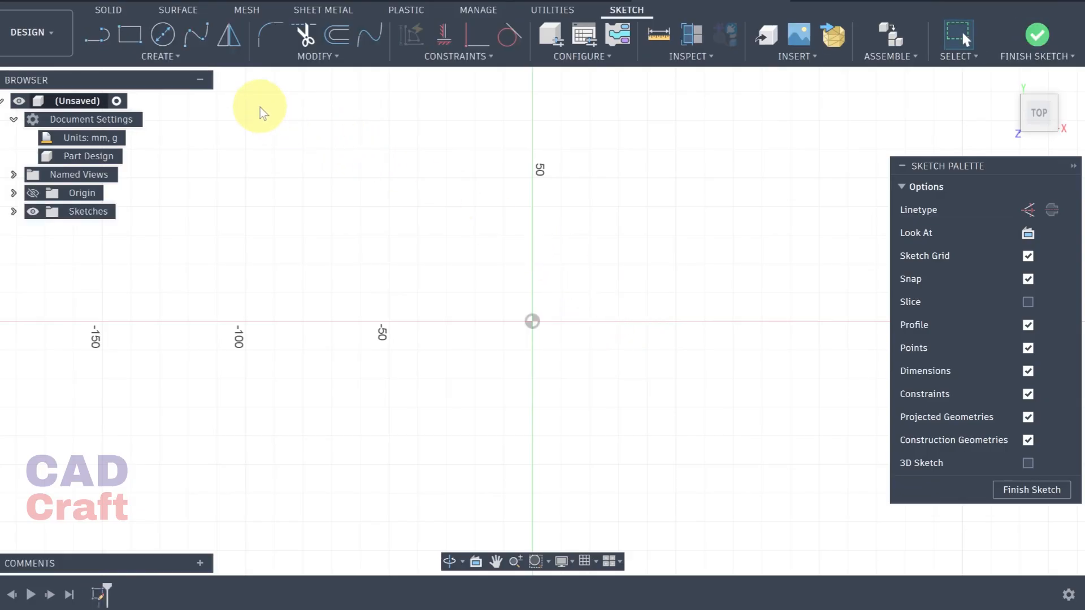
Step: Draw horizontal and vertical construction midpoint lines centred on the origin, the vertical one about 160 mm long
left_click(160, 56)
left_click(168, 90)
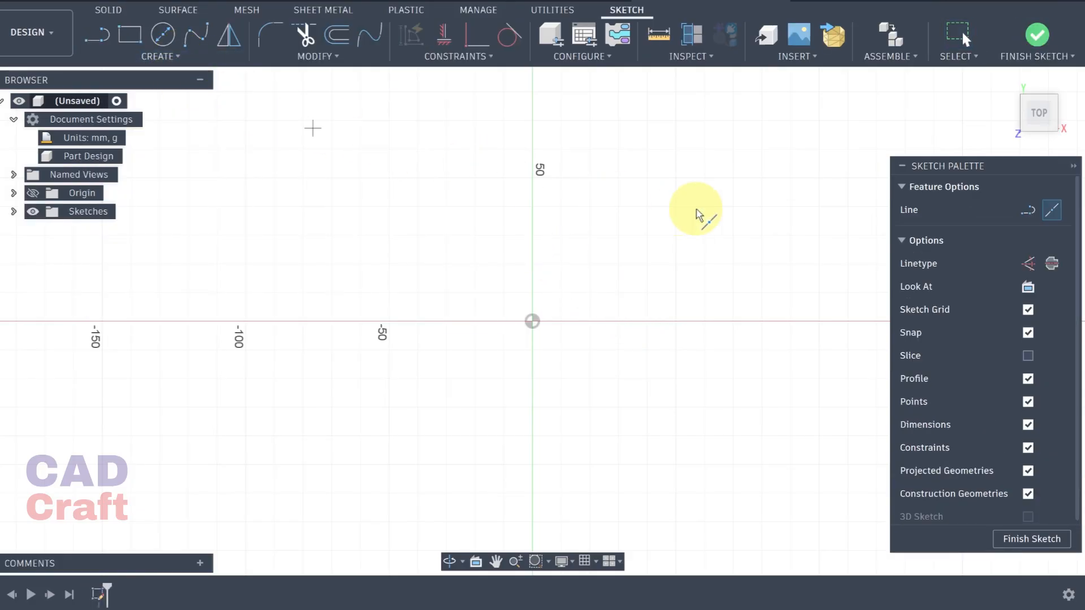
left_click(1028, 263)
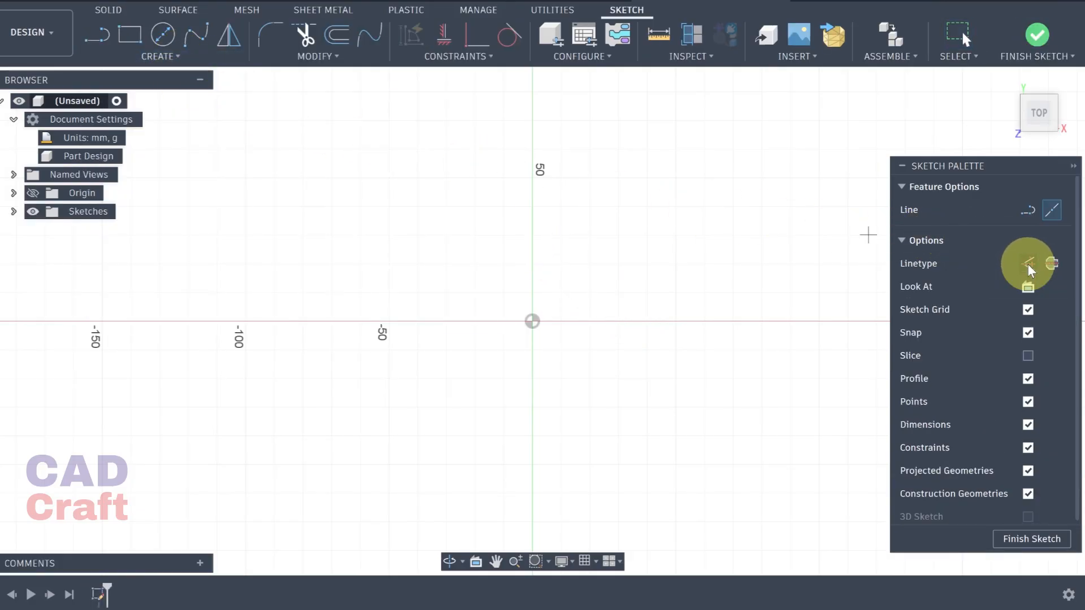
left_click(533, 322)
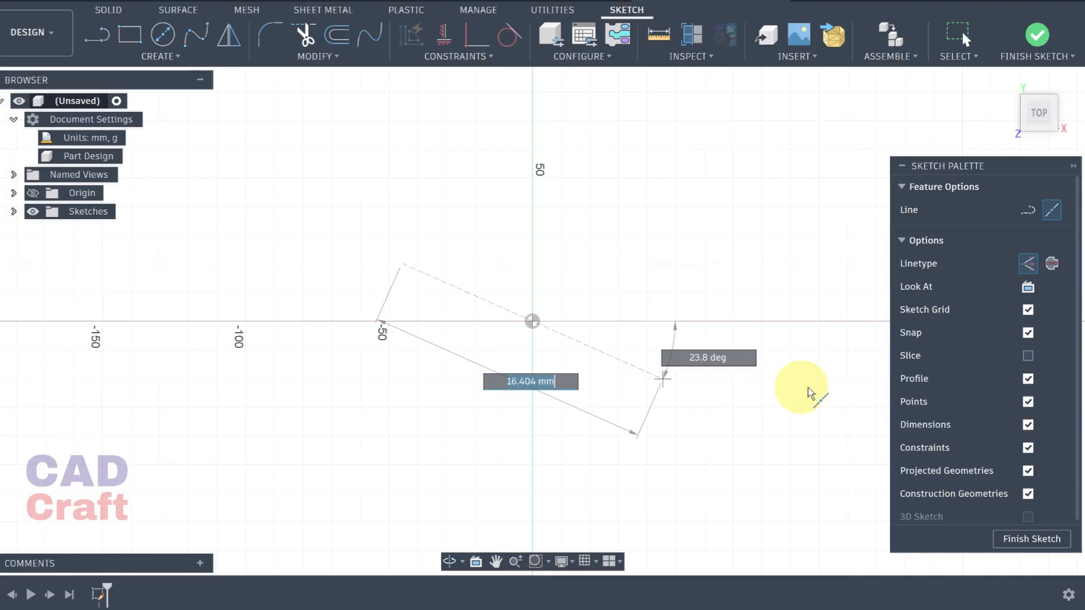
left_click(859, 322)
left_click(532, 321)
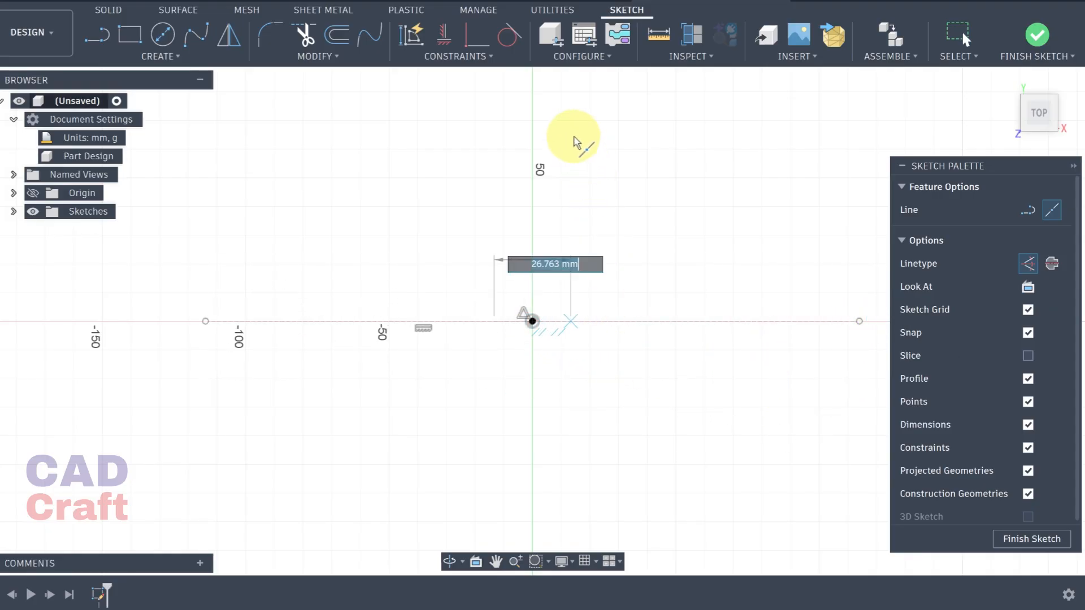
left_click(535, 92)
scroll(548, 308, "up", 3)
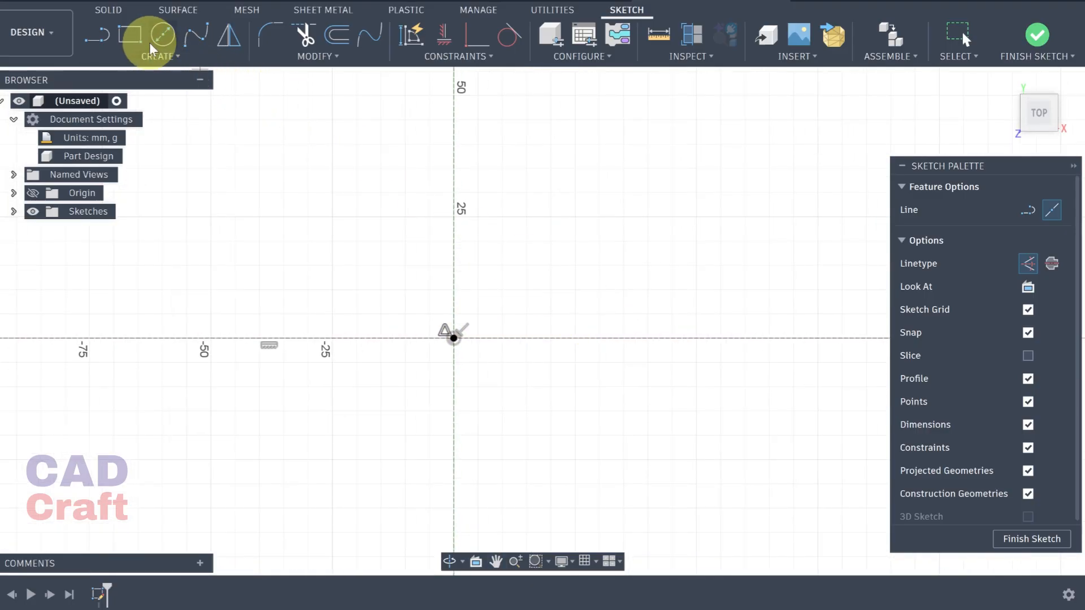
Step: Draw a center rectangle on the origin, 108.3 mm wide and 59 mm high, with normal lines
left_click(130, 35)
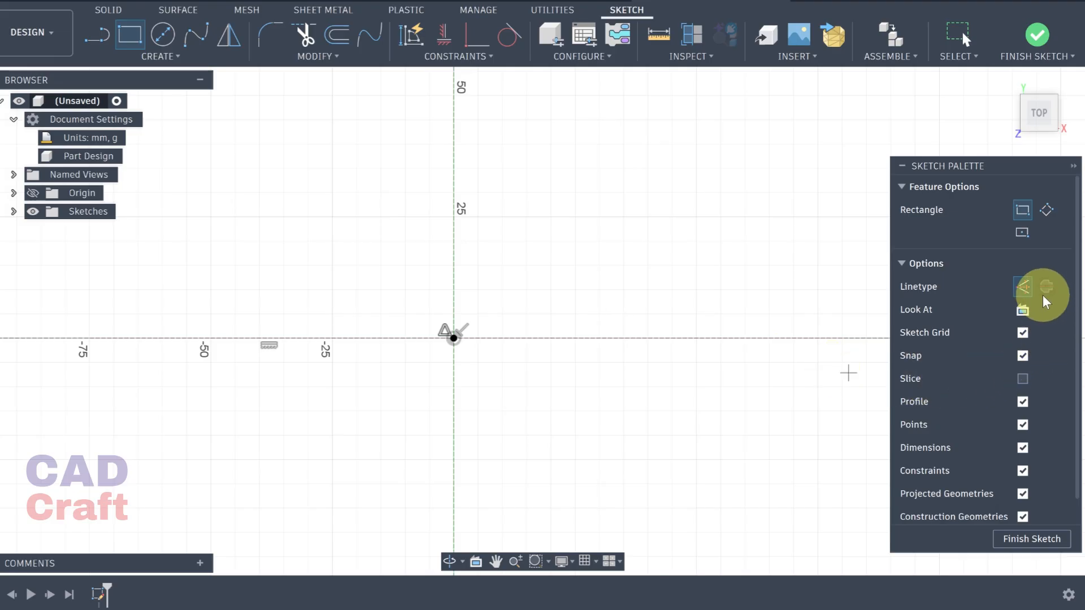
left_click(1021, 234)
left_click(454, 338)
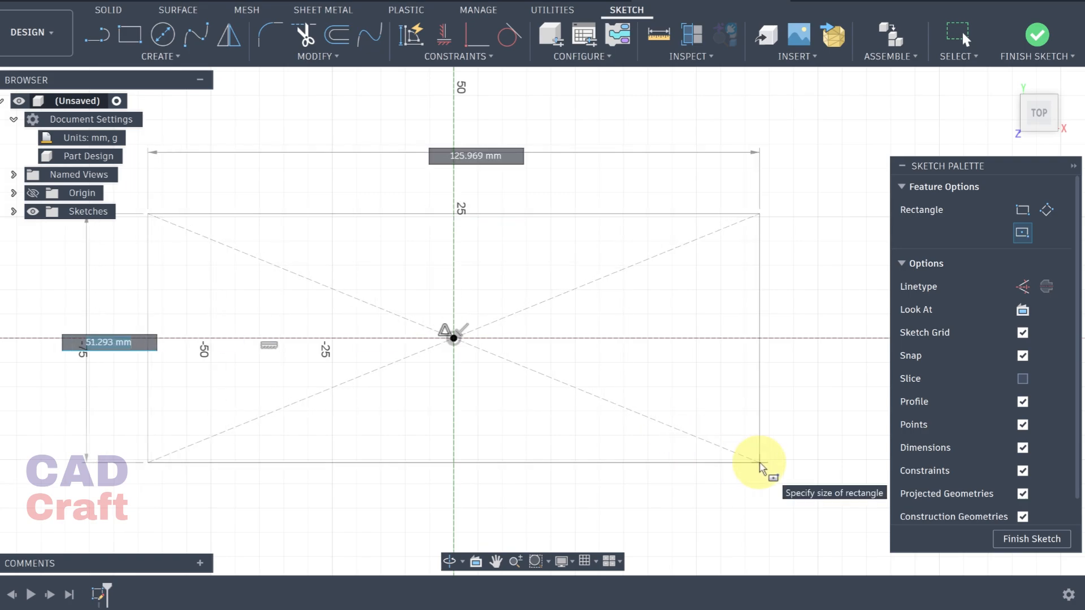
type("59")
key("Tab")
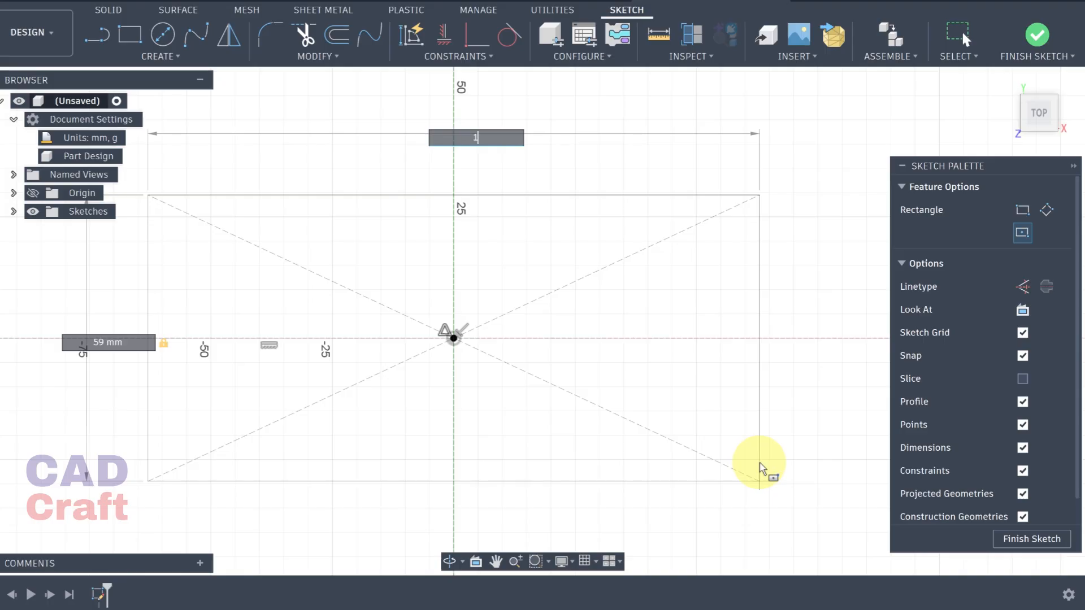
type("108.")
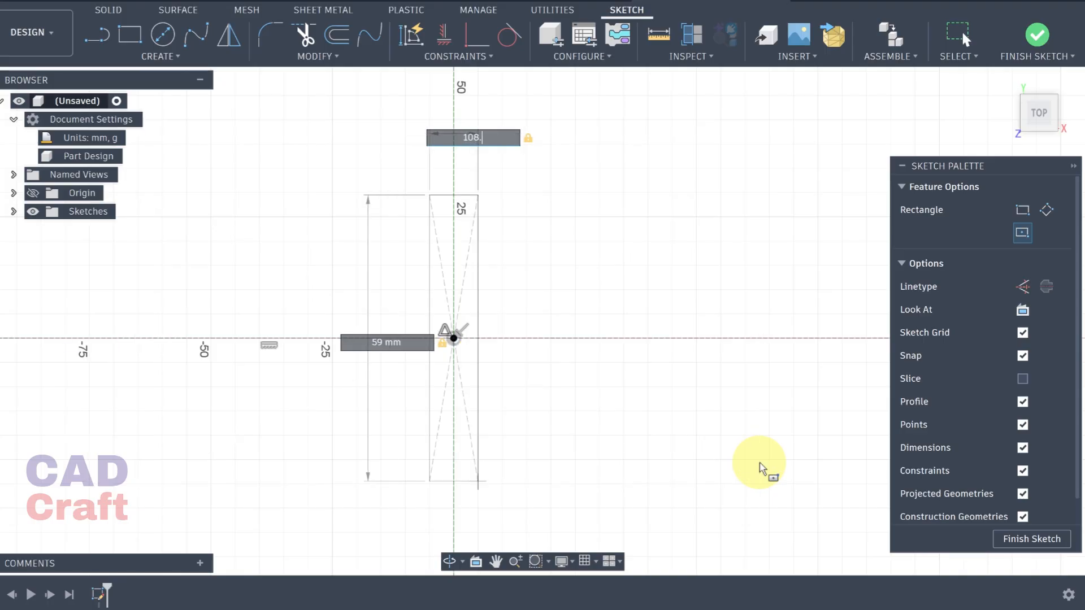
type("3")
key("Return")
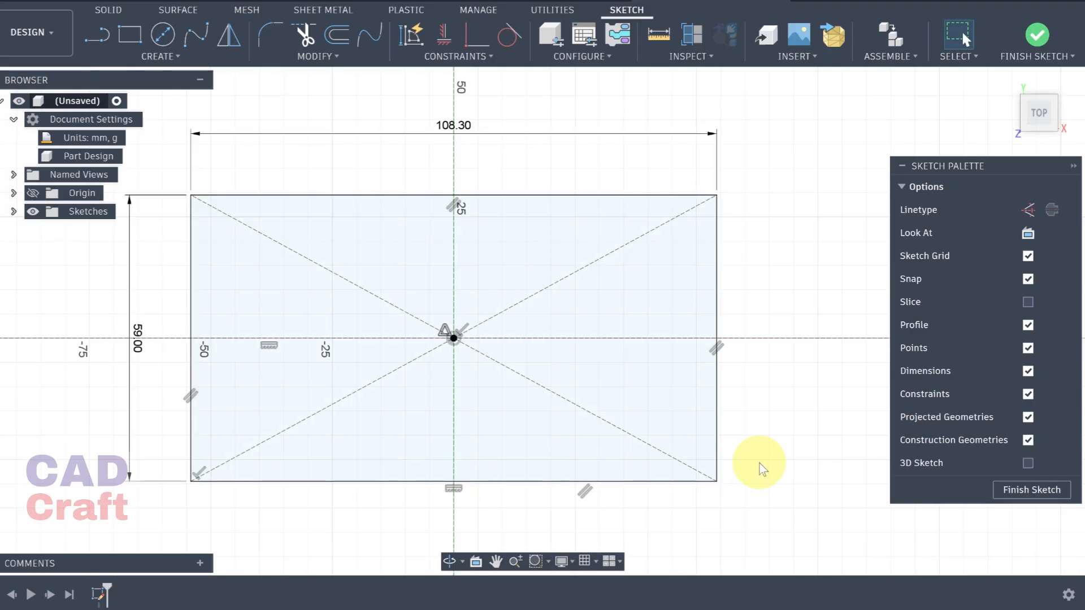
Step: Draw a circle about 34 mm in diameter, centred on the horizontal construction line and crossing the rectangle's left edge
scroll(412, 297, "up", 1)
middle_click_drag(429, 305, 503, 332)
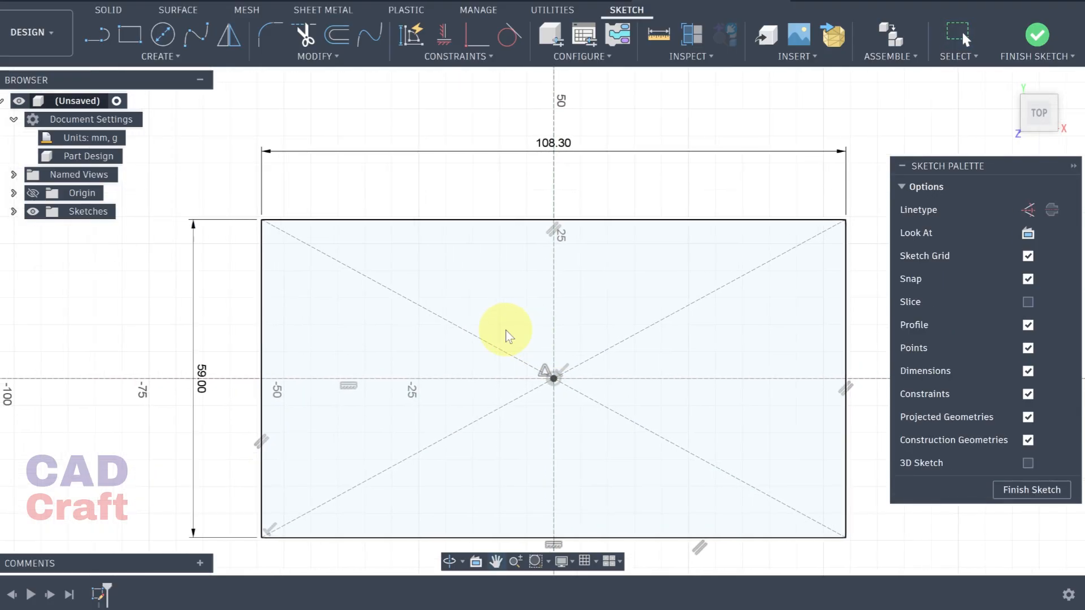
left_click(162, 33)
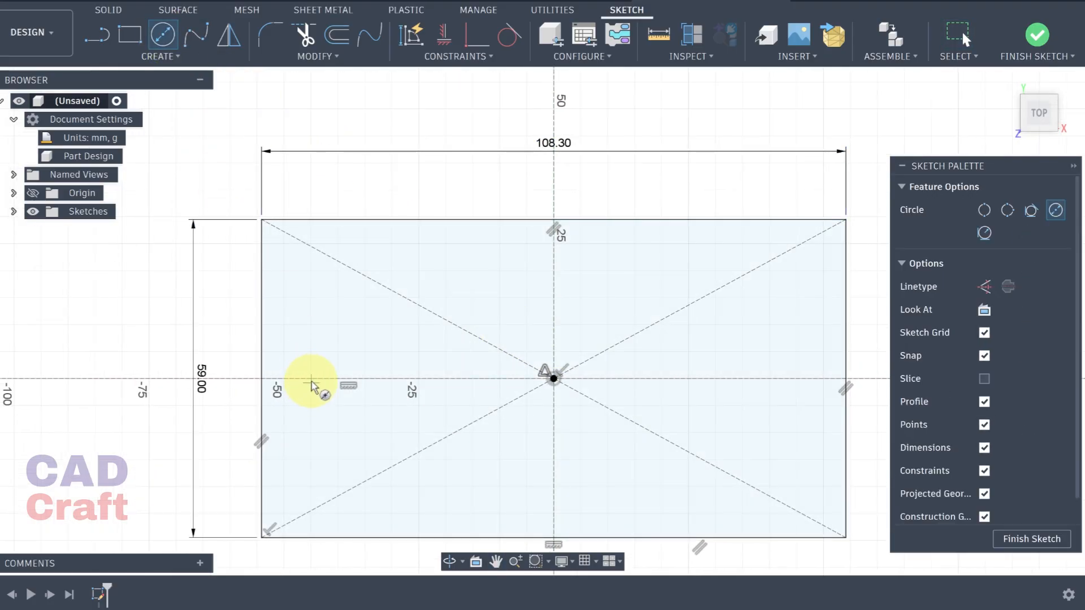
left_click(311, 379)
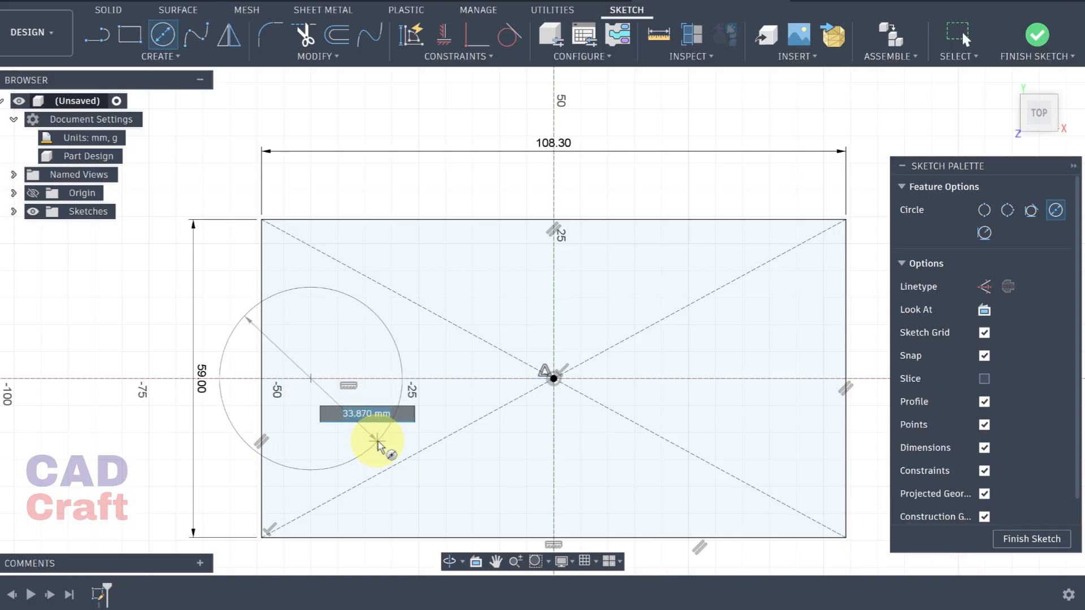
left_click(370, 441)
Step: Trim away the part of the circle inside the rectangle, leaving only the arc outside its left edge
scroll(532, 335, "down", 1)
middle_click_drag(526, 327, 495, 322)
scroll(446, 313, "up", 1)
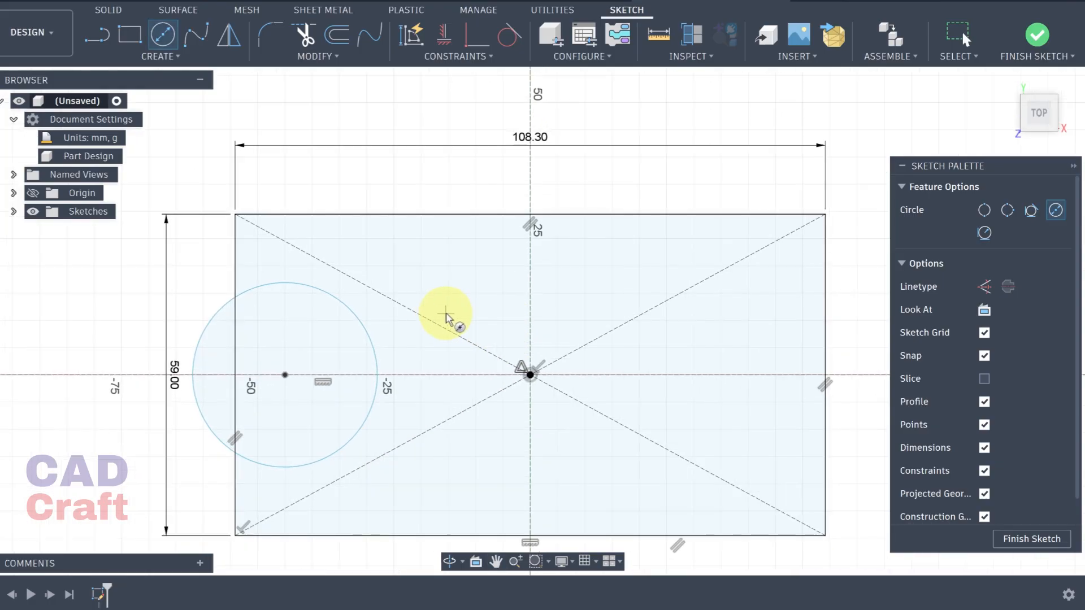
left_click(305, 33)
left_click(350, 313)
left_click(375, 403)
Step: Try to make the arc's two endpoints symmetric about the horizontal construction line
left_click(439, 61)
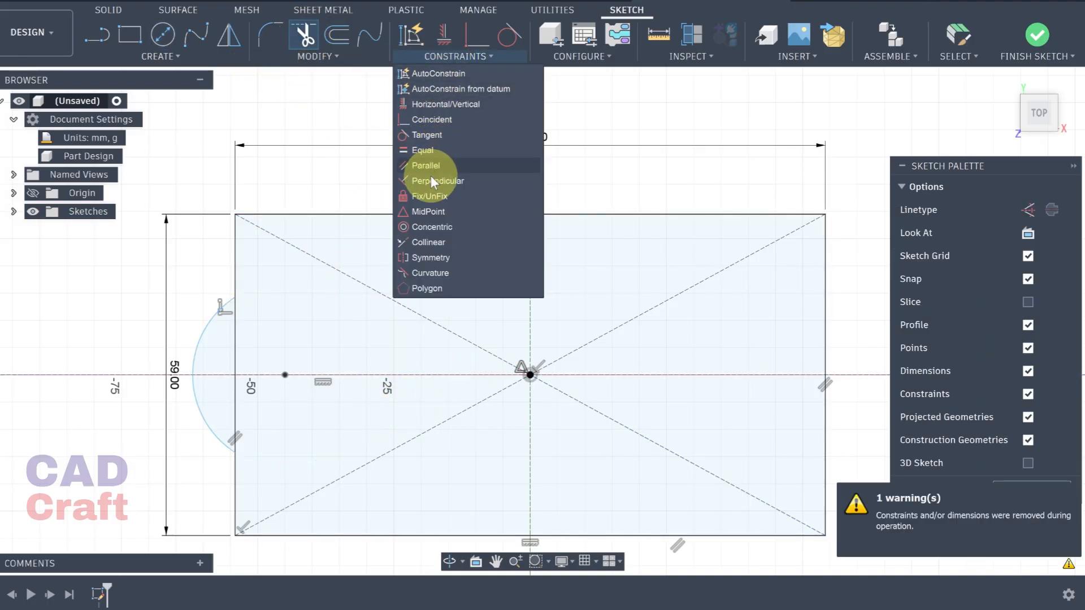
left_click(428, 257)
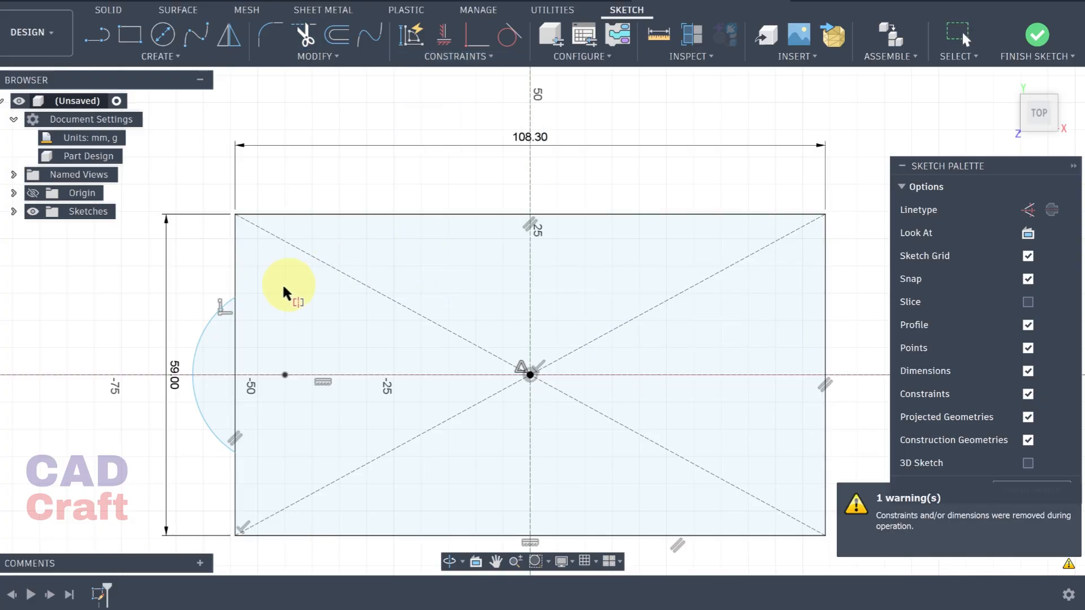
left_click(235, 298)
left_click(236, 453)
left_click(406, 375)
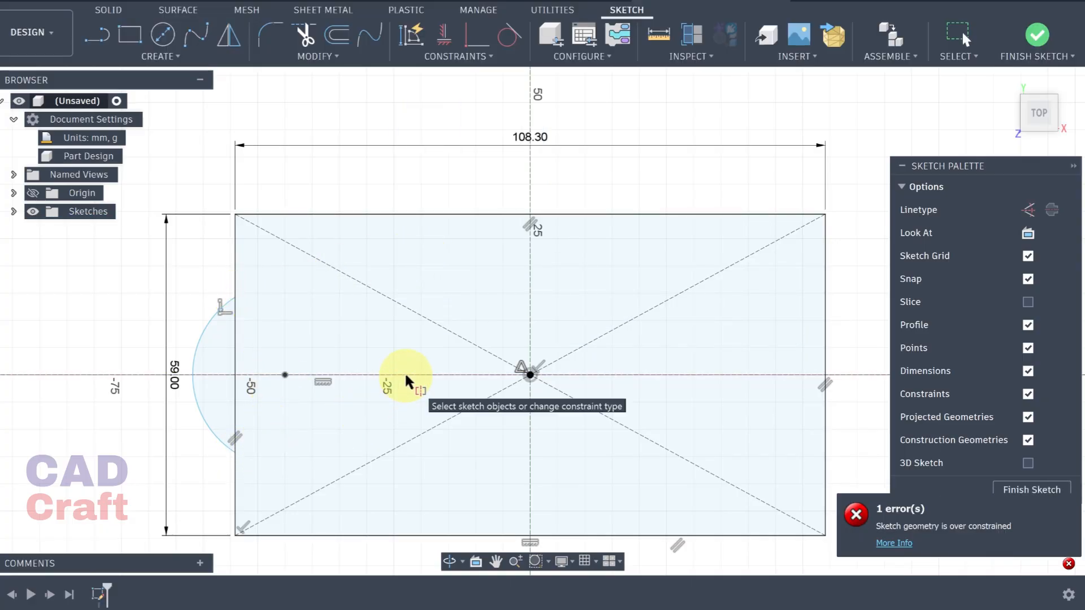
Step: Dimension the vertical distance between the arc's two endpoints as 55 mm
left_click(213, 58)
left_click(119, 321)
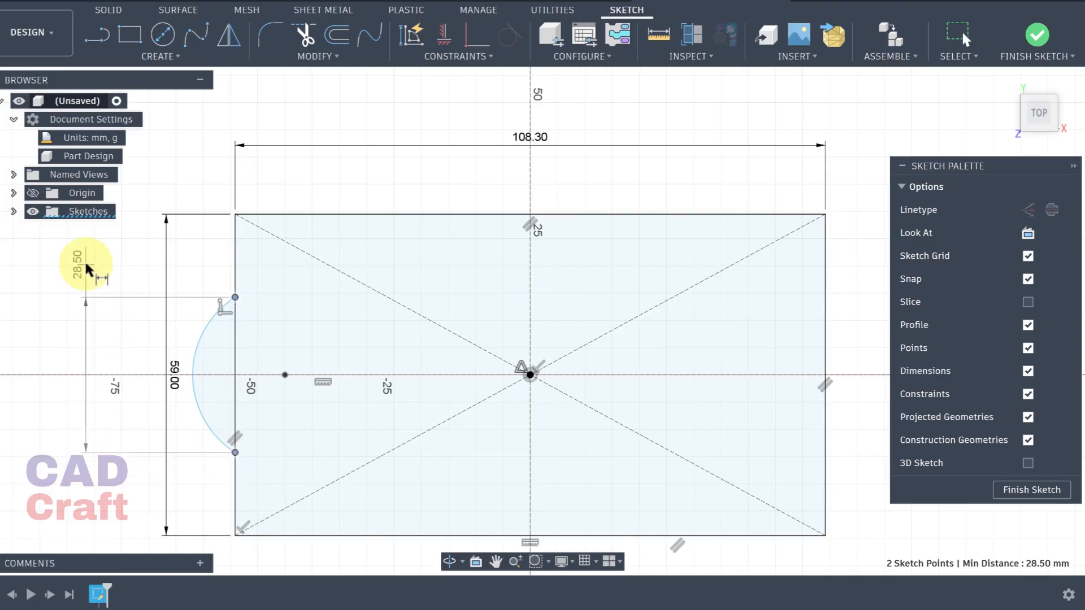
left_click(88, 269)
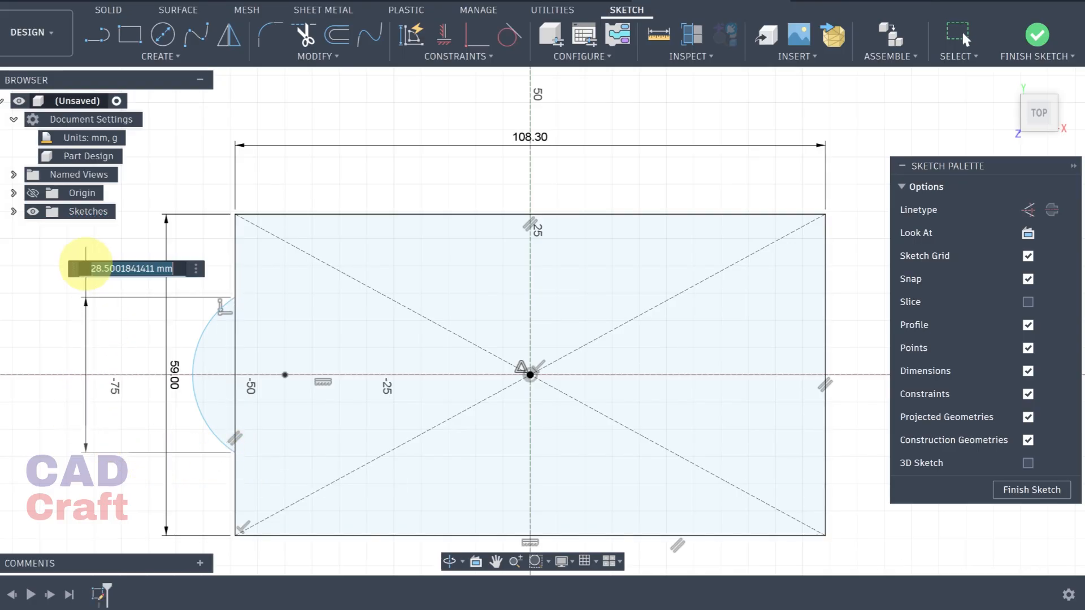
key("Return")
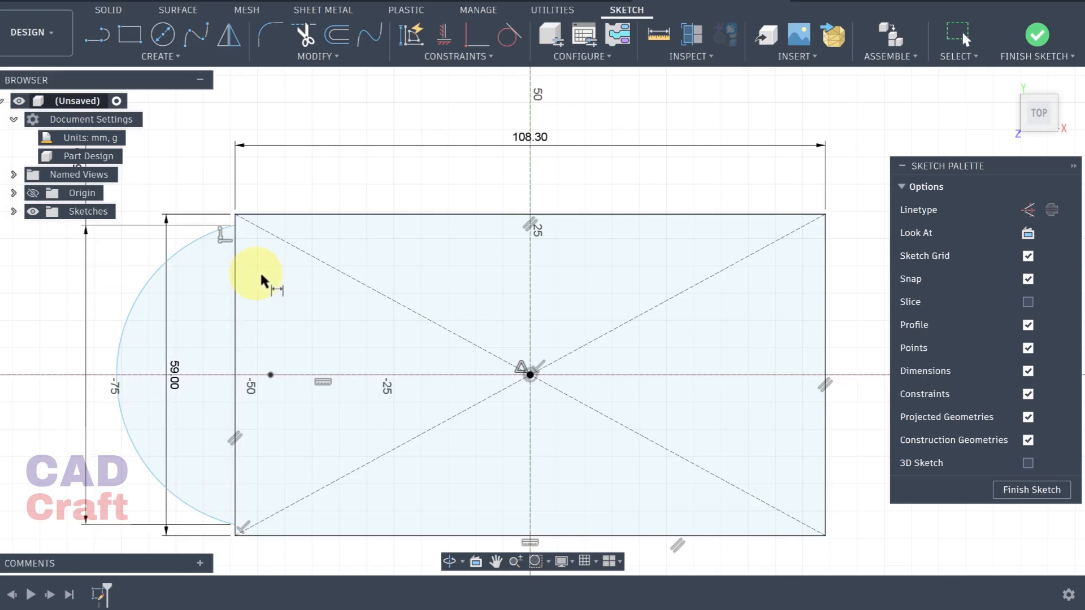
Step: Mirror the left arc about the vertical construction line to the rectangle's right side
scroll(291, 296, "down", 2)
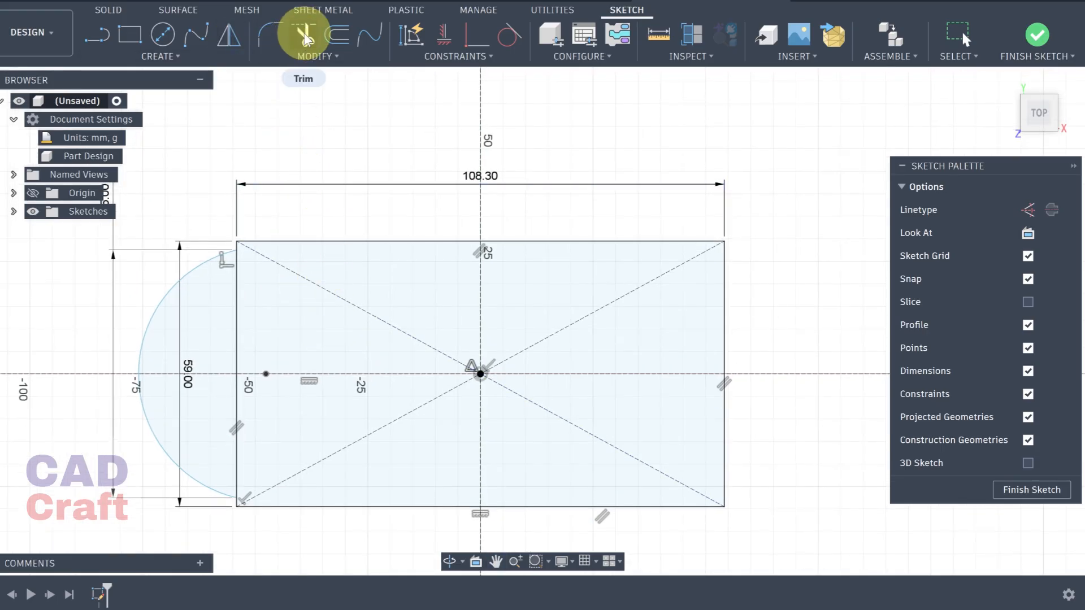
left_click(229, 35)
left_click(189, 282)
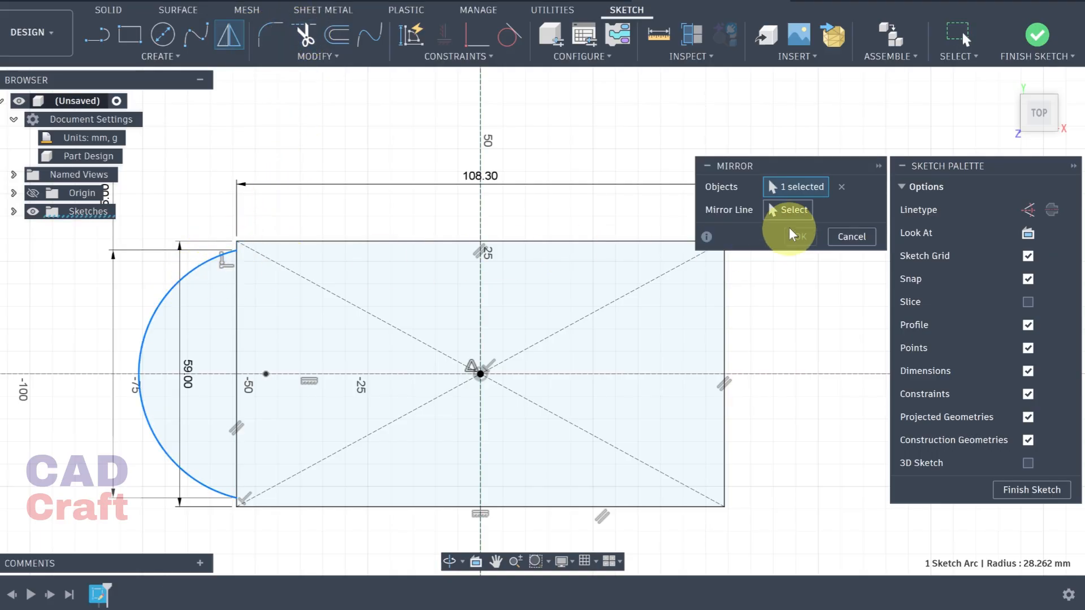
left_click(788, 210)
left_click(481, 339)
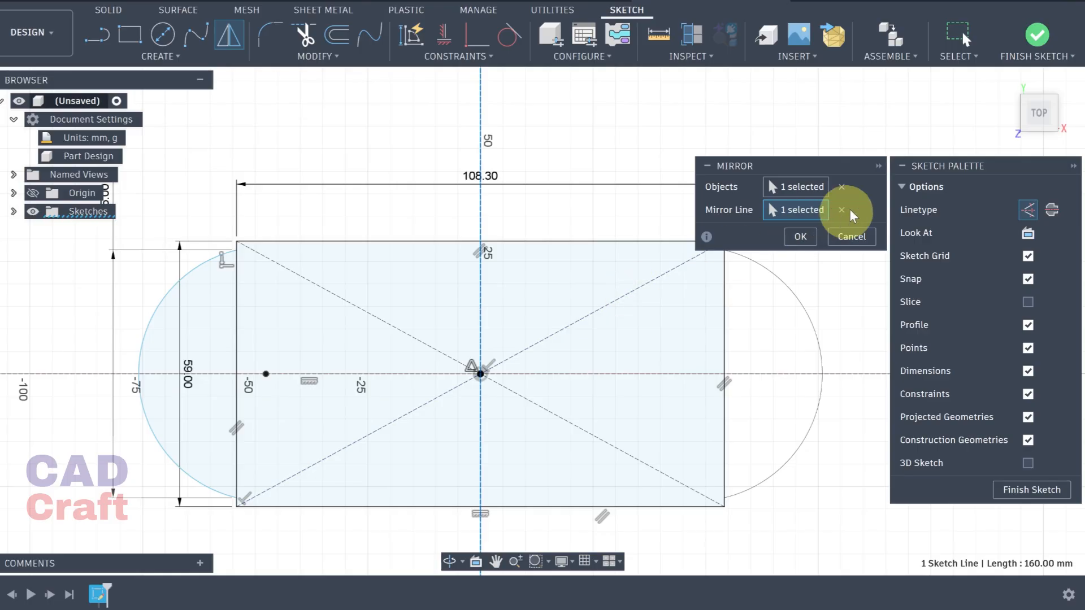
left_click(800, 236)
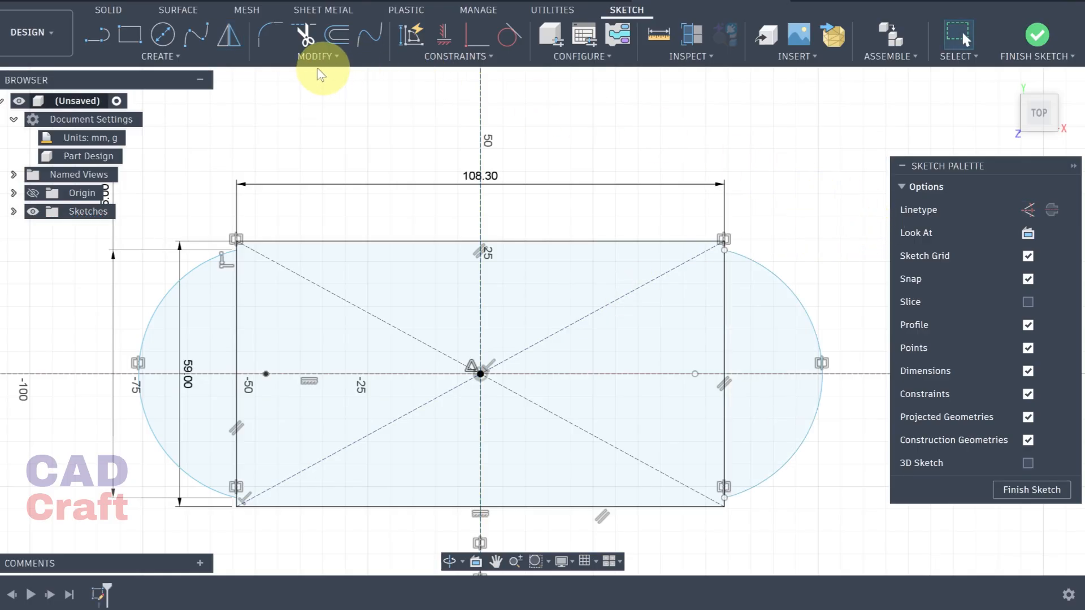
Step: Trim the rectangle's vertical sides between the arc ends and the horizontal construction line where it extends beyond both arcs
left_click(305, 35)
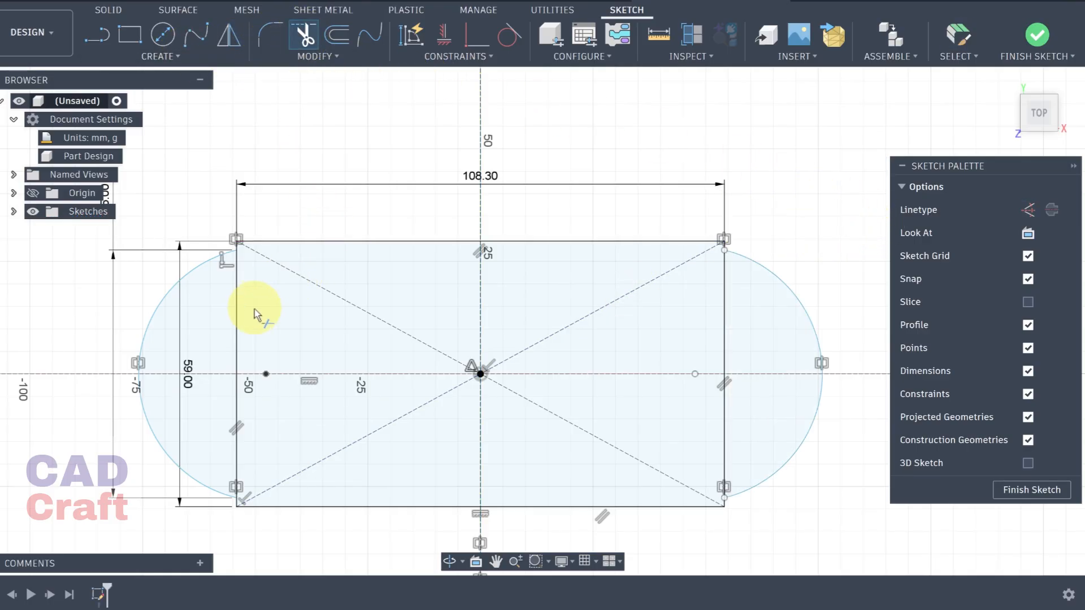
left_click(239, 329)
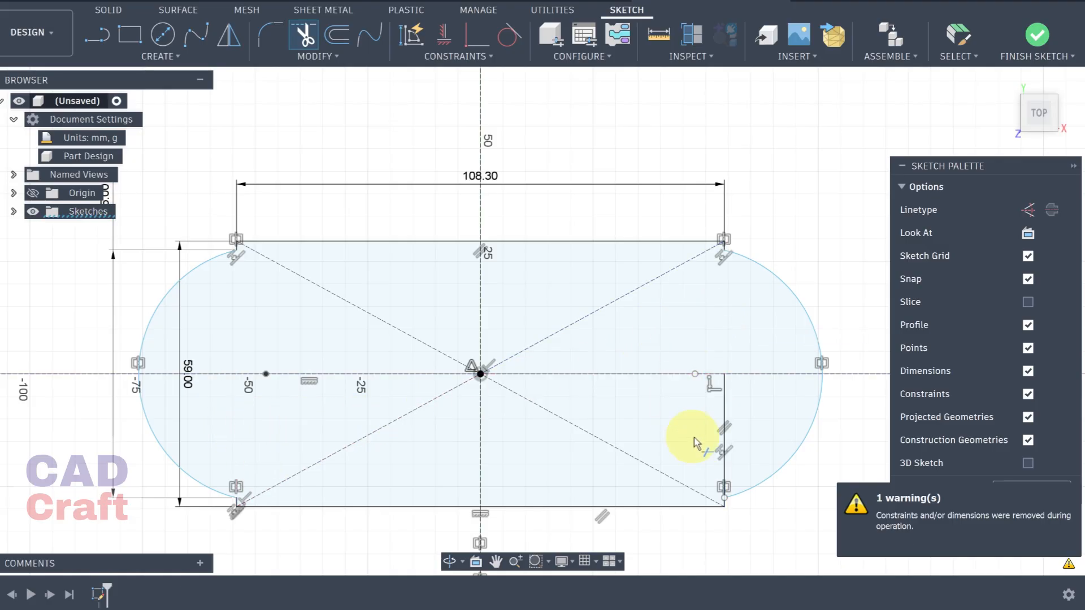
middle_click_drag(79, 380, 370, 361)
scroll(346, 378, "up", 2)
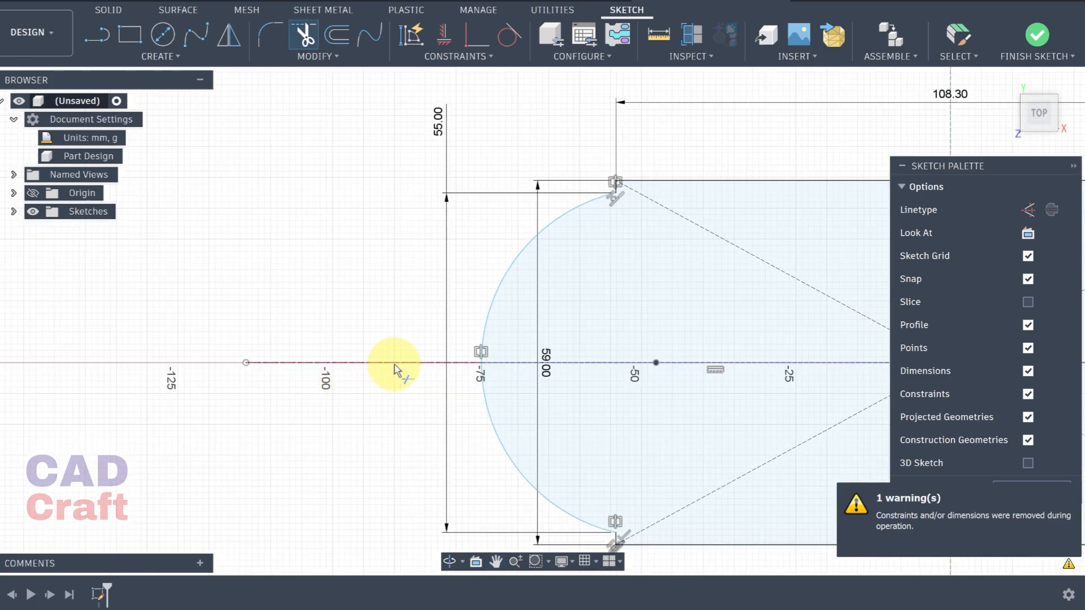
scroll(571, 353, "down", 2)
middle_click_drag(612, 351, 133, 350)
scroll(764, 368, "up", 2)
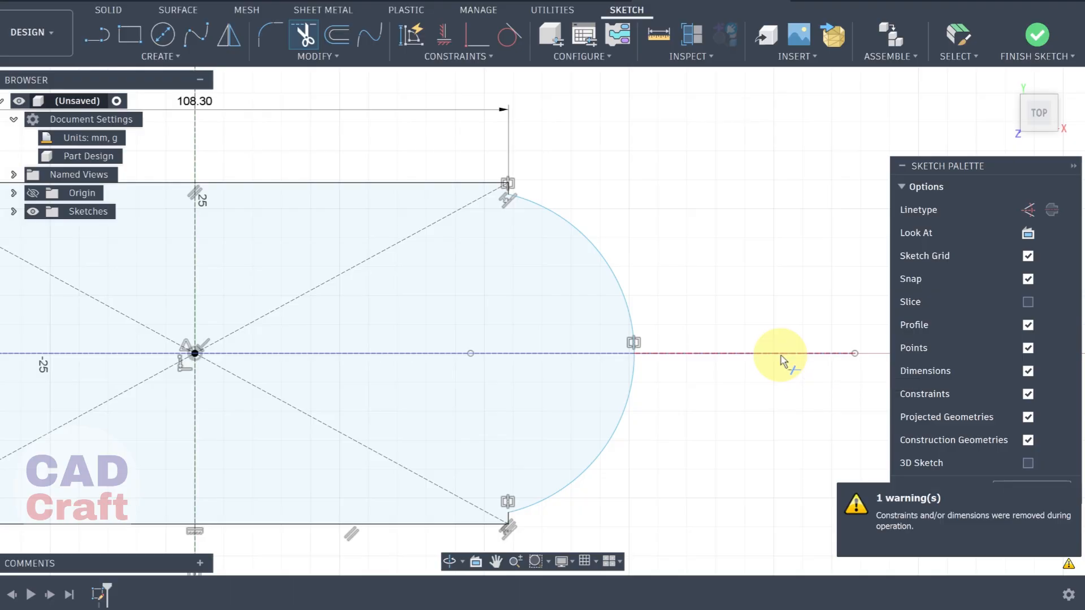
left_click(779, 356)
Step: Dimension the overall width between the outermost points of the two arcs as 135 mm
scroll(574, 363, "down", 2)
mouse_move(392, 339)
middle_mouse_down()
mouse_move(439, 342)
mouse_move(504, 324)
middle_mouse_up()
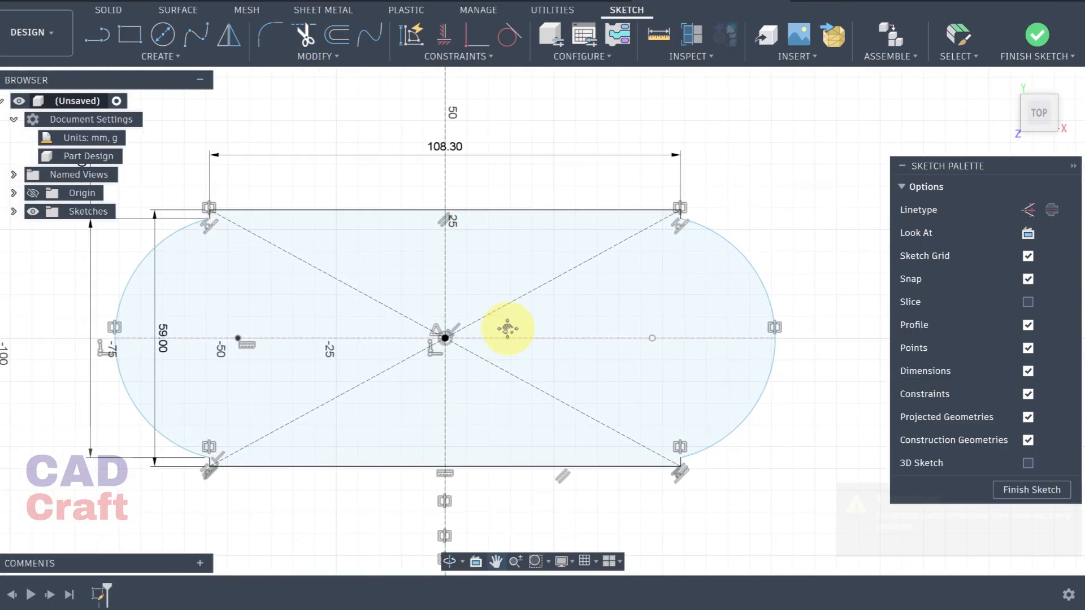
left_click(164, 56)
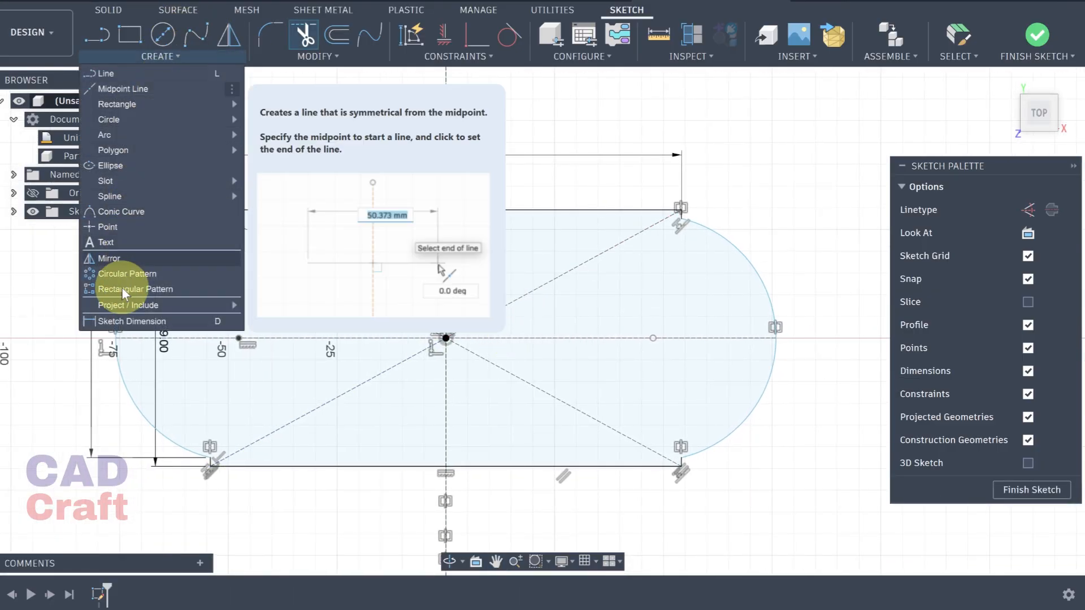
left_click(119, 317)
left_click(117, 341)
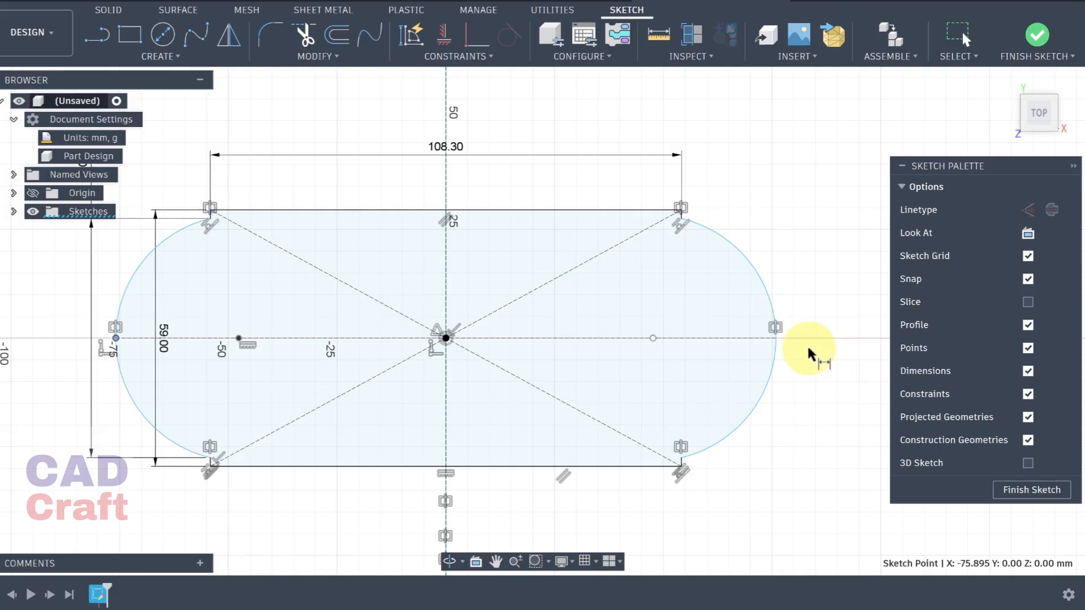
left_click(775, 339)
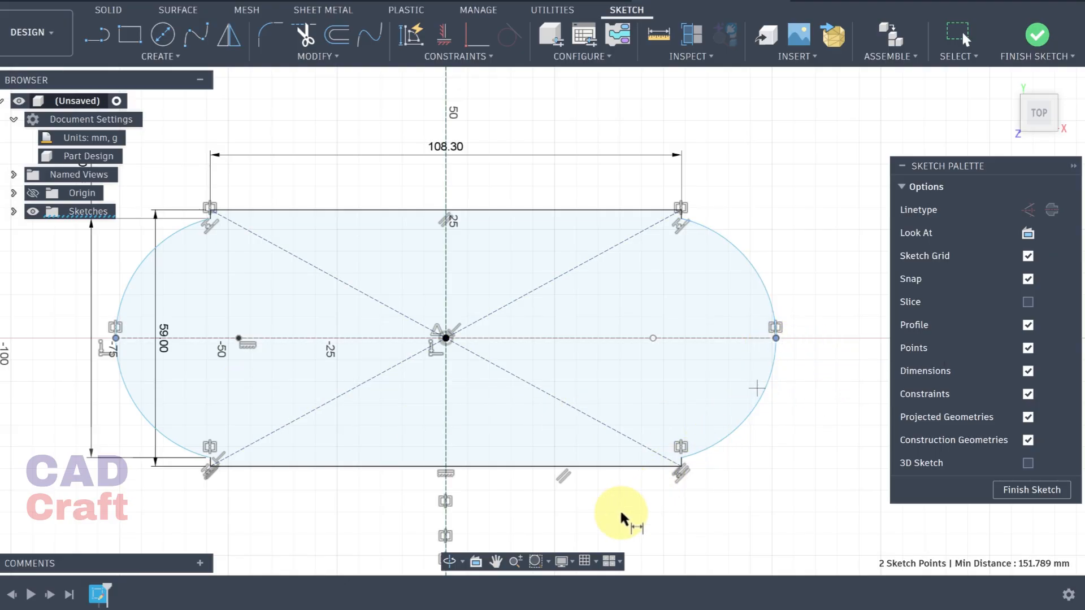
left_click(687, 517)
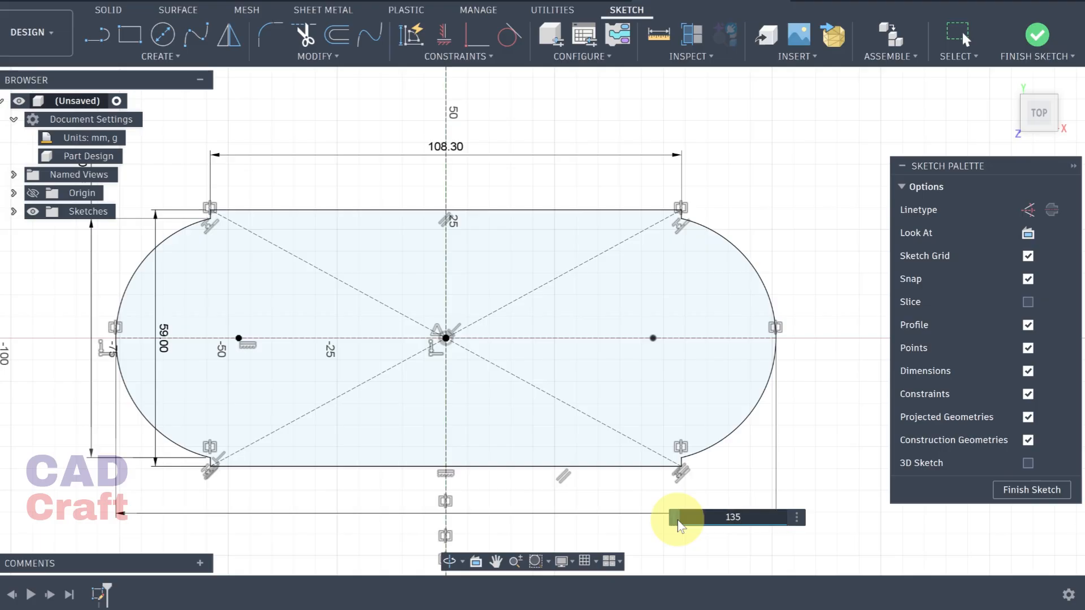
key("Return")
Step: Draw a 45 mm diameter circle centred on the left arc's centre point
scroll(716, 329, "down", 1)
scroll(701, 314, "up", 2)
left_click(172, 36)
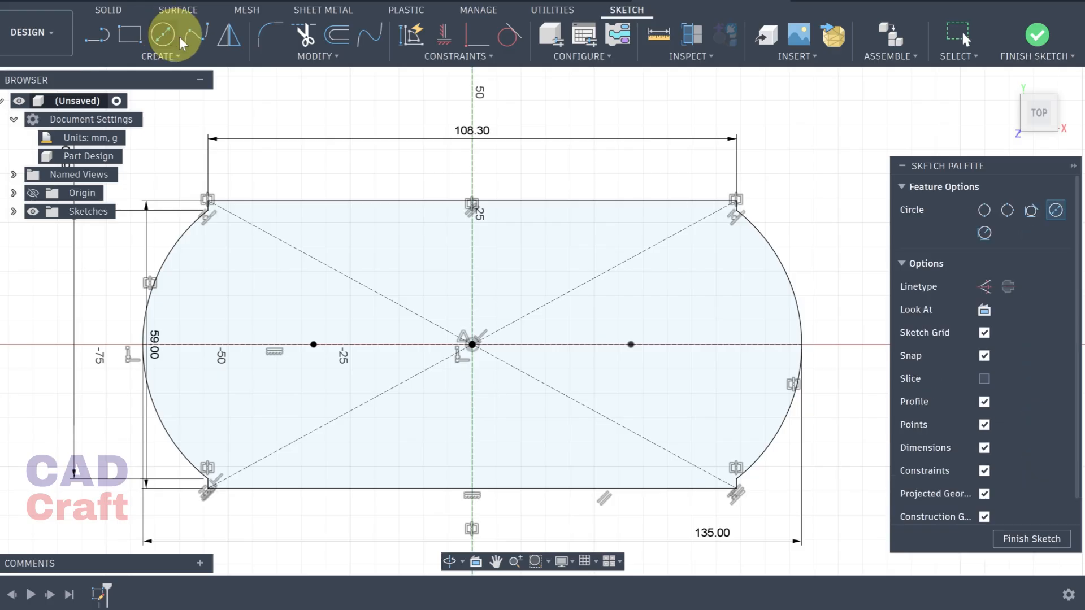
left_click(296, 338)
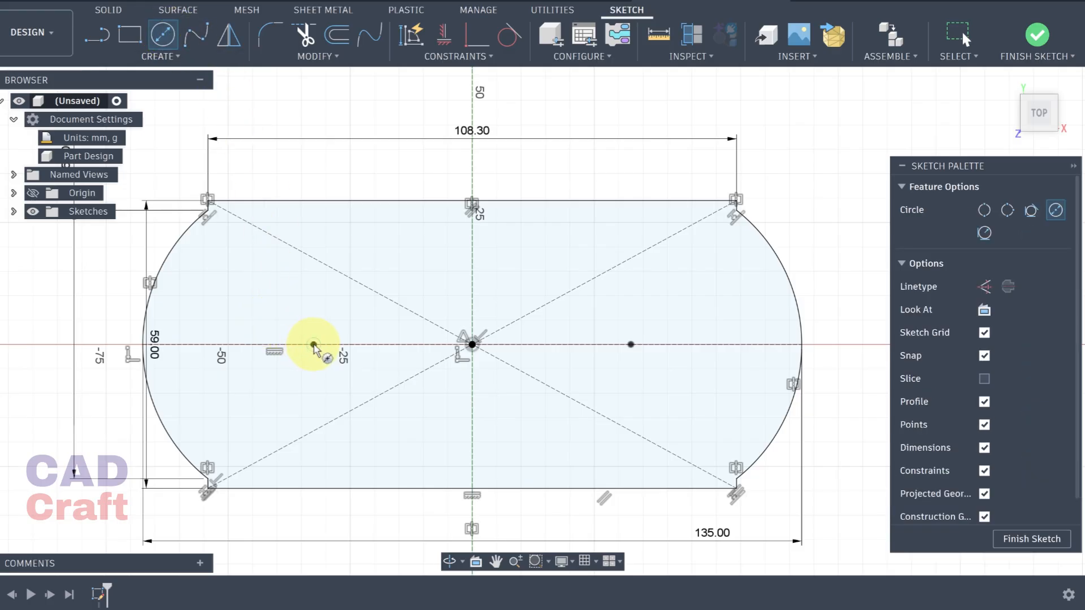
left_click(314, 345)
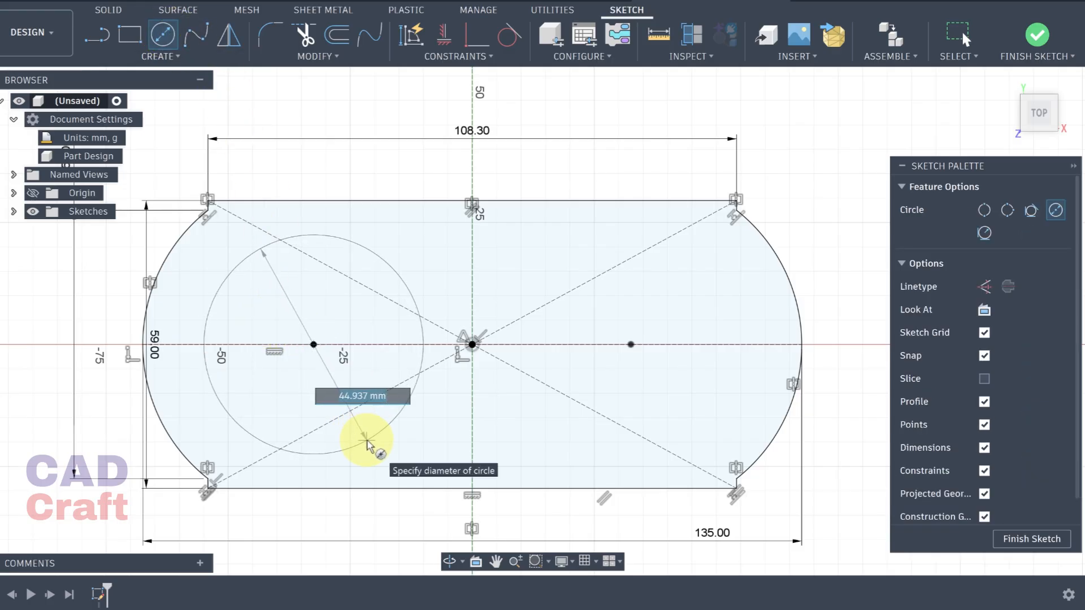
type("45")
key("Return")
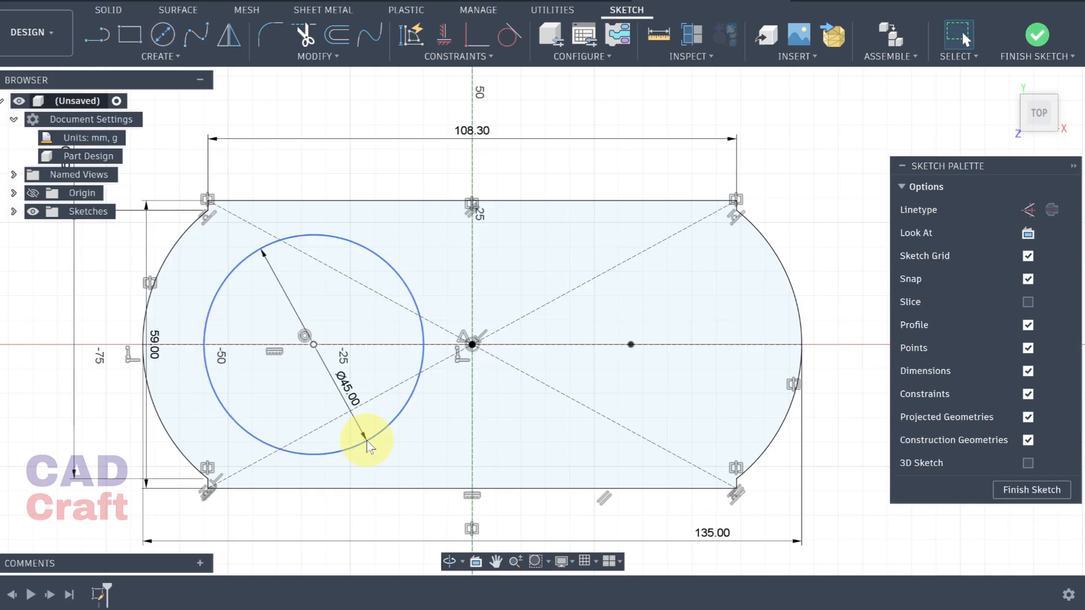
Step: Mirror the 45 mm circle about the vertical construction line and finish the sketch
left_click(228, 36)
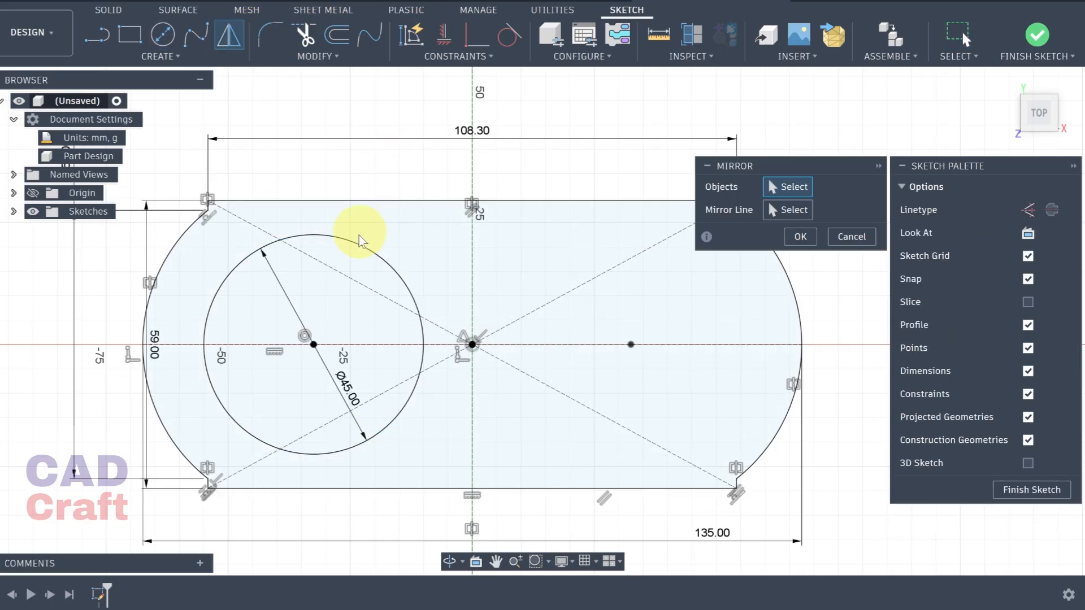
left_click(357, 250)
left_click(773, 210)
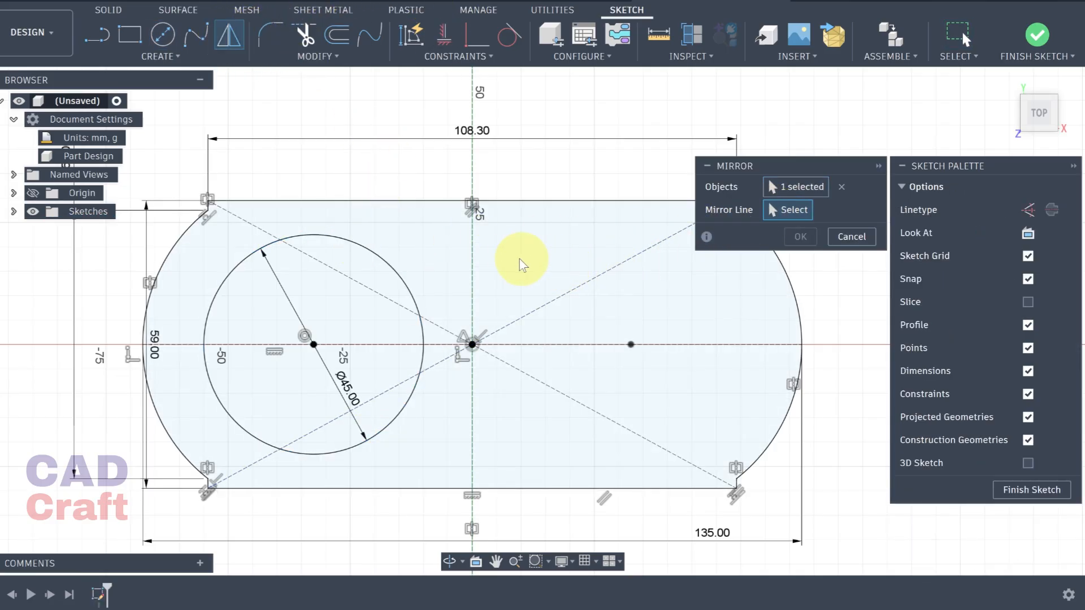
left_click(473, 264)
left_click(800, 236)
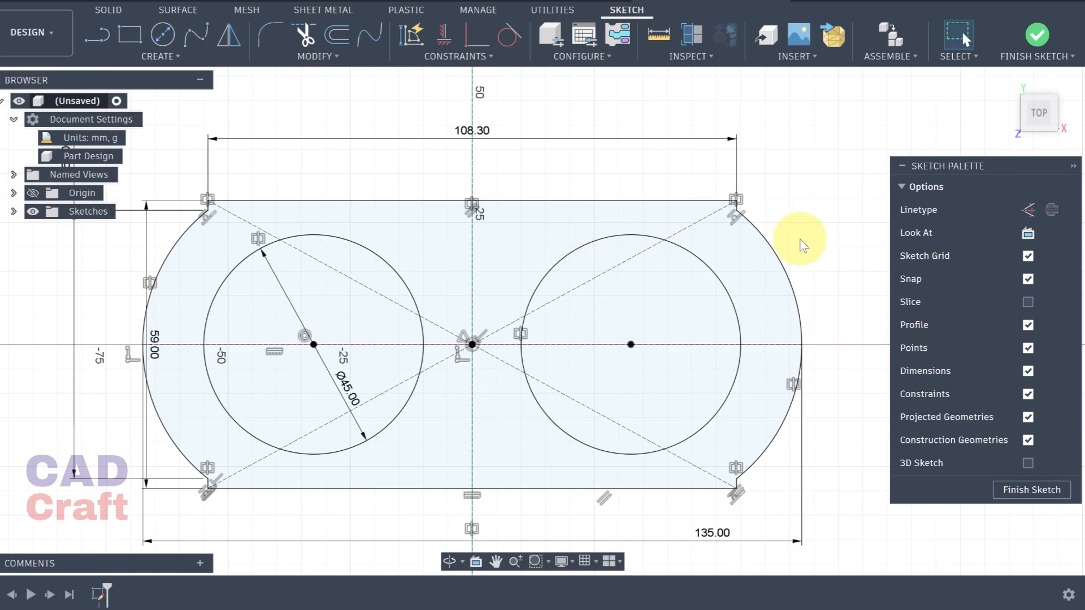
scroll(797, 246, "down", 1)
scroll(738, 279, "down", 1)
scroll(714, 286, "down", 1)
scroll(601, 242, "up", 1)
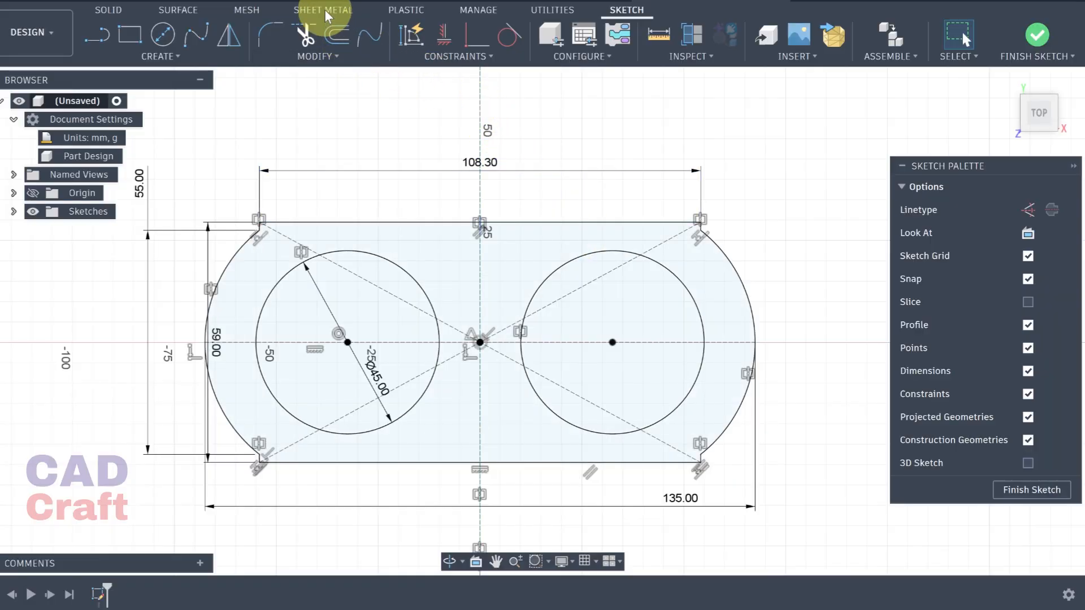
left_click(1036, 35)
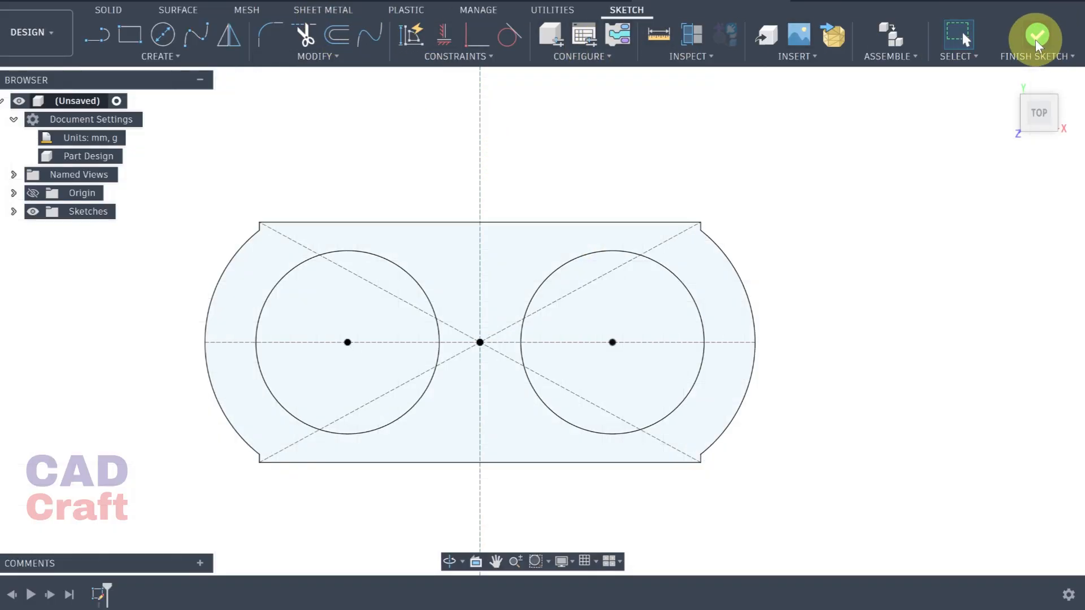
Step: Create a sheet metal rule from Steel (mm) named Steel (1 mm), with thickness 1 mm and gap 1
mouse_move(423, 303)
middle_mouse_down("shift")
mouse_move(348, 238)
mouse_move(290, 242)
mouse_move(293, 208)
middle_mouse_up("shift")
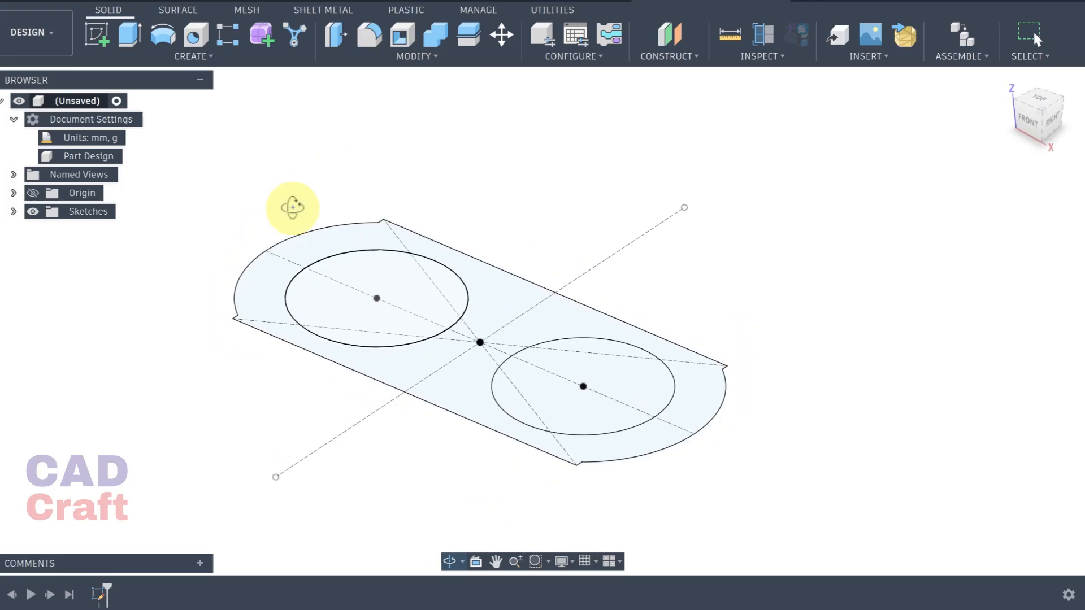
left_click(305, 12)
left_click(236, 35)
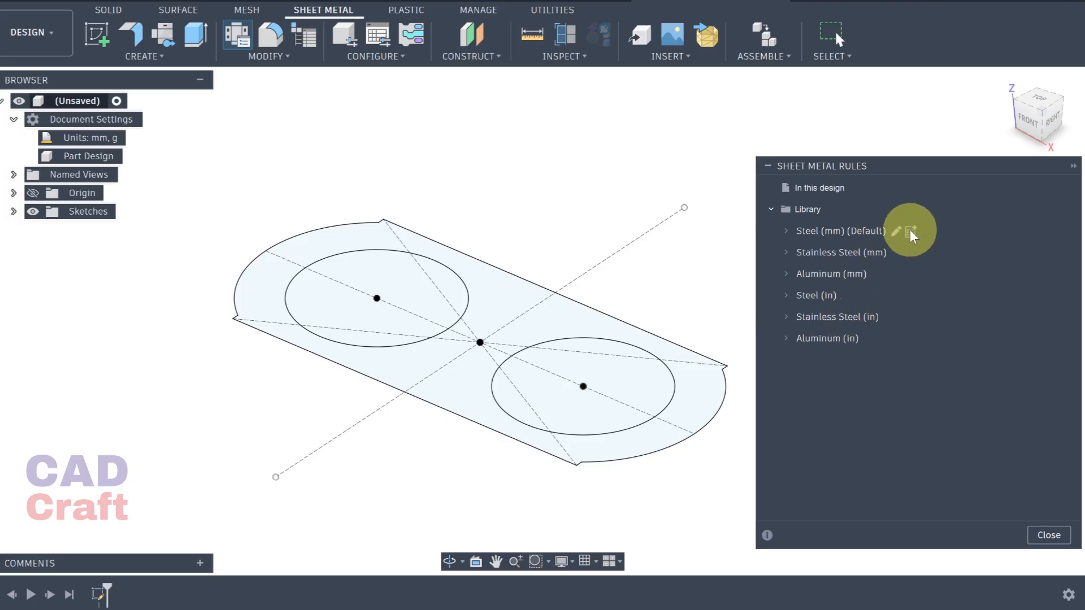
left_click(911, 231)
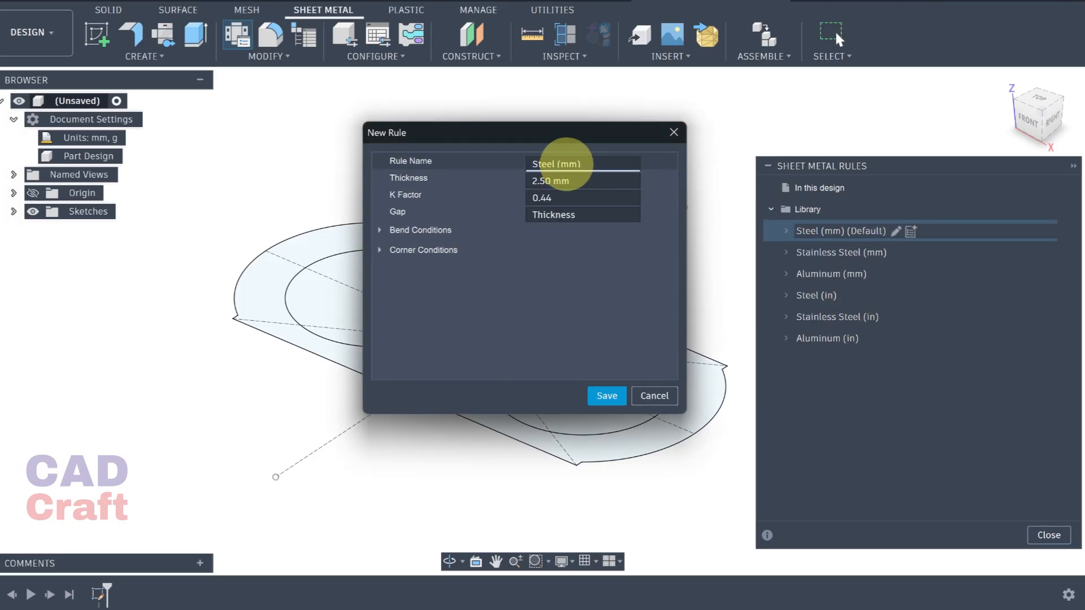
left_click(551, 180)
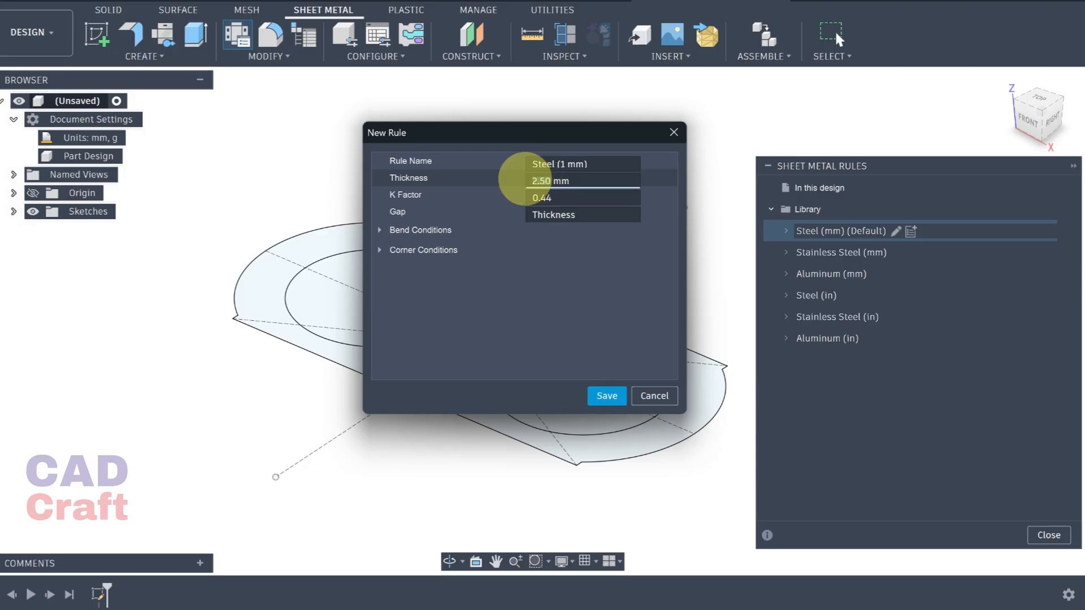
left_click_drag(588, 215, 520, 214)
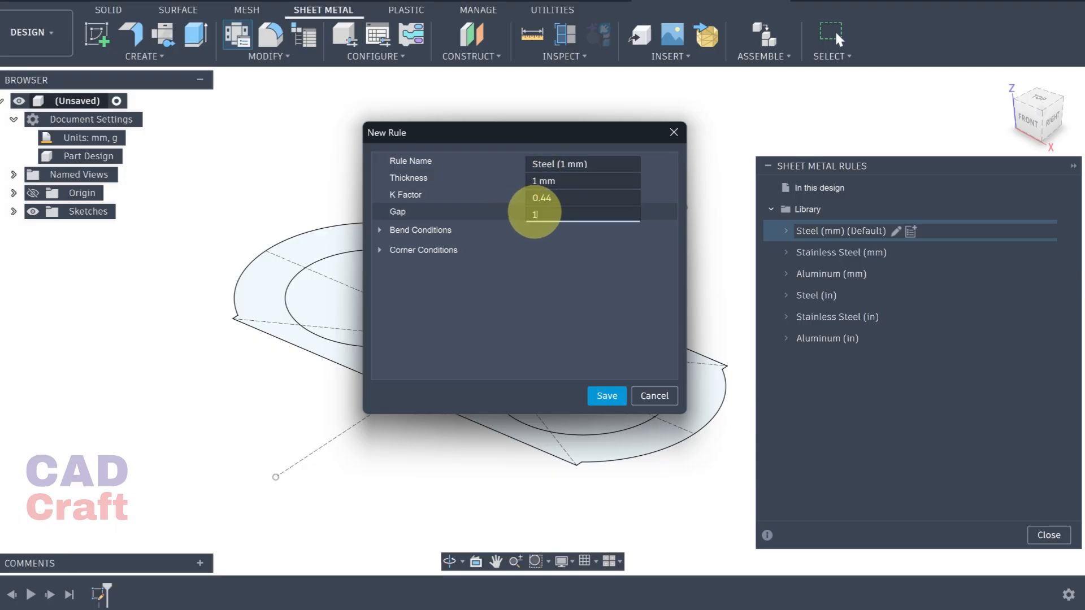
left_click(607, 395)
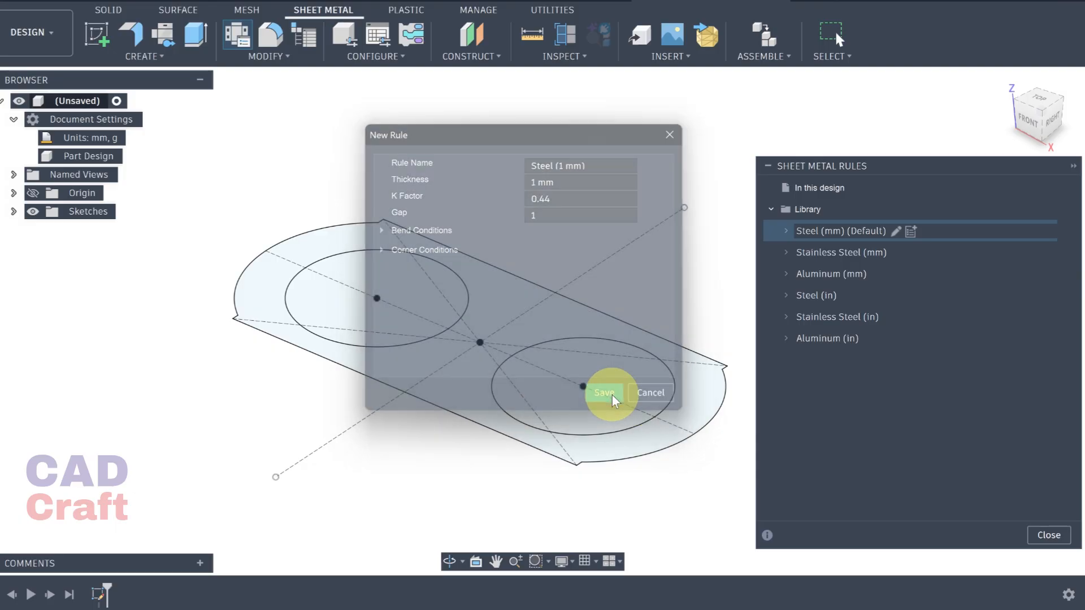
left_click(1046, 537)
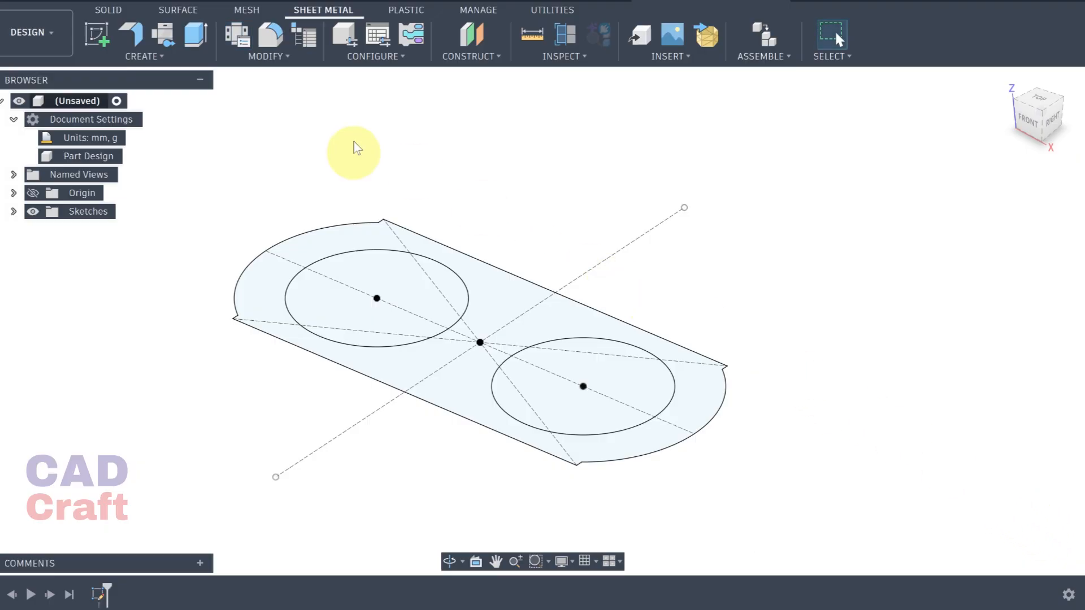
Step: Create a base flange from the plate profile around the two circles, using the Steel (1 mm) rule and Side 1 orientation
left_click(133, 35)
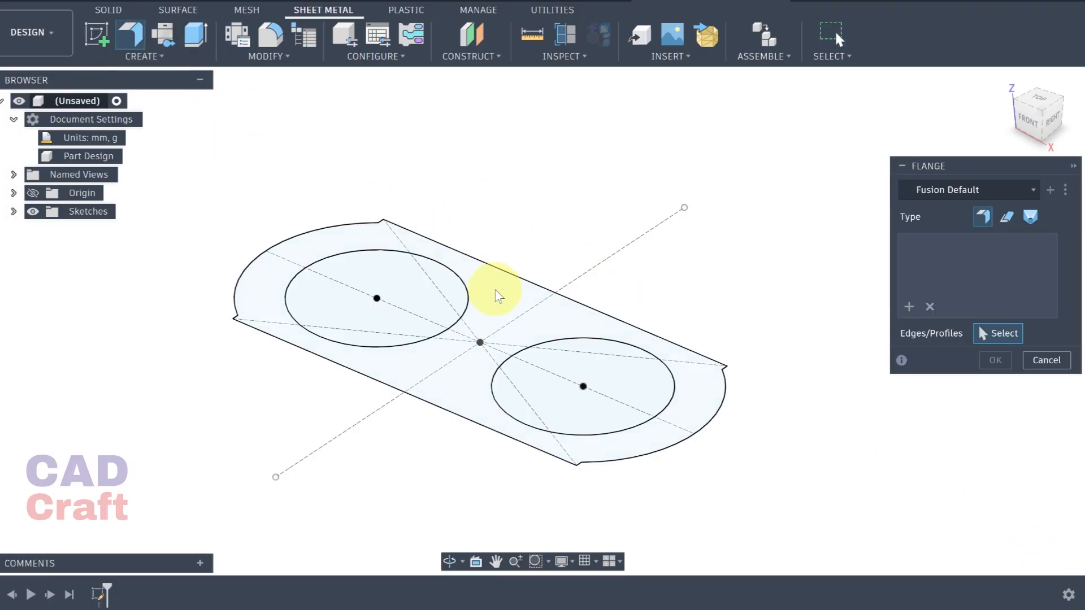
left_click(496, 290)
left_click(999, 378)
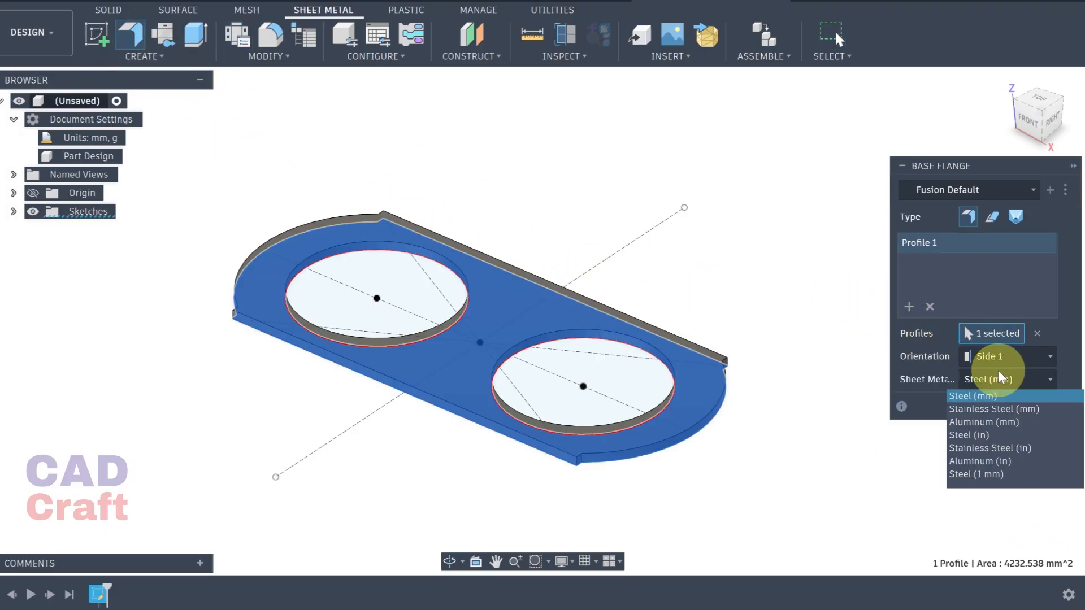
left_click(977, 474)
left_click(995, 408)
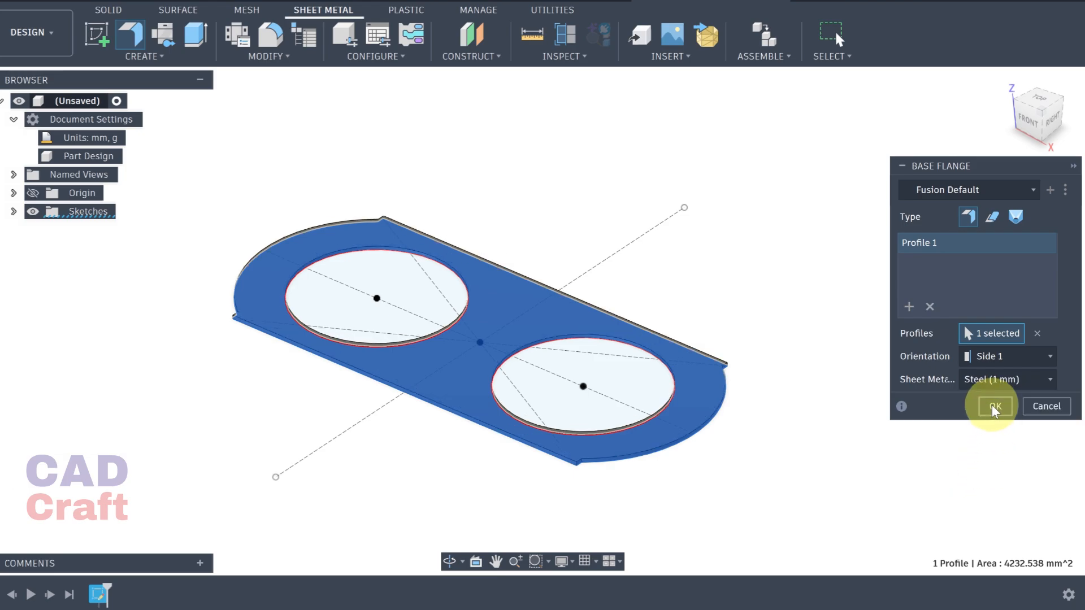
Step: Set up a downward edge flange on the plate's two long straight edges with a height of 65 mm
scroll(610, 344, "up", 2)
middle_click_drag(665, 304, 717, 225)
scroll(717, 235, "down", 2)
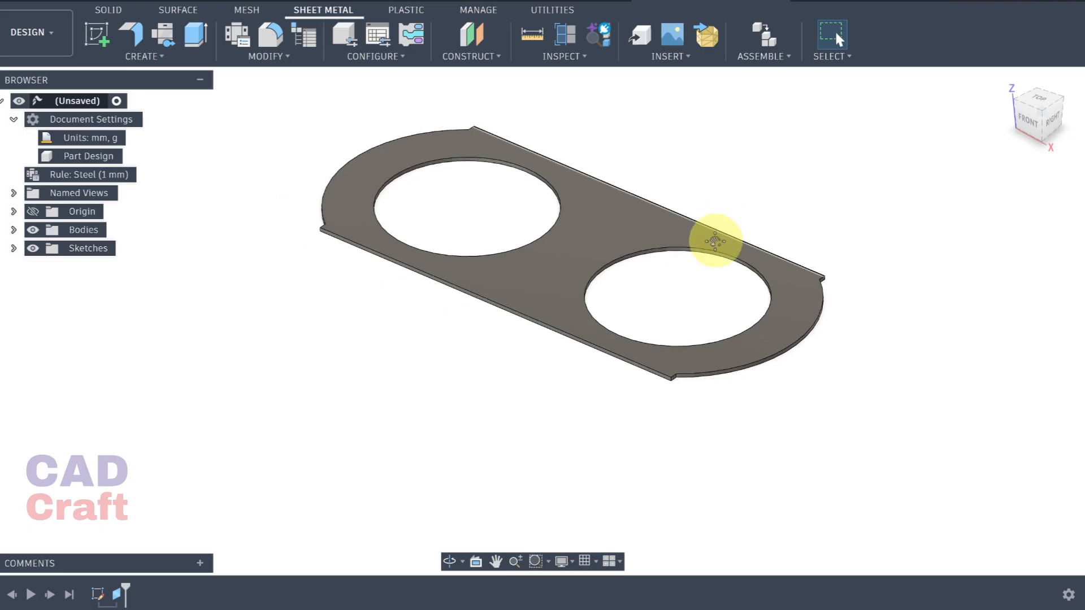
left_click(144, 55)
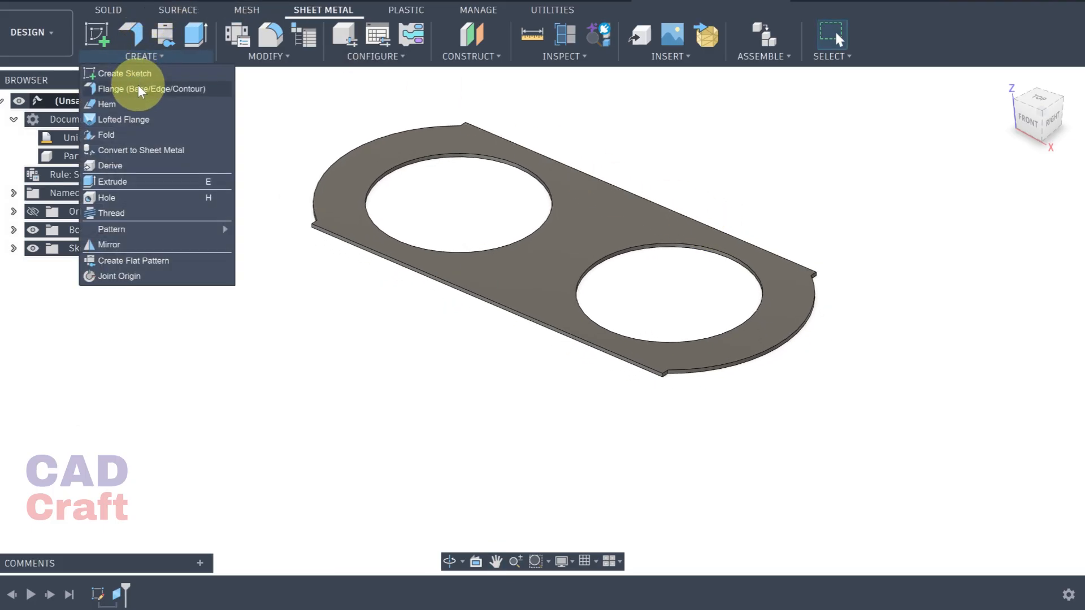
left_click(138, 89)
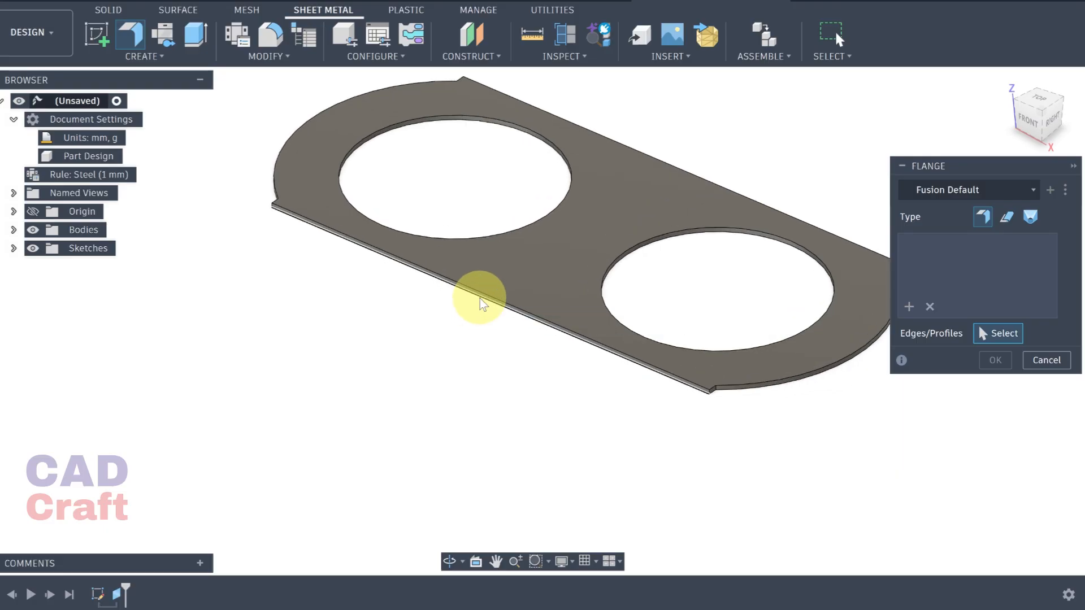
left_click(480, 298)
middle_click_drag(756, 407, 532, 303, "shift")
scroll(528, 307, "up", 5)
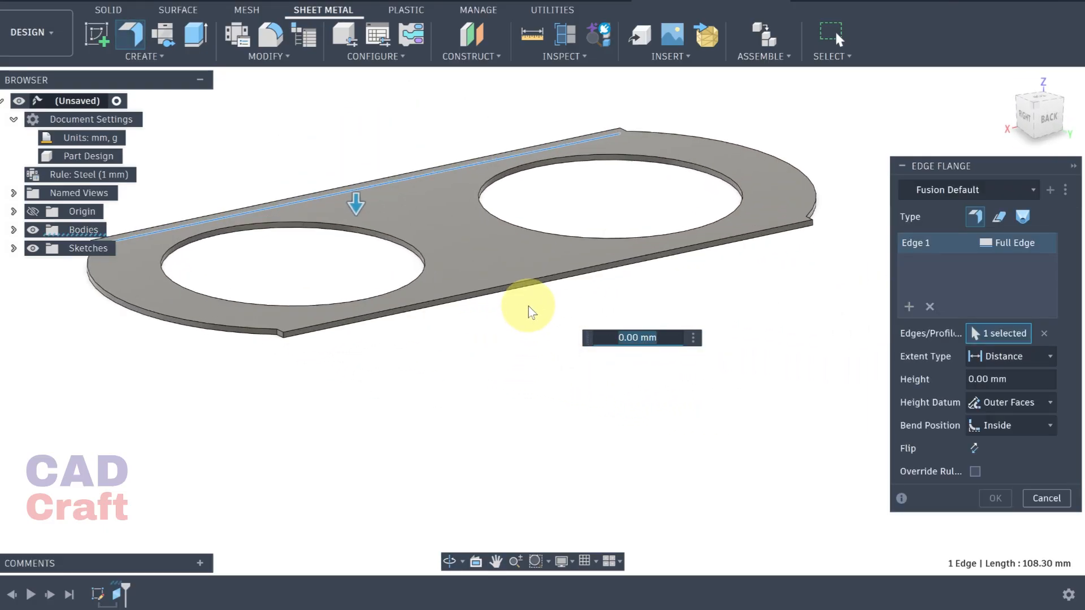
left_click(540, 280)
middle_click_drag(547, 380, 622, 288, "shift")
scroll(610, 382, "down", 3)
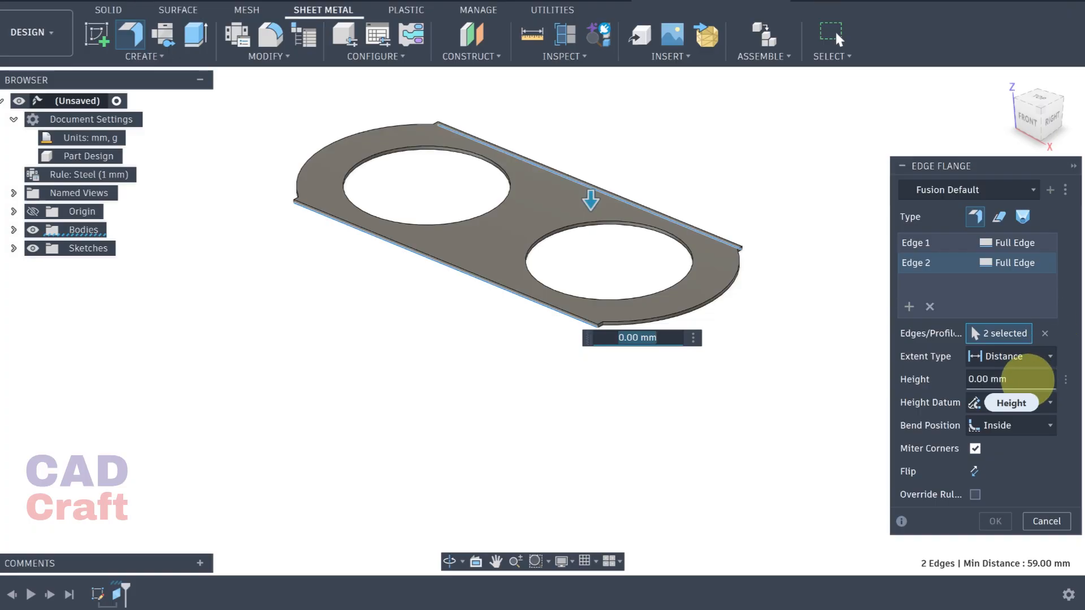
left_click_drag(1025, 380, 934, 375)
type("65")
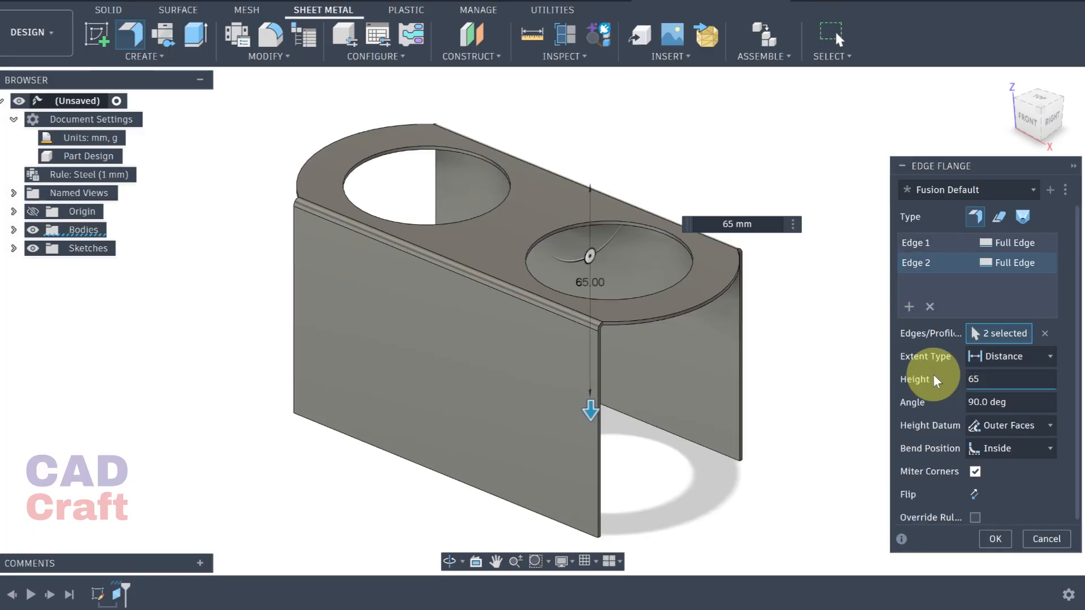
Step: Try the Outside bend position, set it back to Inside and create the two side flanges
left_click(998, 447)
left_click(964, 481)
left_click(1001, 449)
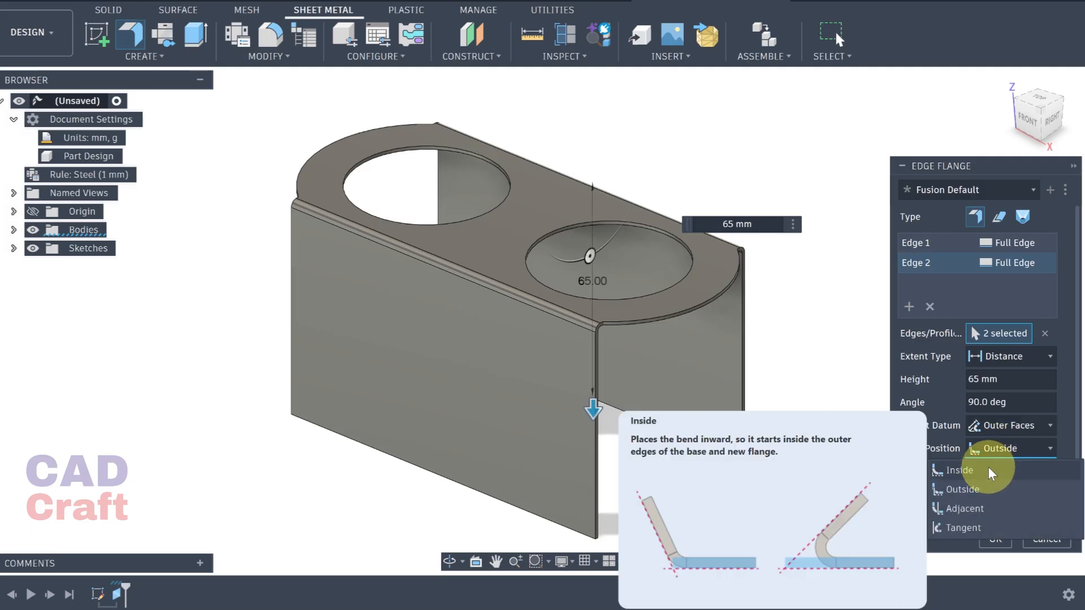
left_click(988, 469)
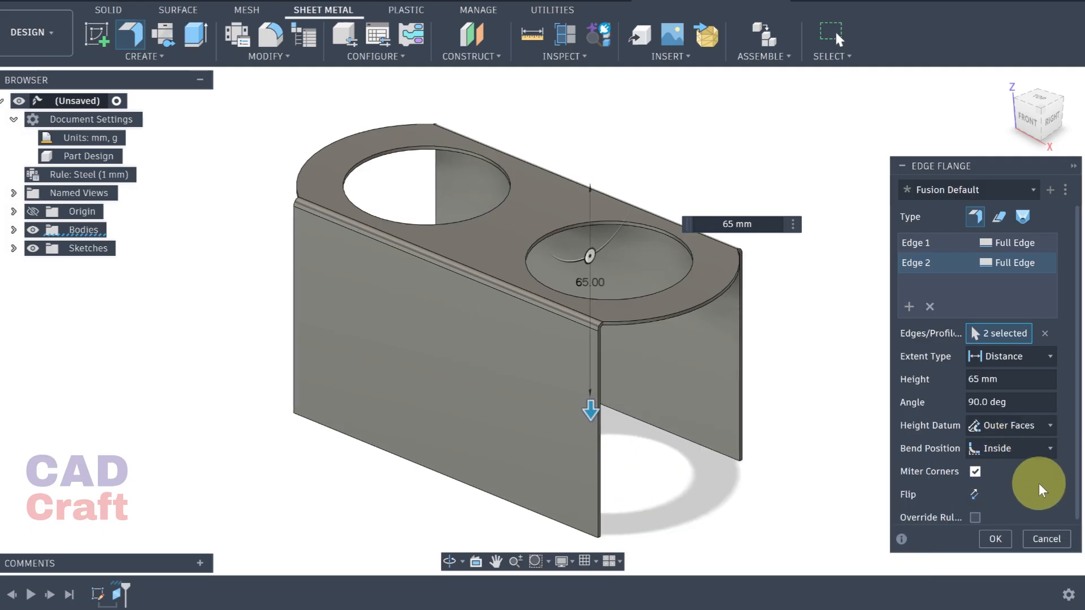
left_click(996, 539)
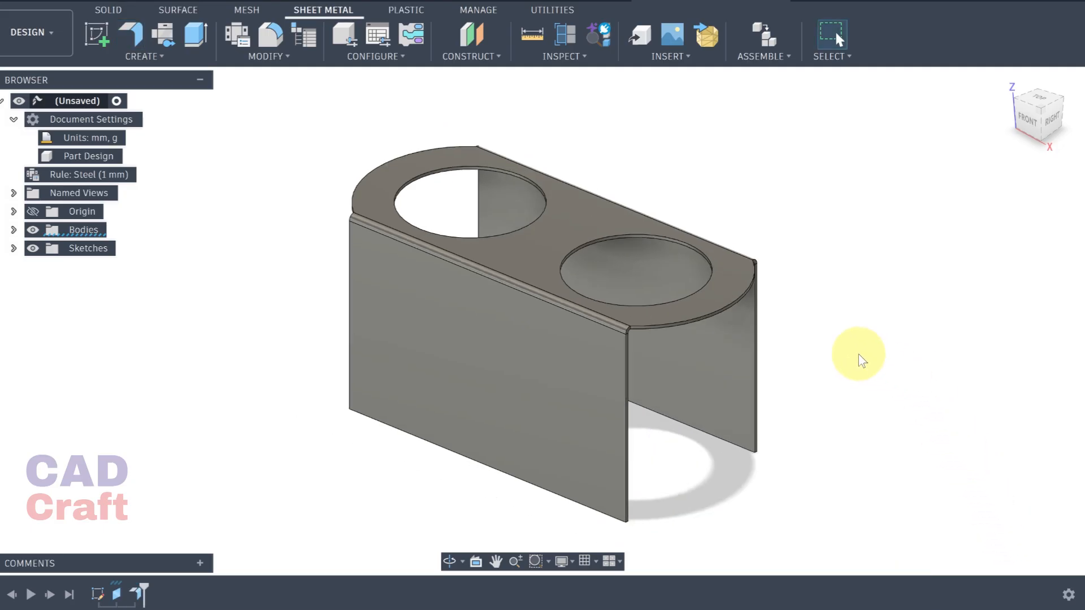
Step: Add outward edge flanges 12 mm high along the bottom edges of both side walls
middle_click_drag(848, 339, 876, 303)
left_click(145, 56)
left_click(135, 86)
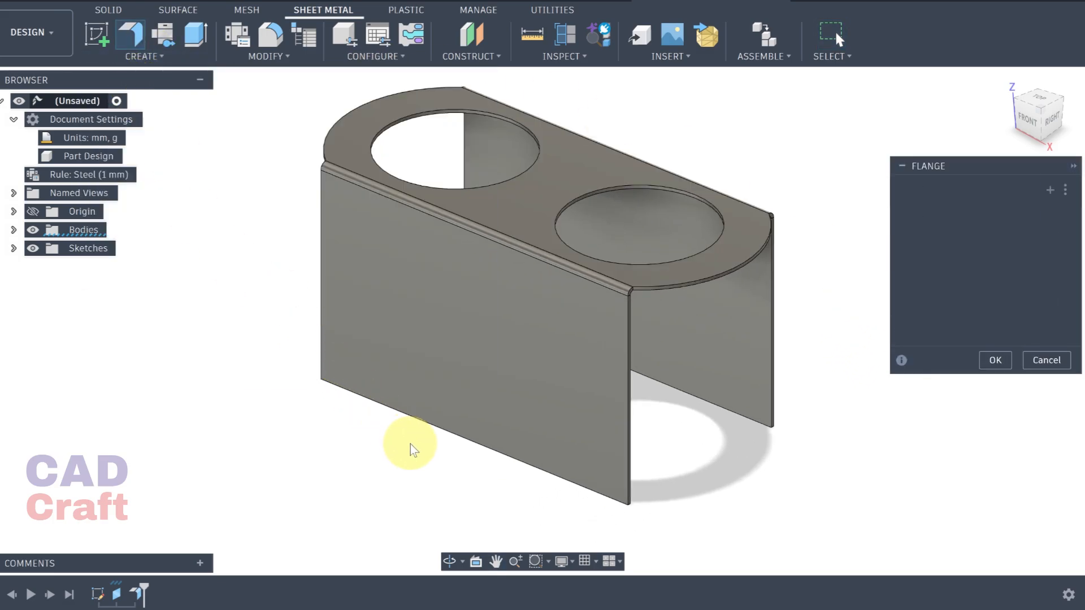
left_click(428, 425)
middle_click_drag(797, 458, 658, 443, "shift")
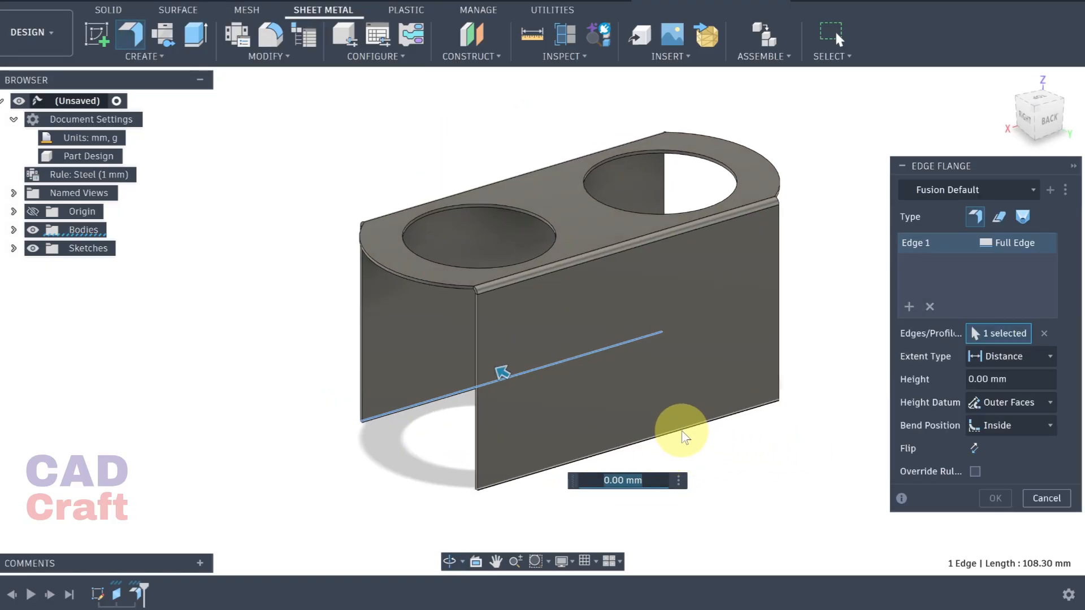
left_click(662, 435)
middle_click_drag(540, 498, 664, 489, "shift")
scroll(660, 456, "up", 5)
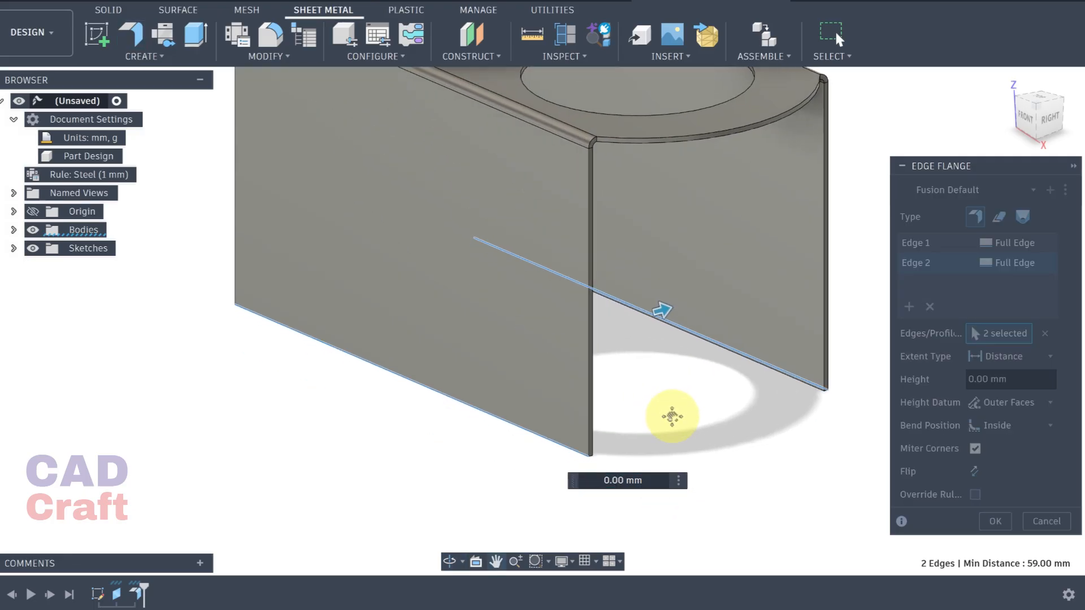
left_click(607, 480)
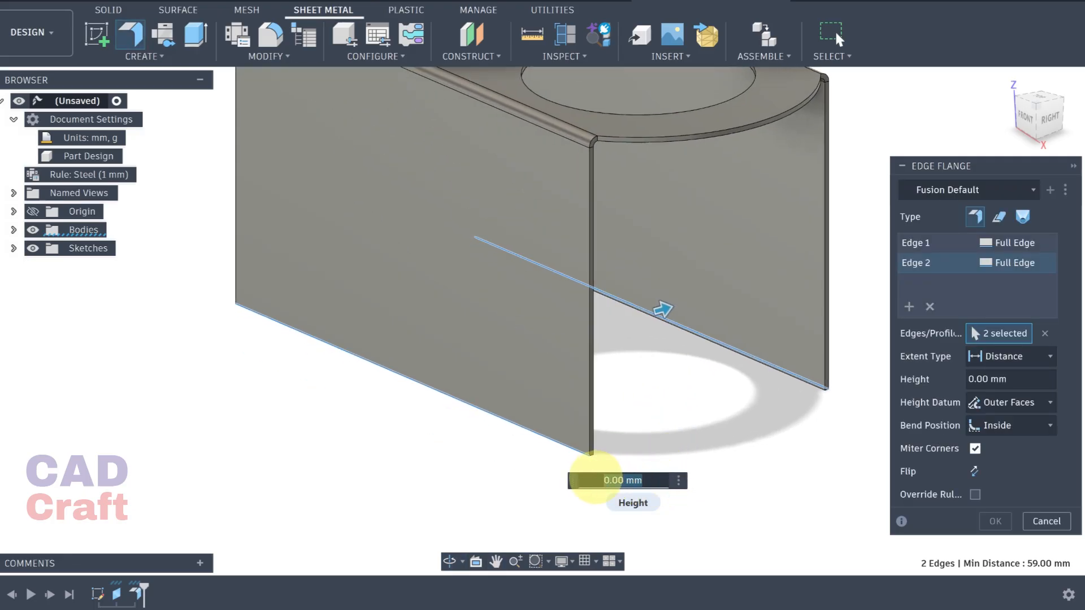
key("Return")
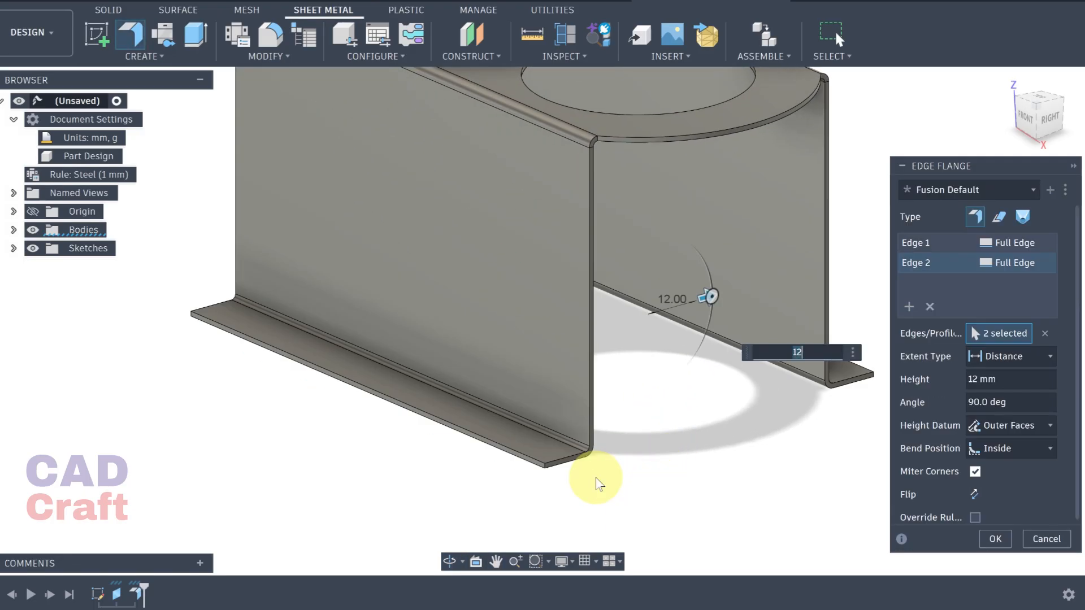
key("Return")
scroll(644, 271, "down", 5)
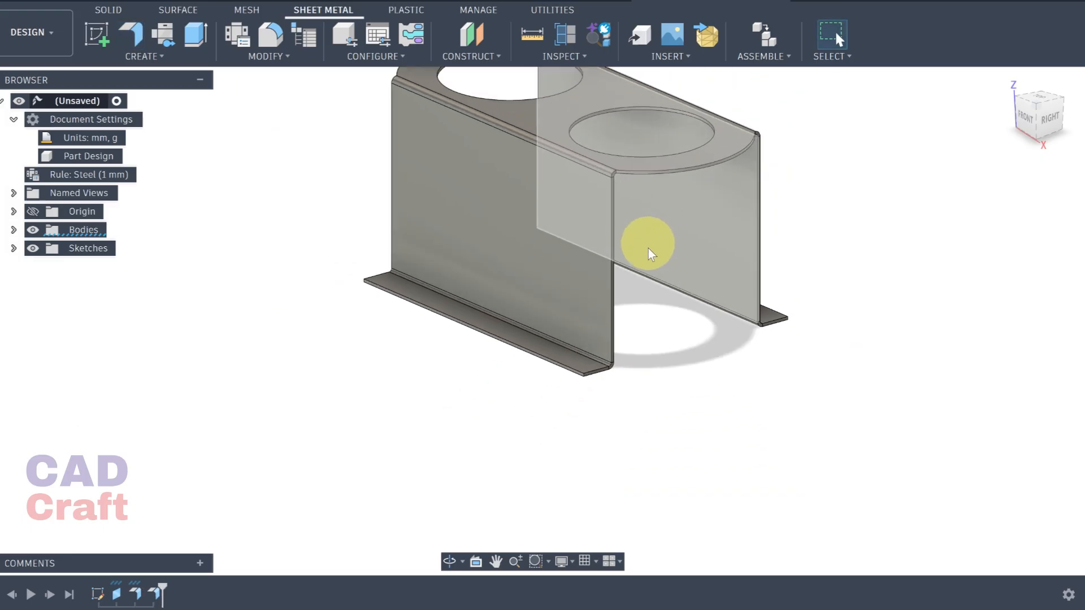
middle_click_drag(756, 424, 759, 435)
mouse_move(885, 259)
middle_mouse_down("shift")
mouse_move(741, 327)
mouse_move(850, 254)
mouse_move(870, 305)
mouse_move(909, 340)
mouse_move(920, 332)
mouse_move(799, 346)
mouse_move(775, 417)
mouse_move(806, 346)
middle_mouse_up("shift")
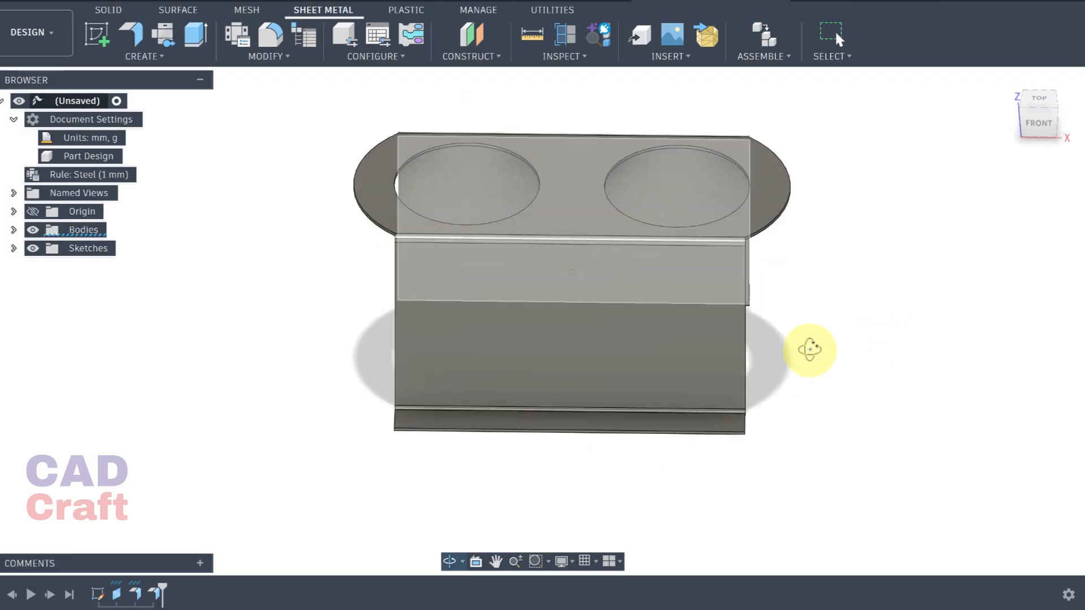
Step: Start a sketch on the front (XZ) plane and draw a vertical construction line from the origin down past the bottom flanges
left_click(98, 37)
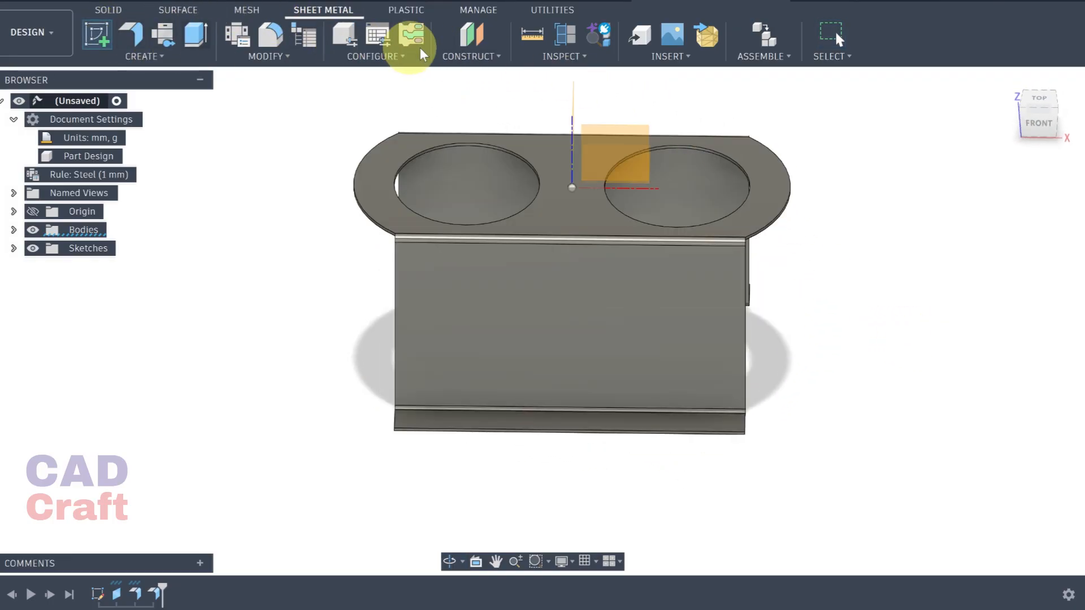
left_click(606, 128)
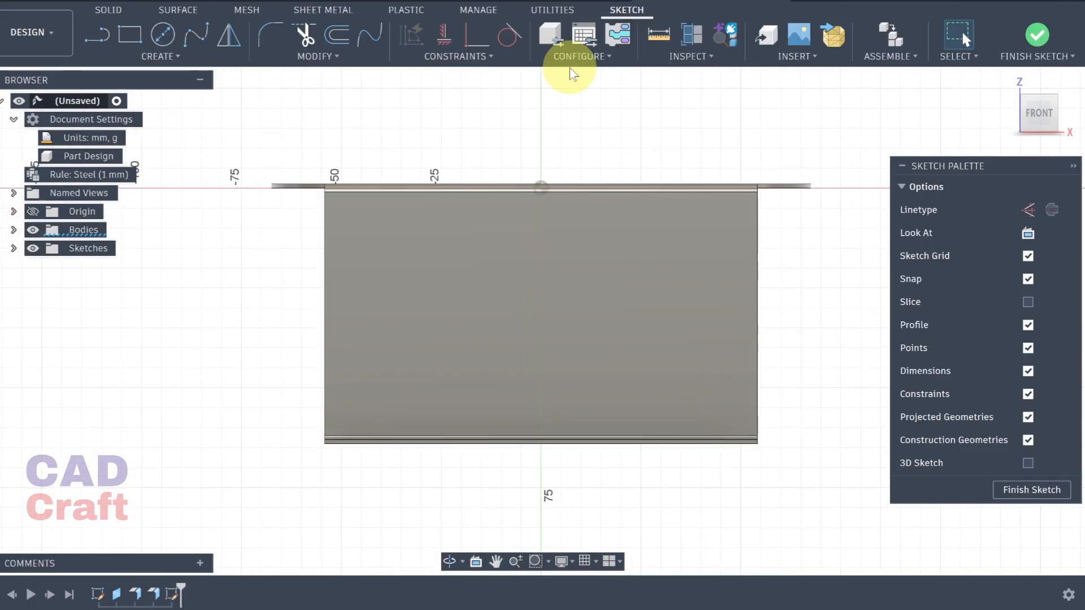
left_click(152, 56)
left_click(149, 89)
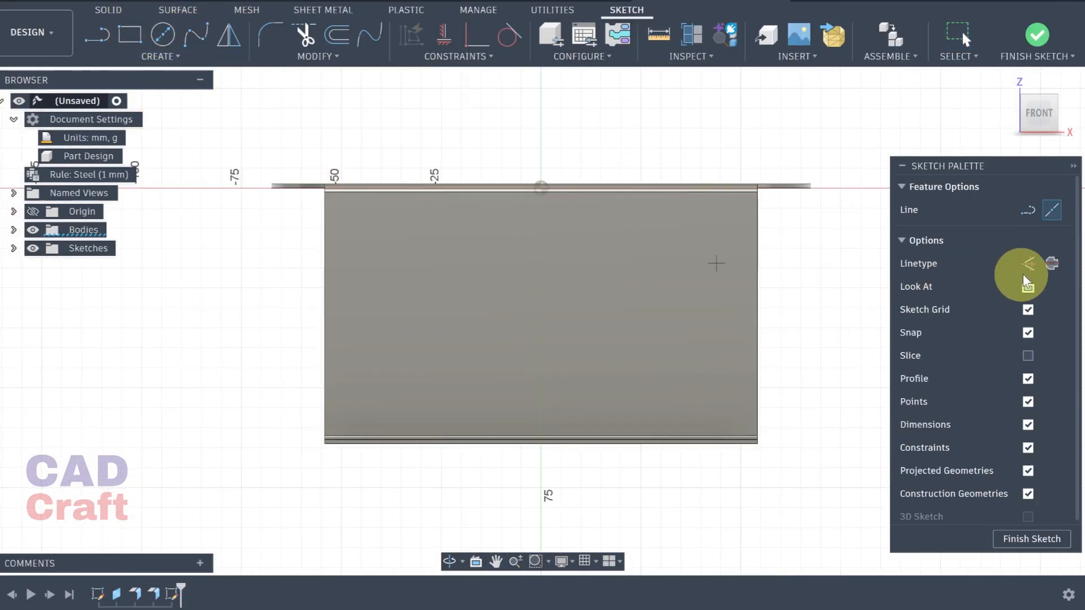
left_click(1033, 263)
left_click(541, 190)
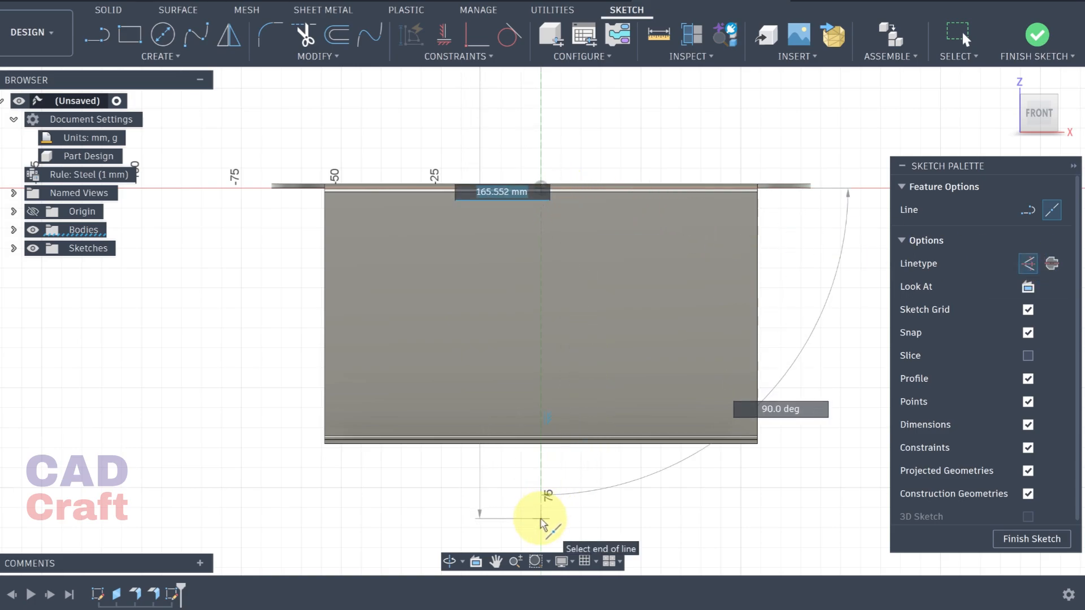
left_click(540, 519)
Step: Sketch a vertical center-to-center slot of about 9.3 mm radius on the construction line, extending below the flanges
scroll(740, 373, "up", 2)
middle_click_drag(726, 368, 763, 351)
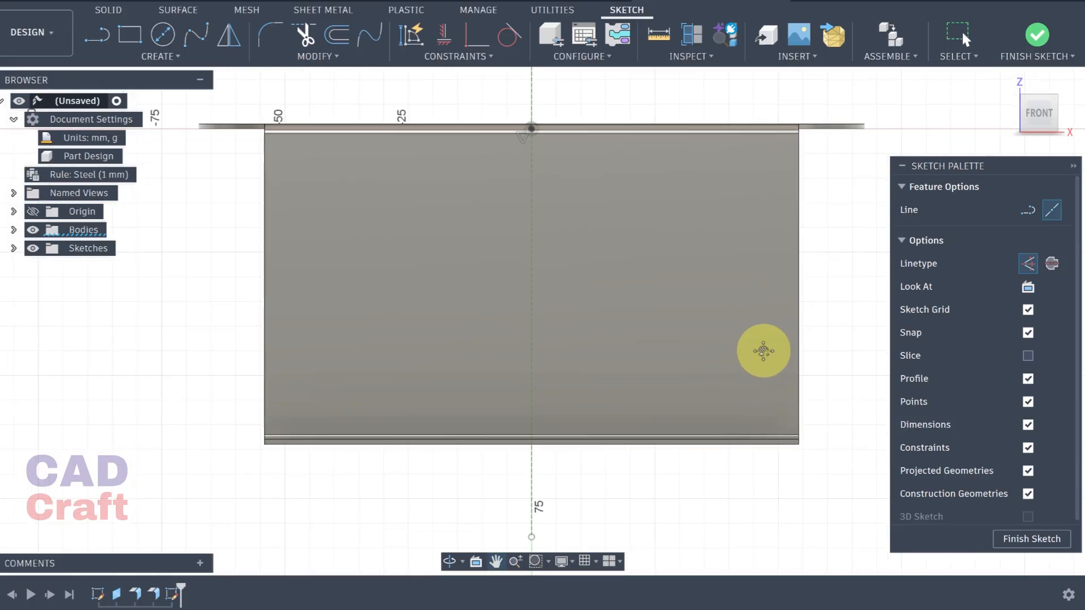
left_click(168, 57)
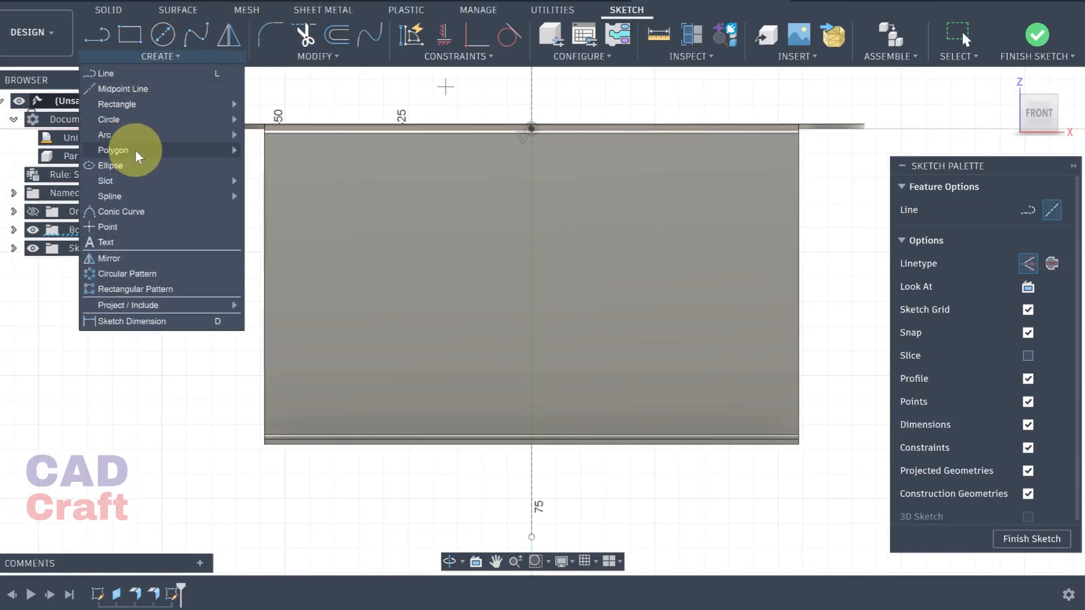
mouse_move(220, 182)
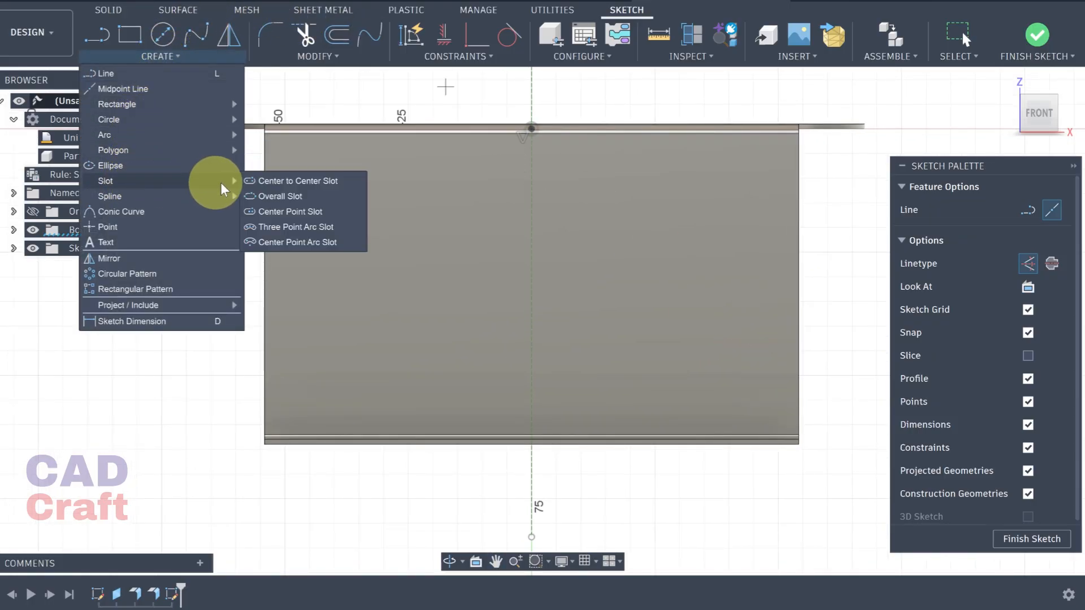
left_click(273, 181)
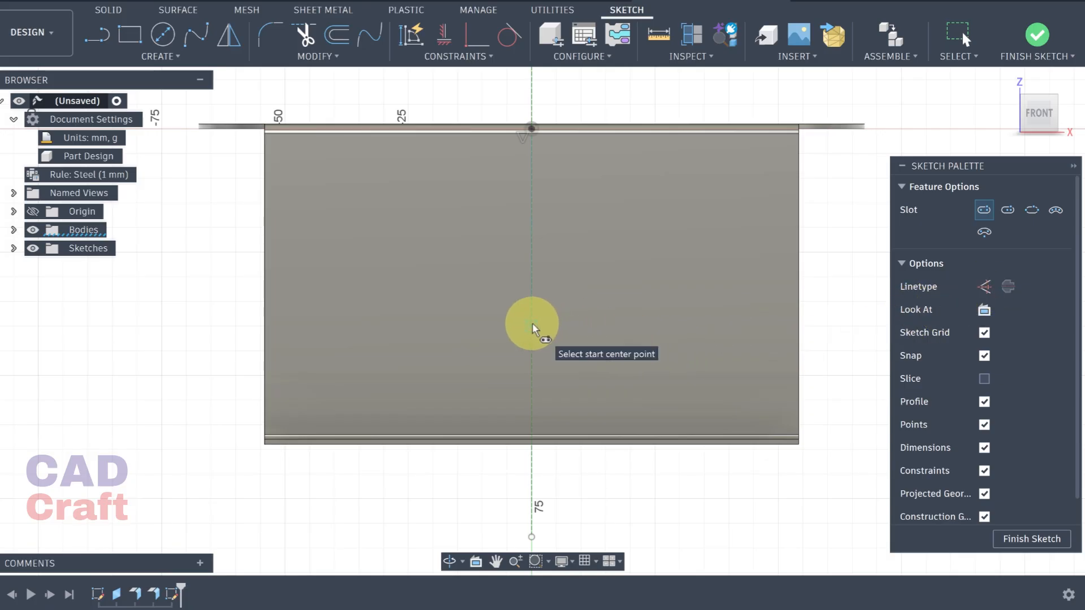
left_click(532, 487)
left_click(579, 504)
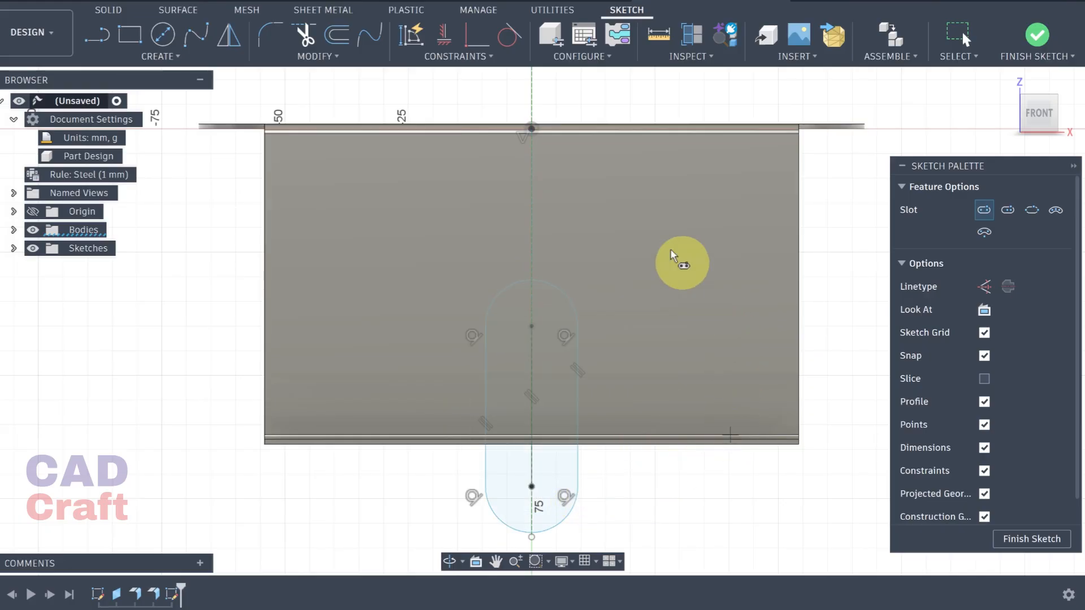
Step: Dimension the slot's upper arc with a radius of 12.5 mm
left_click(155, 57)
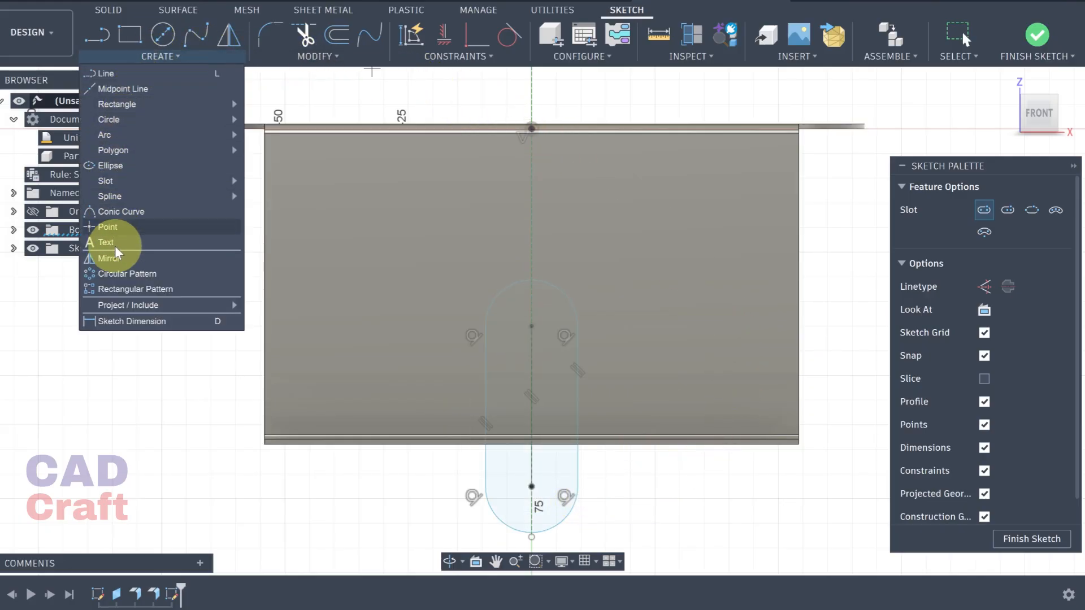
left_click(181, 321)
left_click(558, 288)
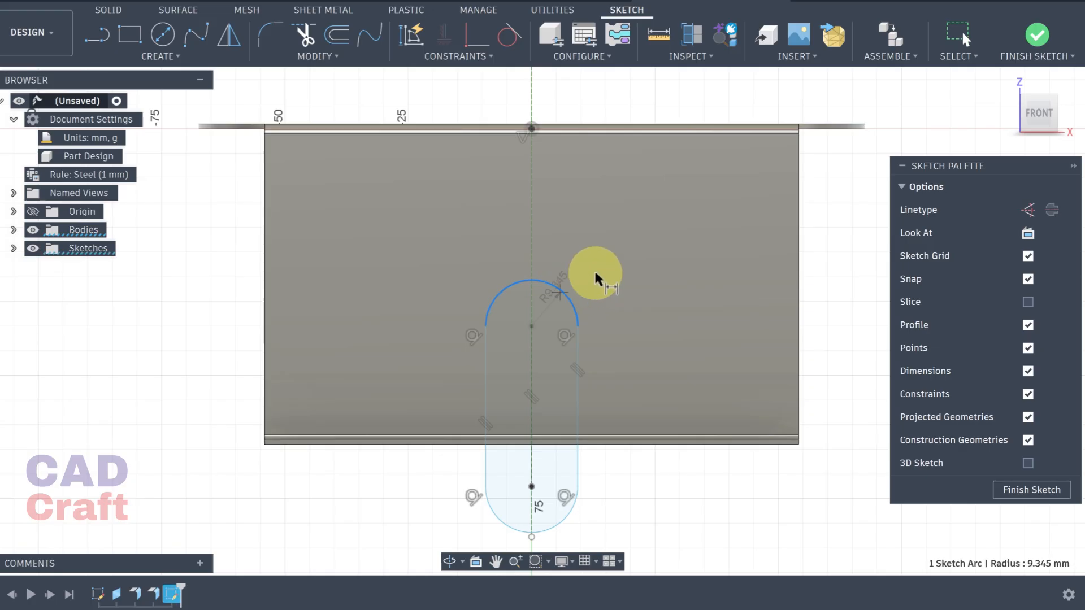
left_click(625, 250)
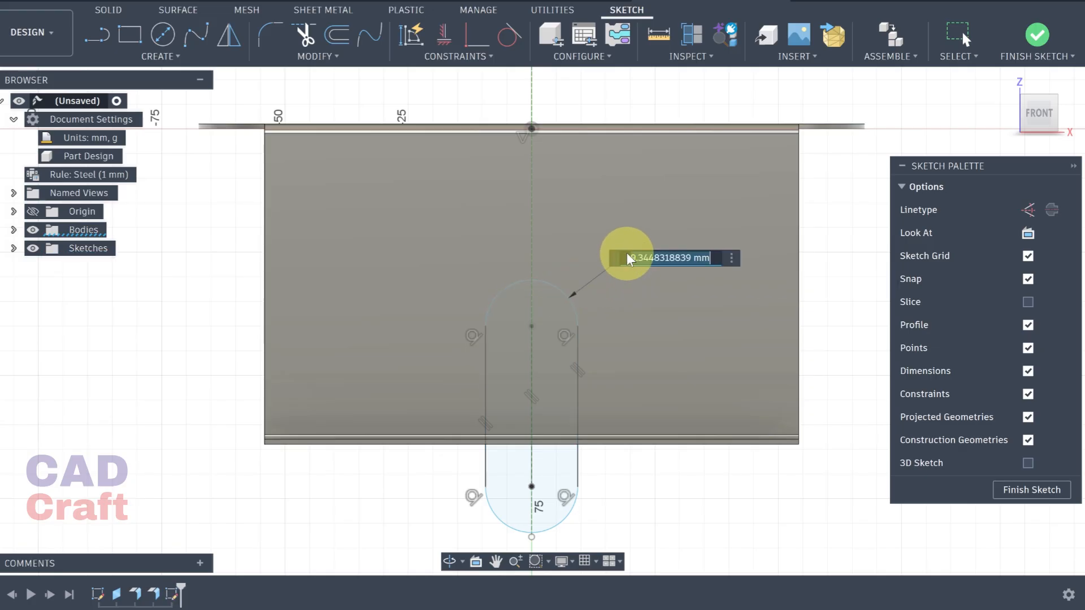
type("12.5")
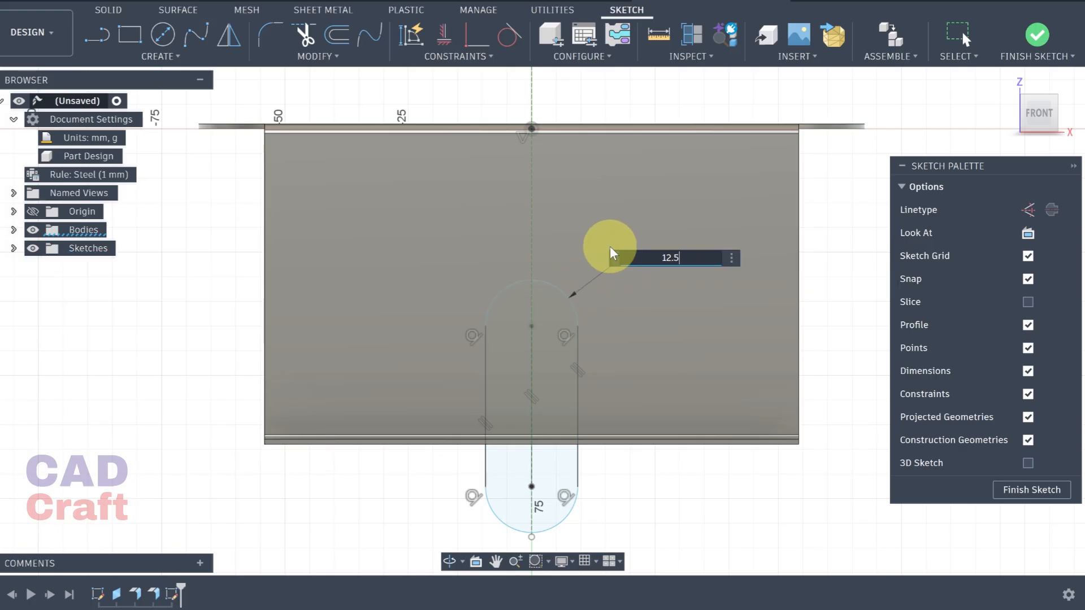
key("Return")
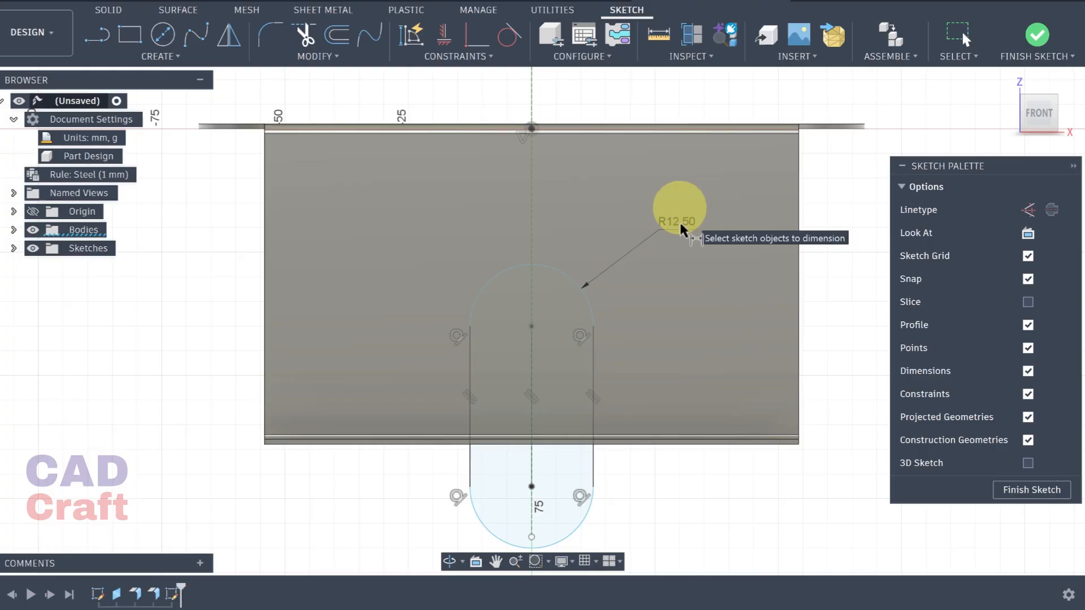
Step: Project the bottom edge of the flange into the sketch with Projection Link enabled
scroll(721, 356, "down", 1)
mouse_move(769, 359)
middle_mouse_down()
mouse_move(782, 322)
mouse_move(800, 333)
middle_mouse_up()
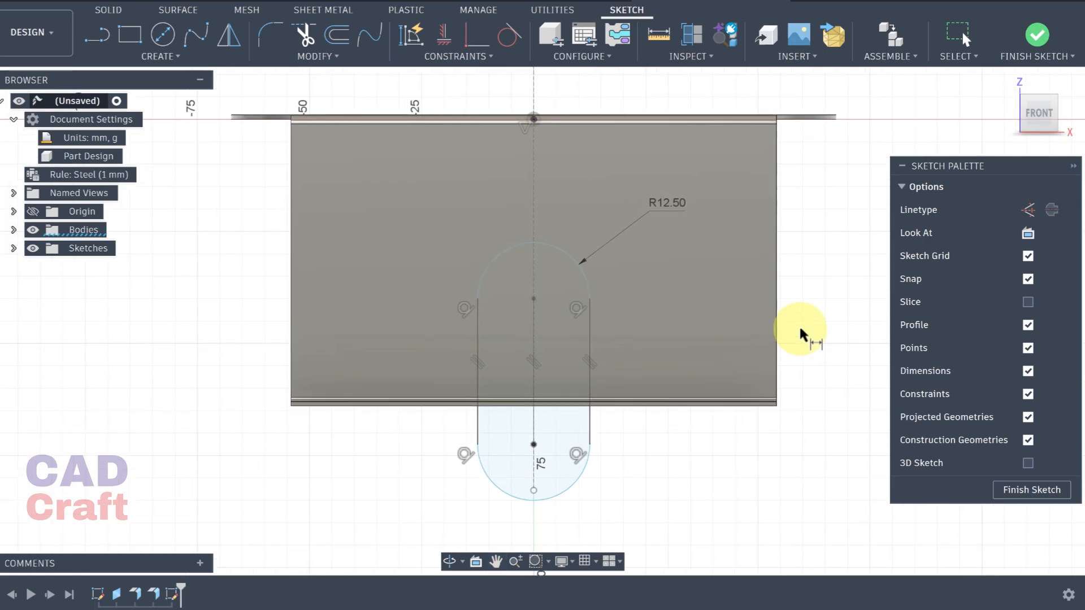
left_click(165, 51)
mouse_move(119, 308)
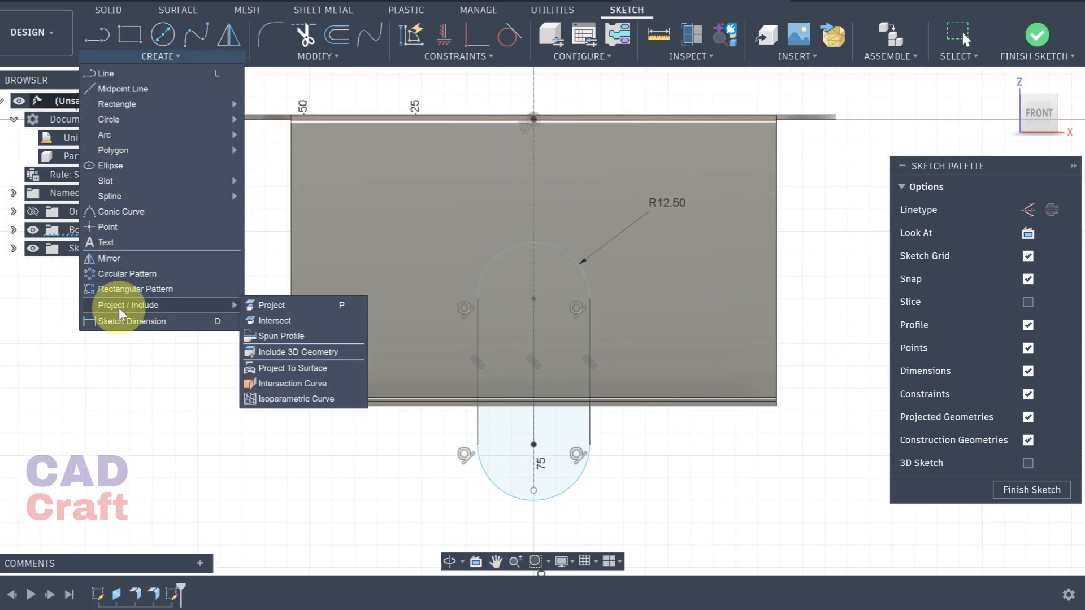
left_click(263, 305)
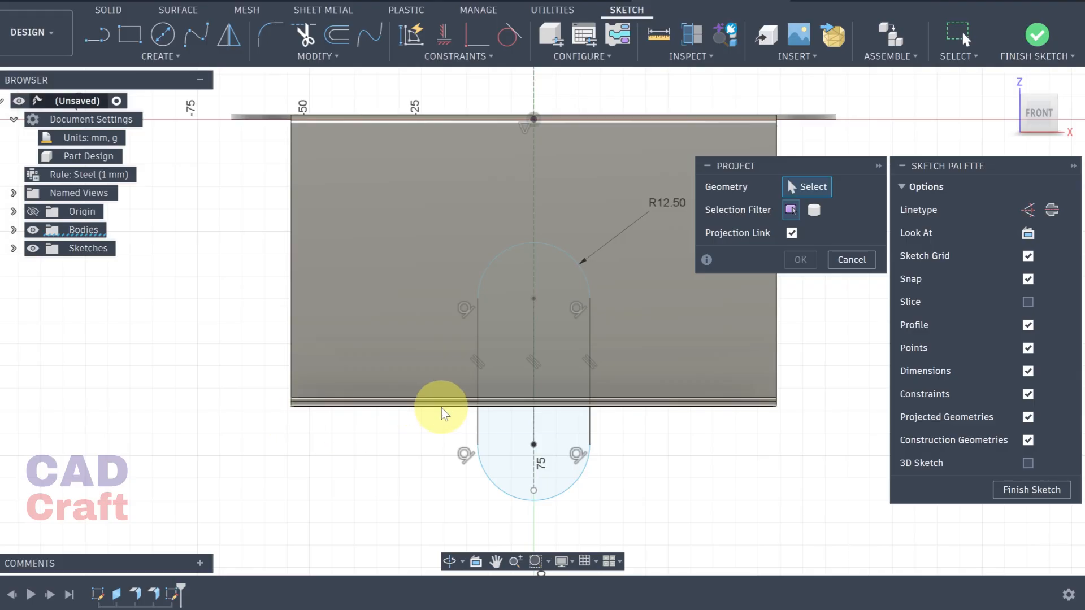
scroll(442, 408, "up", 3)
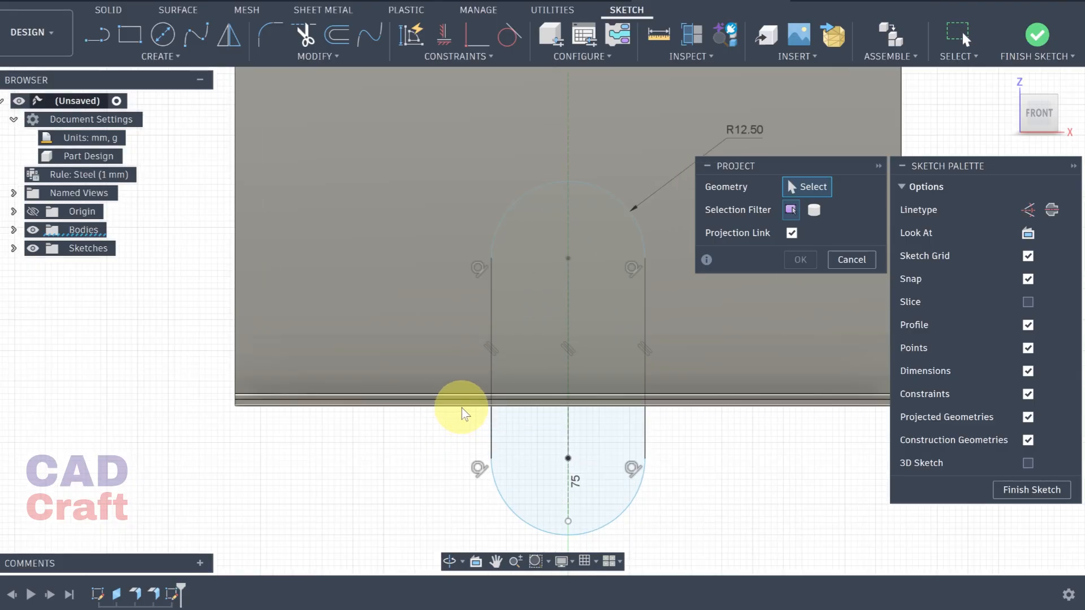
left_click(462, 405)
left_click(798, 259)
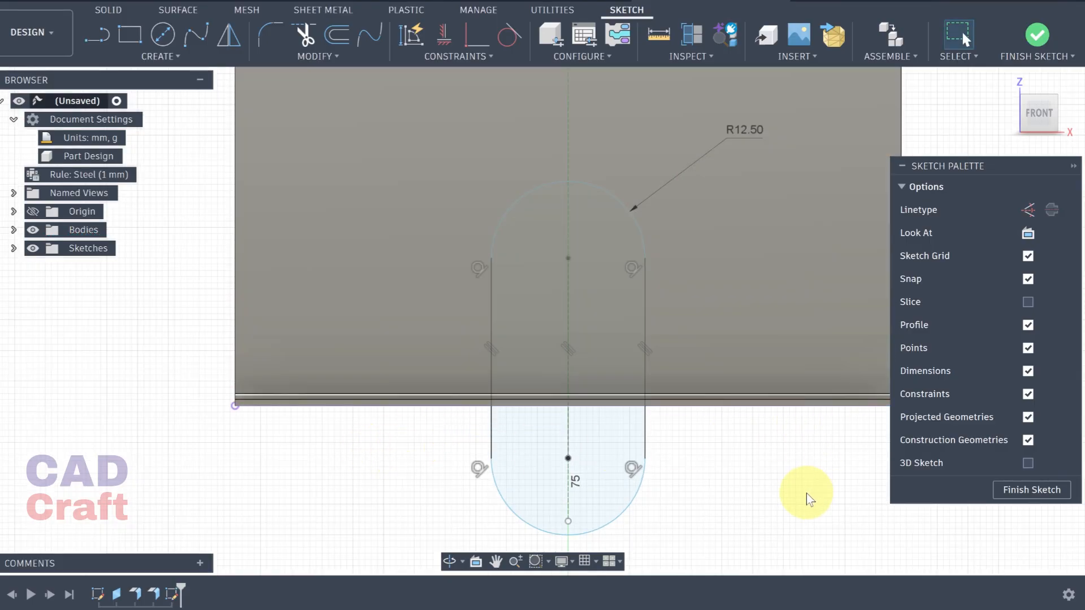
Step: Trim away the slot's lower arc and the parts of both side lines below the projected bottom edge
middle_click_drag(805, 487, 764, 483)
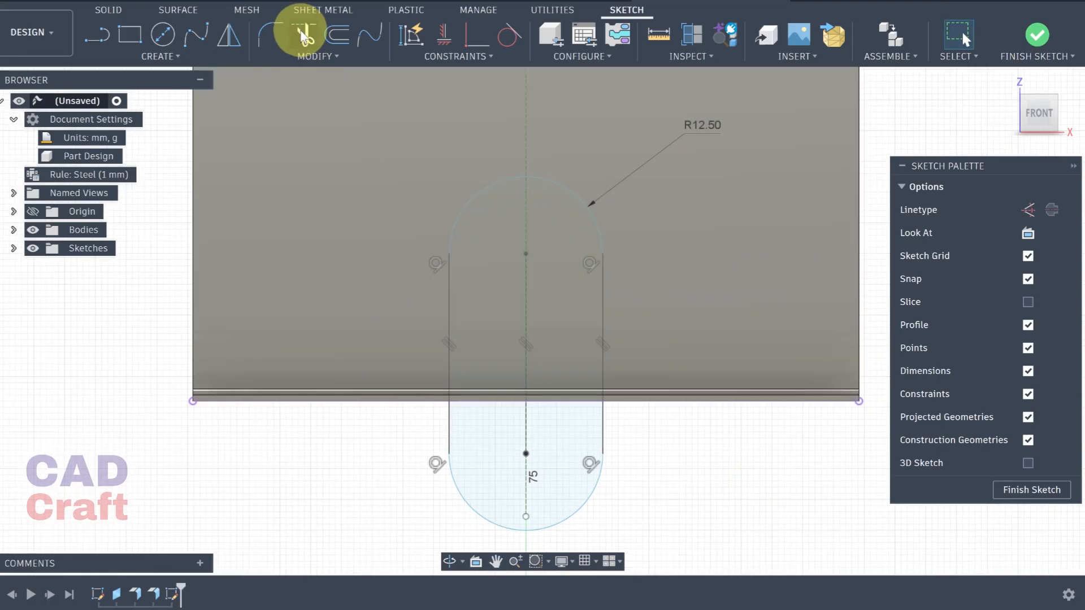
key("t")
left_click(448, 429)
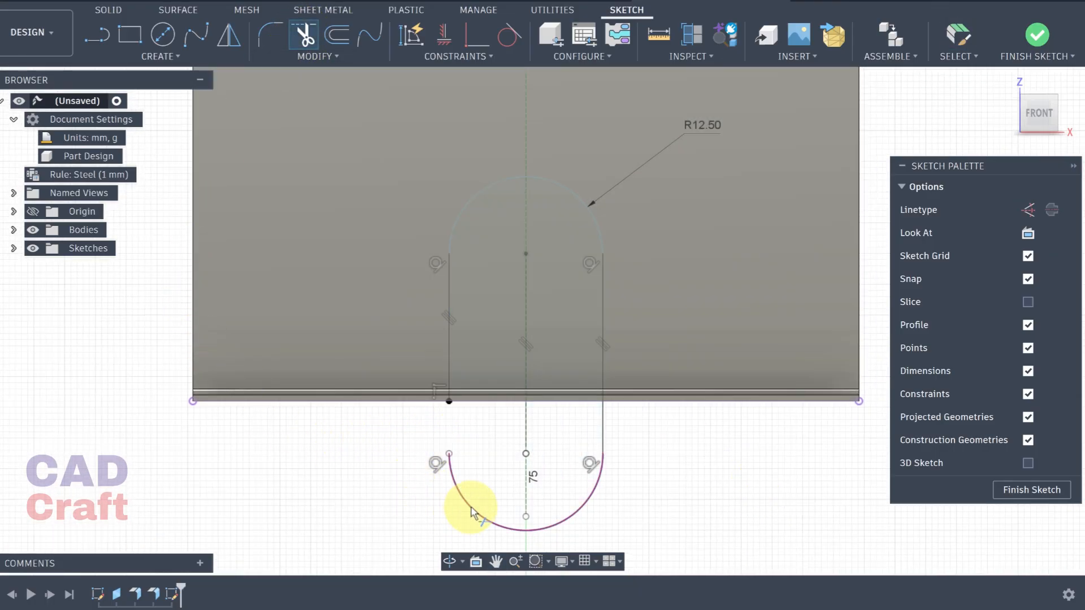
left_click(472, 508)
left_click(603, 447)
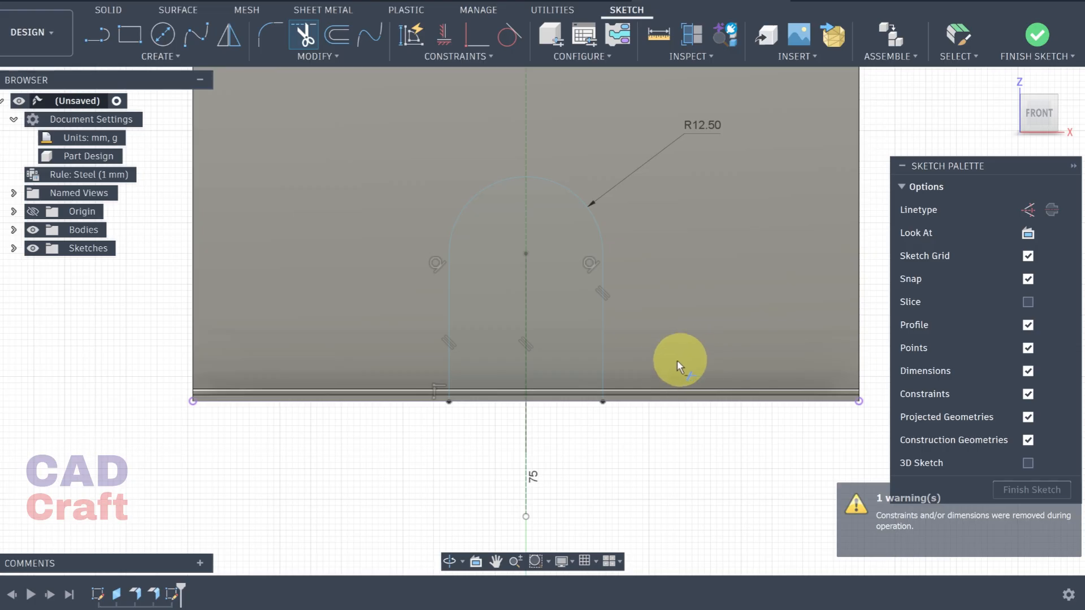
Step: Dimension the arch height from the projected bottom edge to the arc's top as 27.5 mm and finish the sketch
scroll(733, 320, "down", 2)
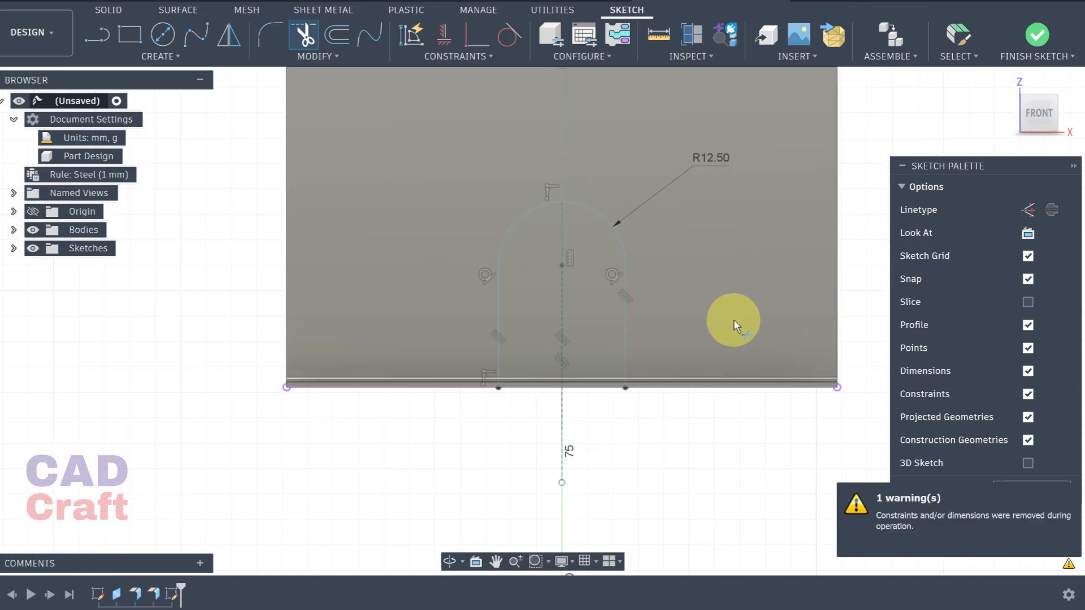
middle_click_drag(734, 320, 728, 364)
left_click(181, 57)
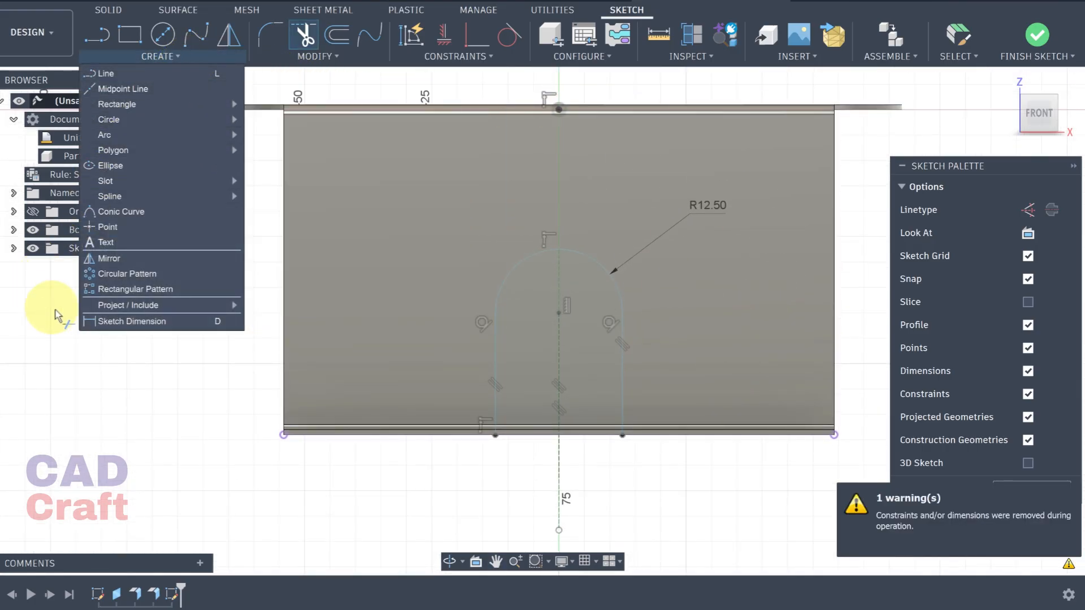
left_click(78, 324)
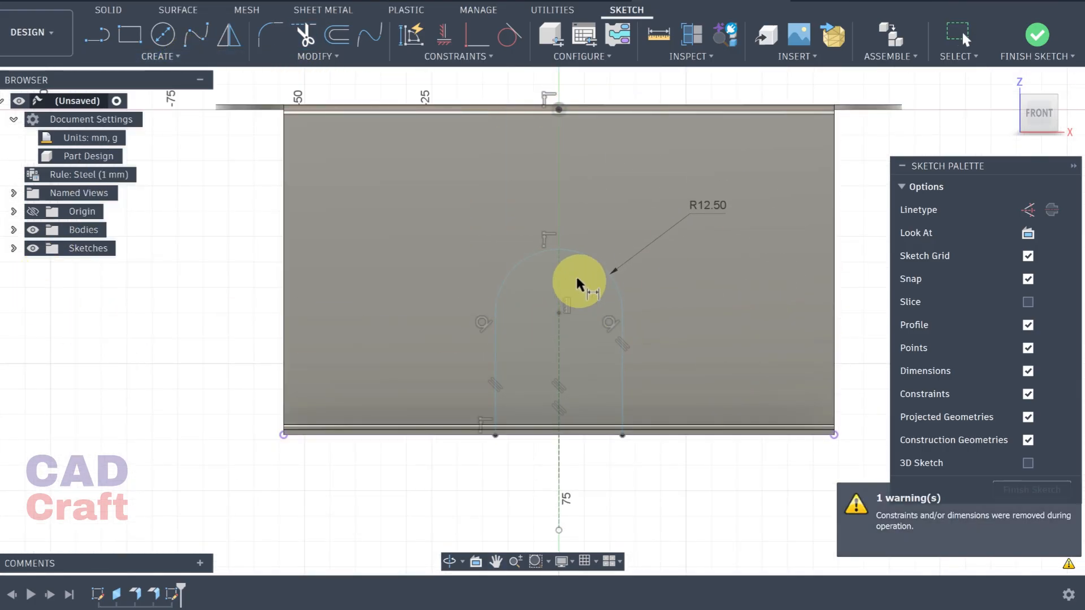
left_click(559, 249)
left_click(495, 435)
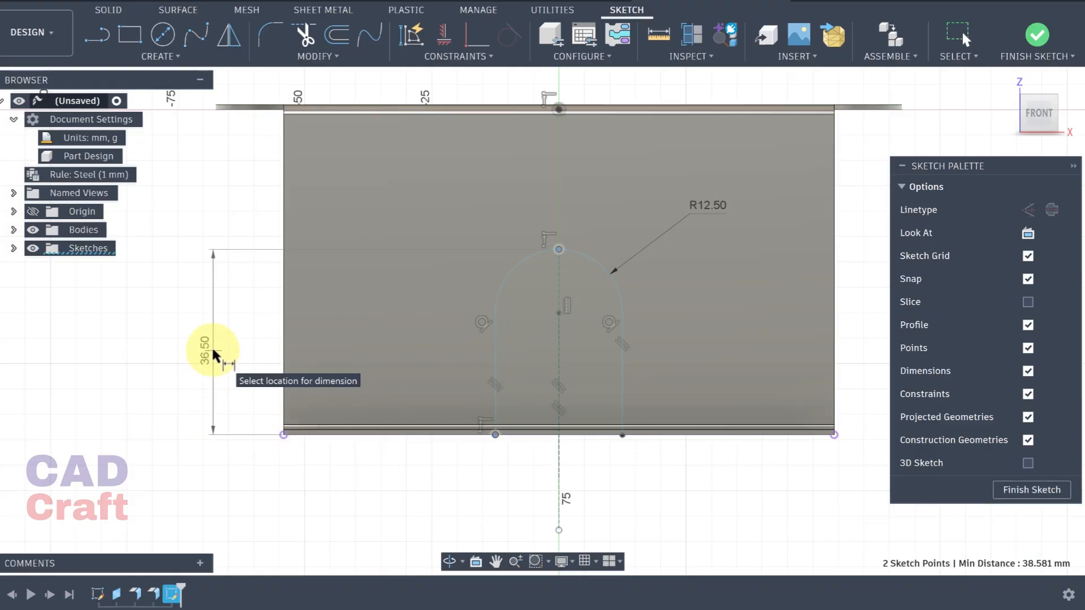
left_click(212, 353)
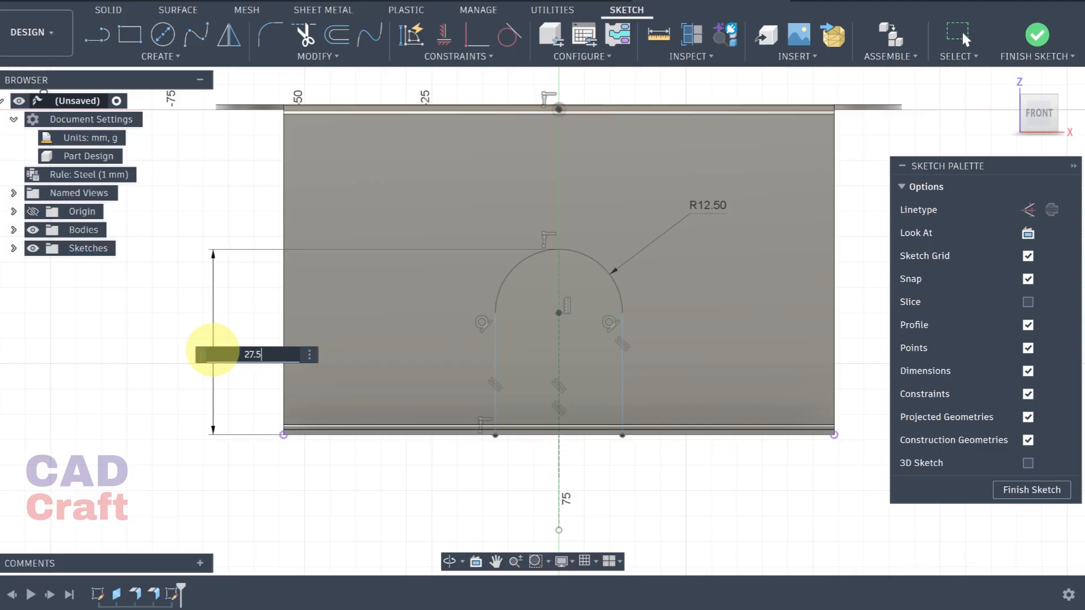
key("Return")
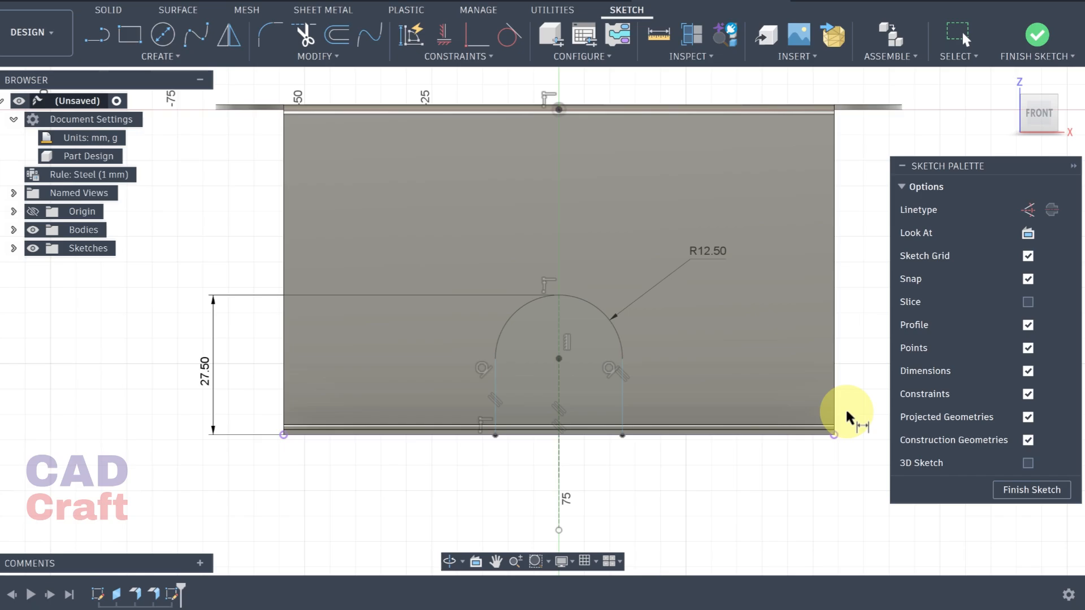
scroll(846, 408, "down", 1)
left_click(1035, 38)
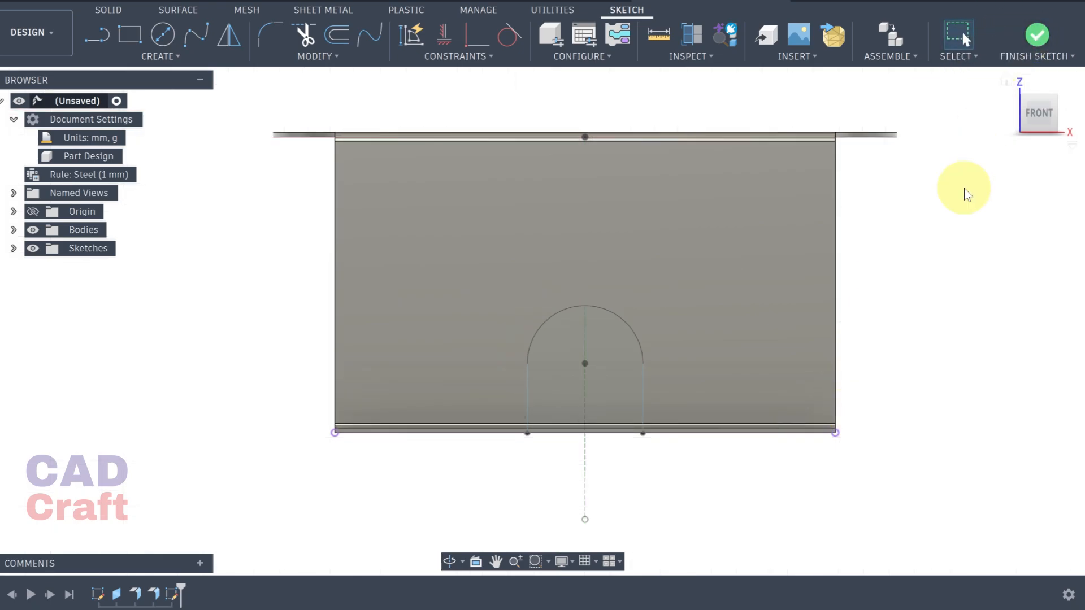
Step: Extrude the arch profile symmetrically by 90 mm as a cut through both side walls and their bottom flanges
mouse_move(937, 290)
middle_mouse_down("shift")
mouse_move(830, 312)
mouse_move(853, 313)
middle_mouse_up("shift")
left_click(195, 34)
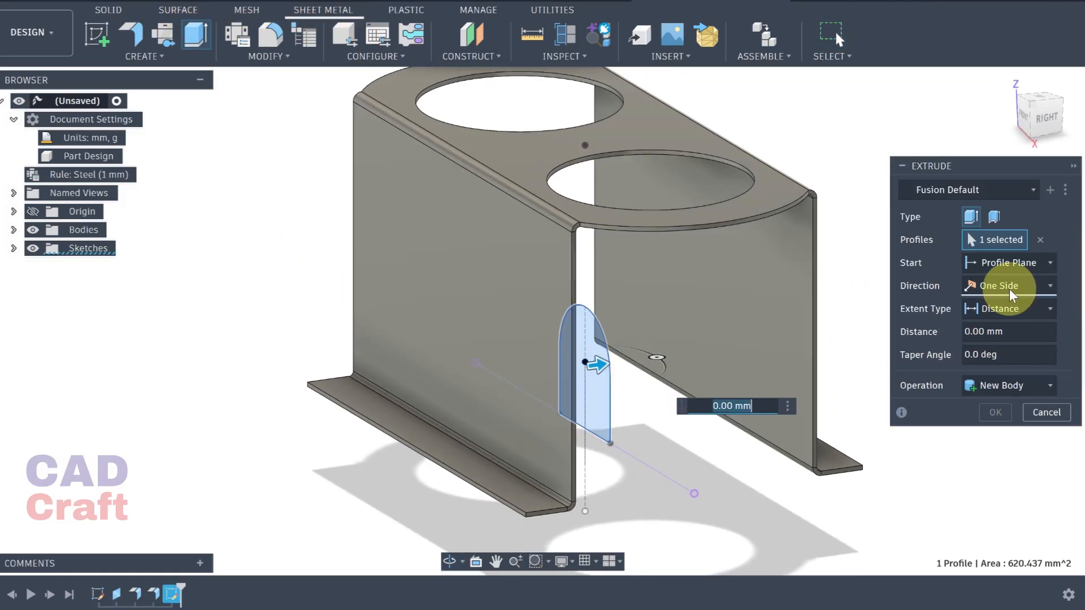
left_click(1009, 287)
left_click(986, 346)
left_click_drag(567, 371, 184, 431)
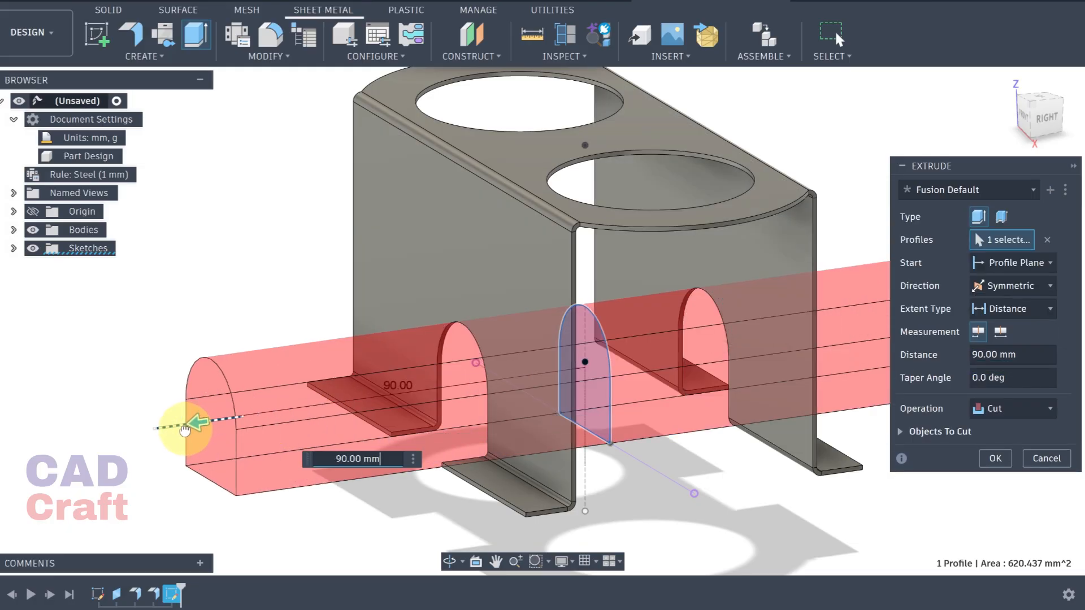
left_click(992, 460)
Step: Unfold all bends of the holder, using the top face with the two holes as the stationary reference
middle_click_drag(985, 460, 982, 486, "shift")
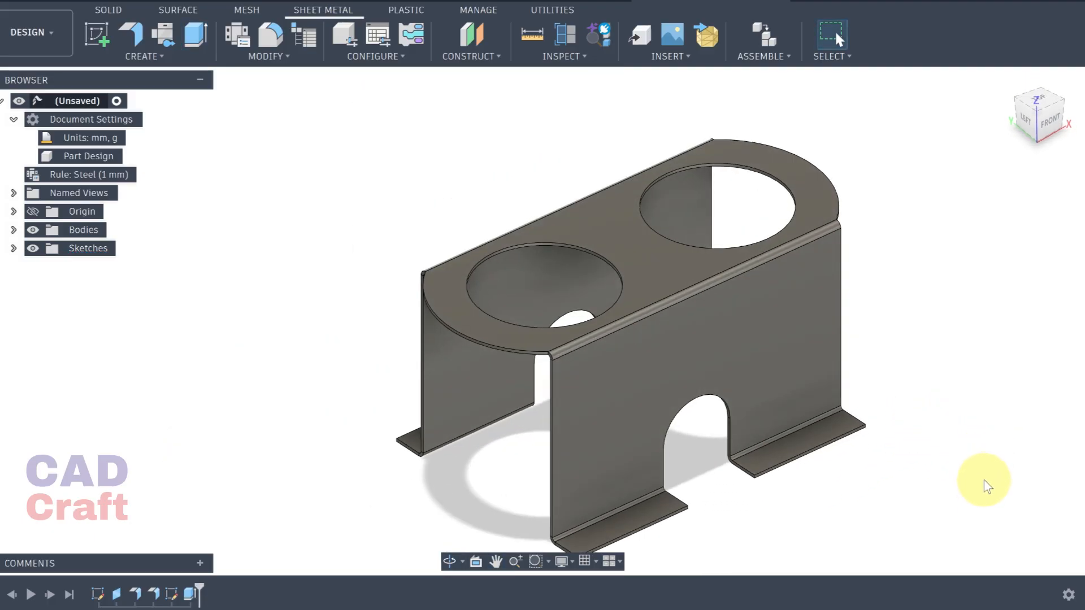
left_click(374, 59)
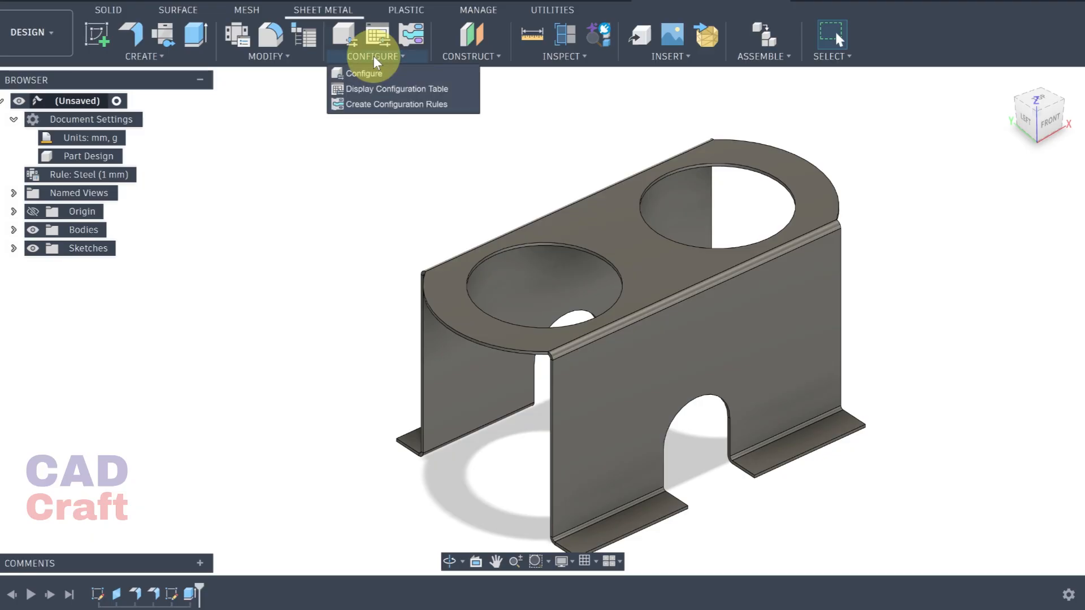
left_click(268, 56)
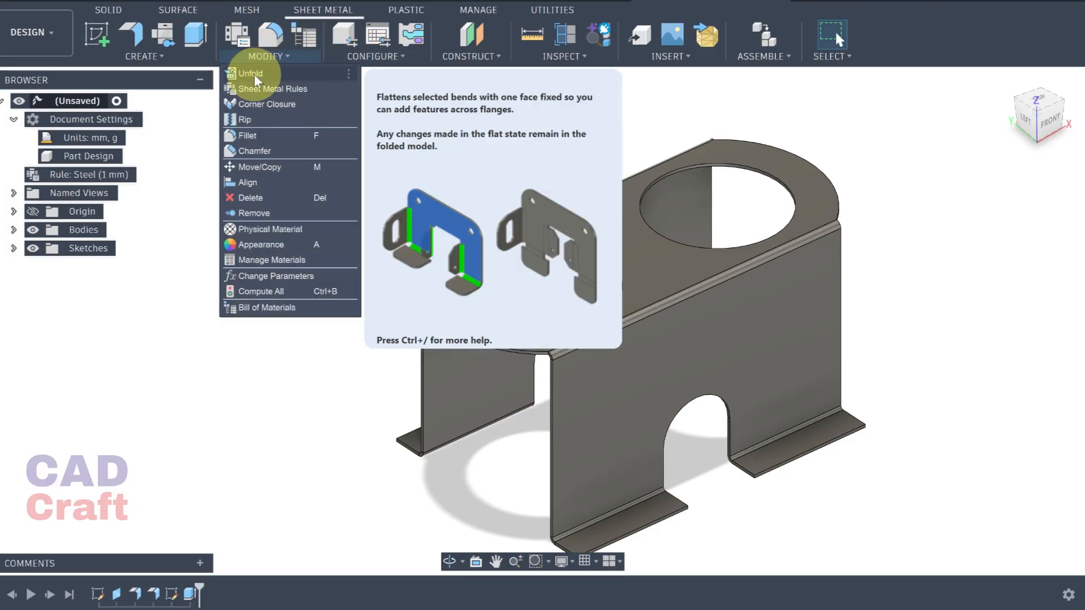
left_click(252, 74)
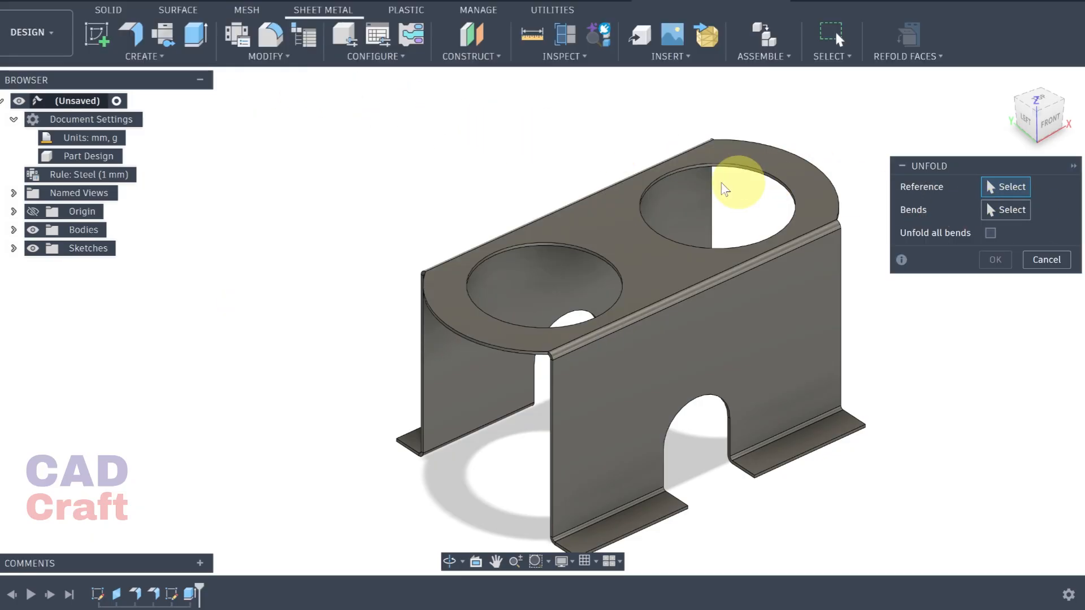
left_click(641, 211)
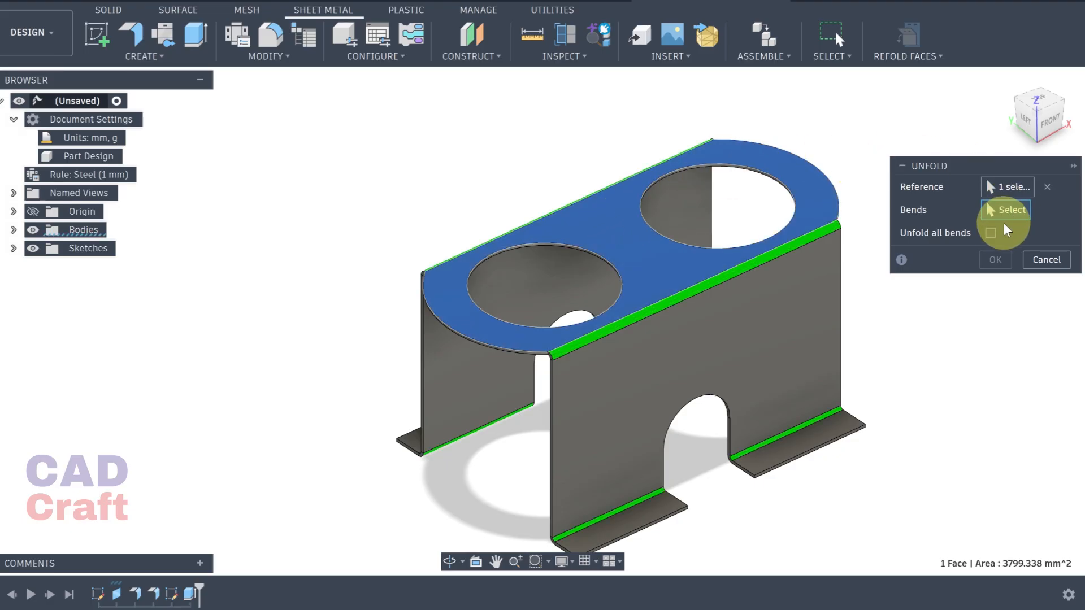
left_click(991, 233)
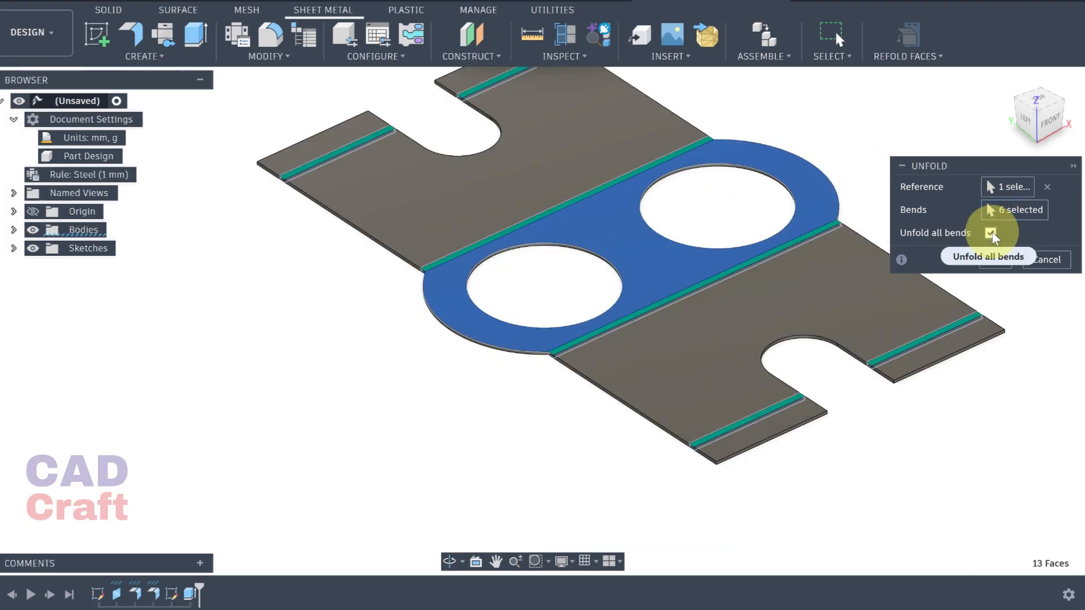
left_click(995, 260)
Step: Start a sketch on the central face with the two holes in the unfolded part
middle_click_drag(927, 280, 845, 334)
left_click(567, 350)
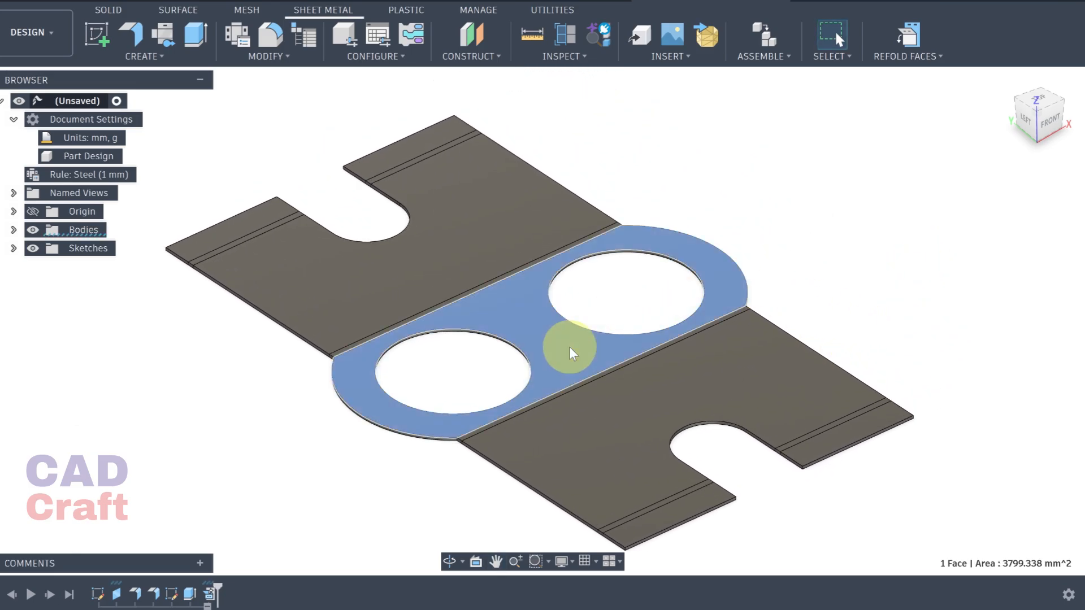
left_click(98, 33)
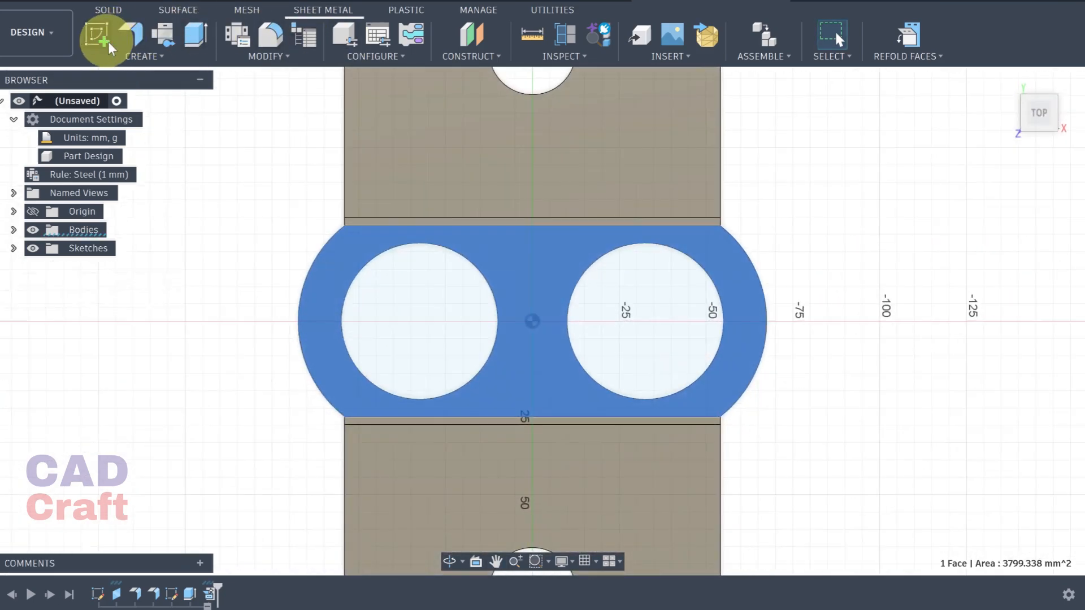
middle_click_drag(826, 228, 744, 234)
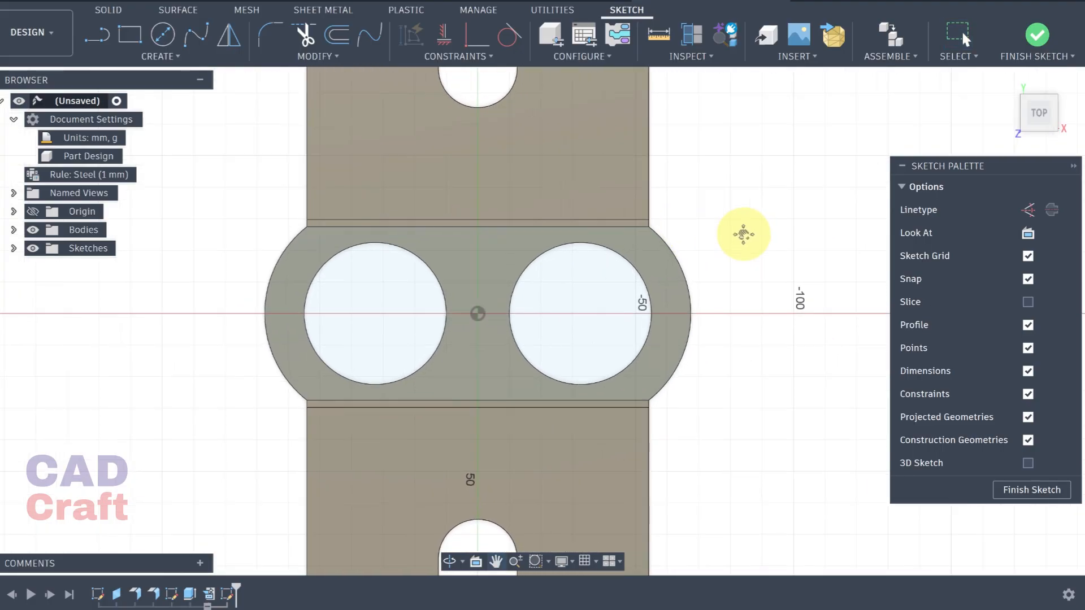
Step: Draw a vertical and a horizontal construction midpoint line, both centred on the origin
left_click(164, 57)
left_click(141, 82)
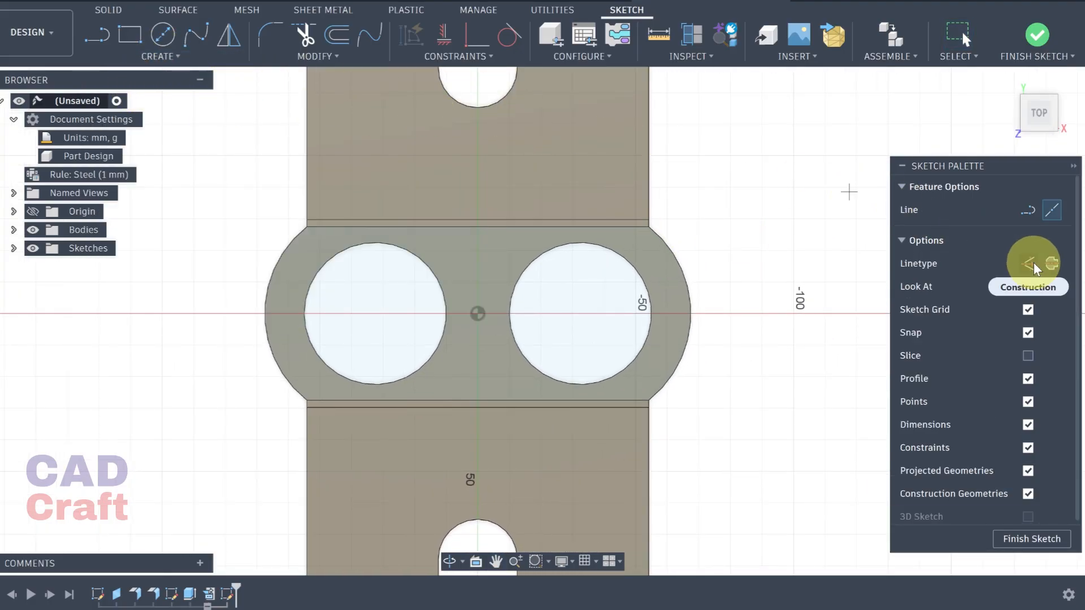
left_click(478, 314)
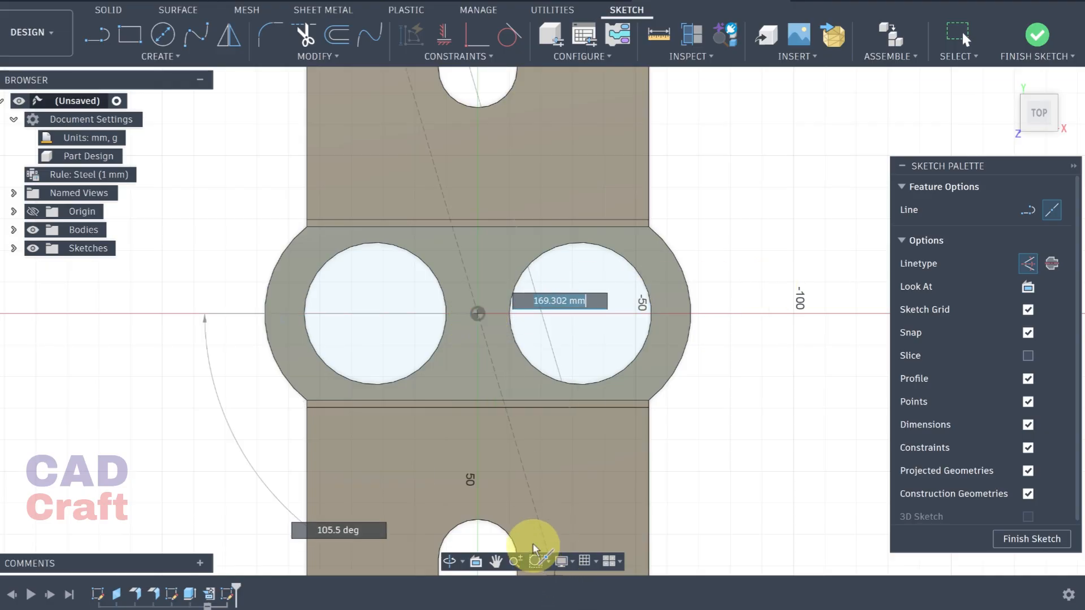
left_click(477, 505)
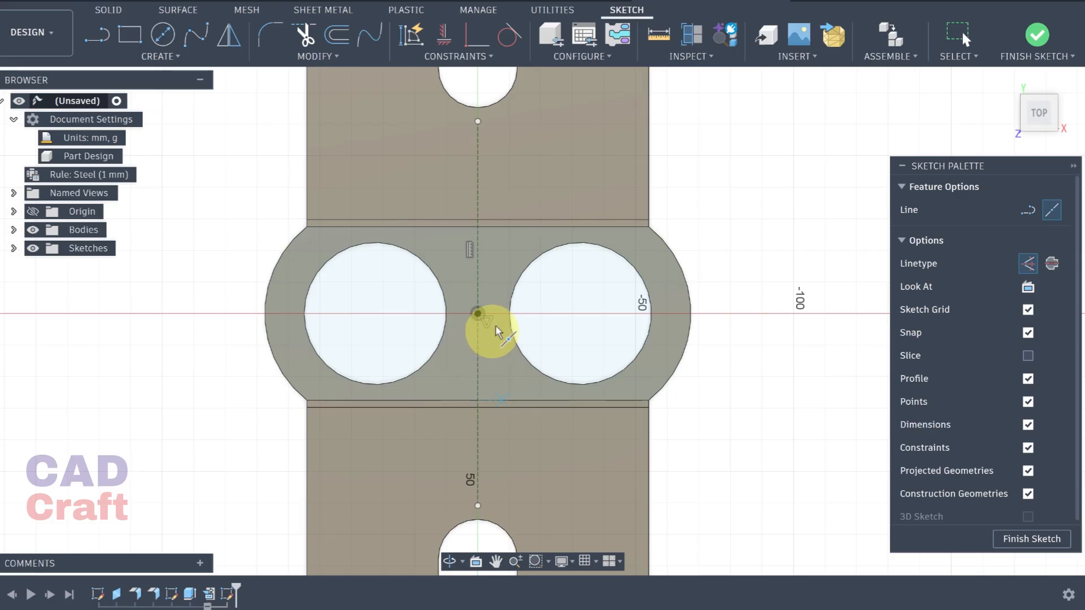
left_click(478, 314)
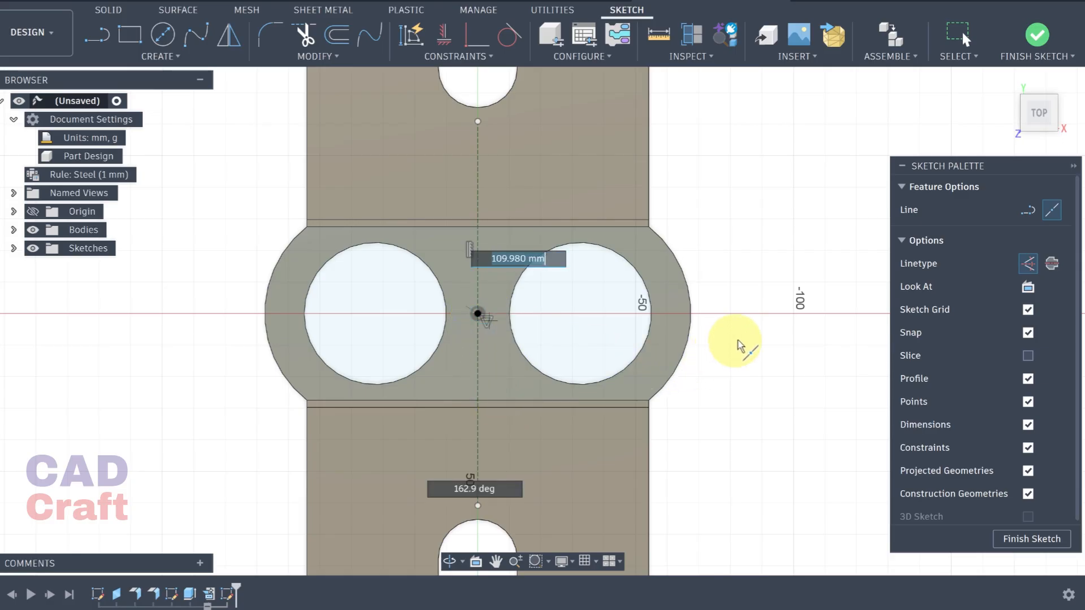
left_click(762, 315)
Step: Project the straight upper edge of the central face, where it meets the bend, with Projection Link enabled
scroll(484, 211, "up", 6)
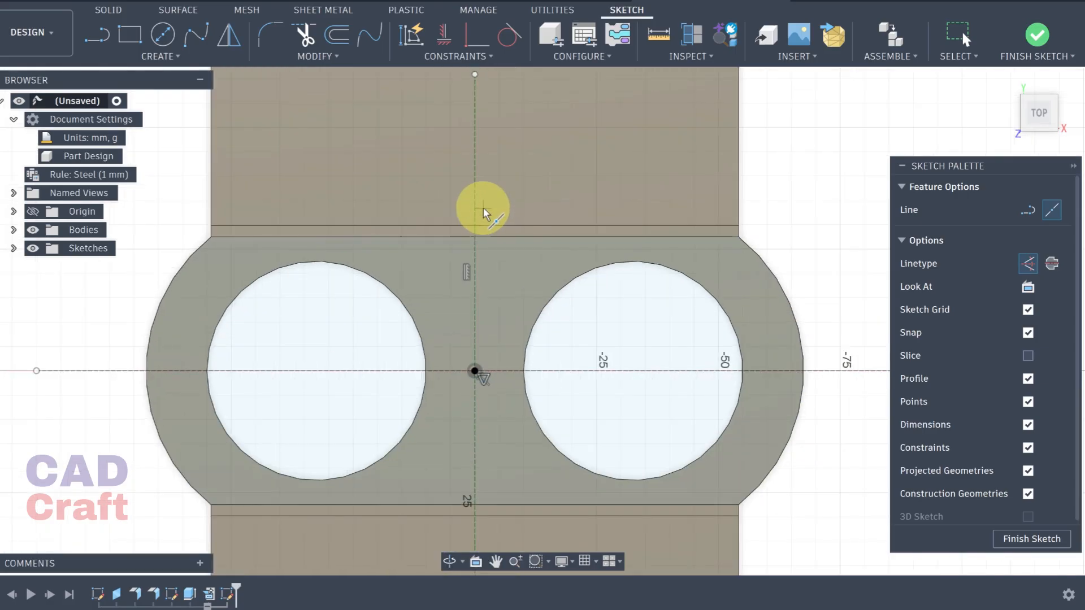
scroll(458, 257, "up", 3)
scroll(461, 271, "down", 4)
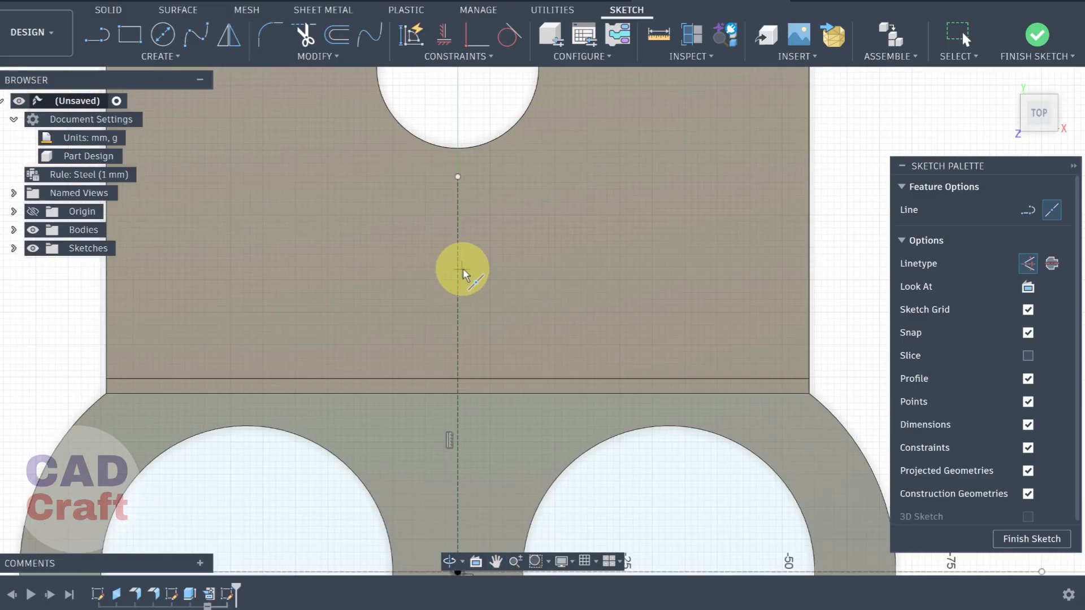
left_click(157, 55)
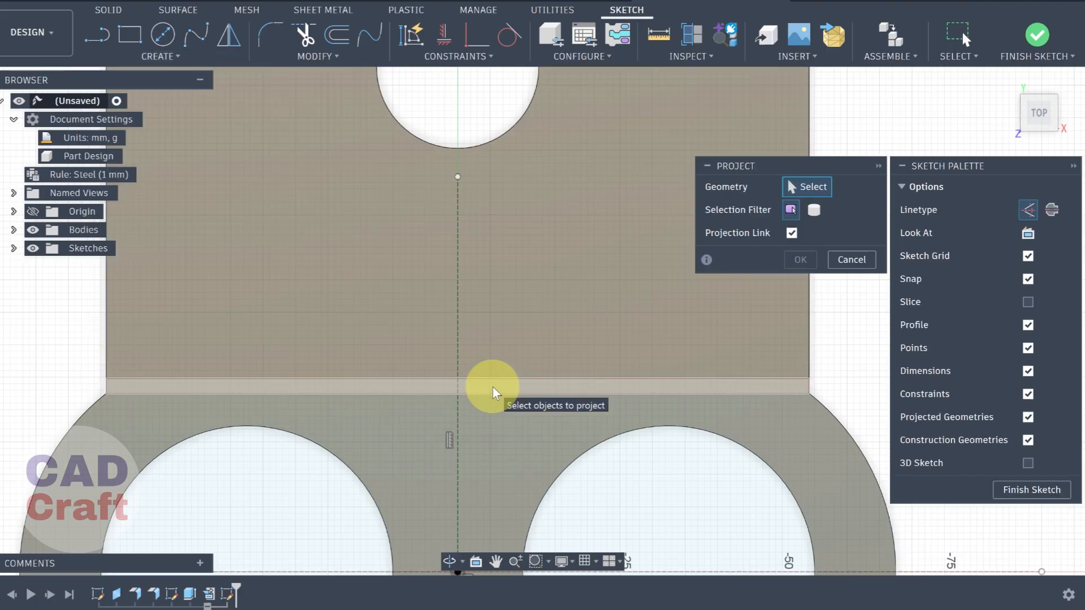
left_click(493, 391)
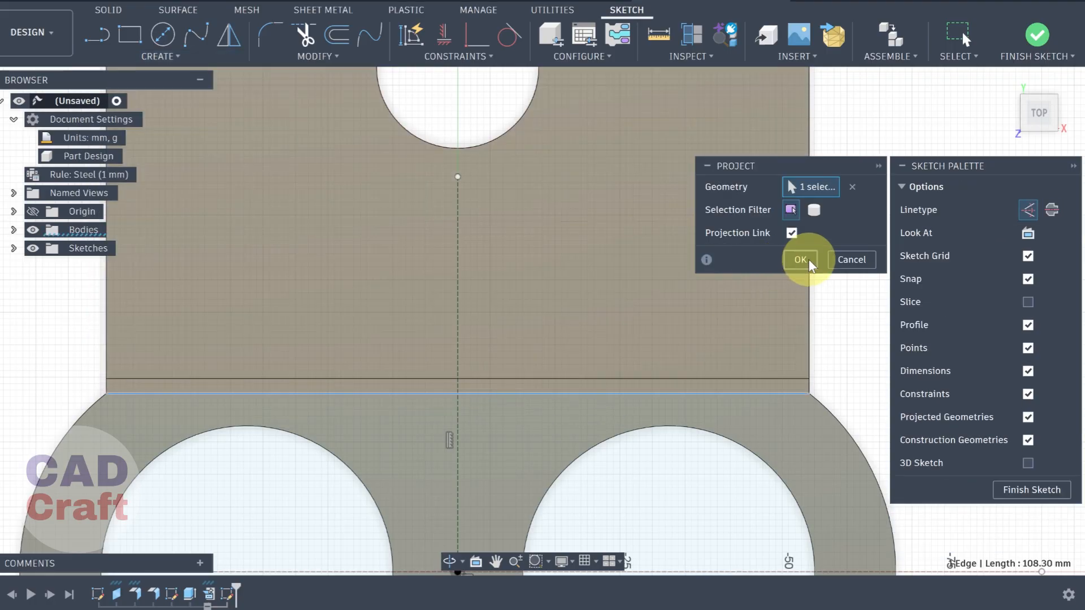
left_click(805, 260)
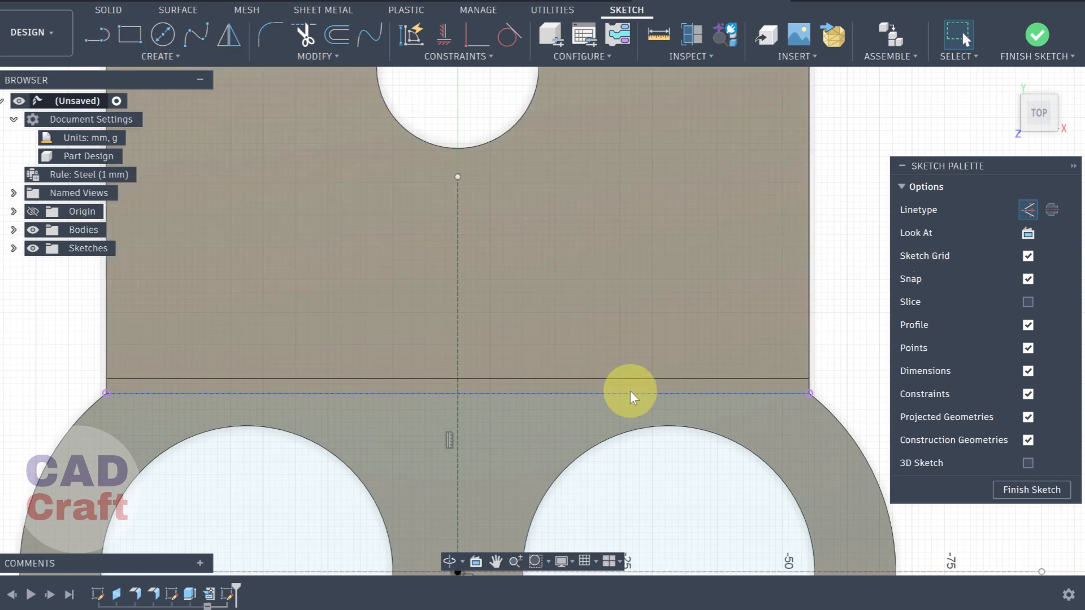
left_click(630, 391)
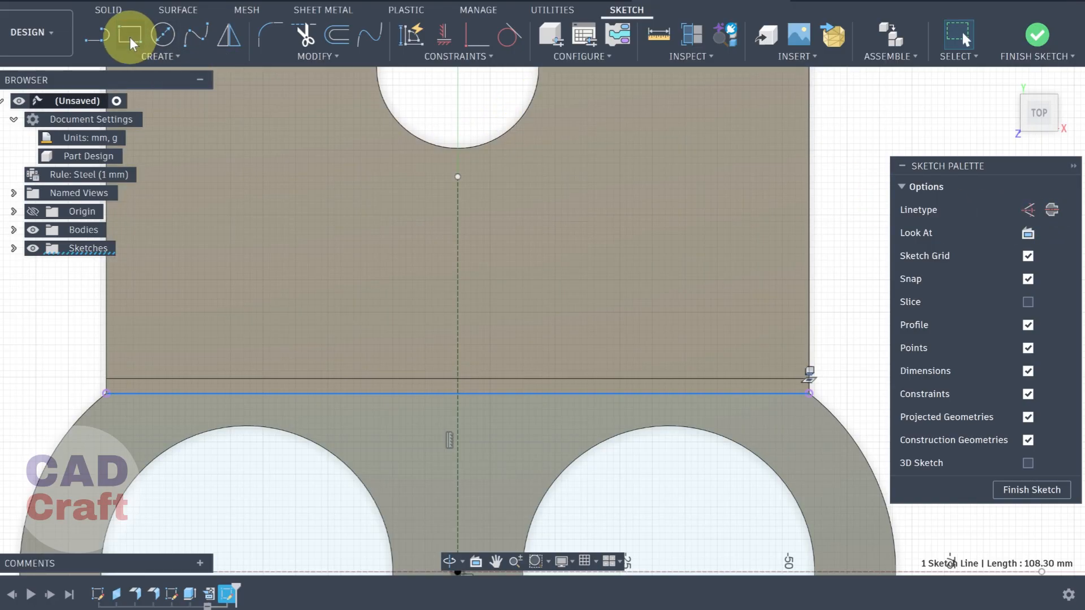
Step: Draw a solid-line two-corner rectangle about 17.5 mm high, rising from the projected edge and straddling the vertical centre line
left_click(130, 36)
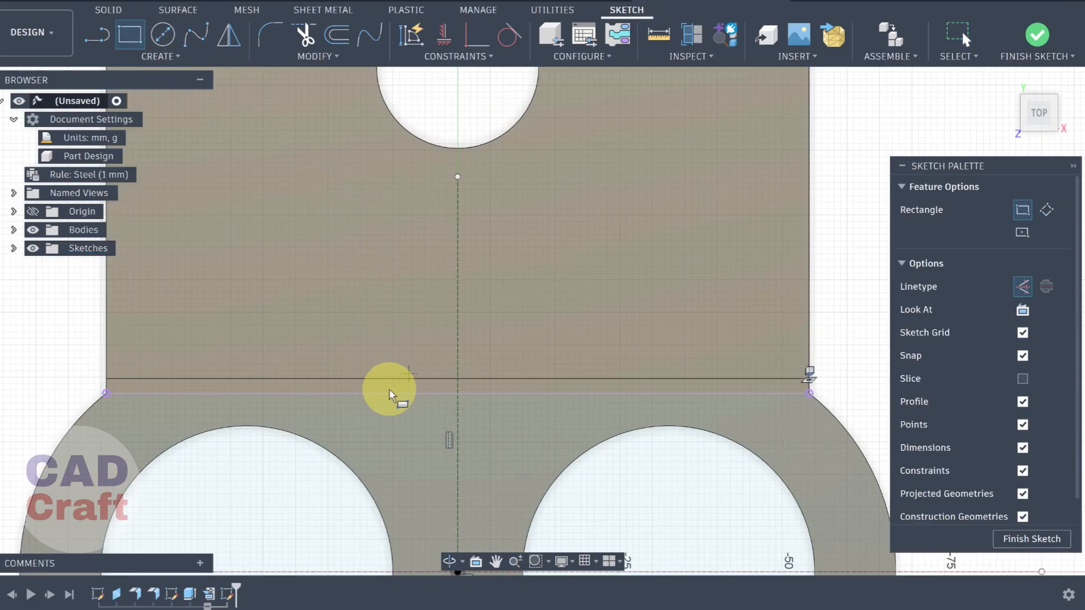
left_click(374, 394)
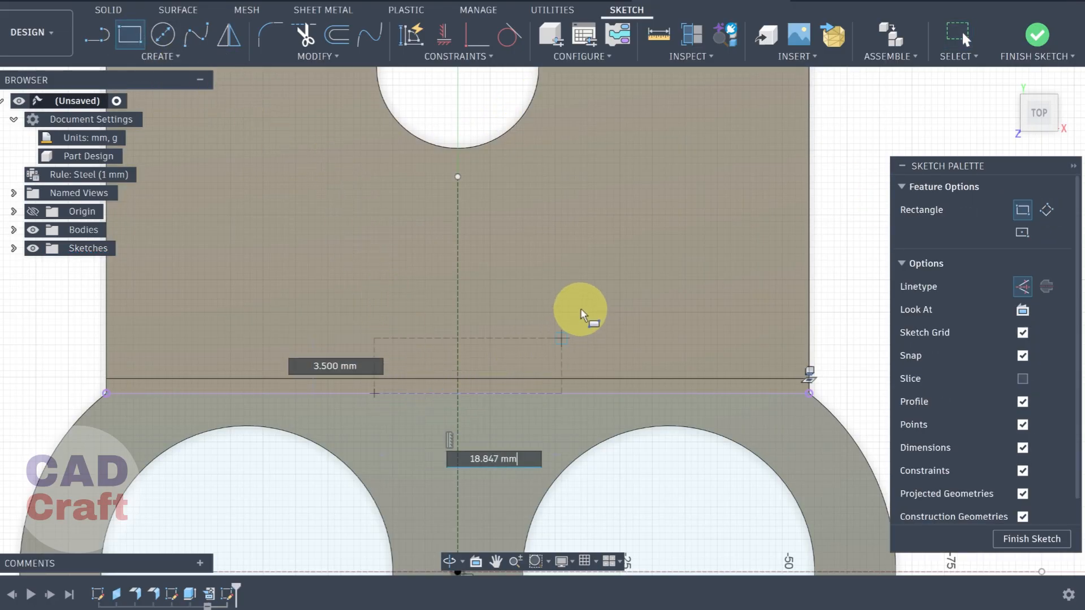
left_click(1022, 286)
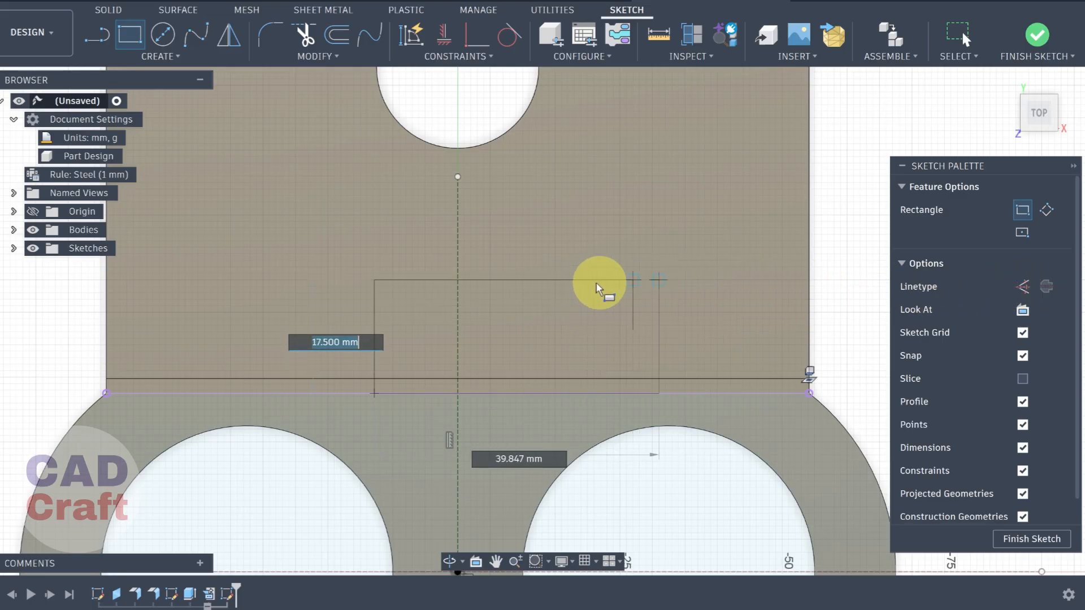
left_click(522, 279)
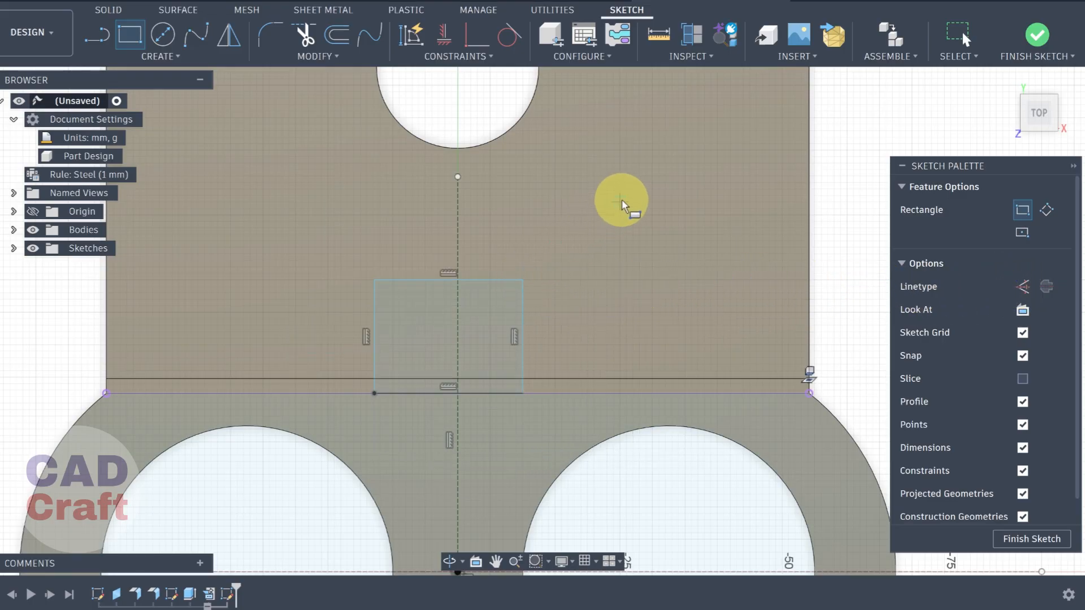
key("Escape")
Step: Make the rectangle's two vertical sides symmetric about the vertical construction line
left_click(452, 57)
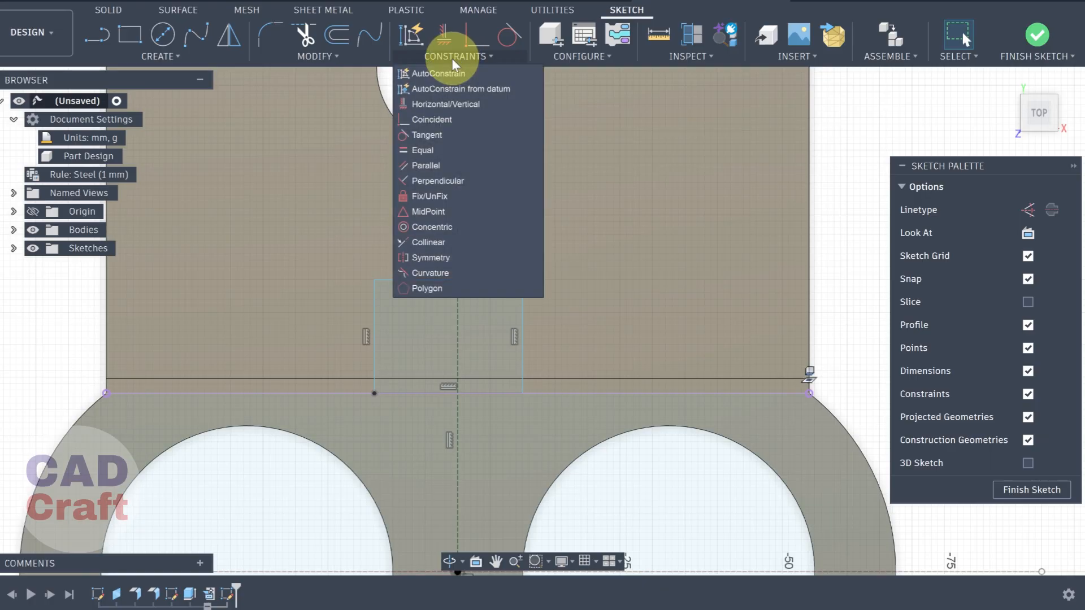
left_click(425, 258)
left_click(374, 311)
left_click(522, 312)
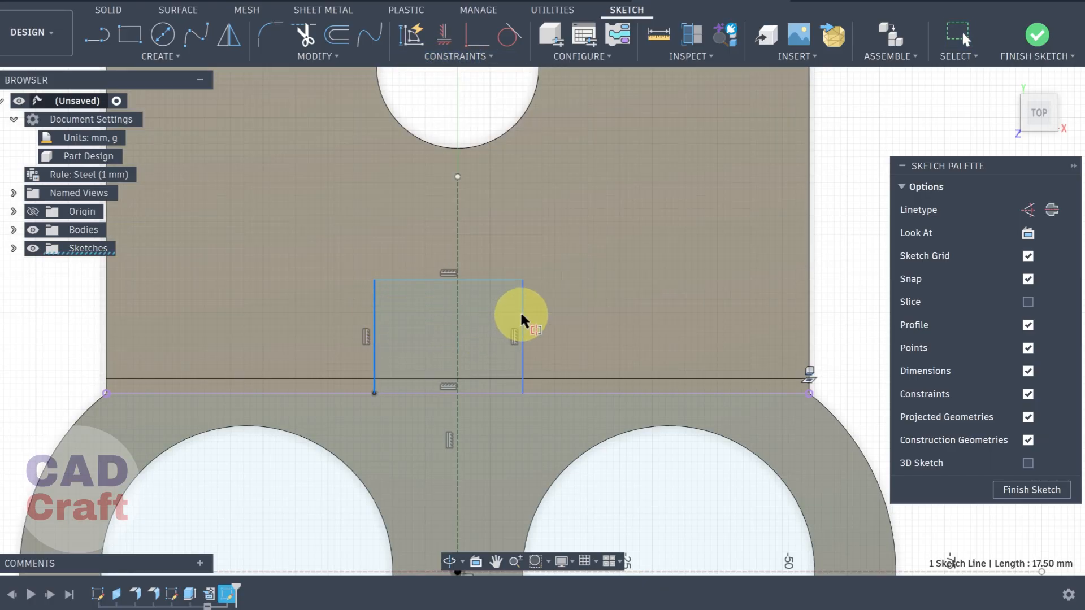
left_click(457, 325)
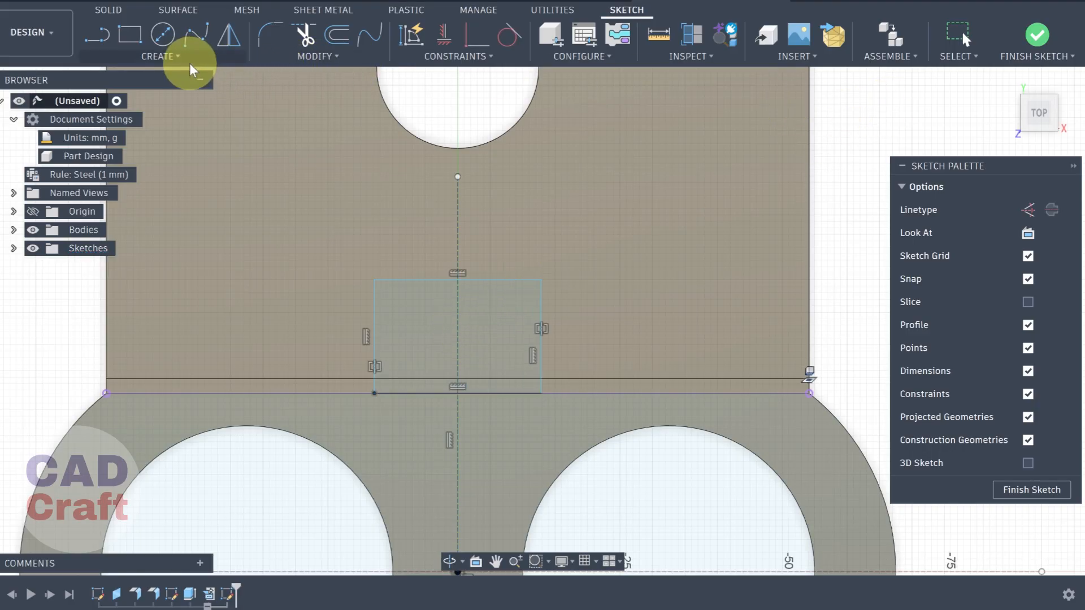
Step: Dimension the rectangle as 30 mm wide and 25 mm high
left_click(175, 59)
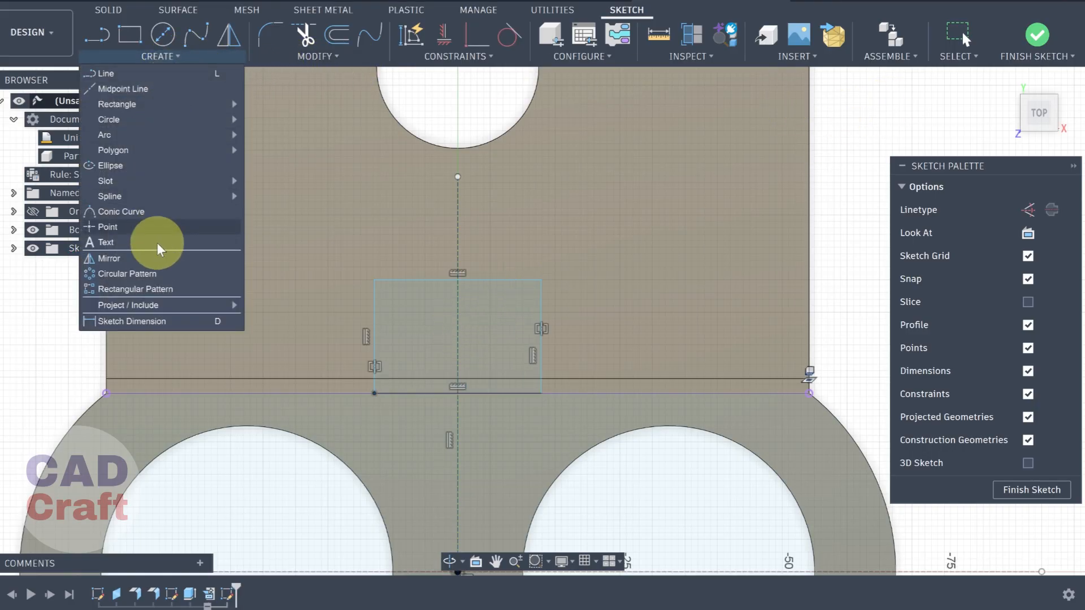
left_click(141, 317)
left_click(475, 279)
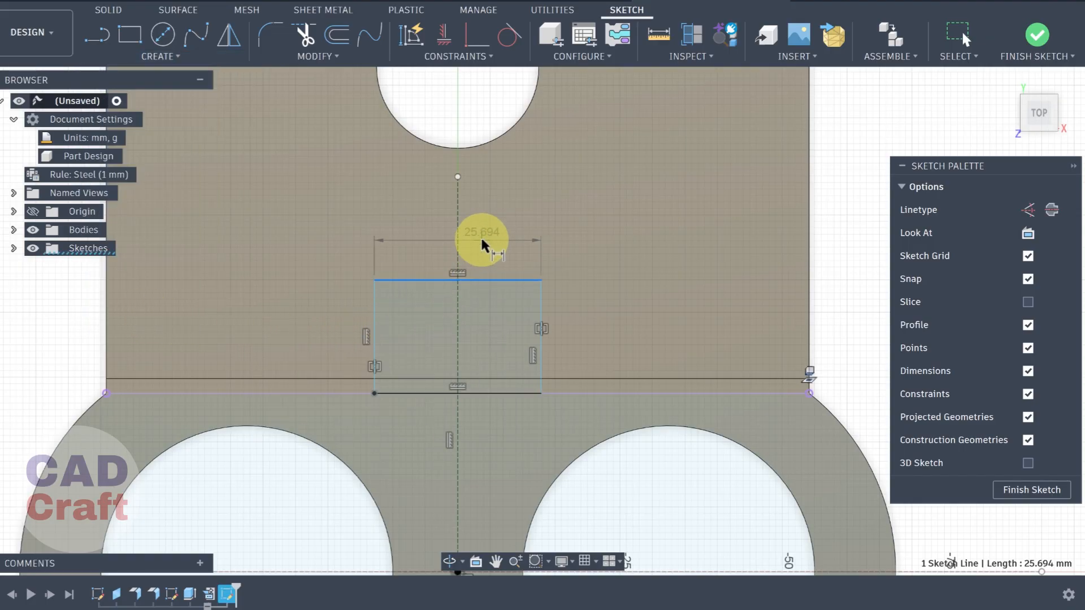
left_click(480, 235)
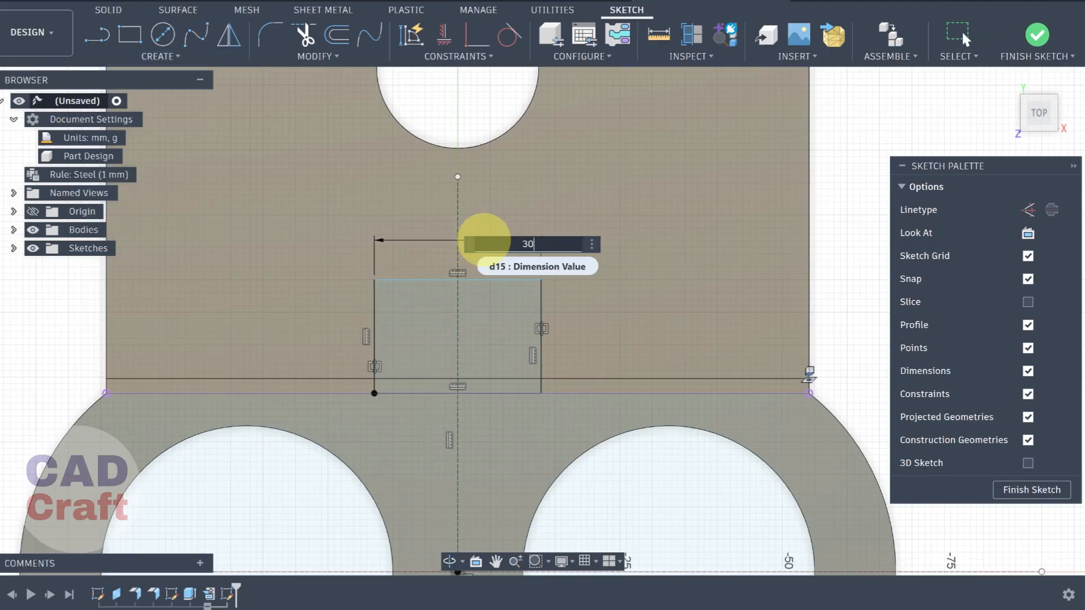
type("30")
key("Return")
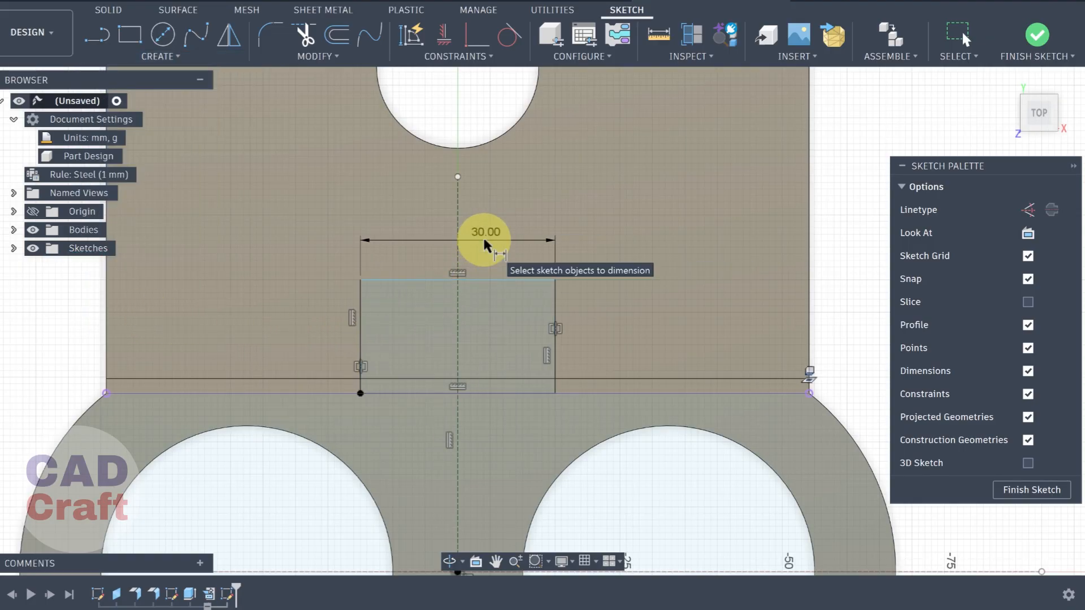
left_click(556, 360)
left_click(637, 337)
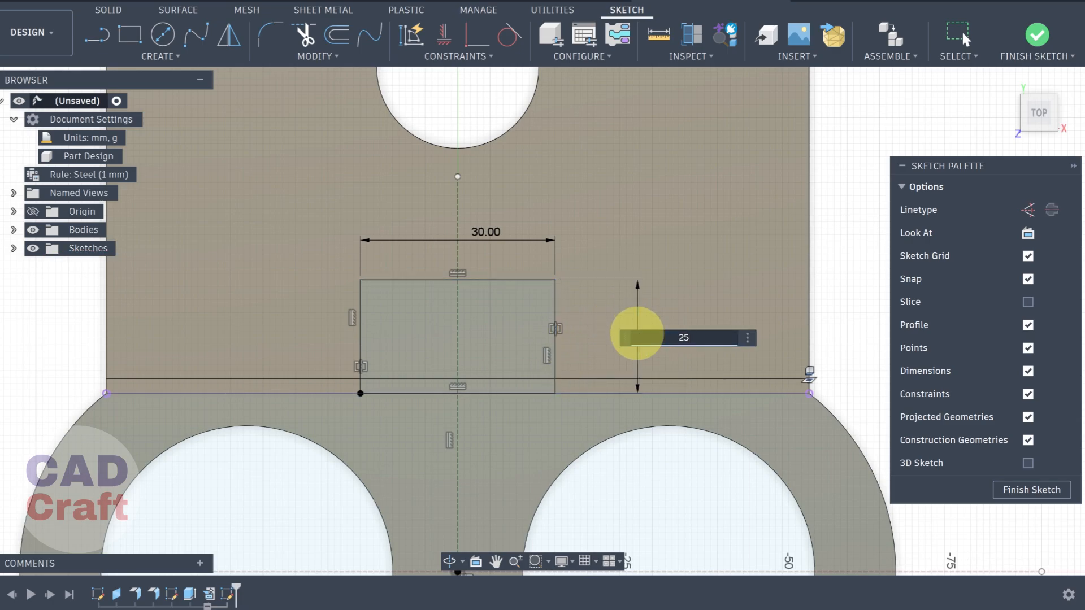
key("Return")
scroll(718, 250, "down", 3)
mouse_move(698, 240)
middle_mouse_down()
mouse_move(637, 206)
mouse_move(649, 167)
mouse_move(649, 194)
middle_mouse_up()
scroll(503, 187, "up", 3)
left_click(100, 31)
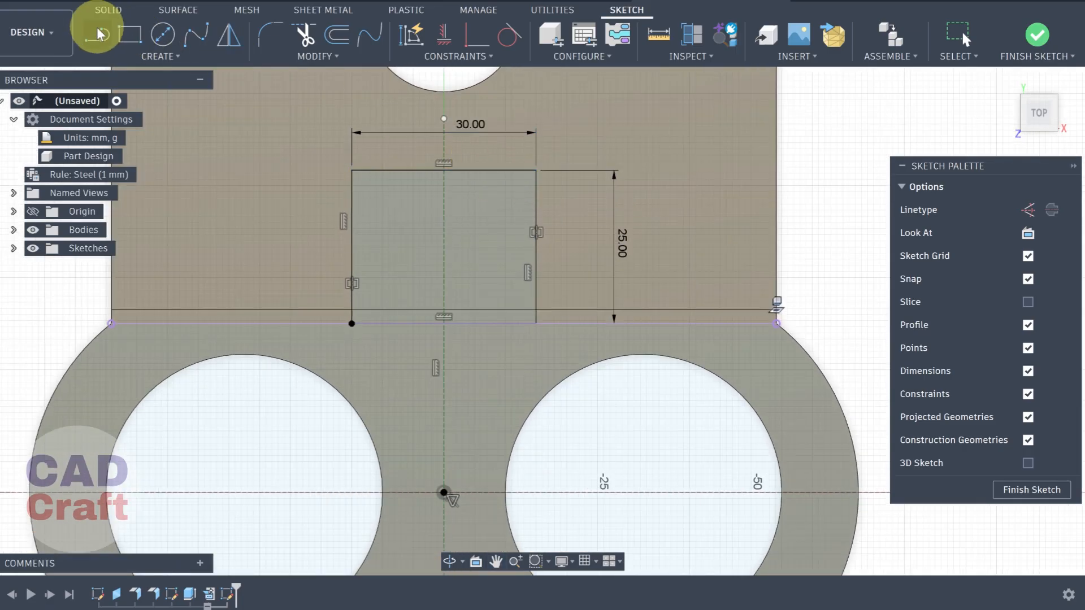
left_click(304, 33)
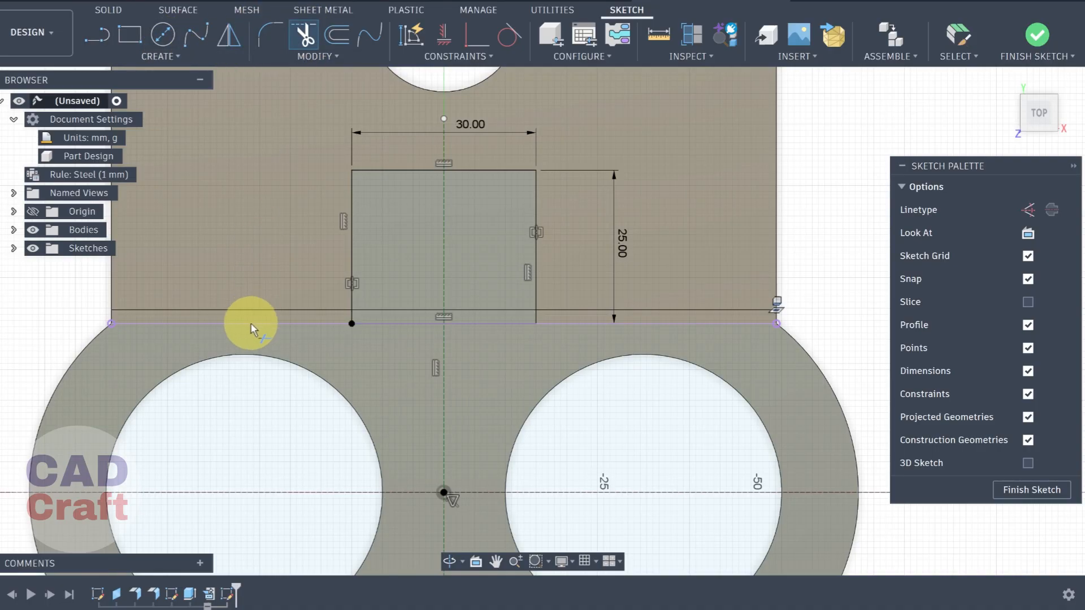
left_click(99, 34)
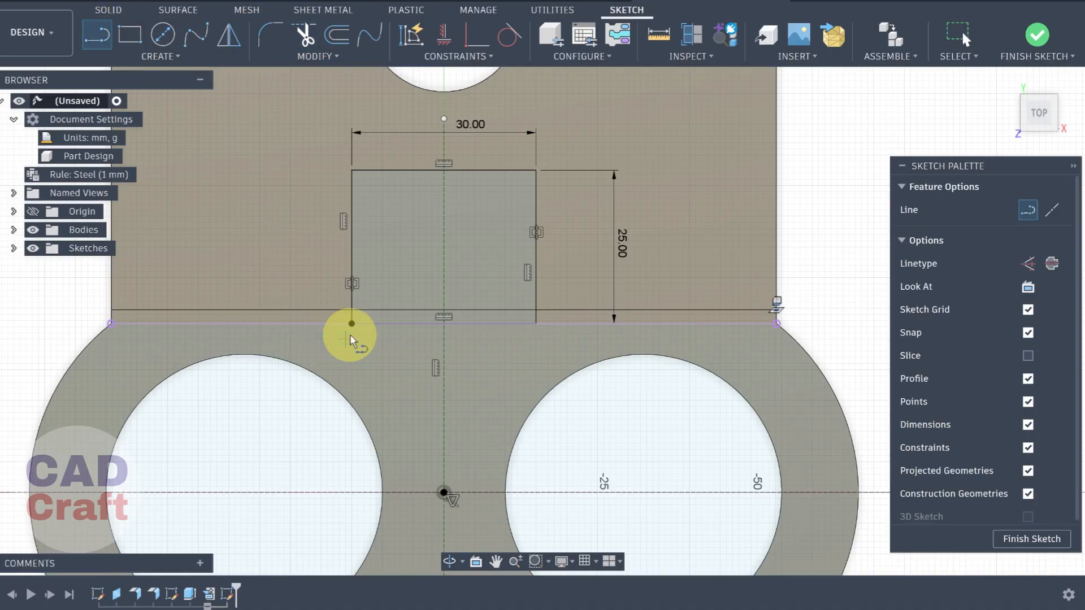
left_click(351, 324)
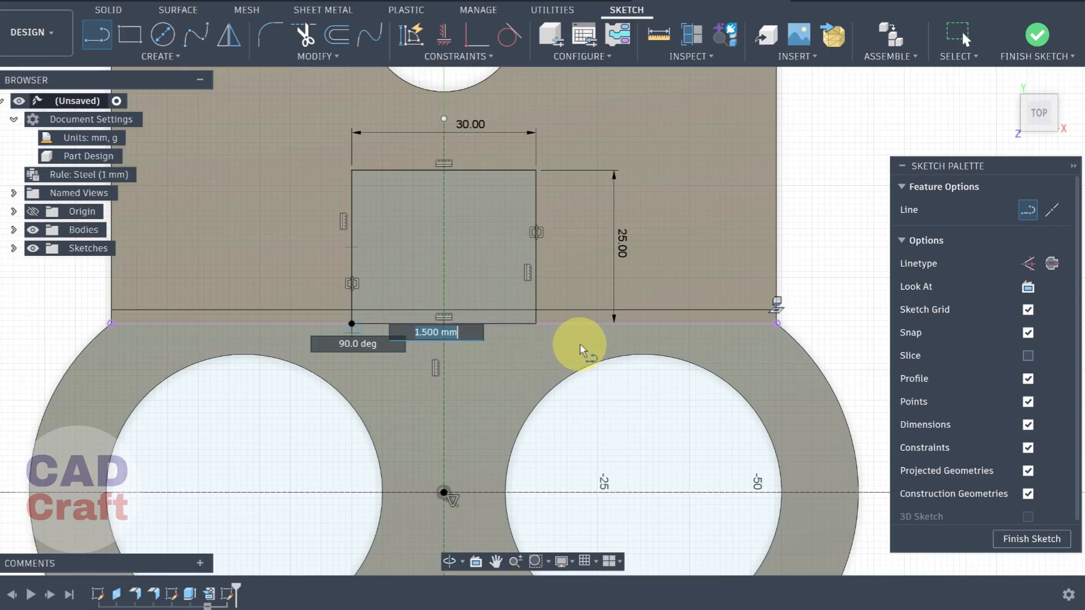
key("Escape")
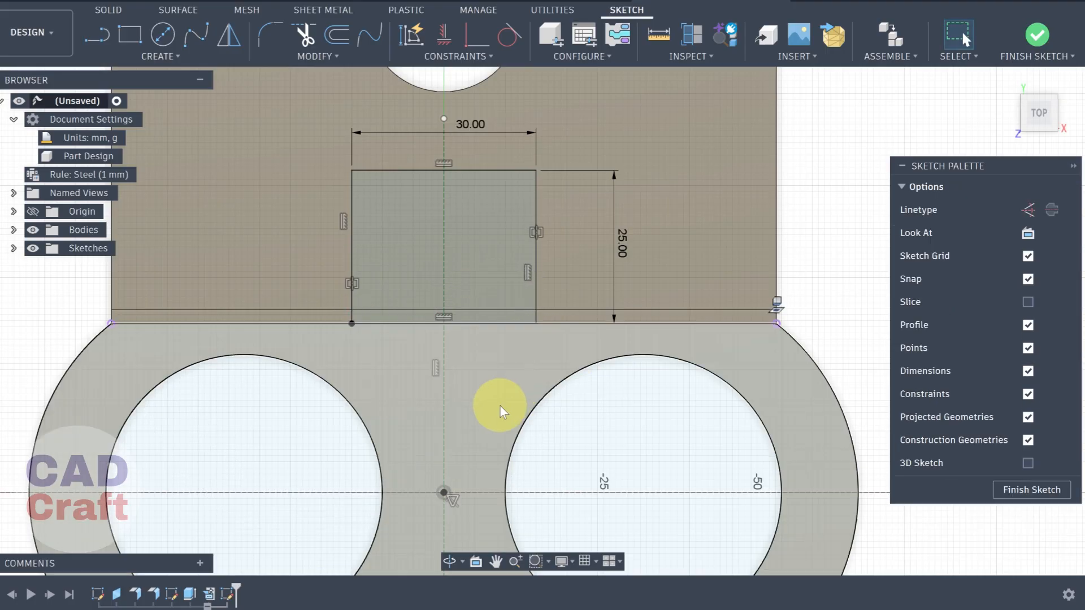
Step: Mirror the four sides of the 30 × 25 mm rectangle about the horizontal construction line
scroll(467, 195, "down", 2)
scroll(468, 197, "down", 2)
middle_click_drag(719, 235, 634, 224)
scroll(693, 240, "down", 2)
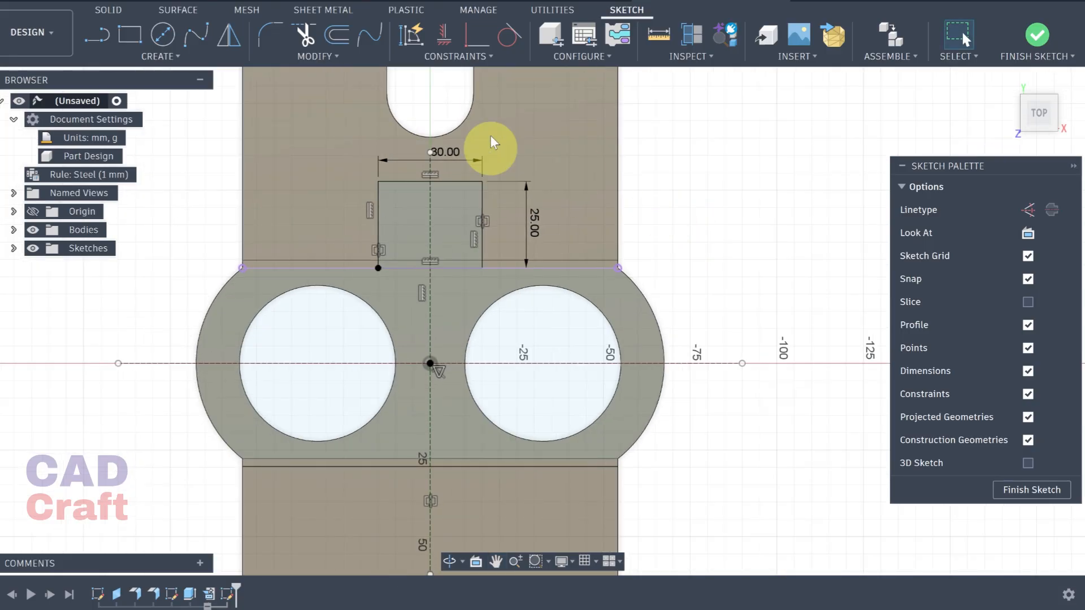
left_click(227, 34)
left_click(481, 194)
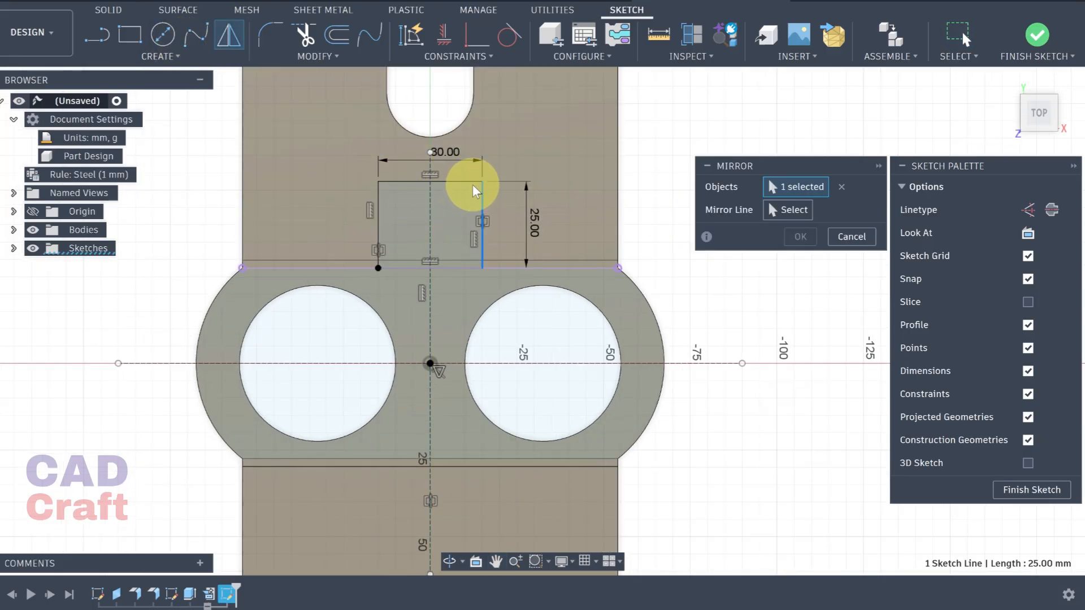
left_click(472, 182)
left_click(380, 225)
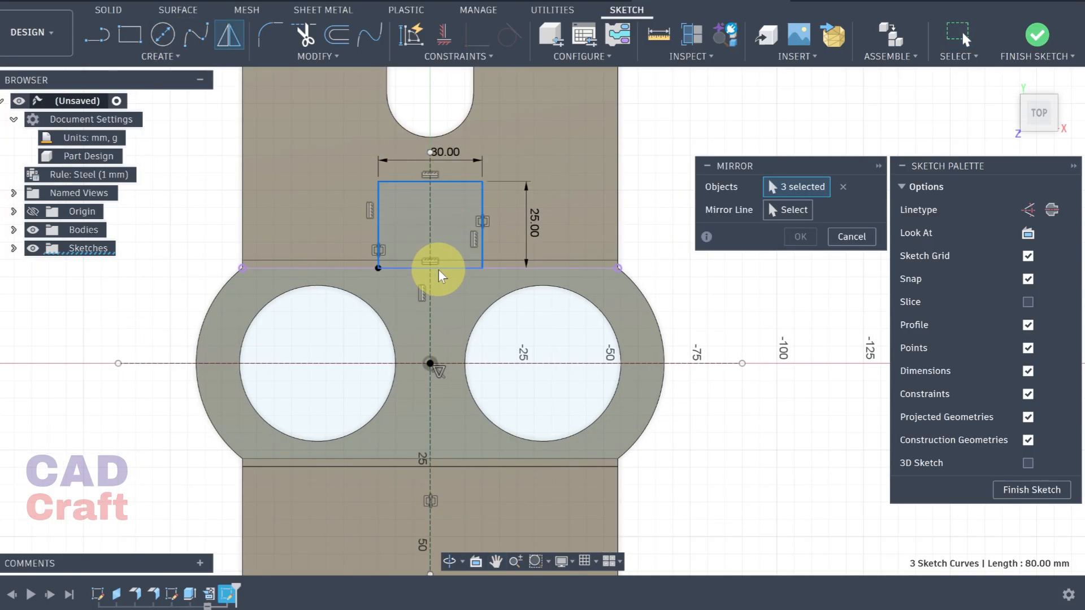
left_click(438, 269)
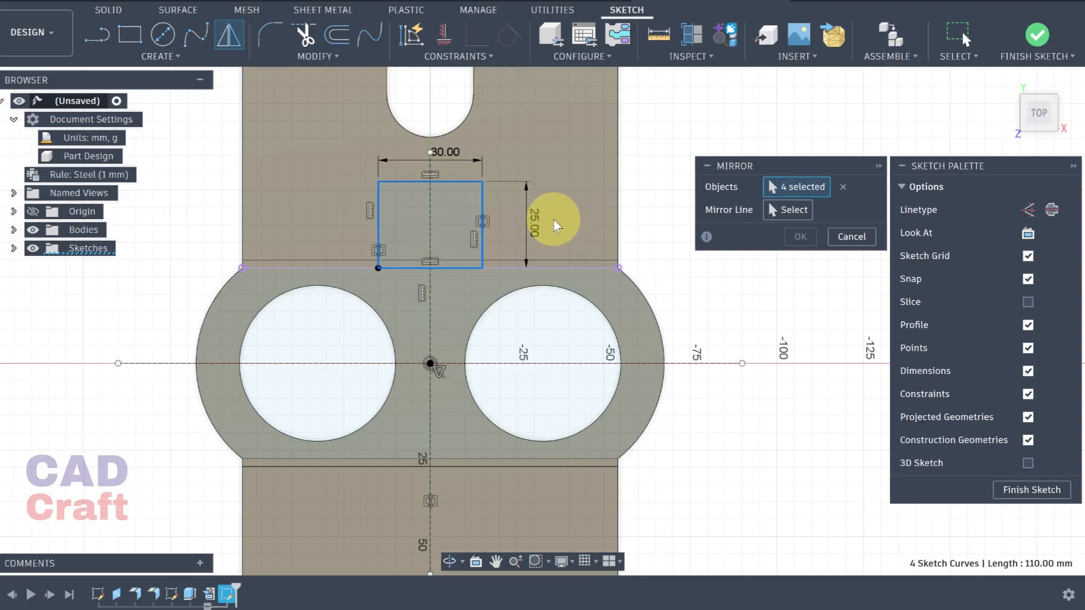
left_click(702, 363)
left_click(799, 237)
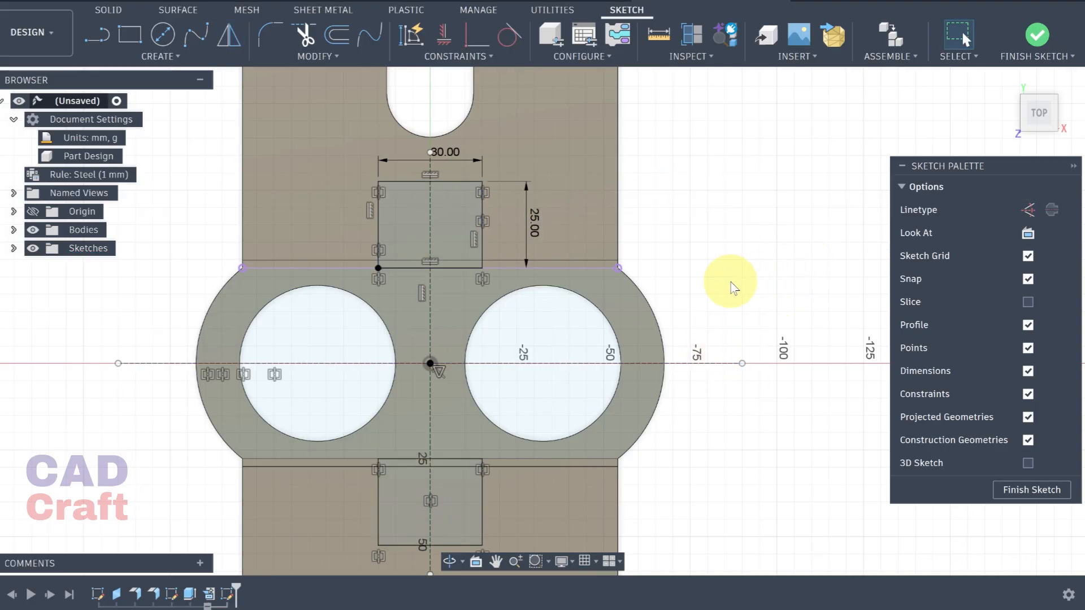
Step: Finish the sketch and extrude both rectangular profiles -40 mm as a cut through the unfolded sheet
scroll(729, 305, "down", 2)
middle_click_drag(715, 339, 646, 267, "shift")
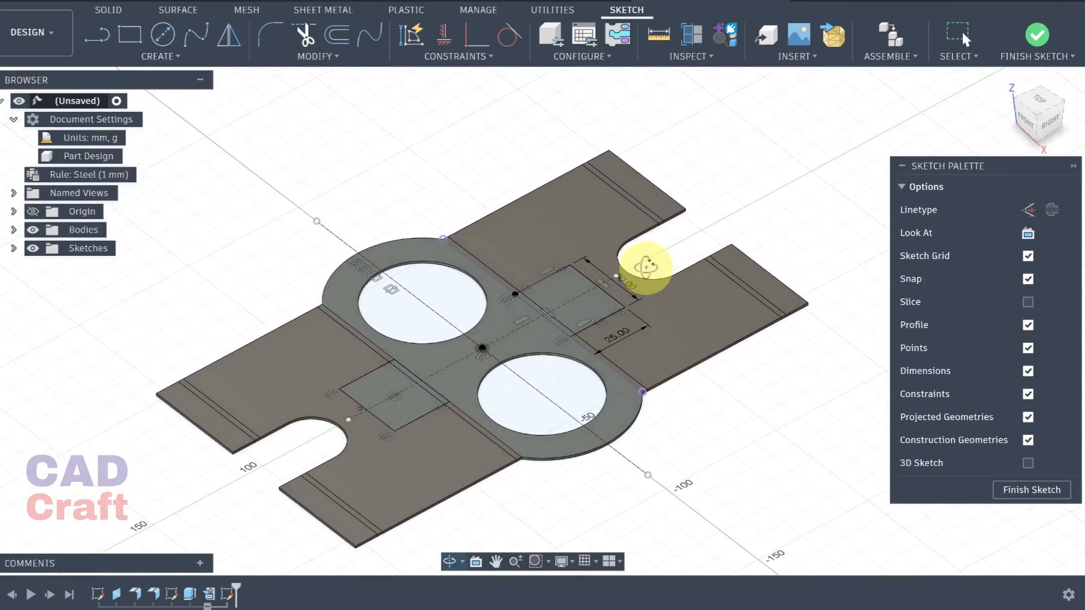
scroll(658, 260, "up", 2)
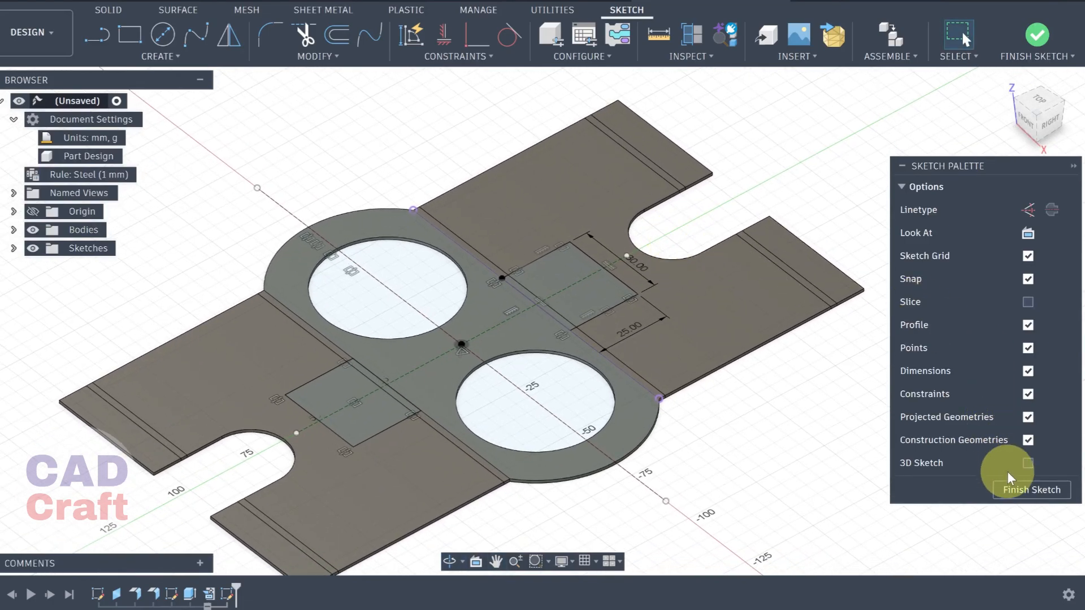
left_click(1017, 491)
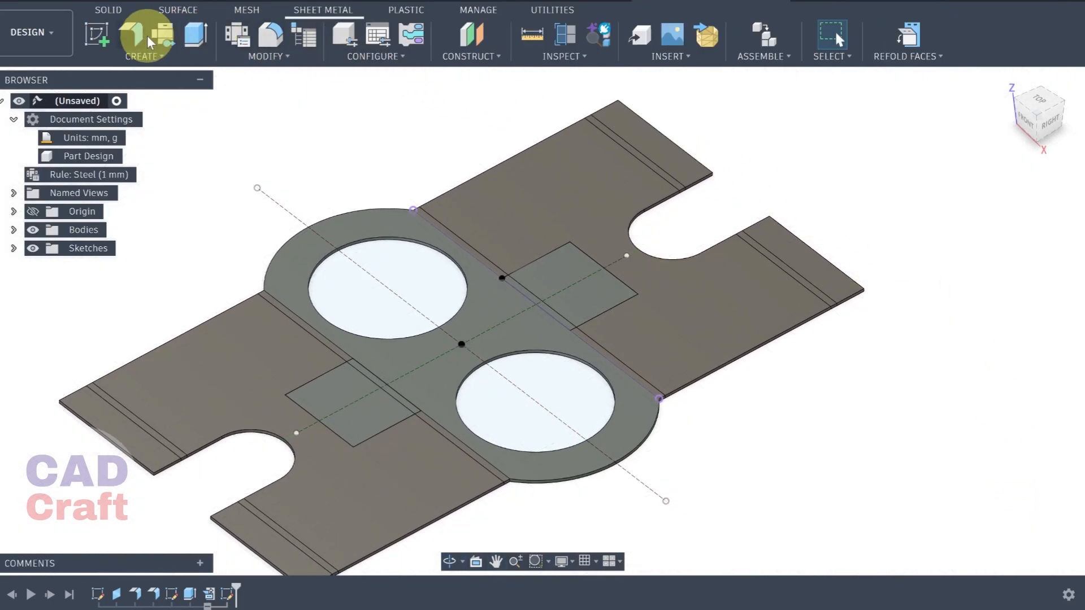
left_click(194, 35)
left_click(575, 262)
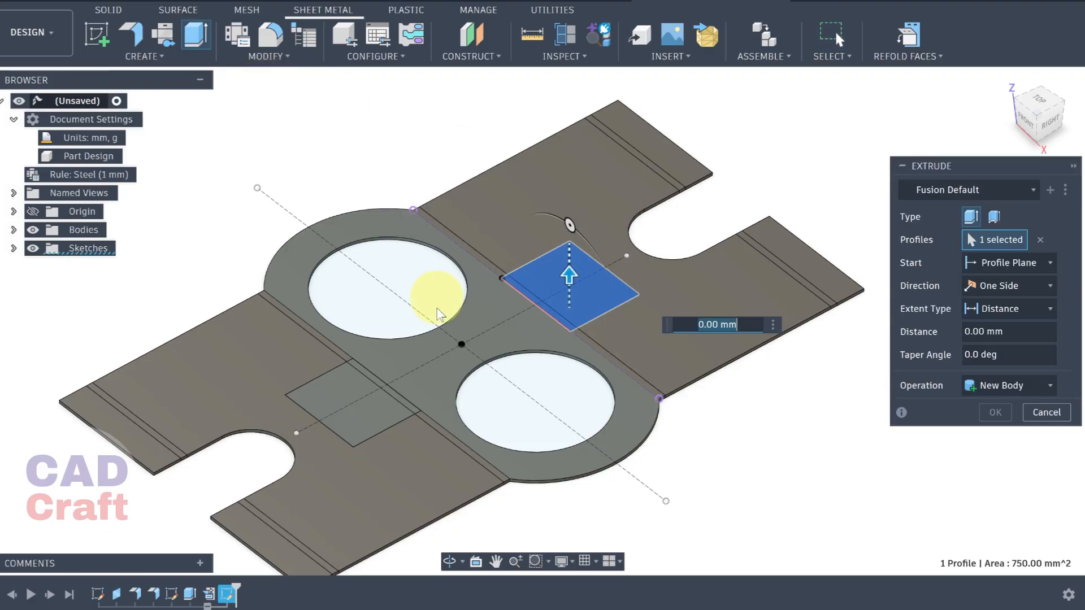
left_click(325, 394)
left_click_drag(354, 389, 362, 511)
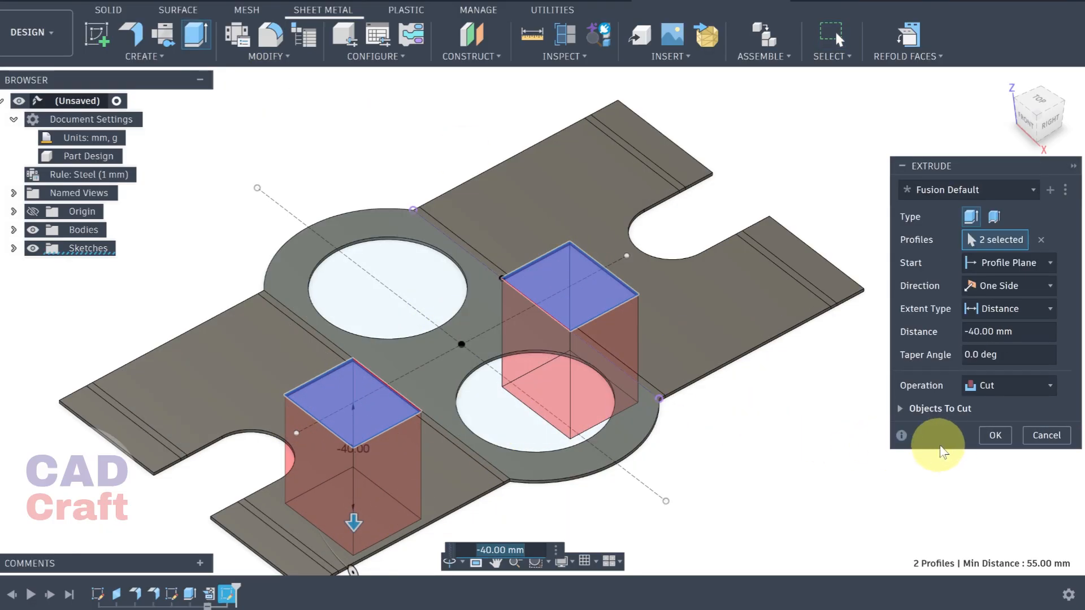
left_click(993, 448)
Step: Refold the unfolded sheet metal part back into its bent shape
middle_click_drag(751, 432, 783, 411, "shift")
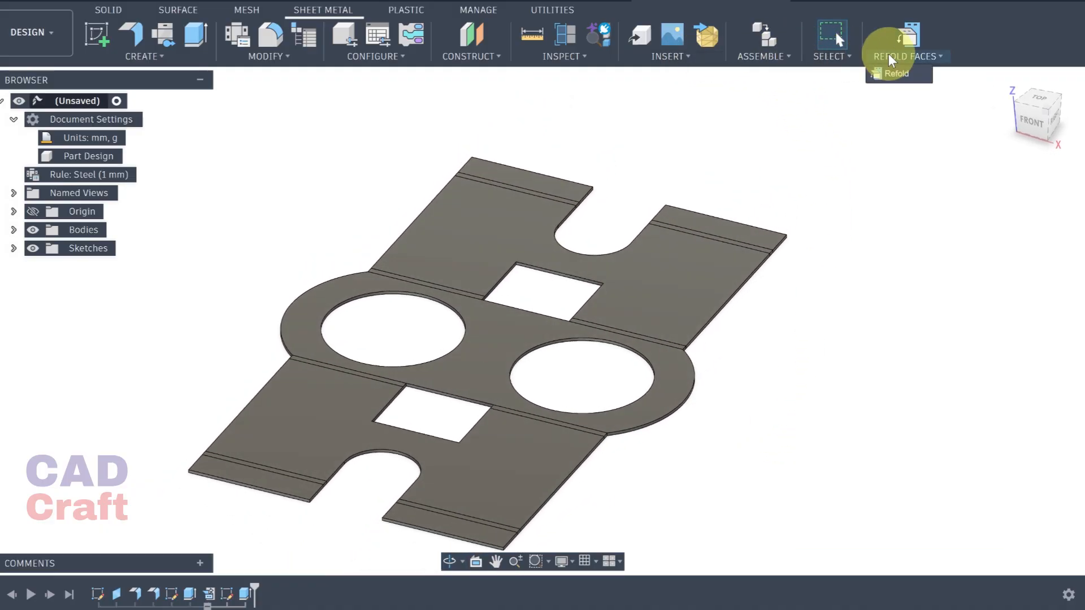
left_click(891, 72)
middle_click_drag(807, 271, 738, 274, "shift")
Step: Start a sketch on the top face with the two round holes and project the whole body, with Projection Link enabled
left_click(528, 249)
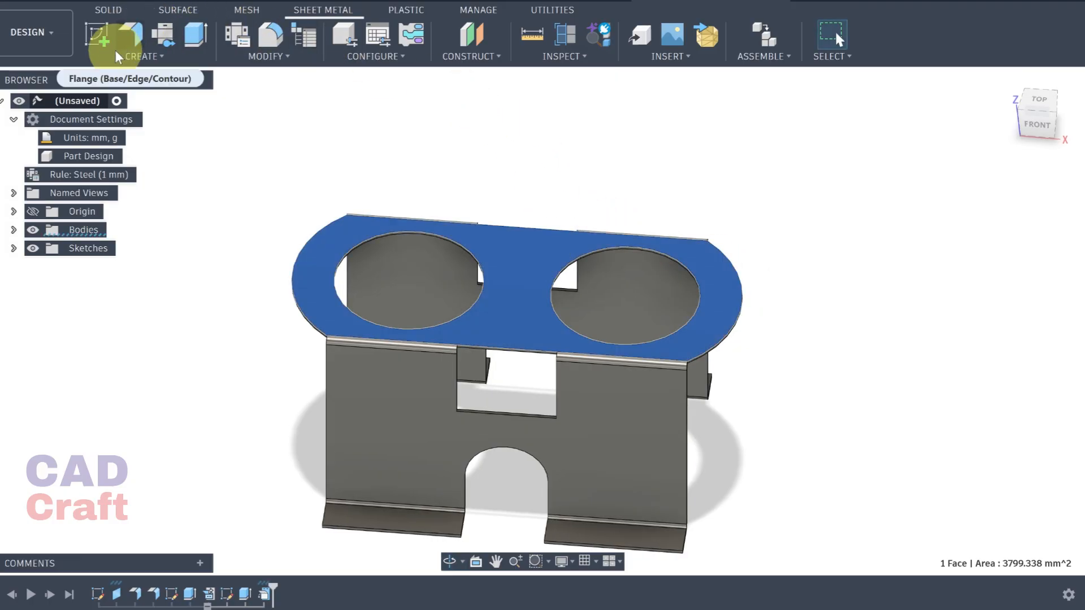
left_click(95, 34)
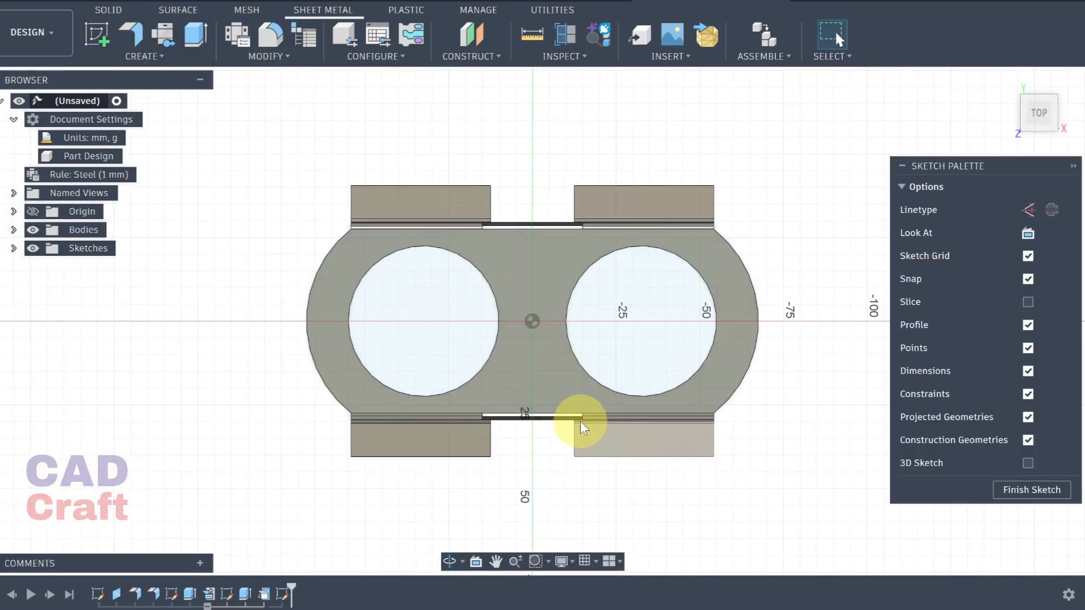
scroll(526, 412, "up", 5)
mouse_move(553, 344)
middle_mouse_down()
mouse_move(527, 244)
mouse_move(524, 279)
mouse_move(505, 292)
middle_mouse_up()
scroll(518, 284, "up", 4)
scroll(520, 279, "down", 2)
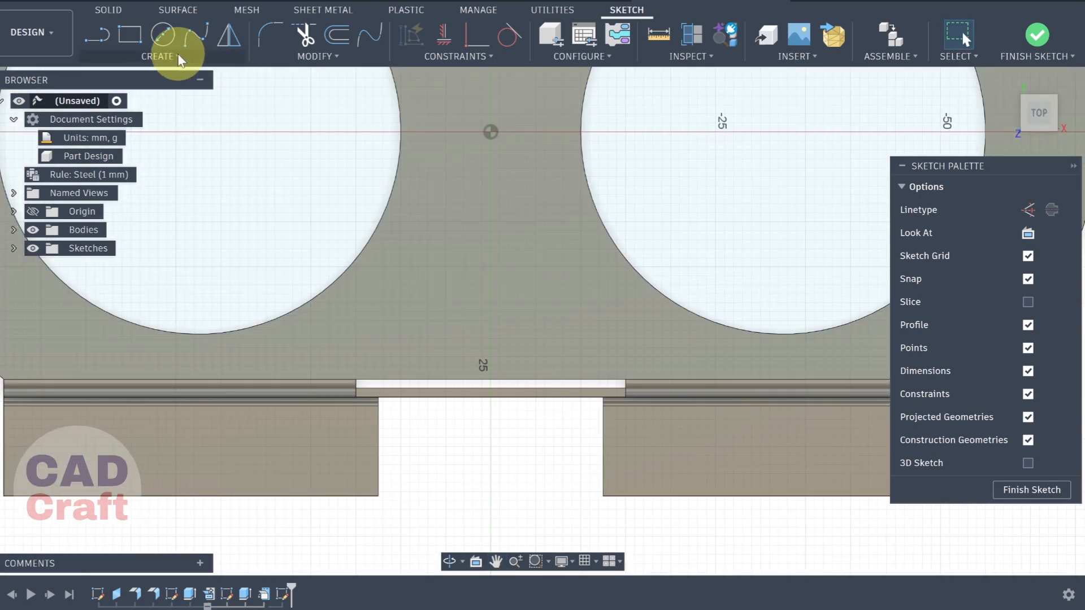
left_click(179, 56)
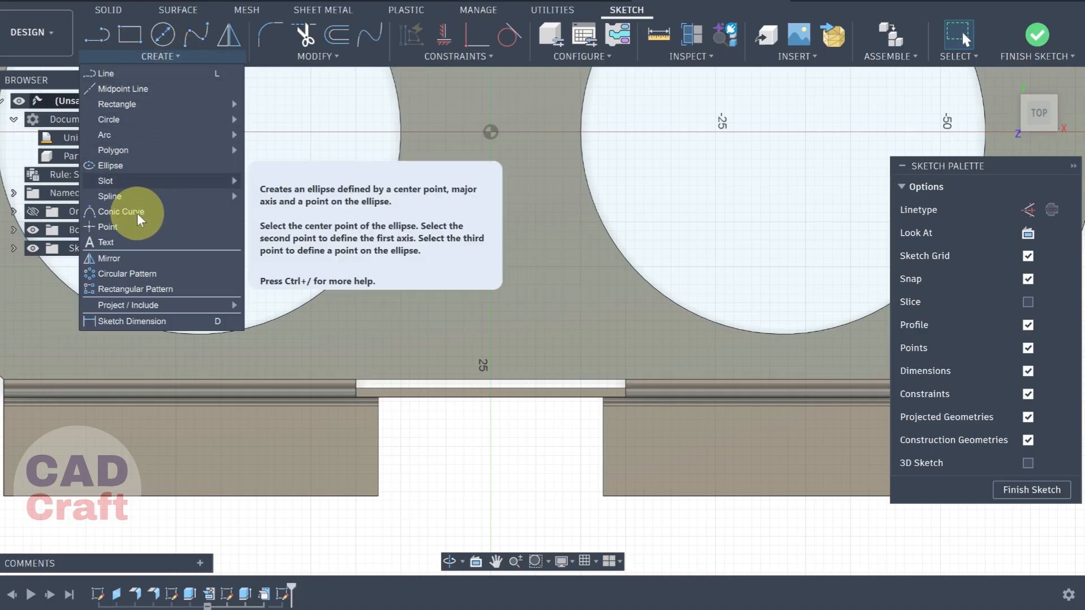
mouse_move(179, 304)
left_click(291, 306)
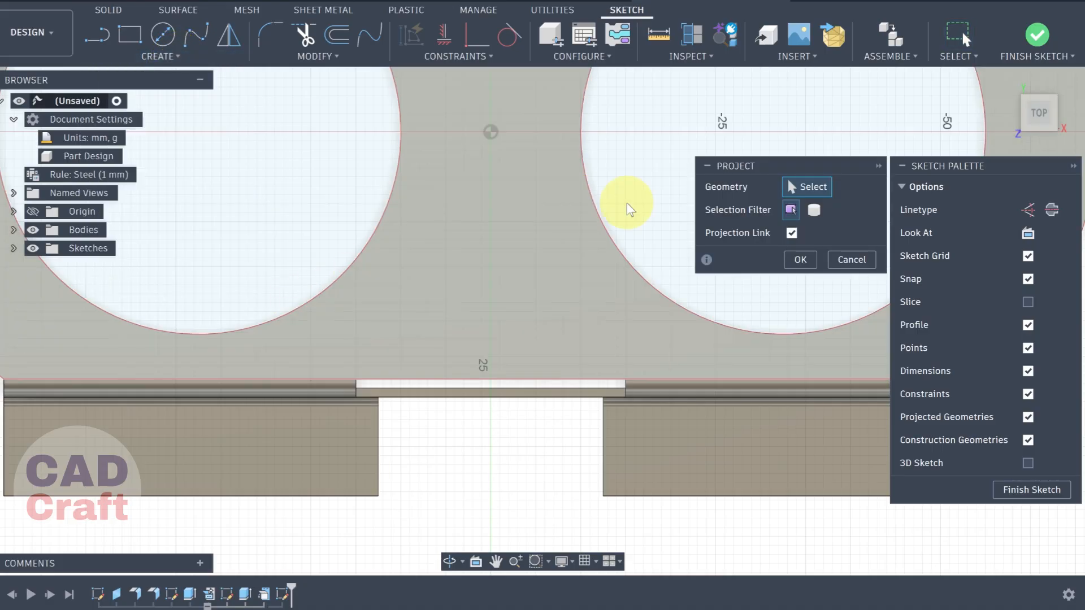
left_click(814, 210)
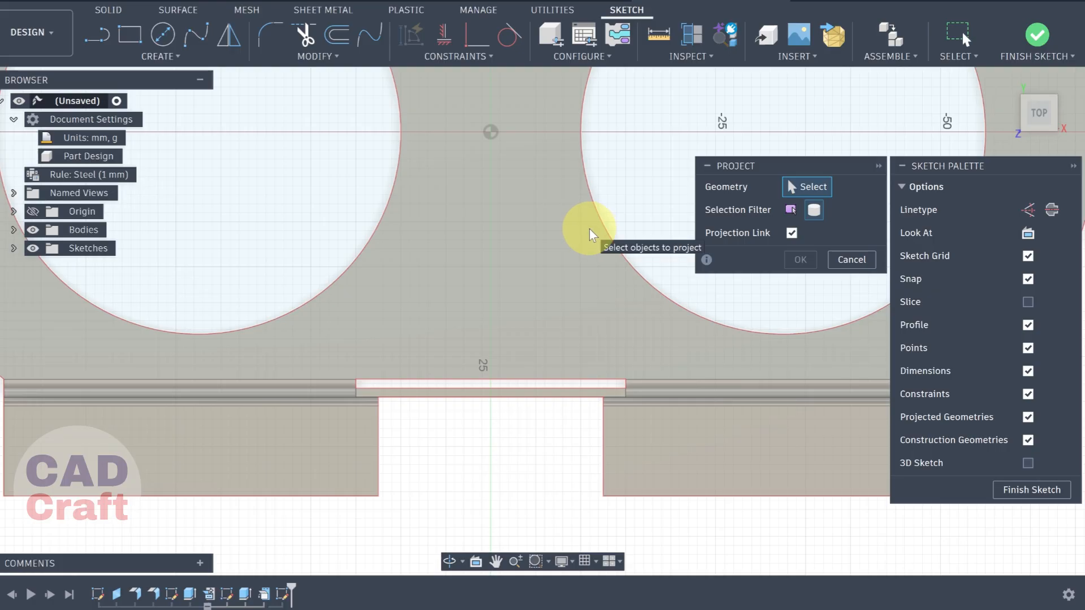
left_click(589, 229)
left_click(800, 261)
Step: Draw a line chain from the front notch's upper edge: about 2 mm down, slanting inward to the flange's outer edge level, then horizontally past the centre
scroll(469, 425, "down", 2)
scroll(459, 401, "up", 4)
middle_click_drag(460, 387, 474, 325)
scroll(443, 315, "up", 1)
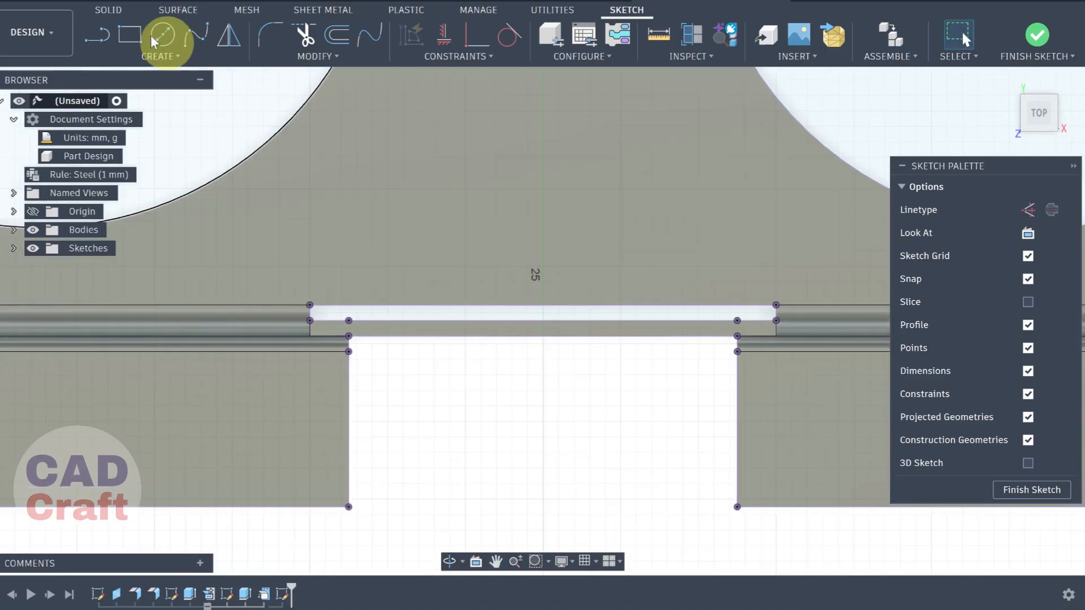
left_click(95, 33)
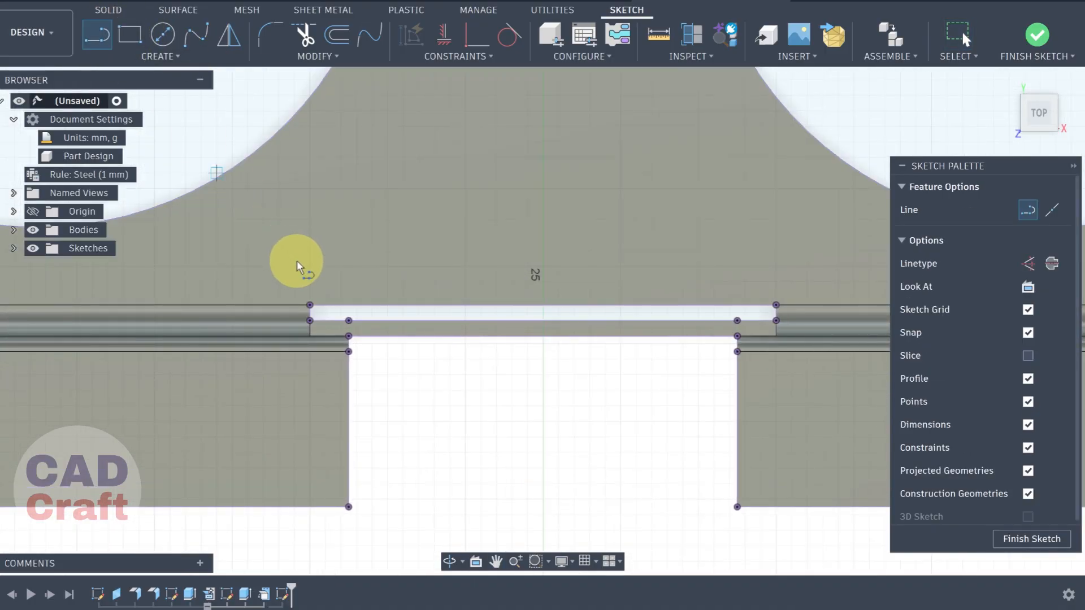
left_click(334, 308)
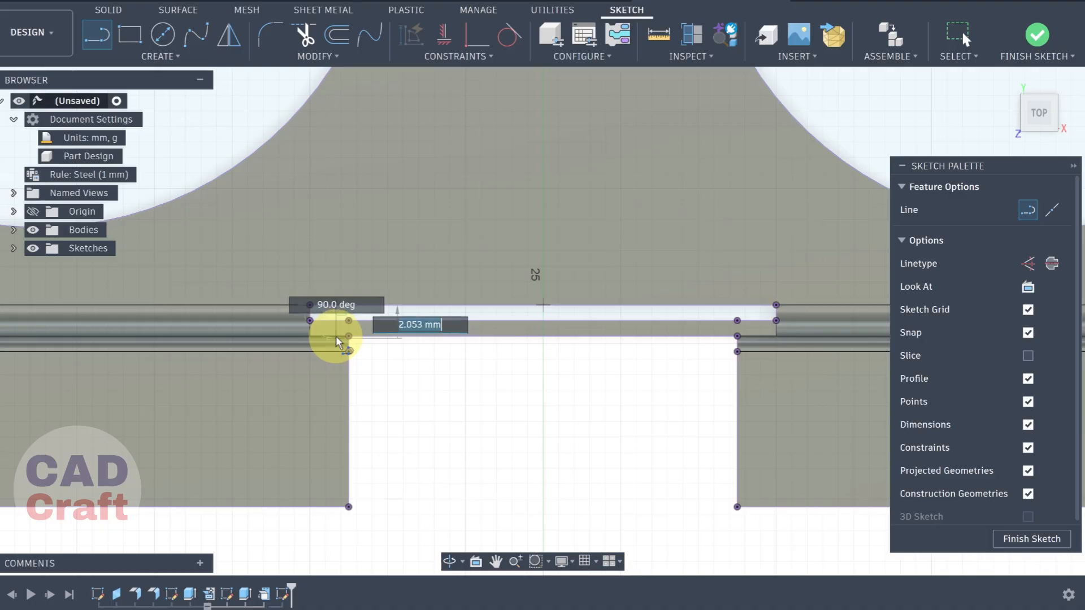
scroll(336, 335, "up", 3)
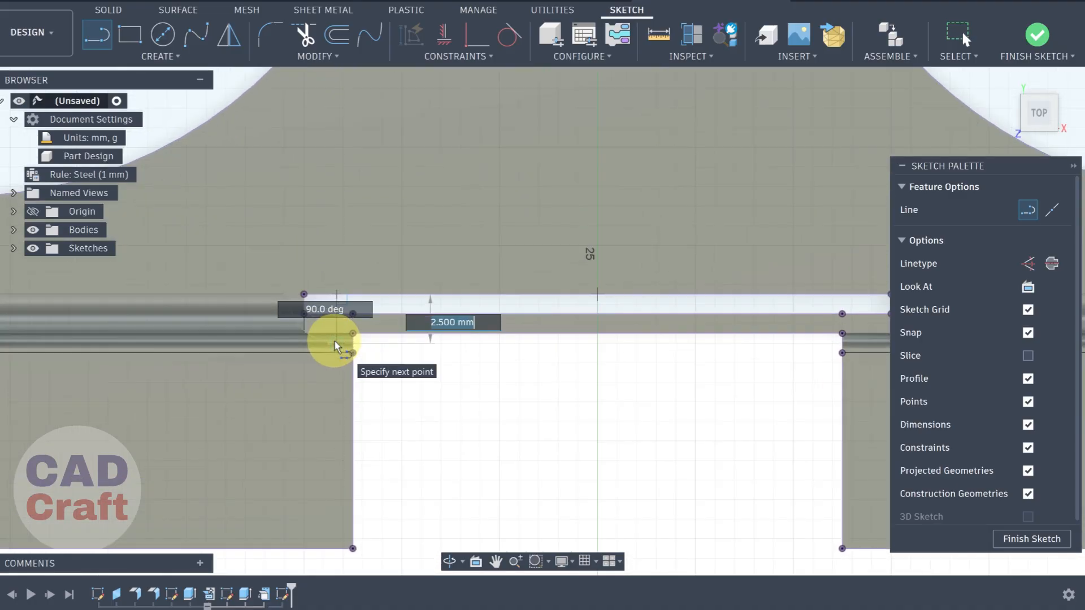
left_click(335, 345)
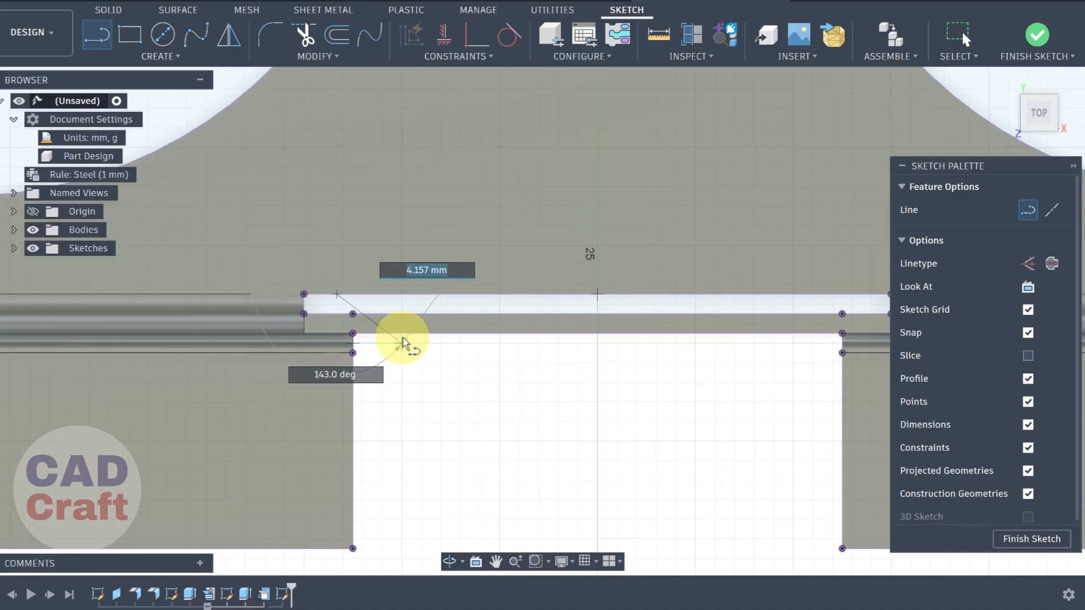
left_click(337, 339)
scroll(400, 426, "down", 2)
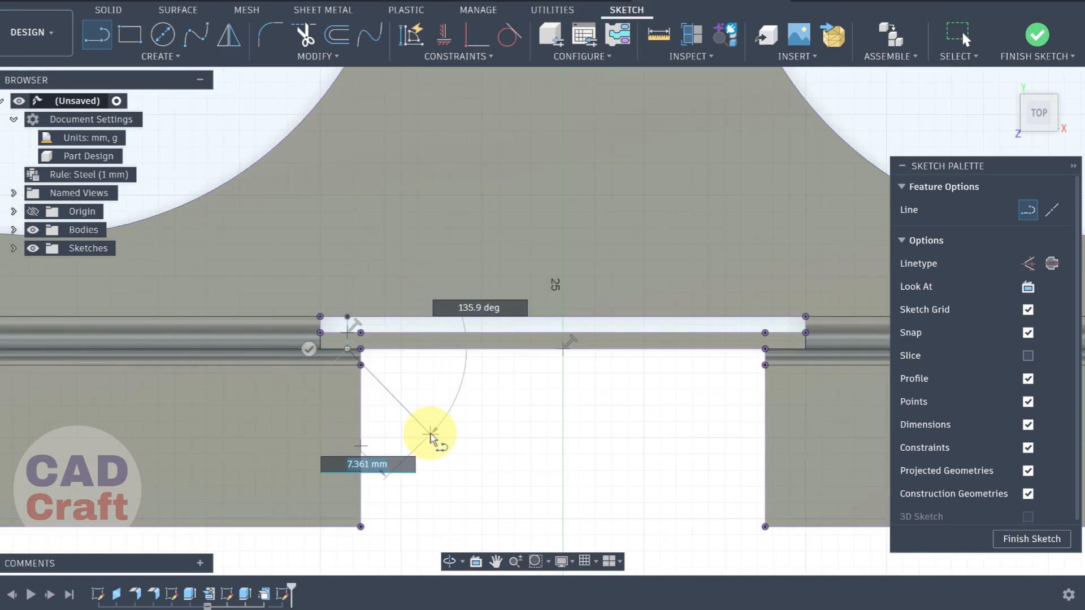
mouse_move(435, 434)
middle_mouse_down()
mouse_move(380, 392)
mouse_move(370, 424)
mouse_move(375, 407)
middle_mouse_up()
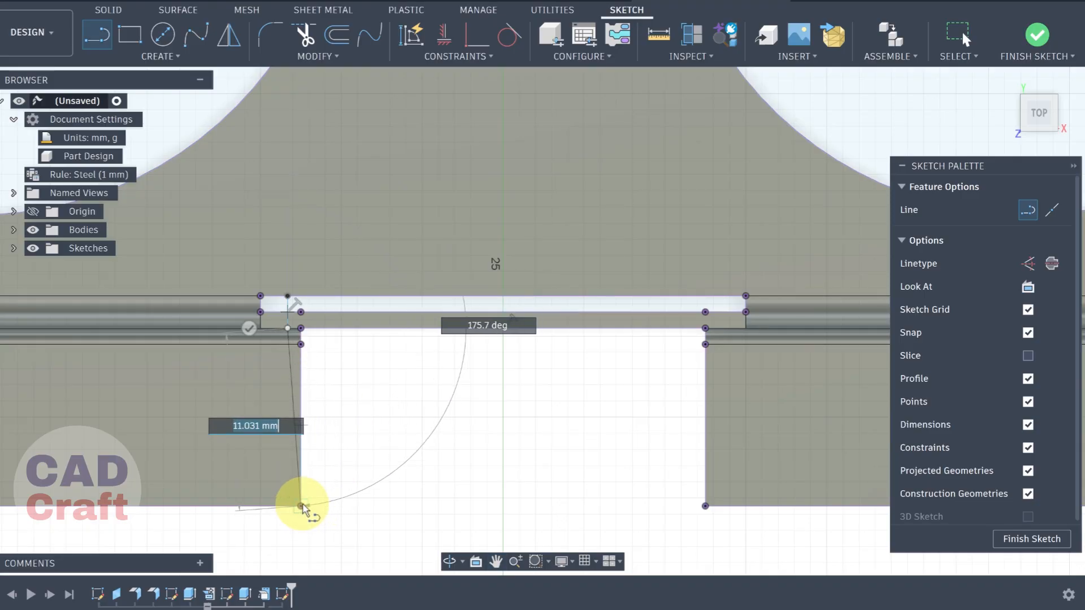
left_click(372, 505)
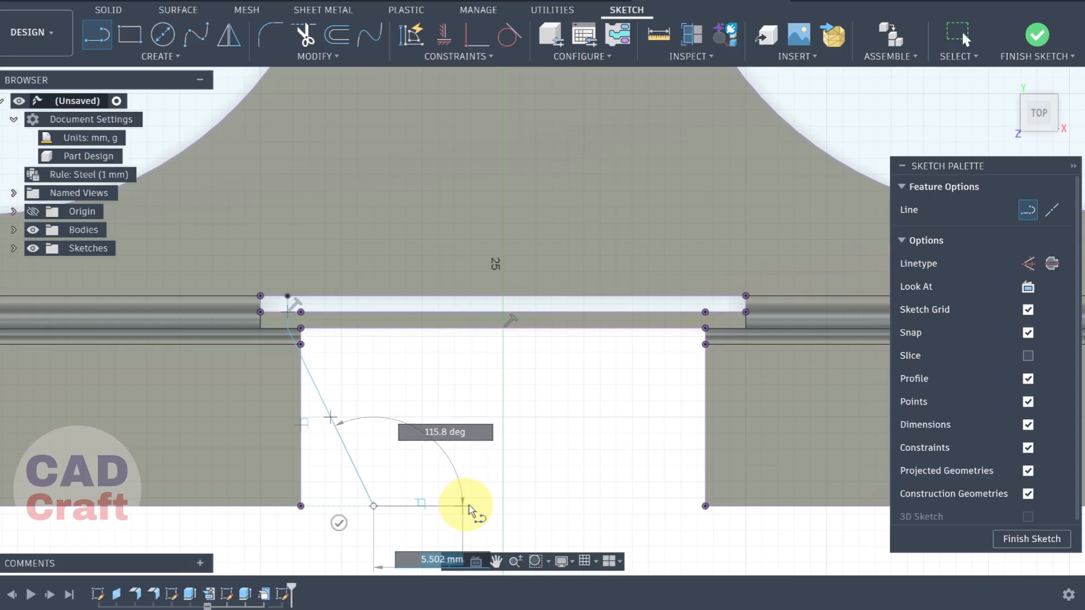
left_click(531, 506)
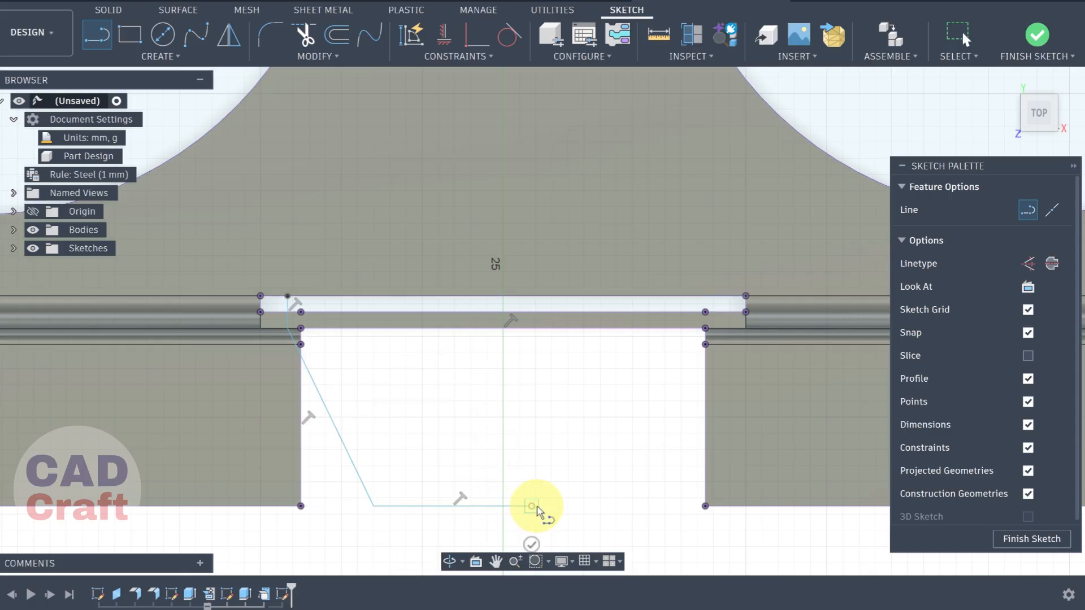
key("Escape")
Step: Draw a vertical construction midpoint line centred on the origin, about 98 mm long
scroll(594, 381, "down", 4)
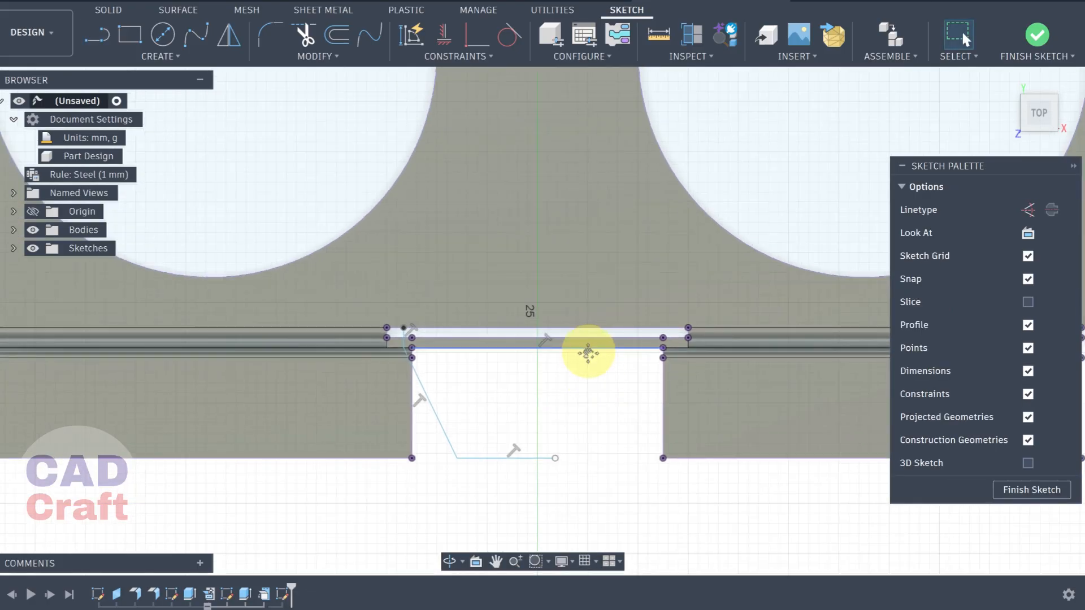
scroll(584, 373, "down", 2)
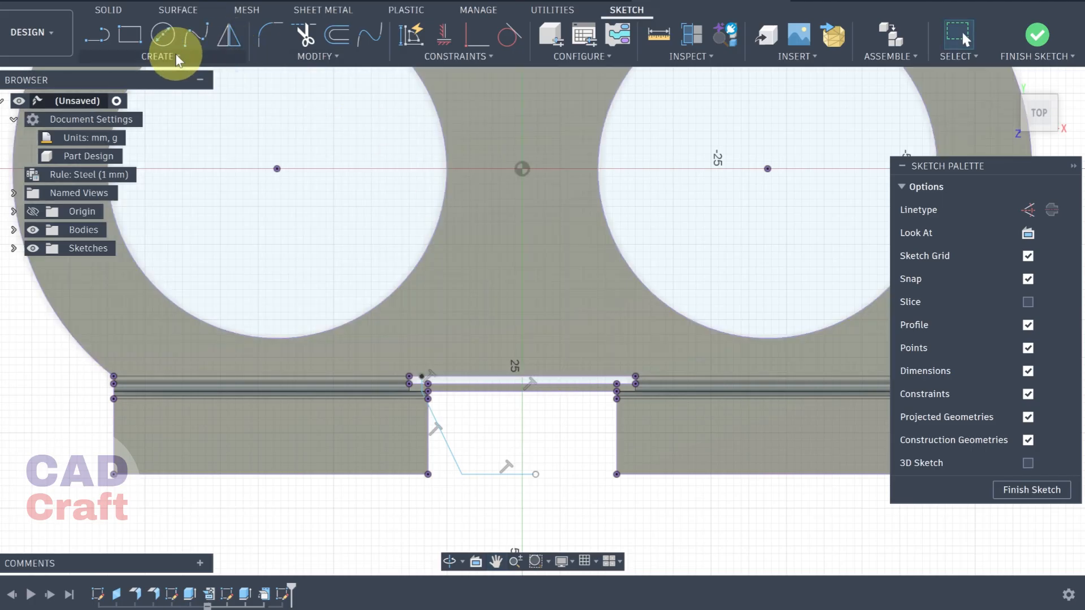
left_click(158, 56)
left_click(146, 77)
left_click(1028, 263)
left_click(522, 169)
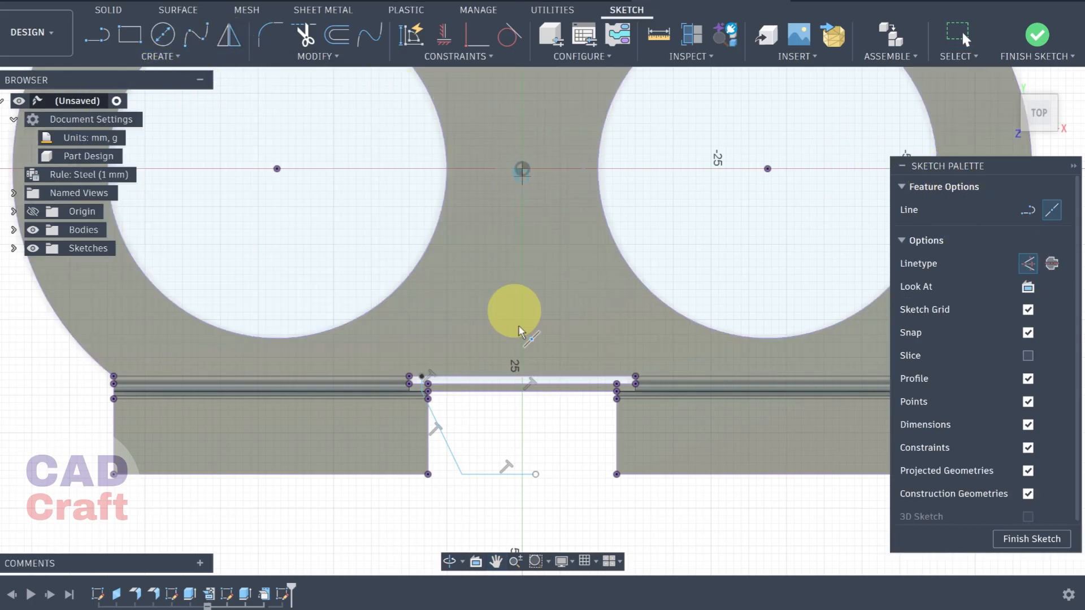
left_click(526, 534)
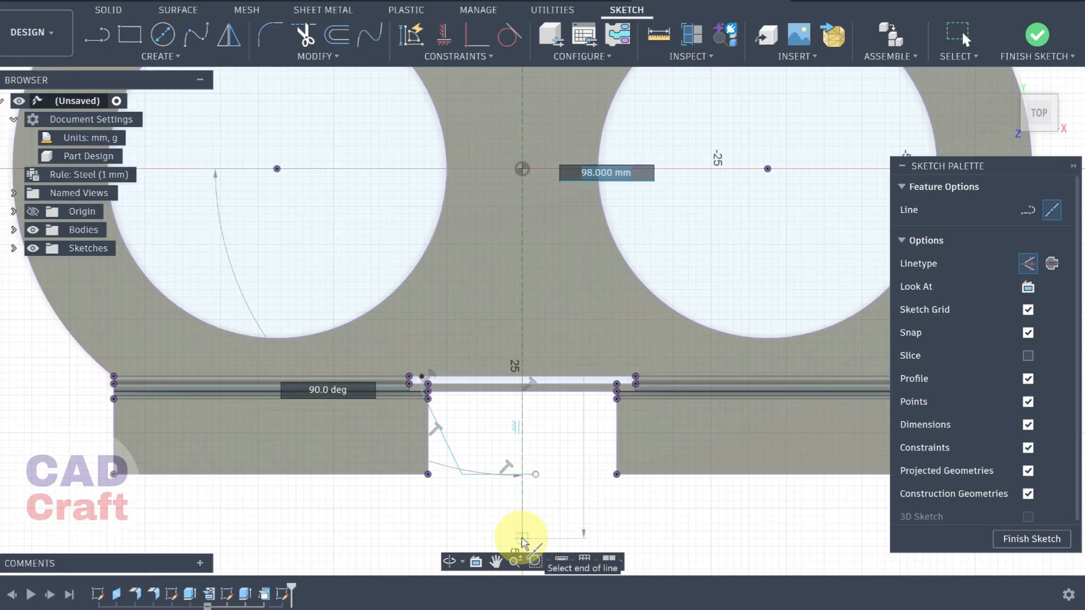
Step: Trim the horizontal line's overhang past the vertical construction line
scroll(545, 469, "up", 4)
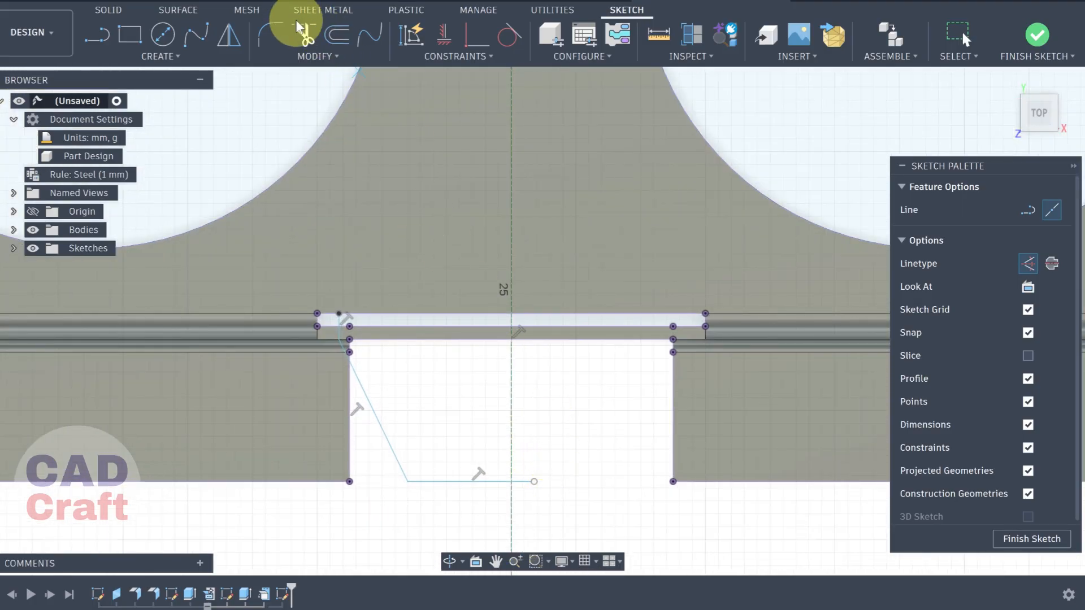
left_click(303, 28)
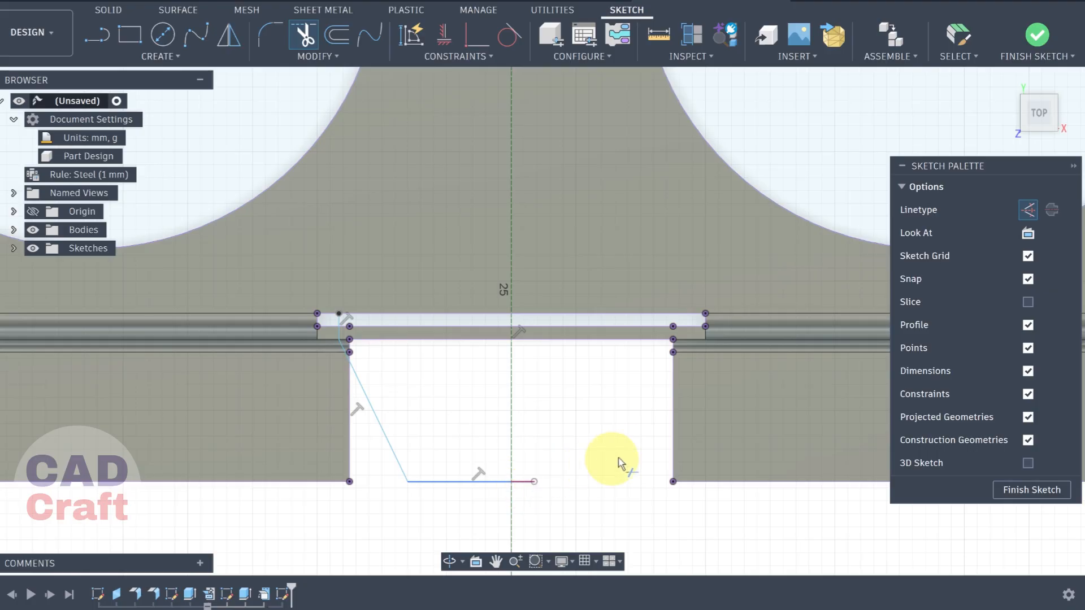
scroll(250, 164, "down", 1)
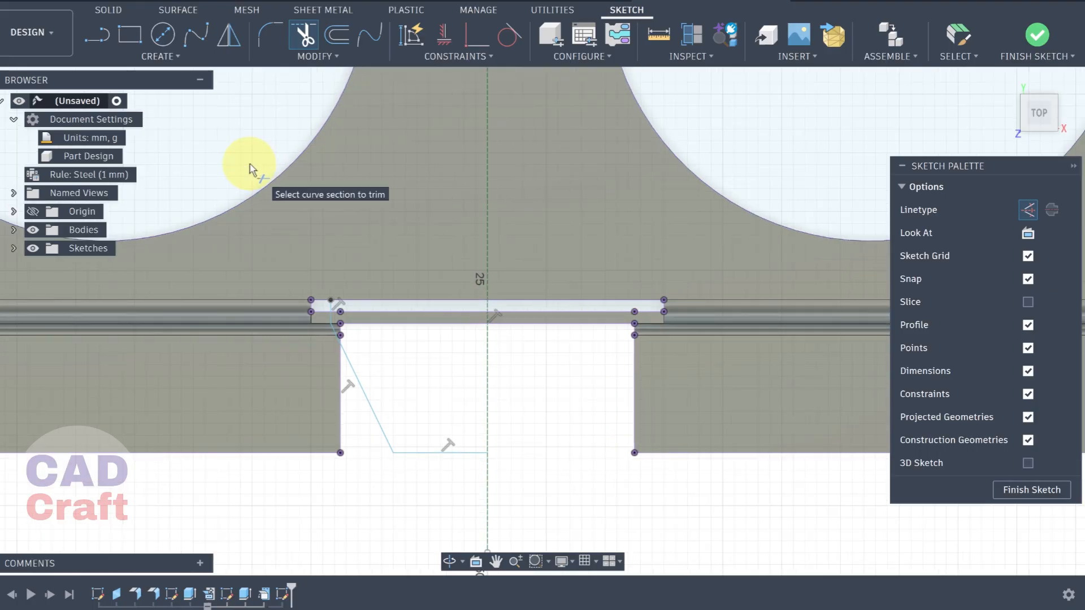
scroll(249, 164, "up", 3)
key("Escape")
Step: Dimension the short vertical line 1 mm from the side edge of the front notch
middle_click_drag(368, 188, 411, 138)
scroll(384, 204, "up", 1)
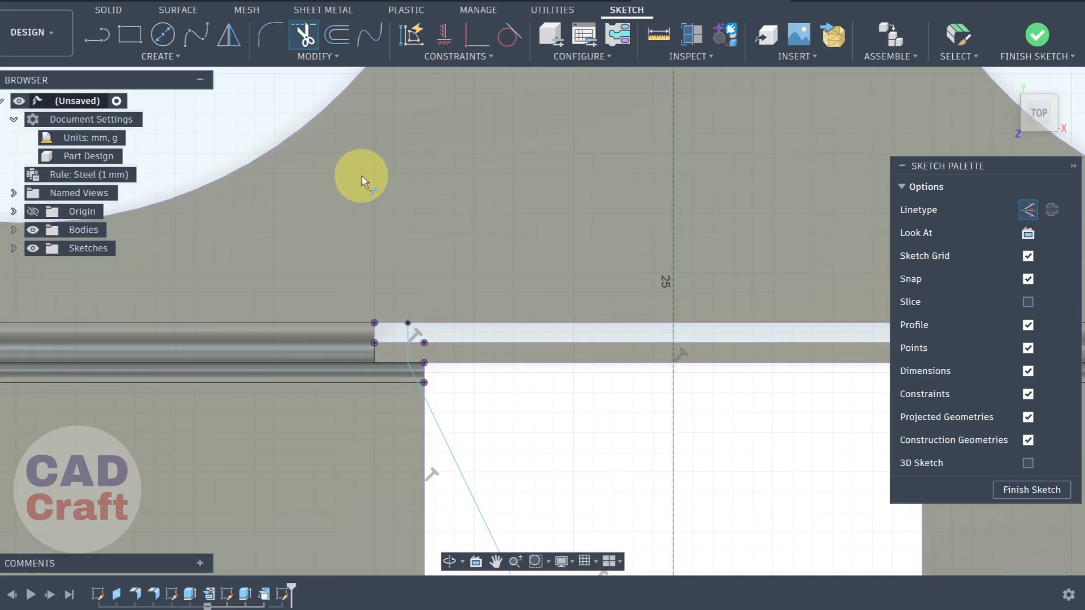
left_click(147, 50)
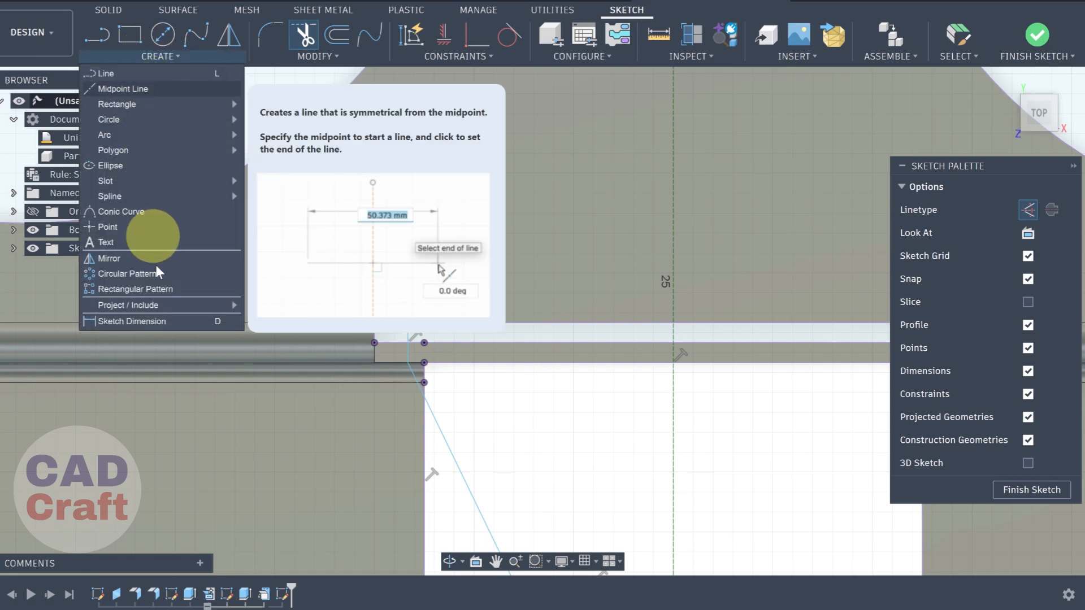
left_click(148, 321)
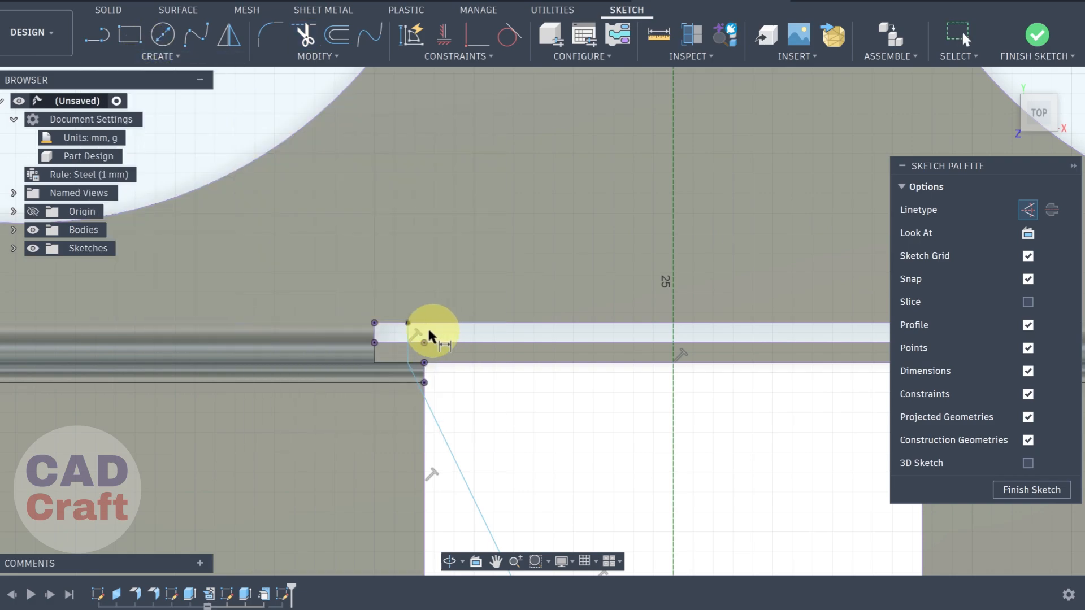
left_click(374, 340)
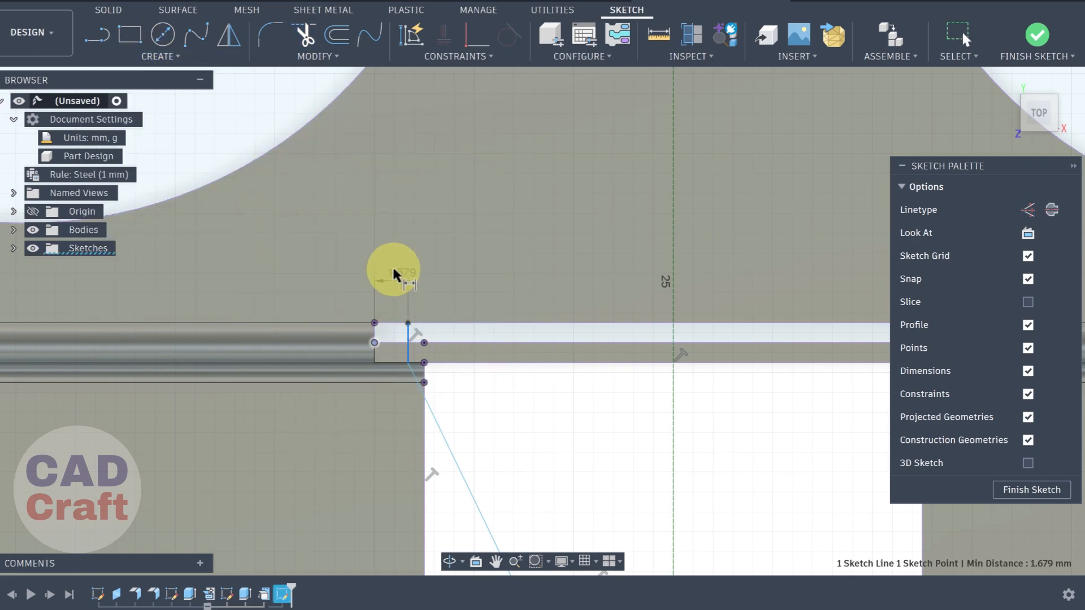
left_click(393, 257)
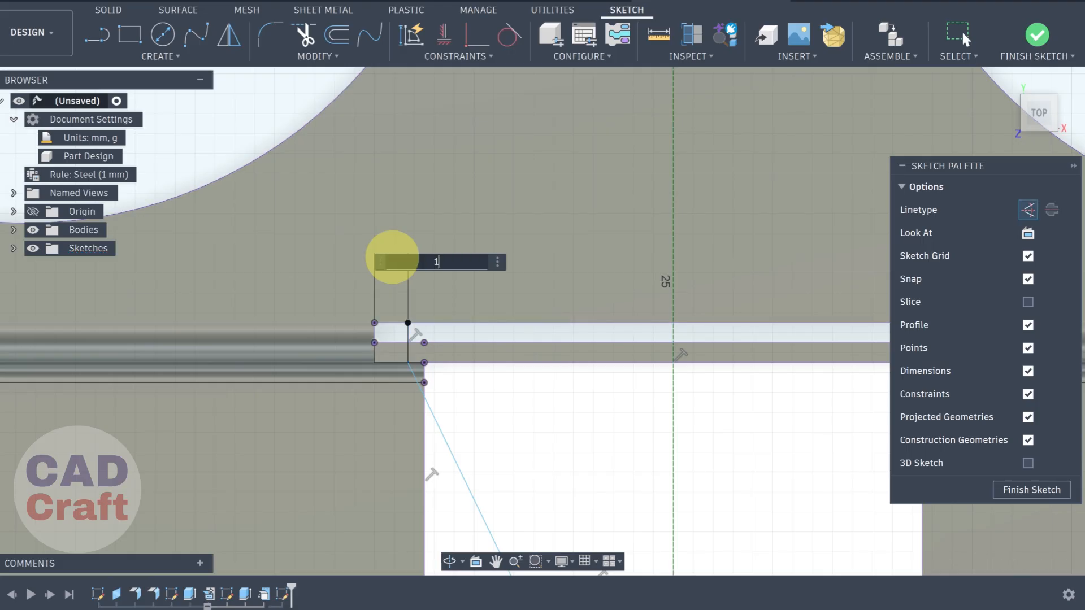
type("1")
key("Return")
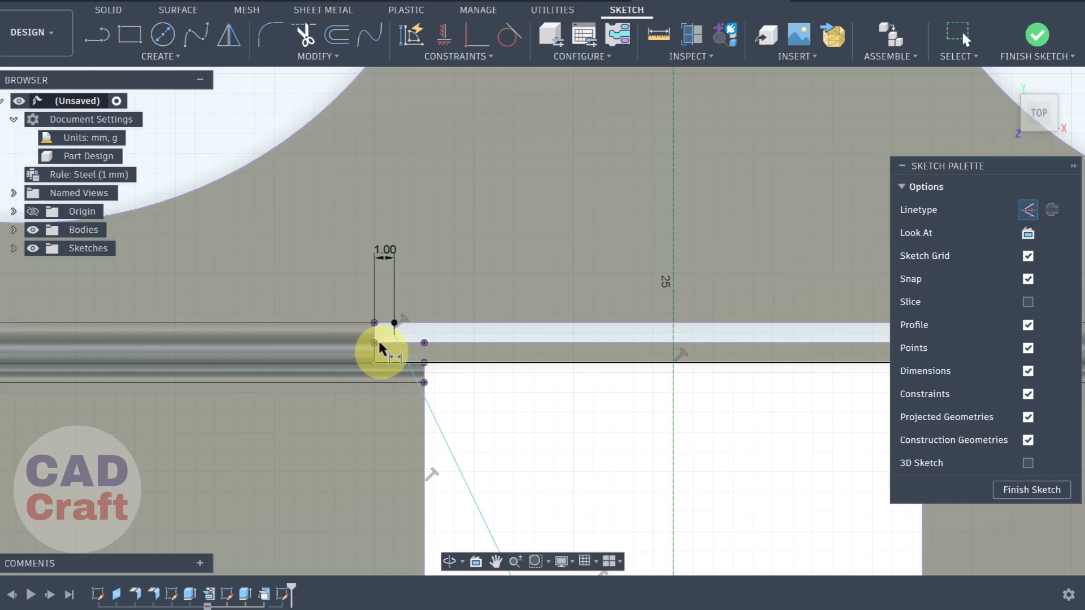
Step: Constrain the lower endpoint of the short vertical line coincident with the notch's lower corner level
scroll(395, 288, "up", 3)
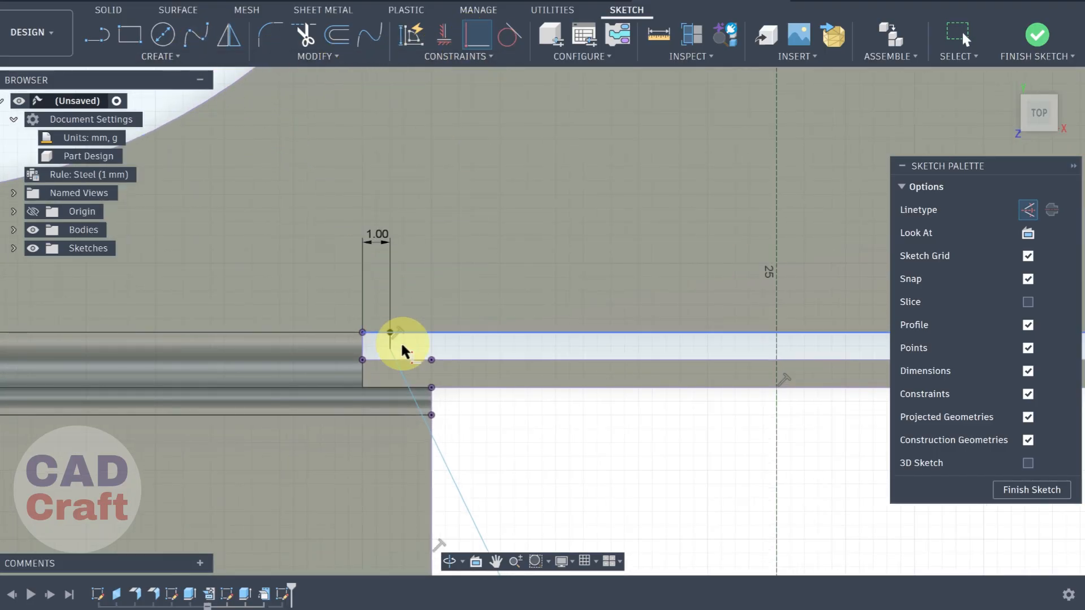
left_click(432, 389)
left_click_drag(391, 346, 391, 386)
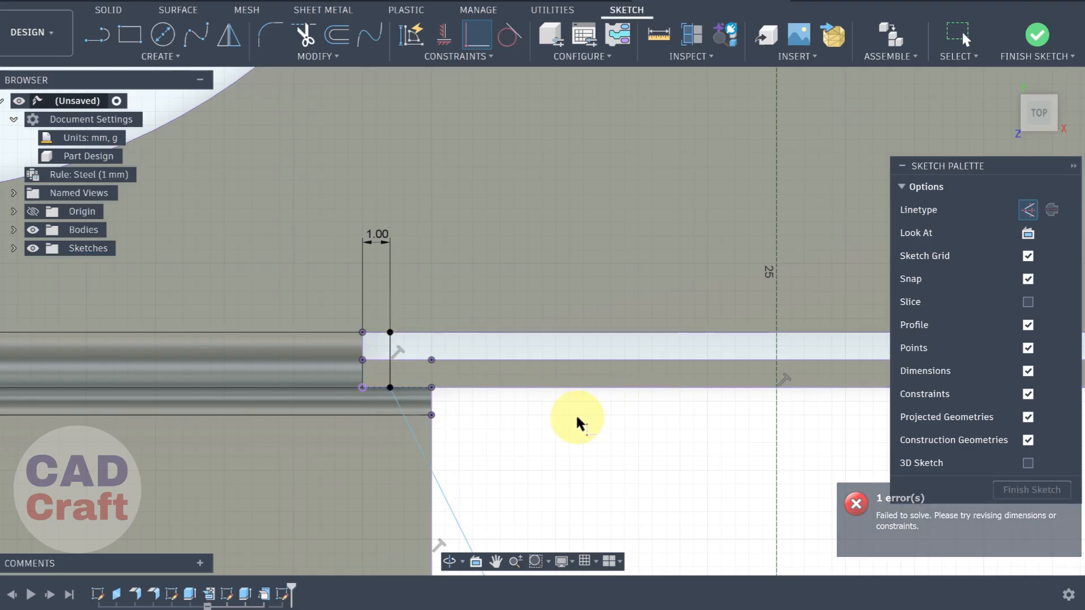
Step: Mirror the vertical, slanted and horizontal tab lines about the vertical construction line
scroll(576, 416, "down", 3)
mouse_move(567, 395)
middle_mouse_down()
mouse_move(459, 316)
mouse_move(396, 250)
middle_mouse_up()
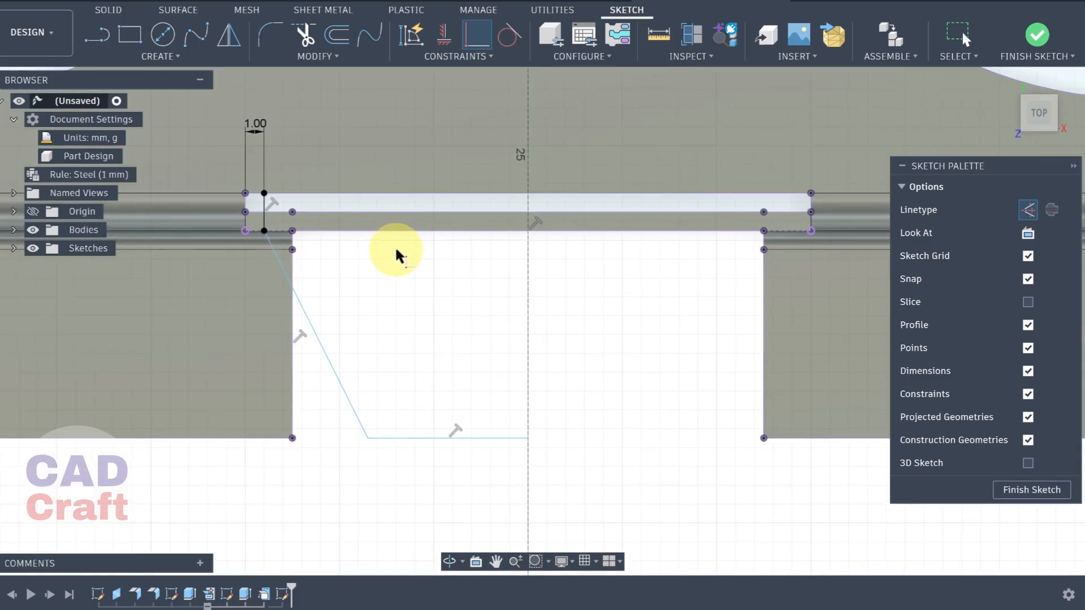
scroll(396, 250, "down", 1)
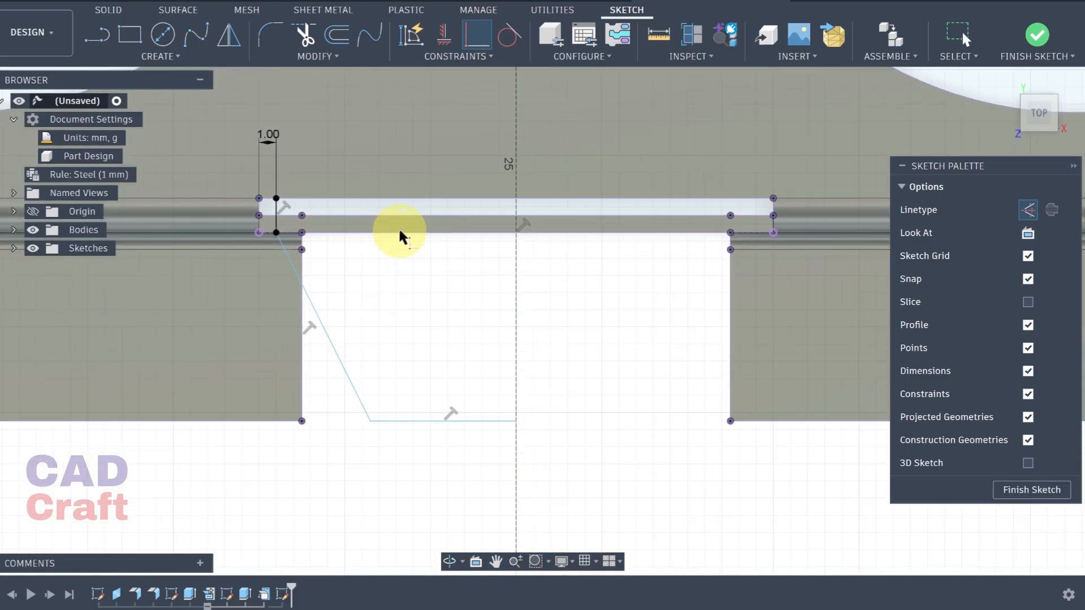
left_click(235, 37)
left_click(277, 219)
left_click(303, 286)
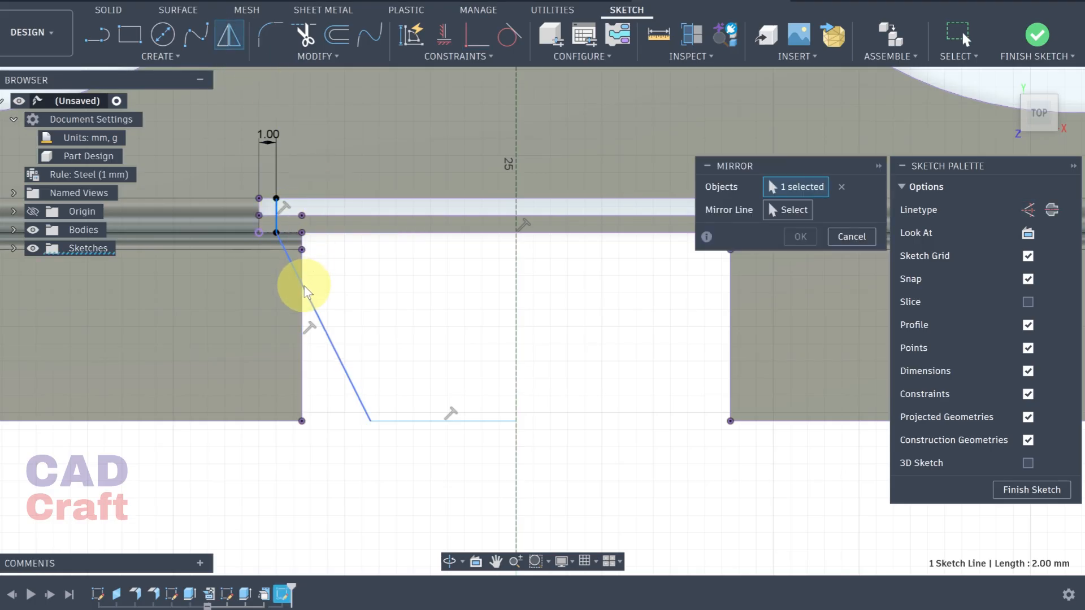
left_click(428, 422)
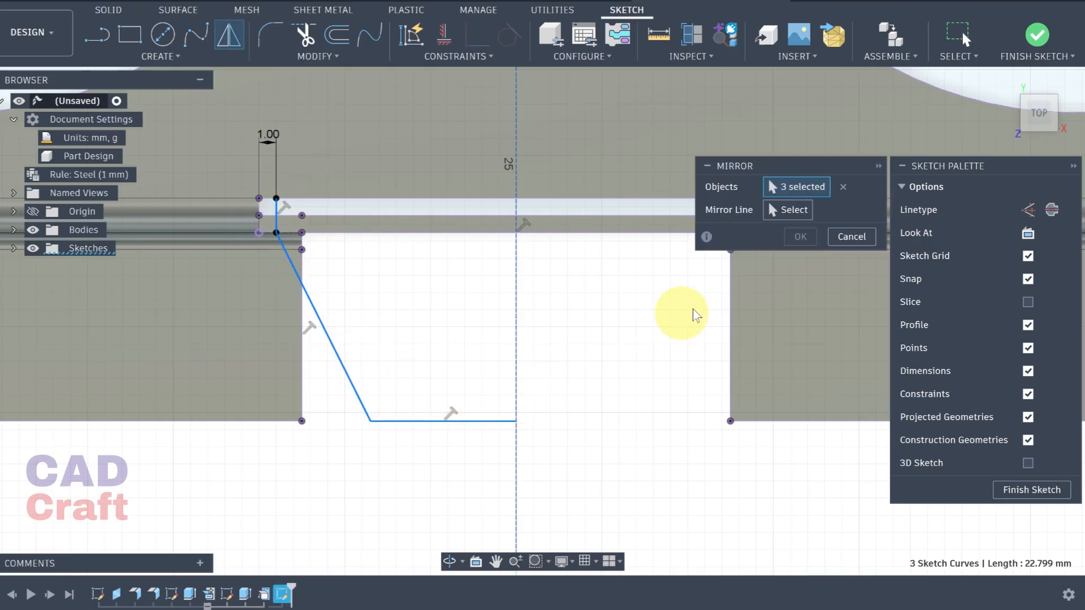
left_click(788, 212)
left_click(516, 346)
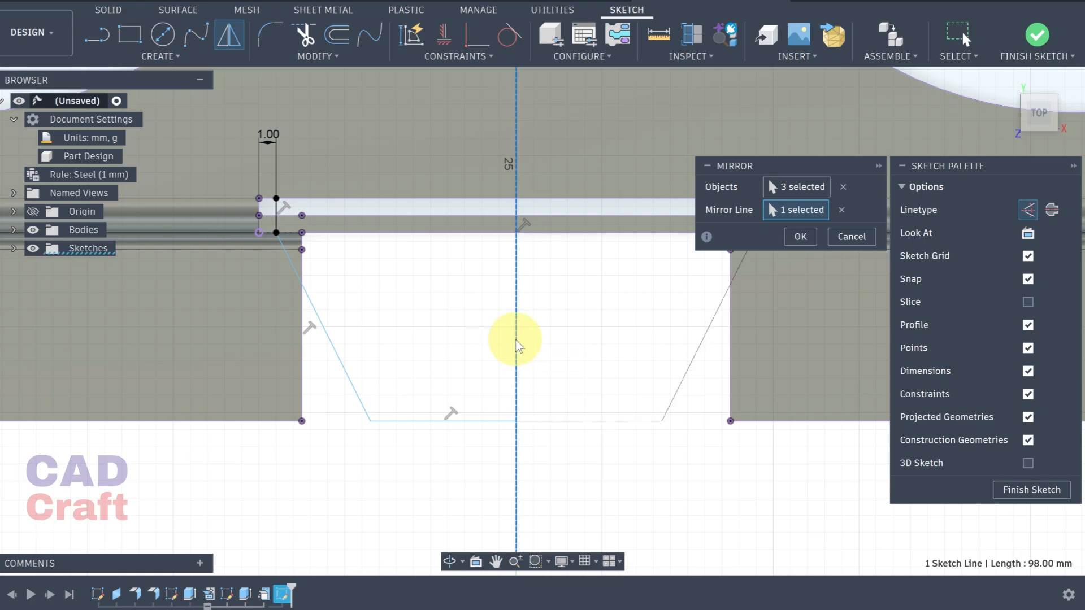
left_click(798, 237)
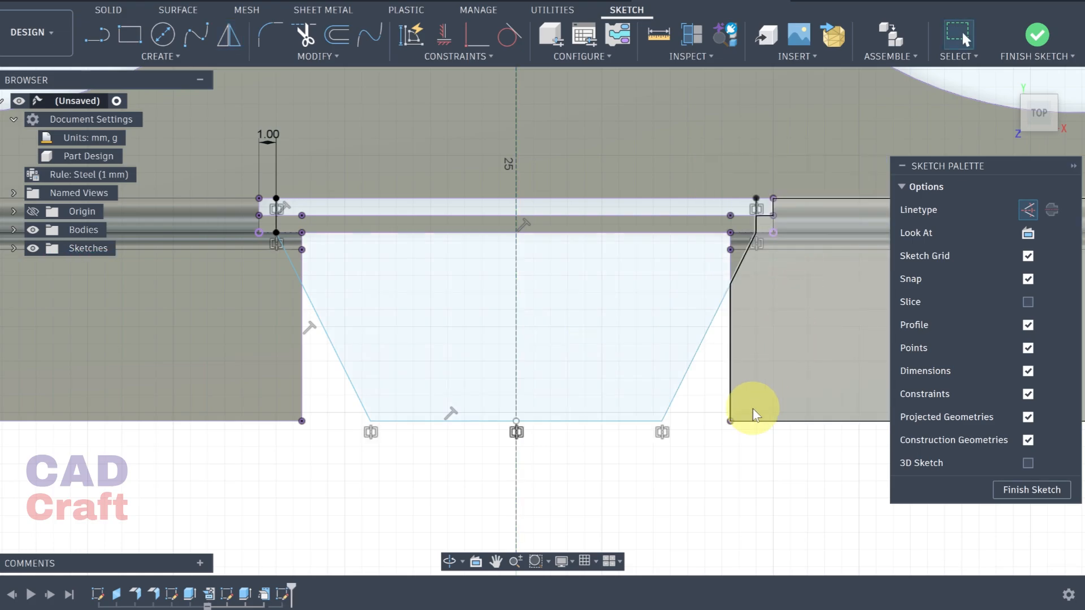
Step: Dimension the tab's outer edge between its two lower corners to 20 mm
scroll(688, 511, "down", 1)
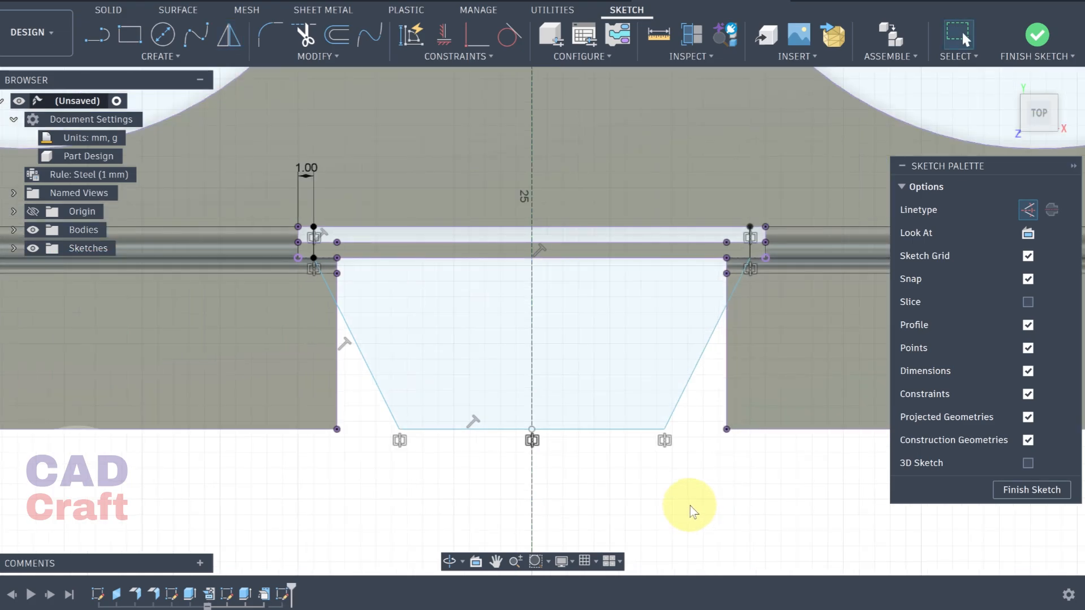
left_click(163, 56)
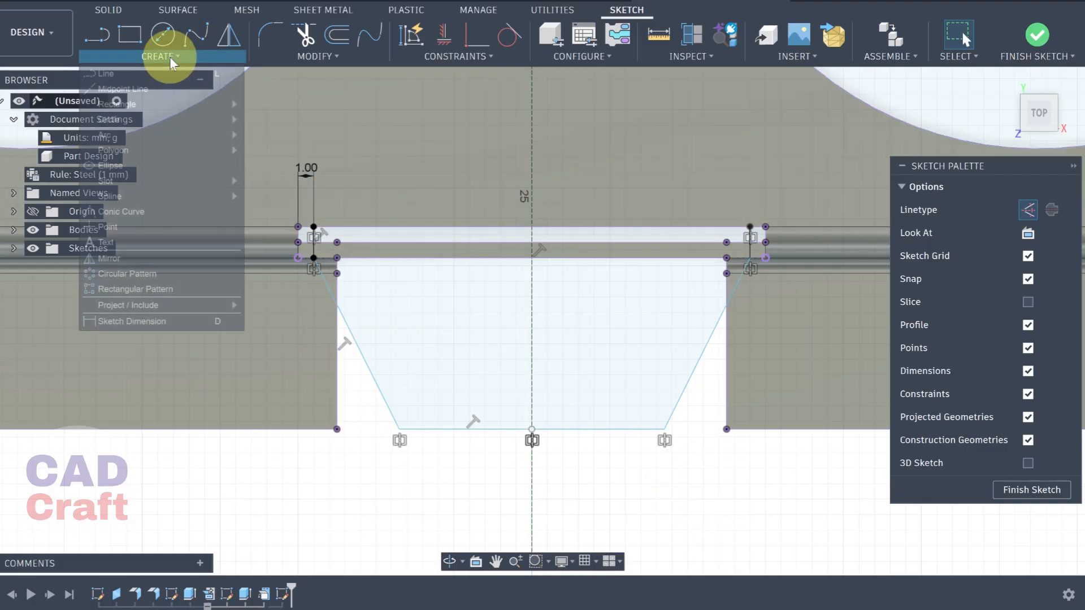
left_click(124, 322)
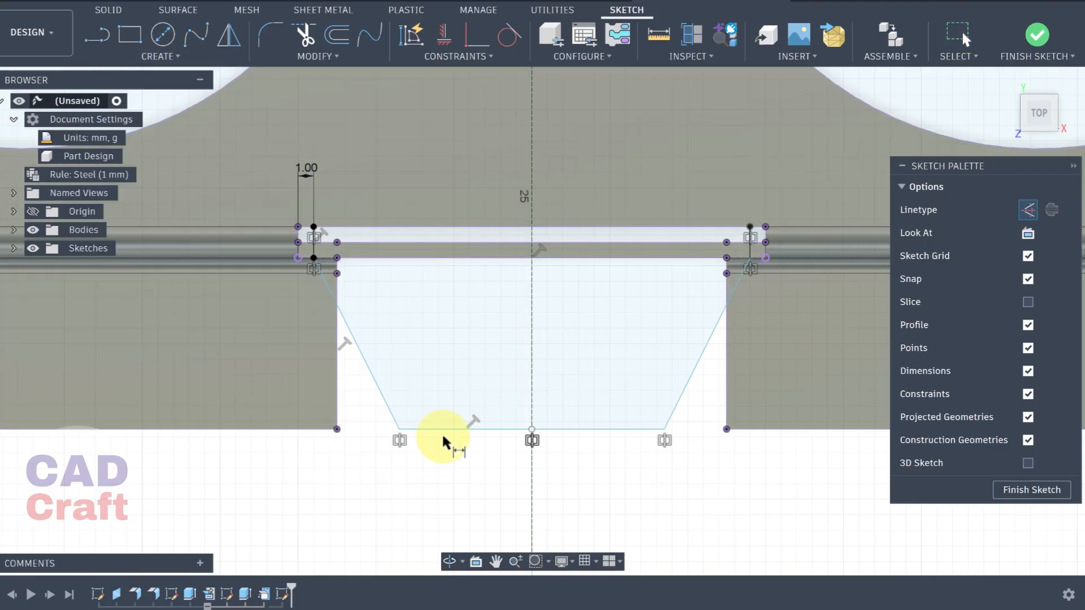
left_click(399, 431)
left_click(664, 430)
left_click(588, 474)
type("20.00")
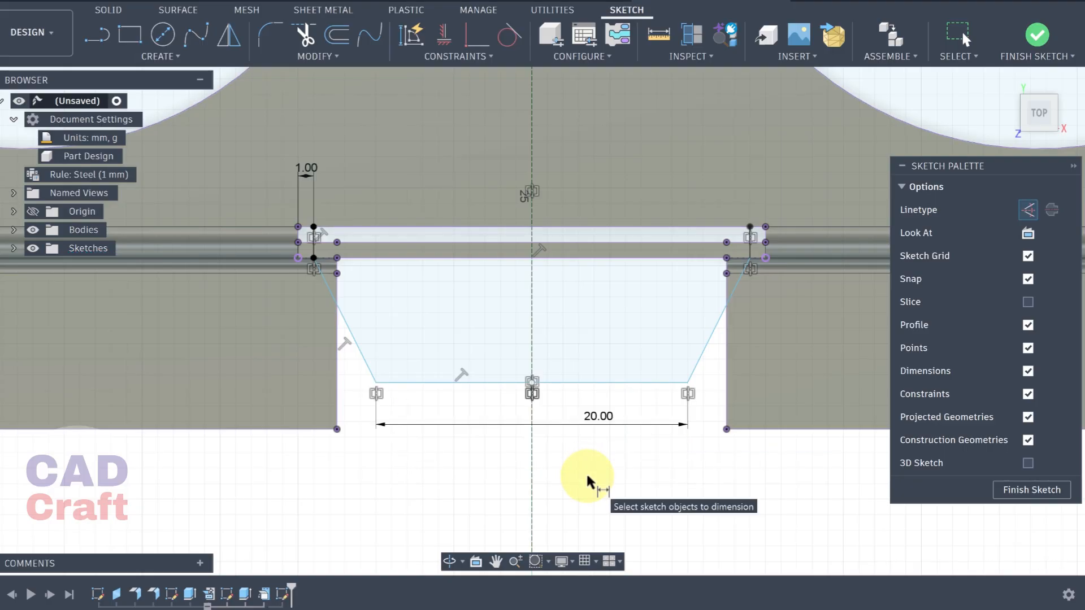
Step: Constrain the tab's lower corner coincident with the outer edge of the adjacent flange
scroll(398, 342, "up", 3)
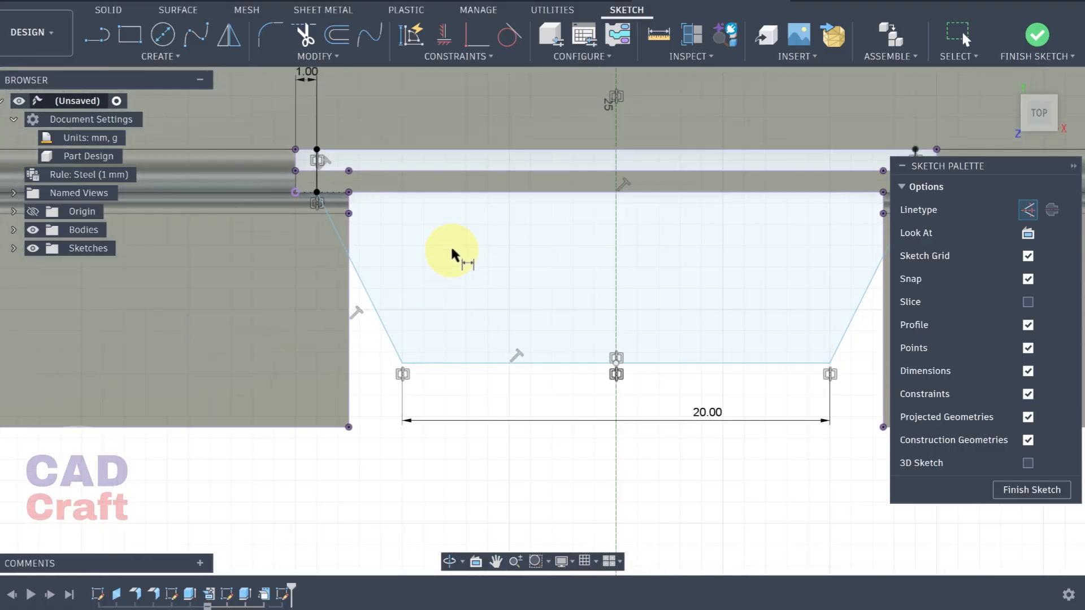
scroll(452, 255, "up", 1)
left_click(464, 37)
left_click(397, 379)
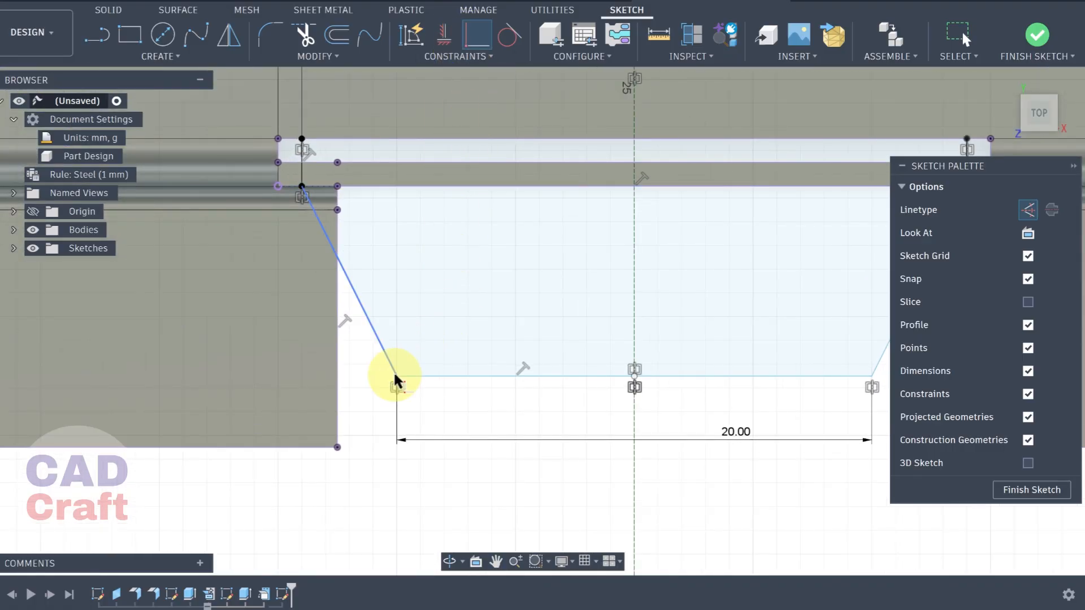
left_click(397, 376)
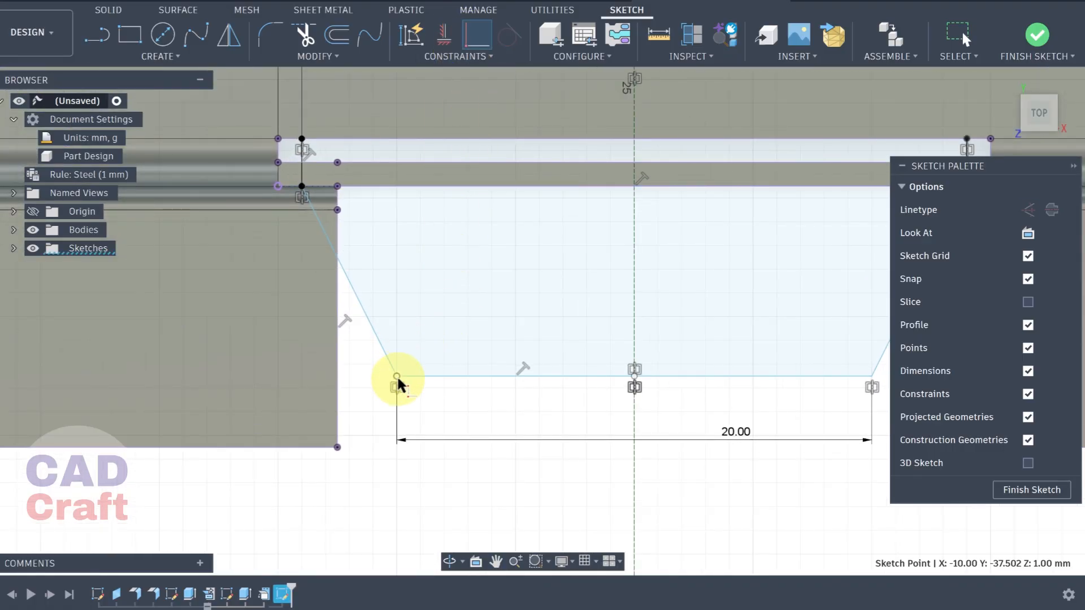
left_click(294, 447)
scroll(584, 344, "down", 2)
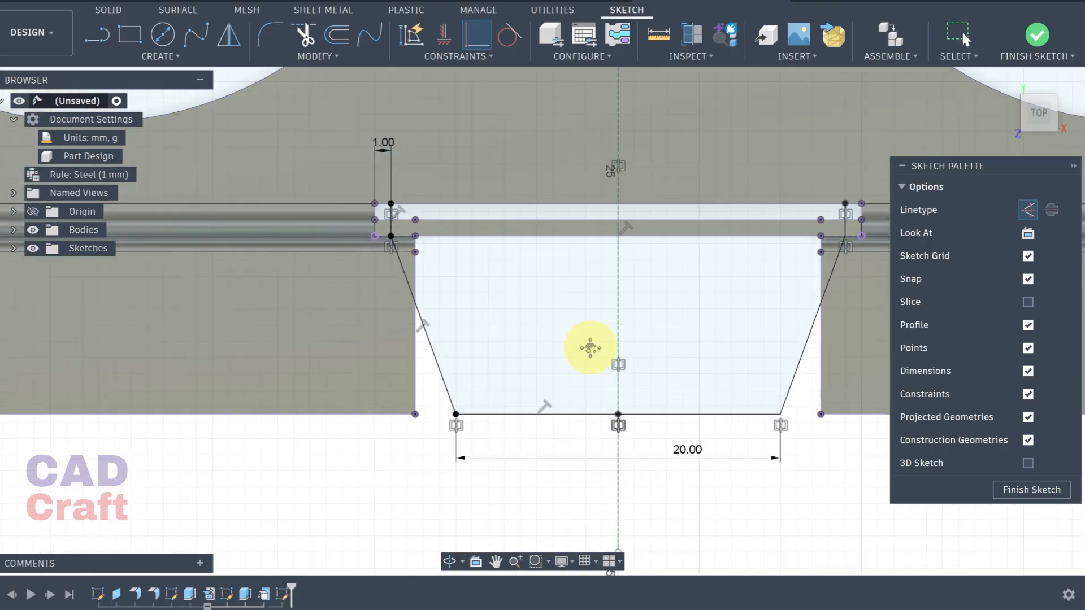
Step: Draw a horizontal construction midpoint line centred on the origin, about 146 mm long
middle_click_drag(593, 353, 459, 363)
scroll(470, 341, "down", 3)
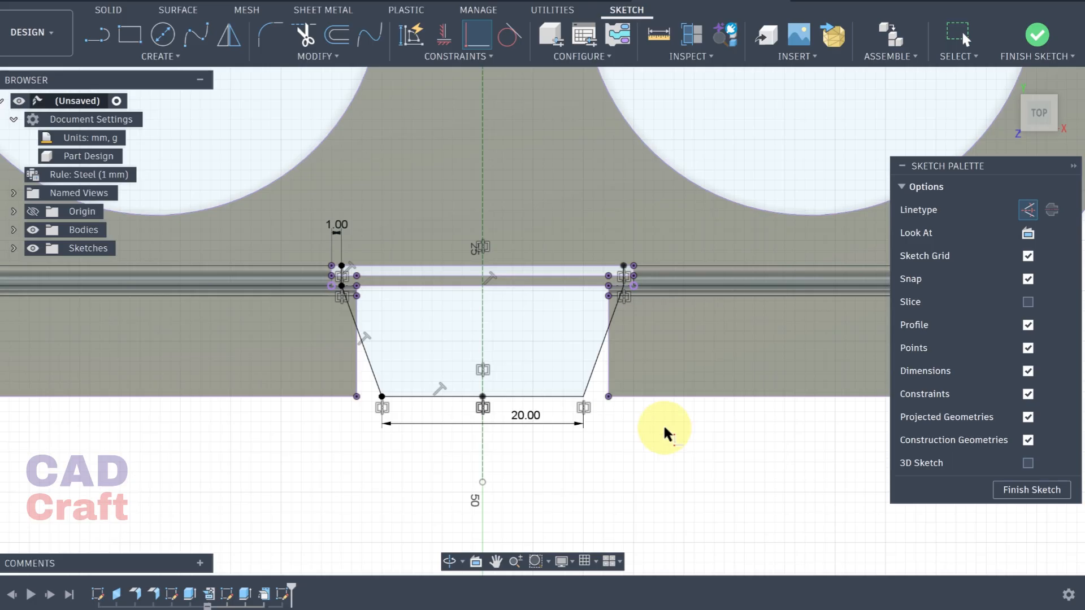
middle_click_drag(661, 421, 609, 395, "shift")
scroll(635, 364, "down", 3)
middle_click_drag(669, 371, 501, 491)
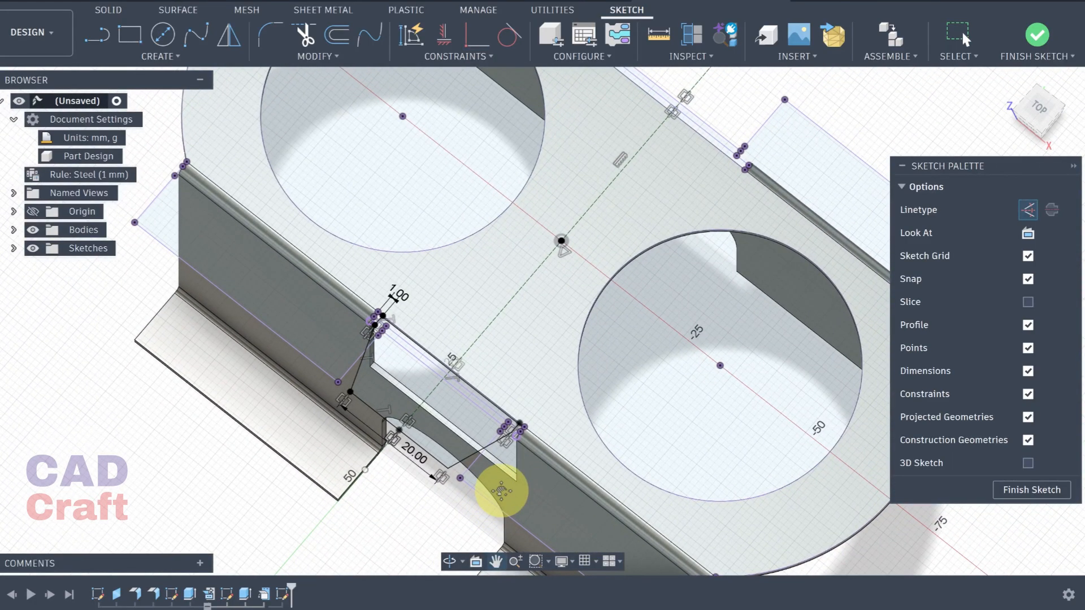
left_click(1037, 112)
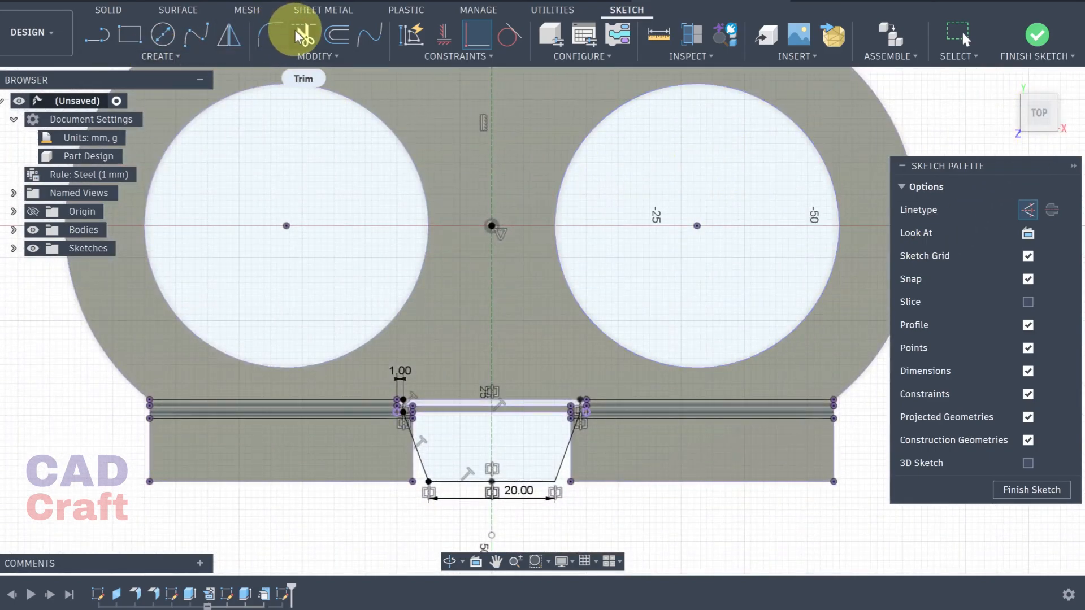
left_click(199, 56)
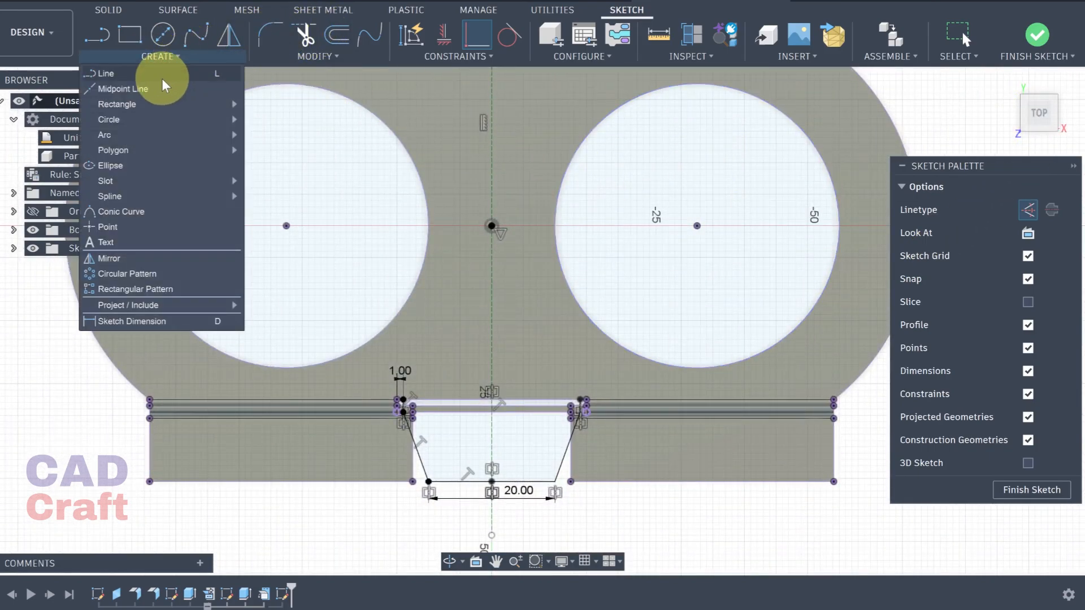
left_click(161, 84)
left_click(1037, 264)
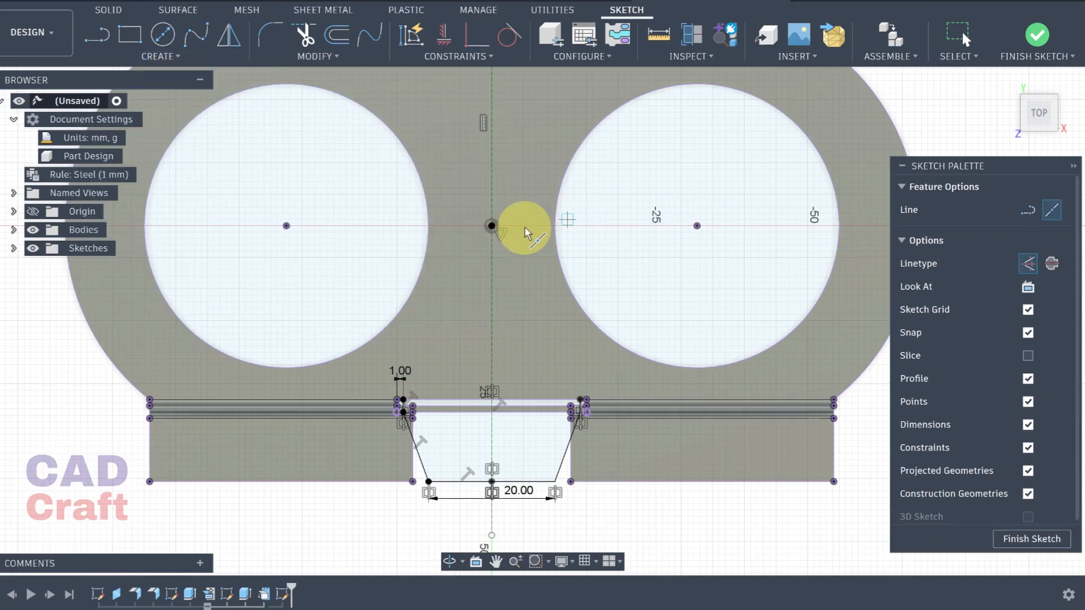
left_click(492, 225)
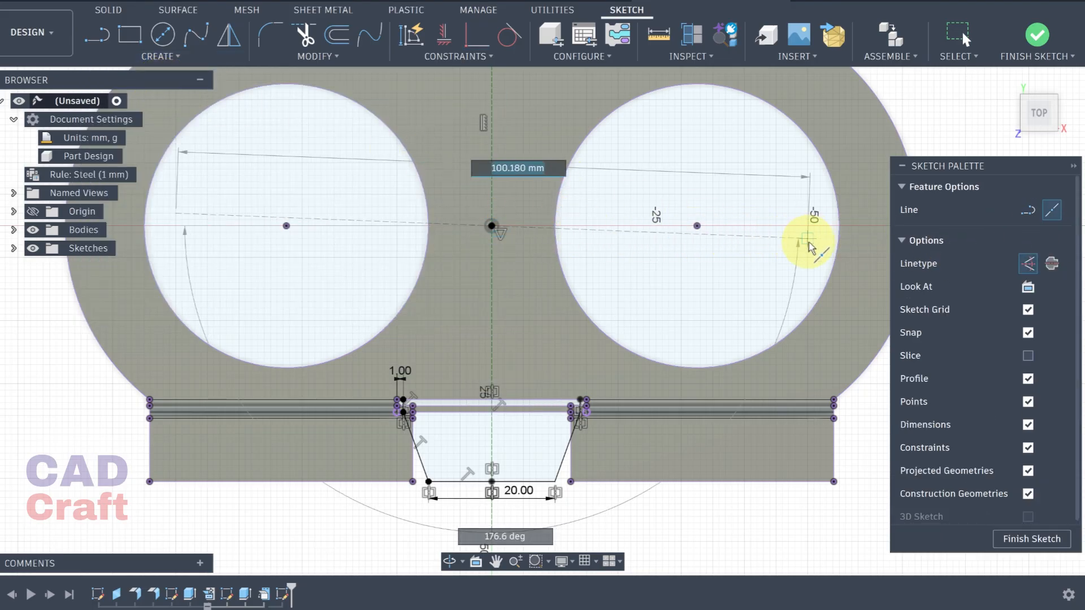
scroll(811, 243, "down", 3)
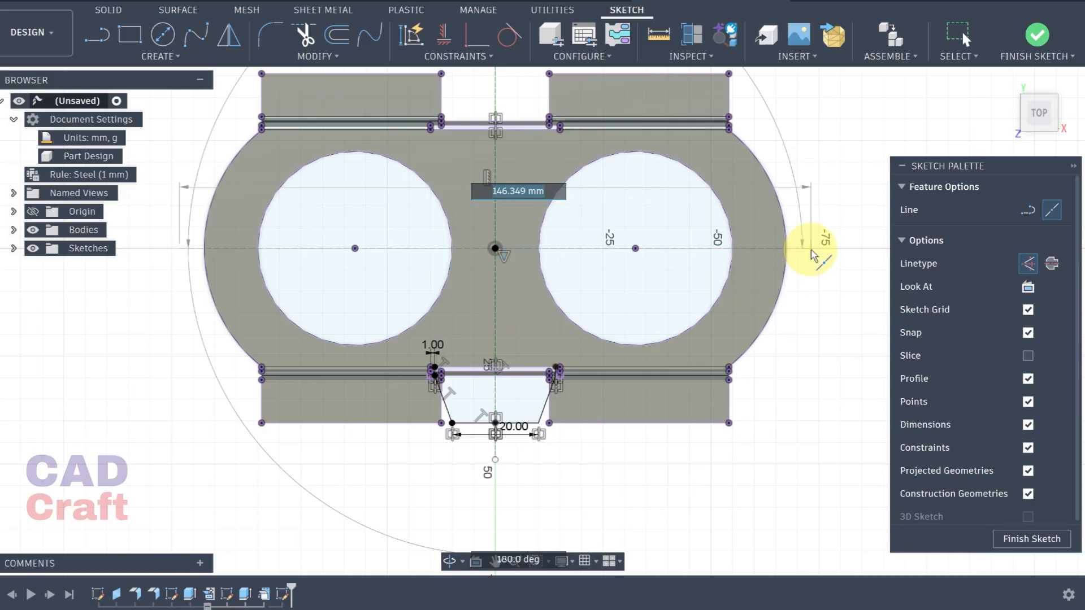
left_click(810, 248)
scroll(547, 360, "up", 4)
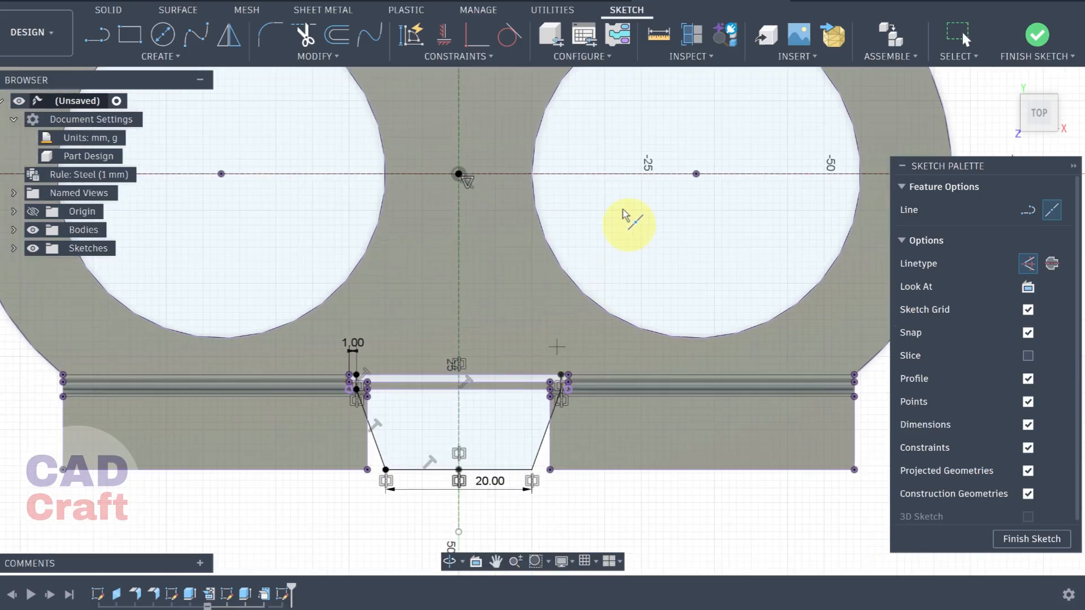
Step: Mirror the complete tab outline, including its short vertical, slanted and outer edges, about the horizontal construction line to the opposite side
left_click(228, 37)
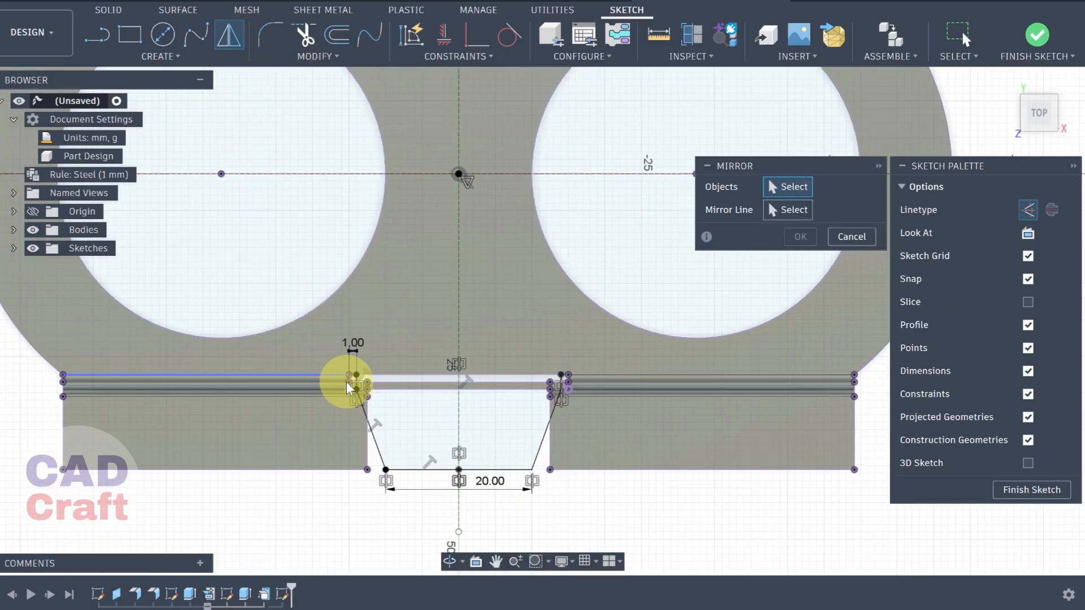
scroll(353, 387, "up", 1)
scroll(356, 390, "up", 2)
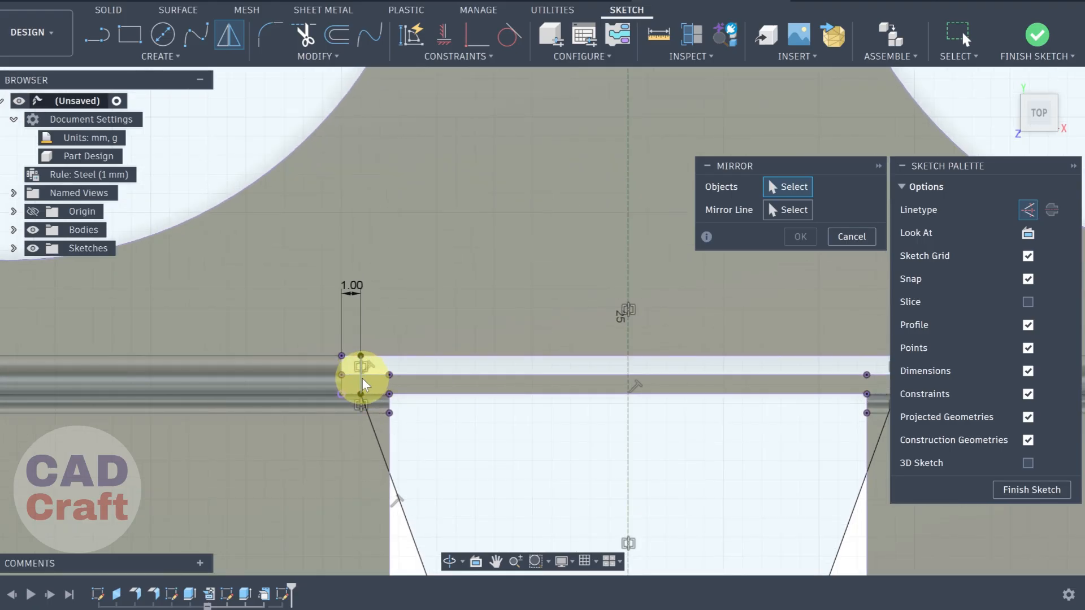
left_click(361, 375)
left_click(382, 449)
scroll(545, 400, "down", 3)
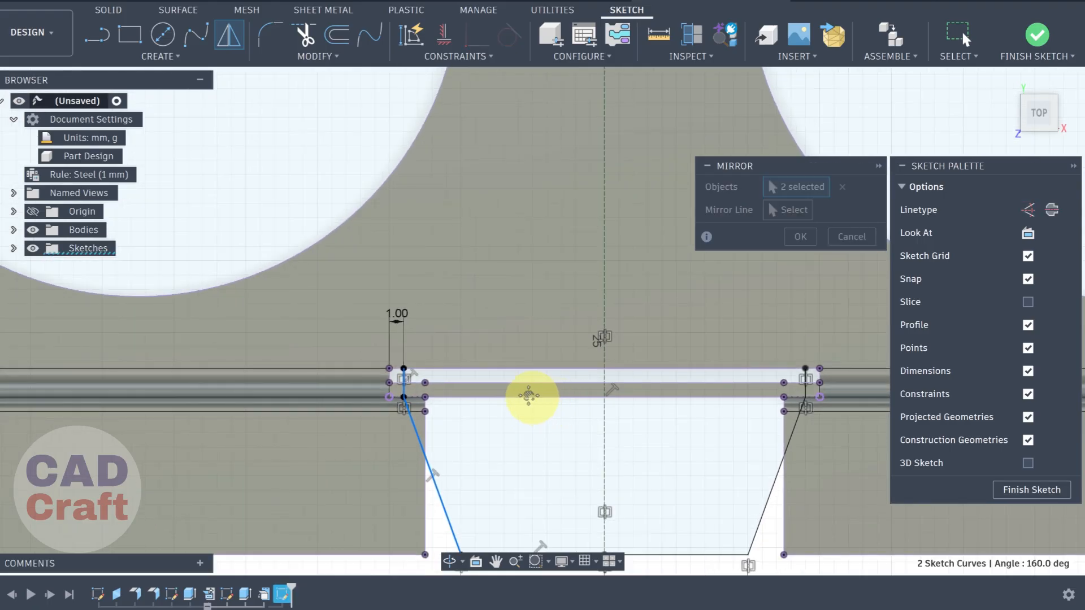
left_click(503, 496)
left_click(668, 447)
left_click(669, 444)
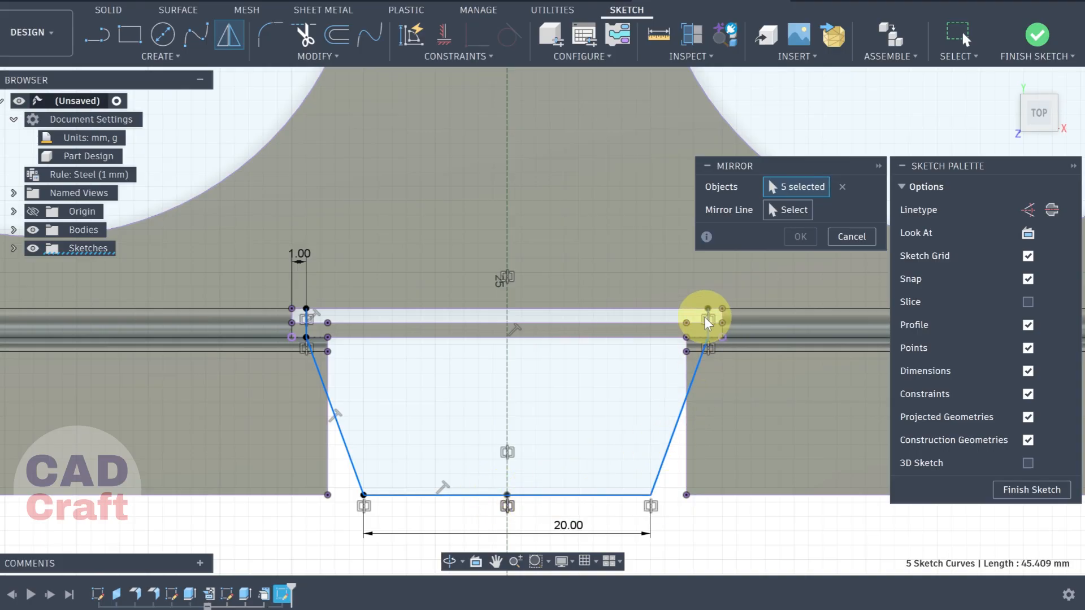
scroll(704, 317, "up", 3)
left_click(710, 334)
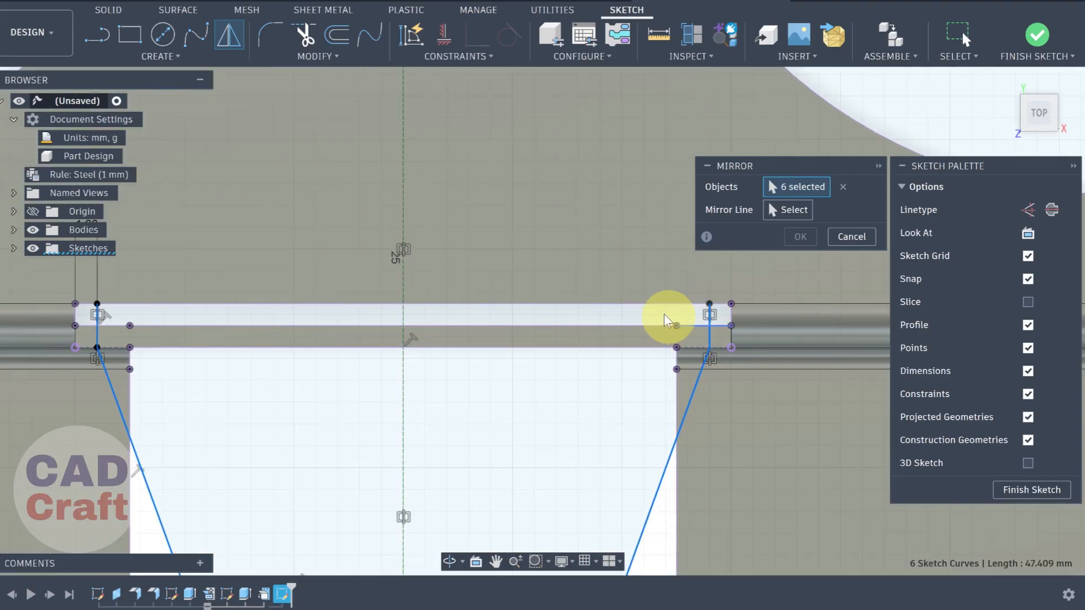
left_click(637, 303)
left_click(794, 209)
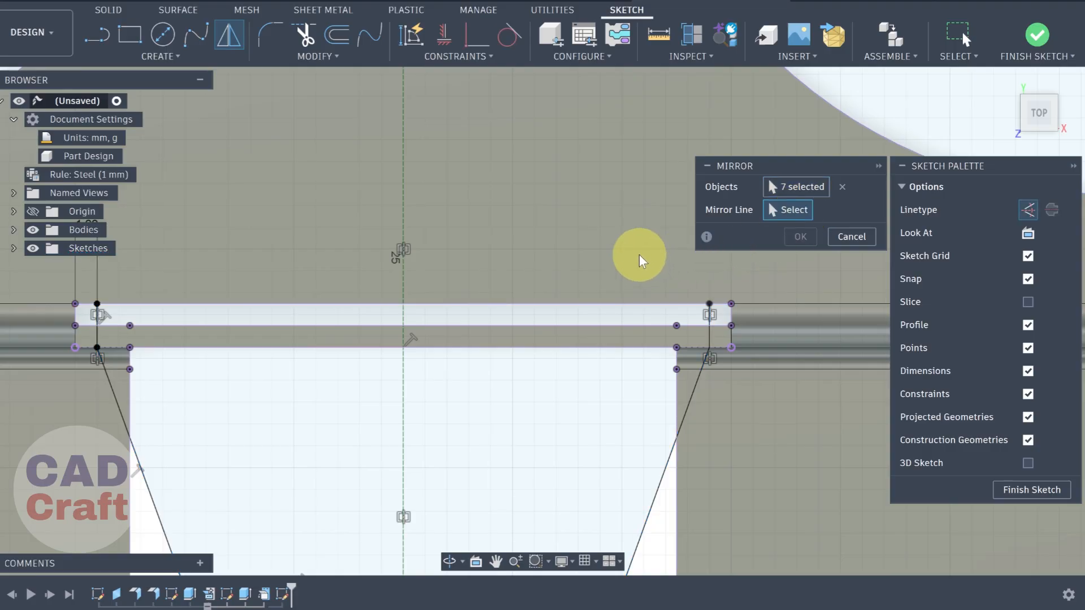
scroll(638, 252, "down", 6)
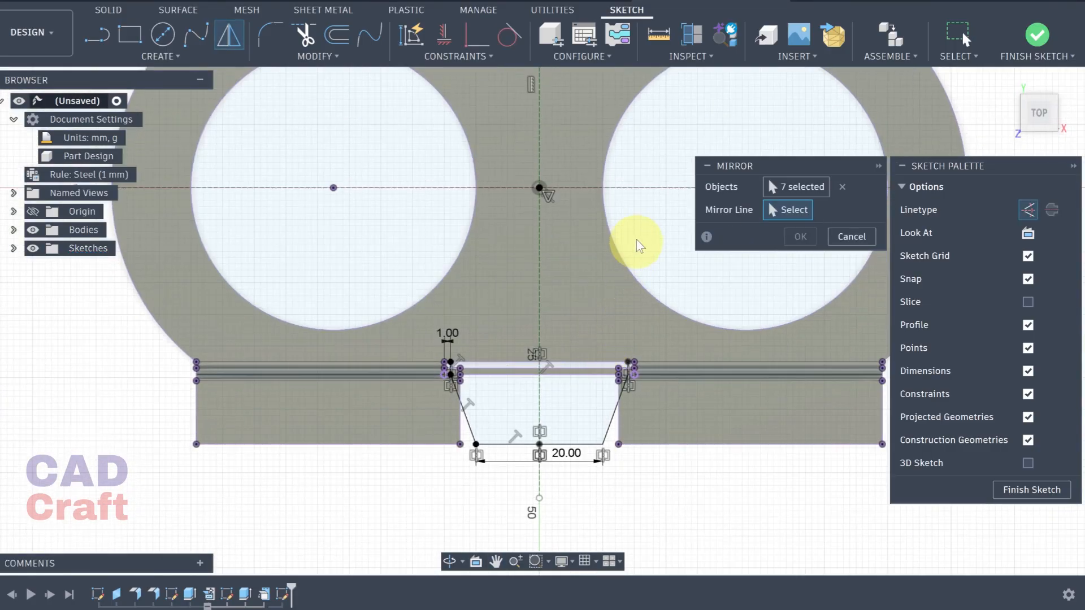
left_click(644, 187)
scroll(610, 247, "down", 2)
middle_click_drag(609, 247, 572, 342)
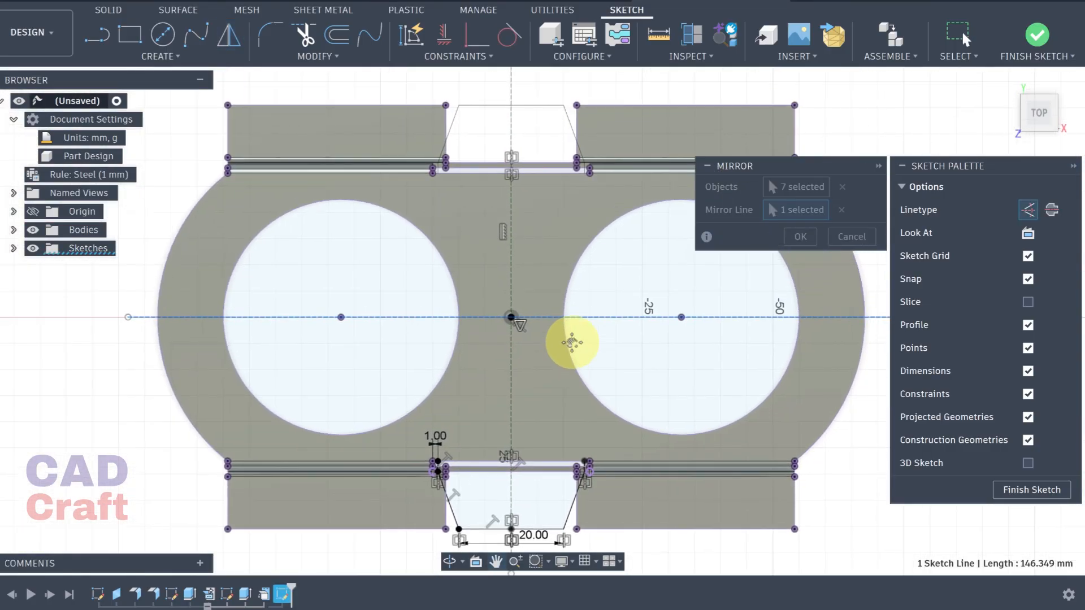
left_click(796, 236)
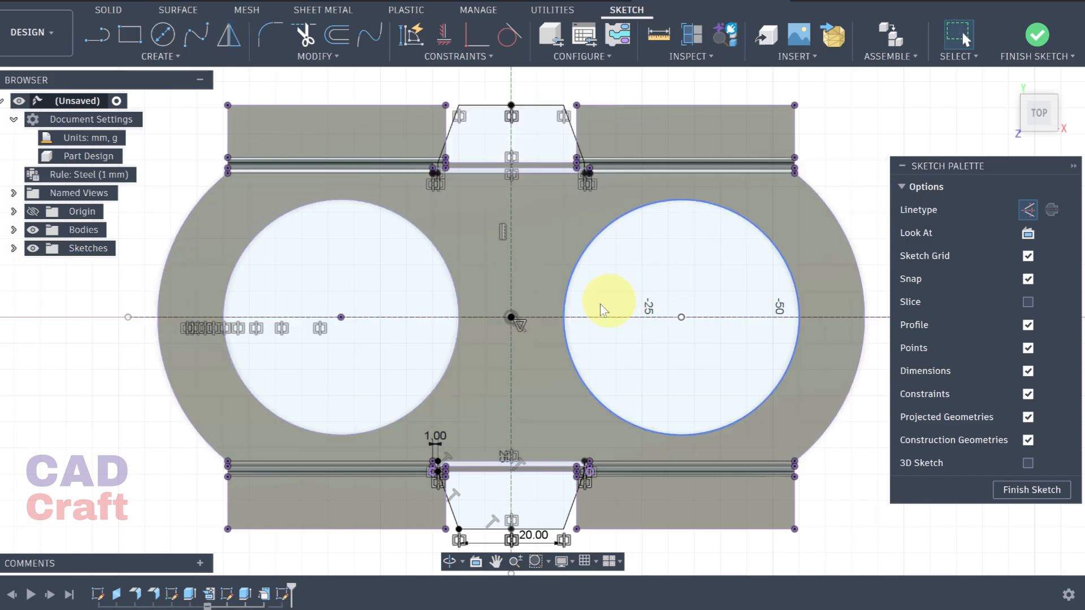
Step: Finish the tab sketch
mouse_move(498, 339)
middle_mouse_down("shift")
mouse_move(455, 286)
mouse_move(443, 290)
mouse_move(504, 237)
mouse_move(509, 305)
middle_mouse_up("shift")
scroll(481, 240, "up", 2)
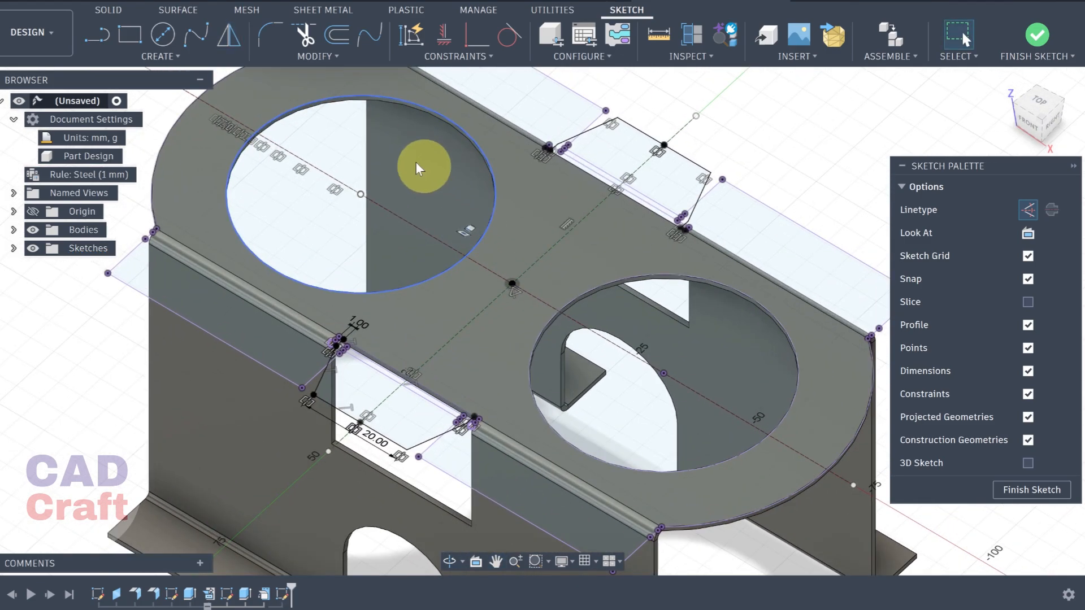
left_click(1039, 35)
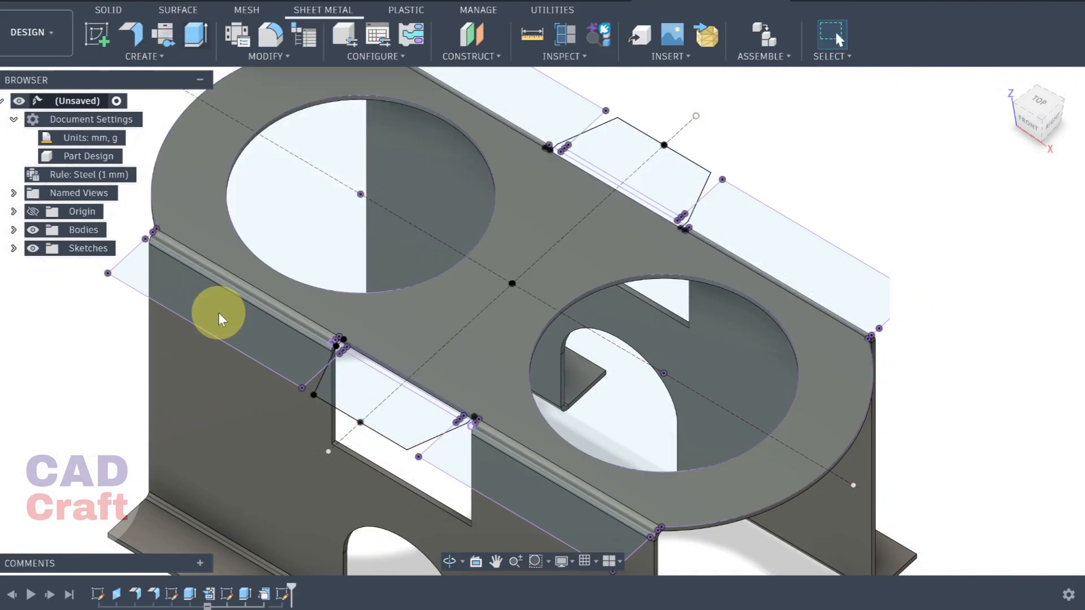
key("e")
scroll(352, 385, "up", 5)
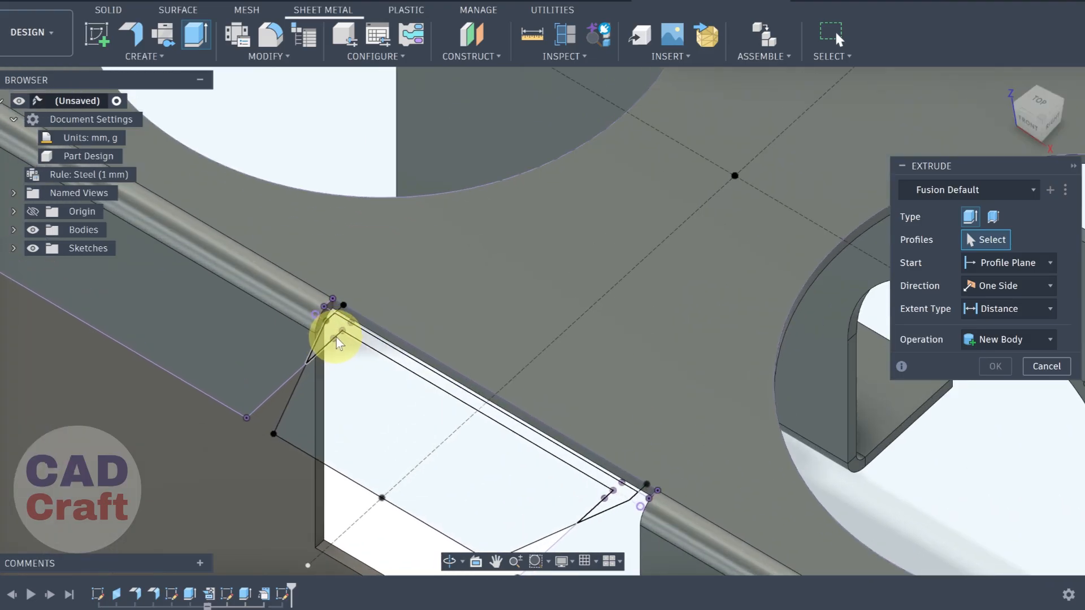
left_click(353, 379)
left_click(395, 356)
scroll(527, 284, "down", 5)
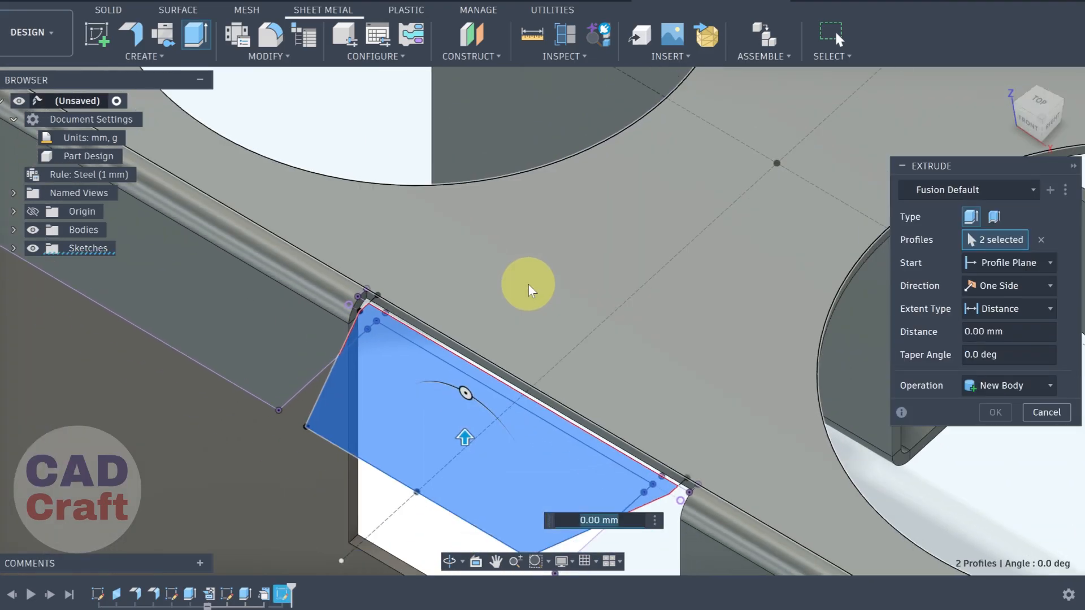
scroll(613, 325, "up", 4)
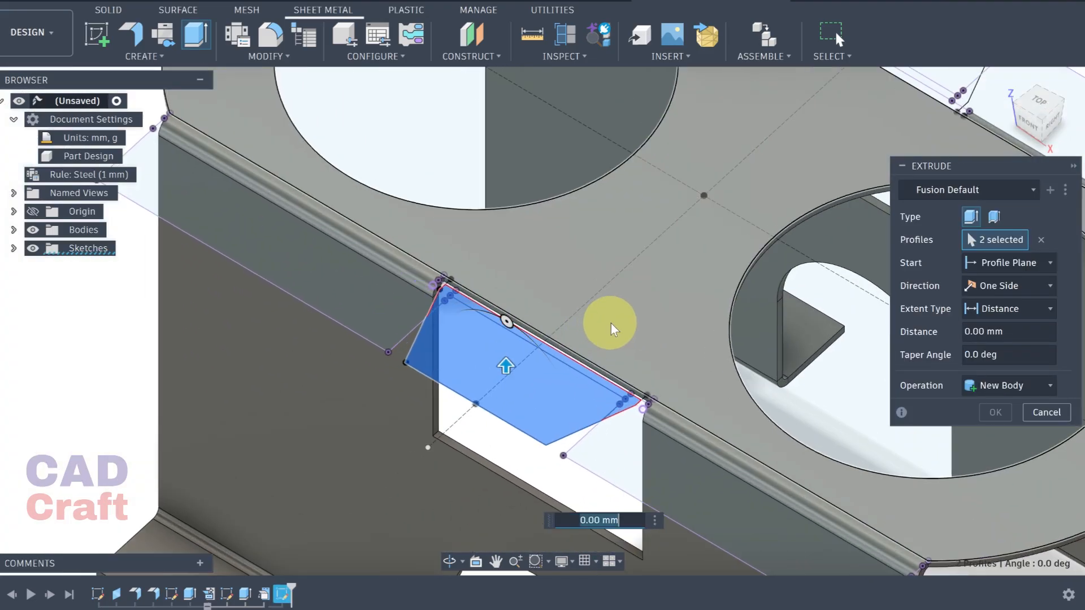
scroll(419, 291, "up", 5)
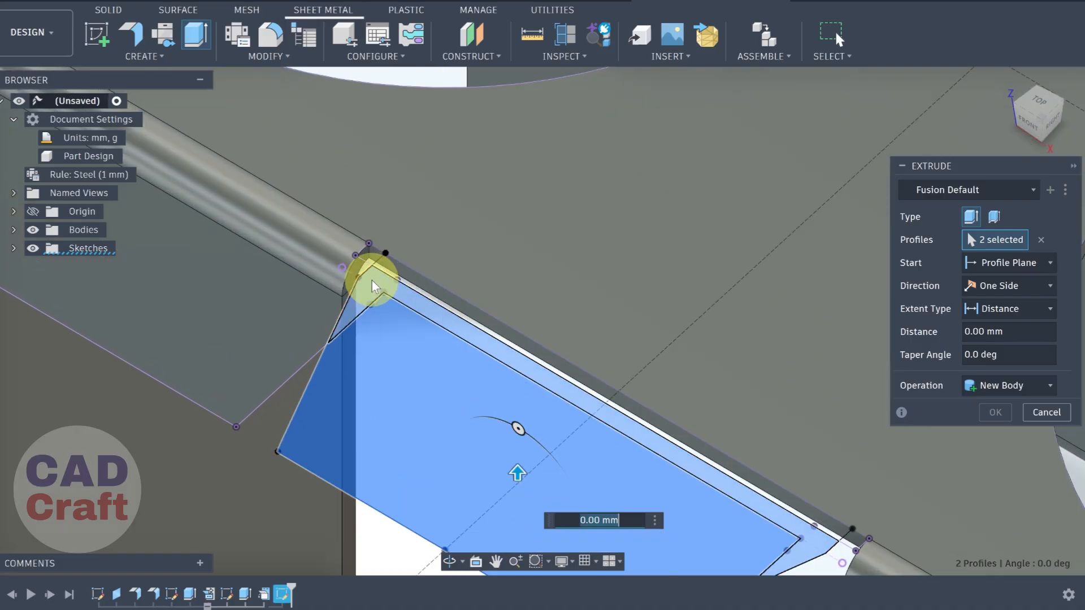
left_click(384, 276)
scroll(601, 352, "down", 10)
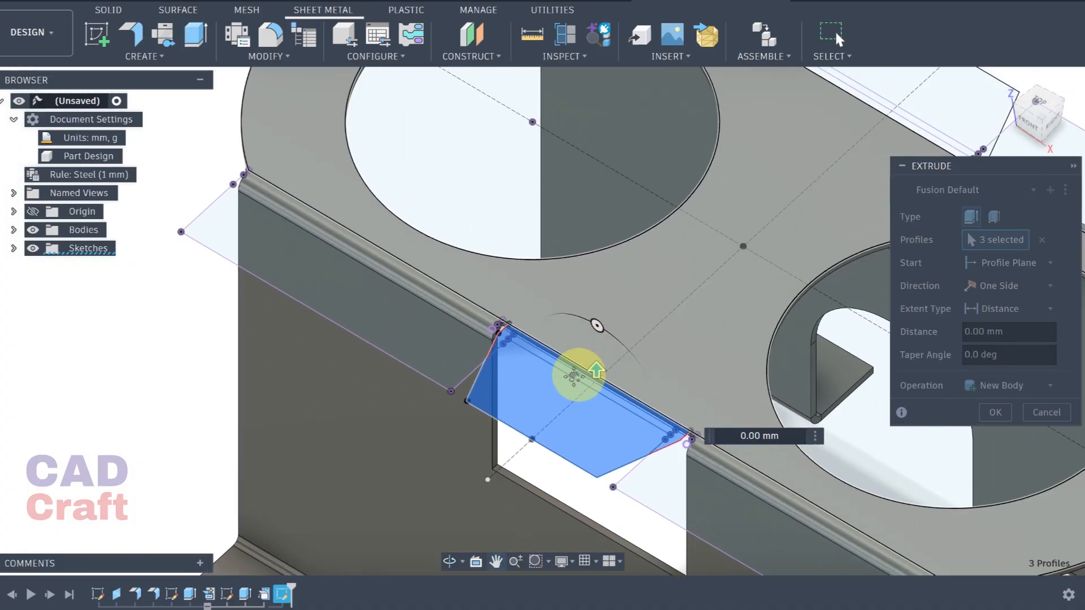
middle_click_drag(574, 377, 220, 468)
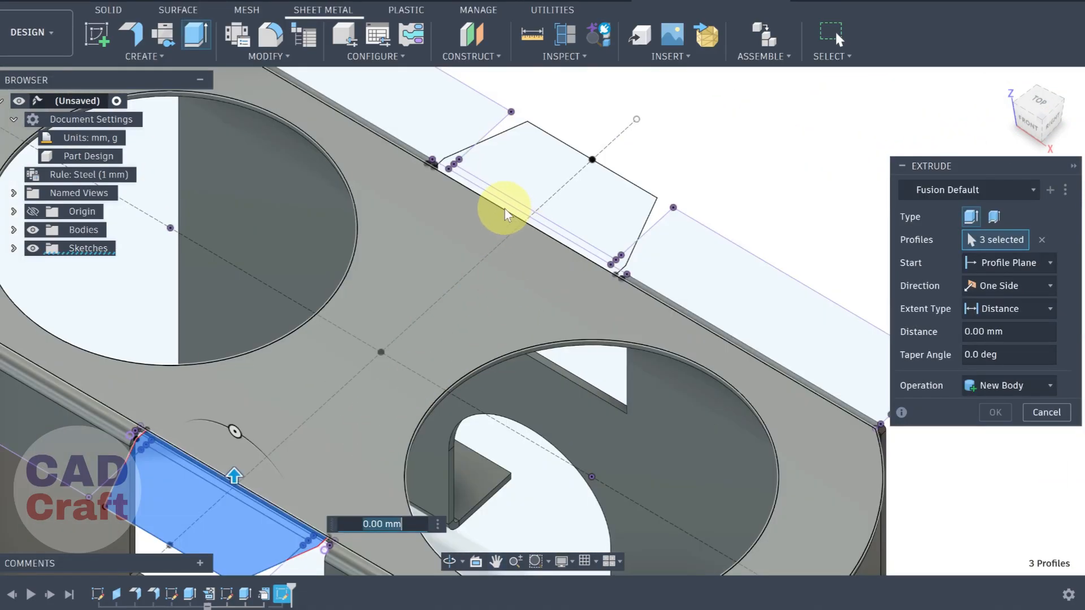
scroll(490, 170, "up", 7)
left_click(483, 253)
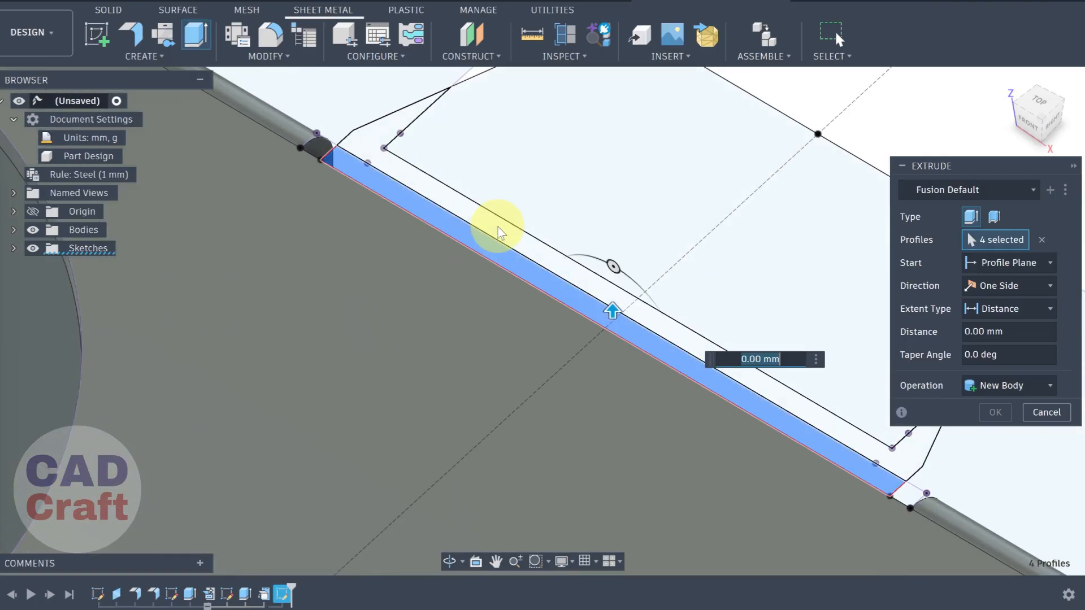
left_click(556, 195)
scroll(564, 323, "down", 10)
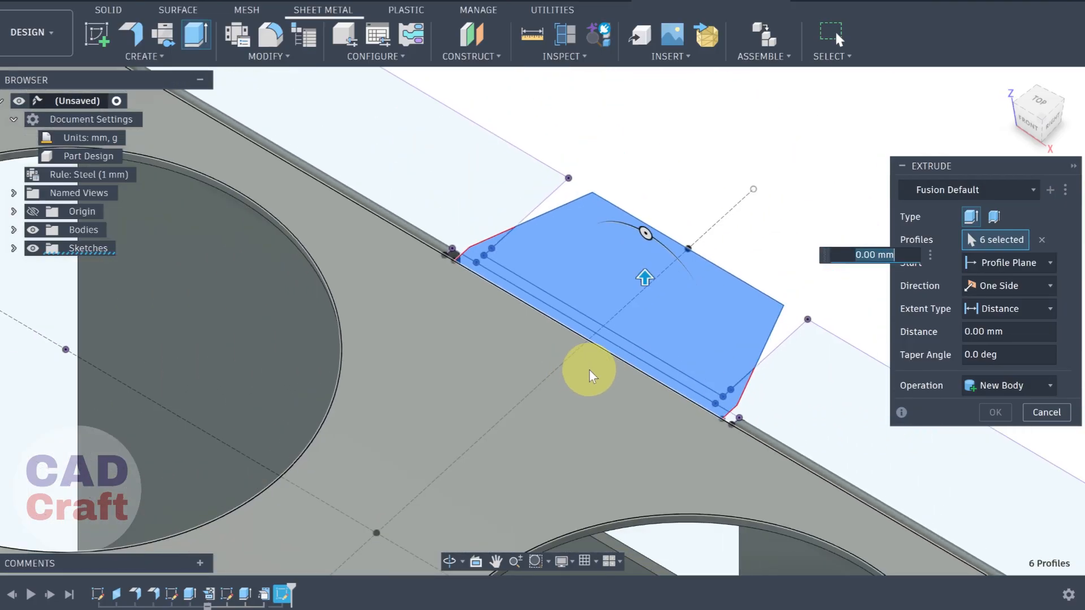
middle_click_drag(524, 408, 678, 226)
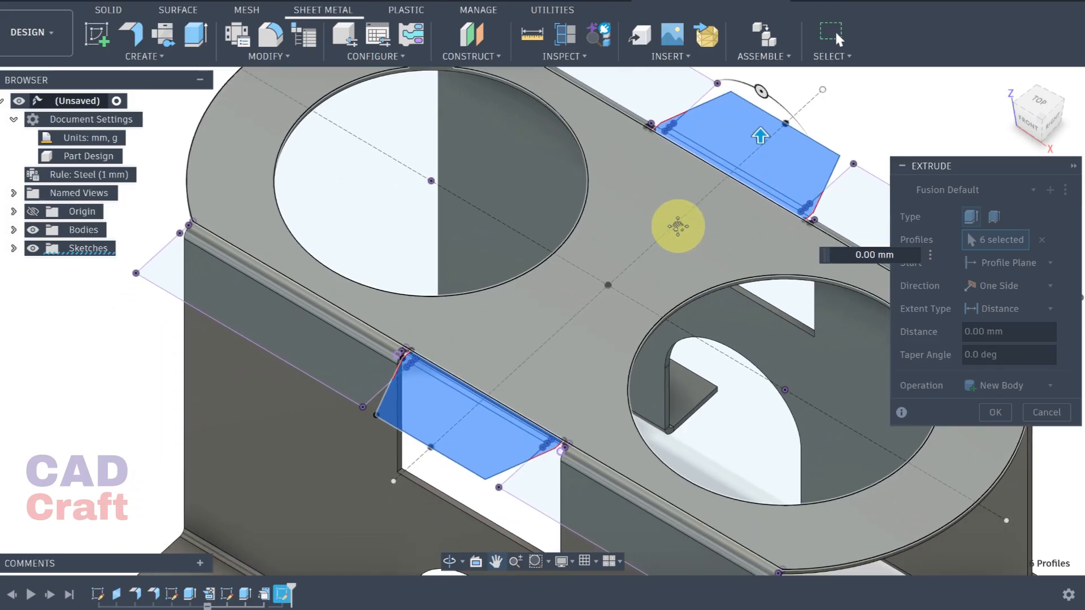
scroll(503, 361, "up", 3)
scroll(503, 362, "up", 1)
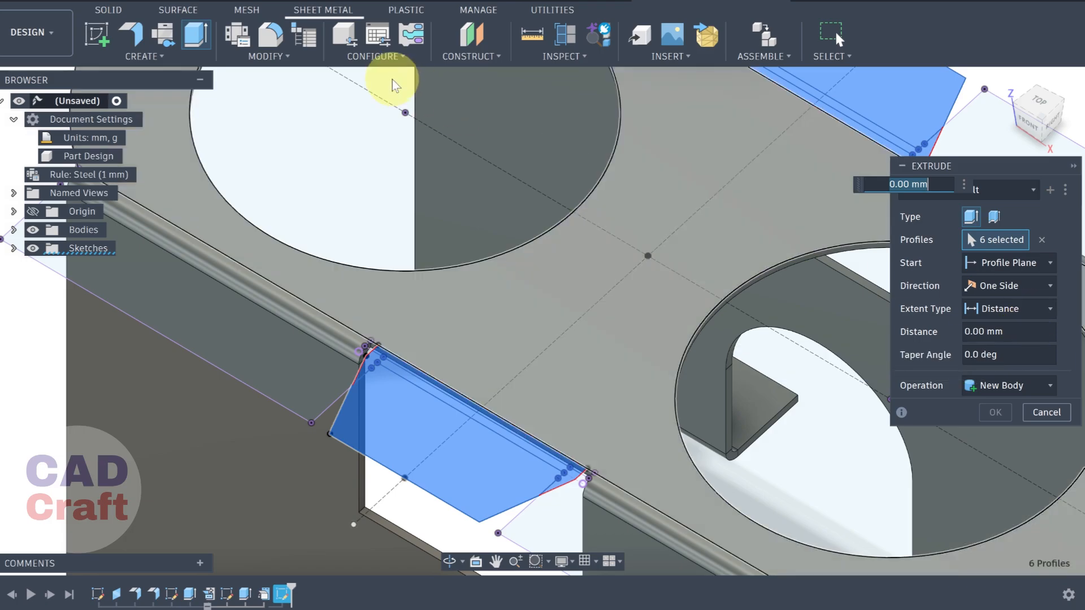
Step: Start a base flange using the three adjoining profiles that make up the front tab
left_click(130, 33)
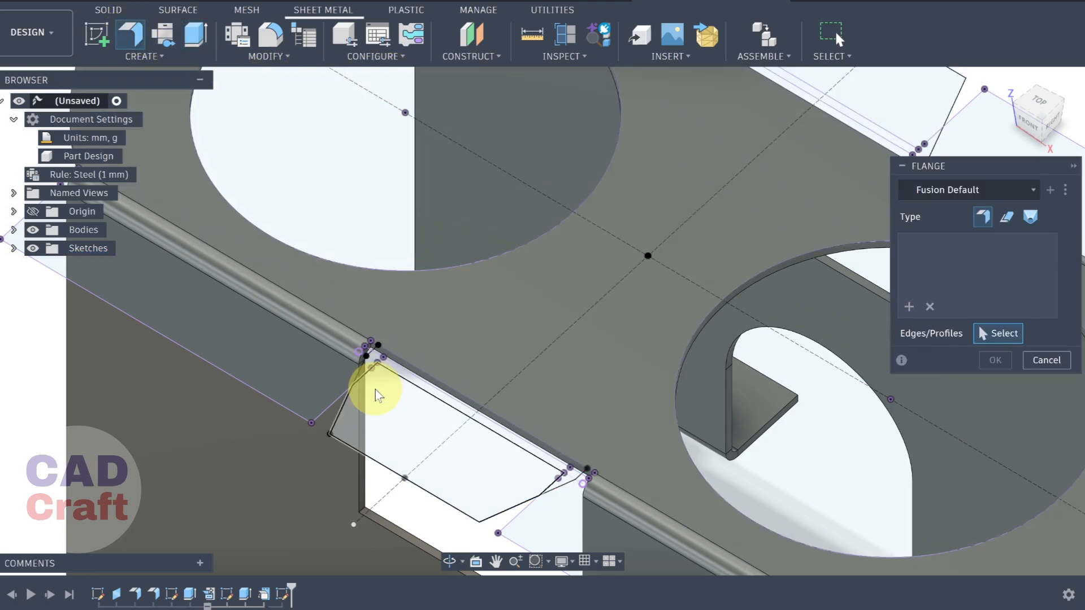
scroll(370, 368, "down", 2)
scroll(372, 368, "up", 3)
scroll(373, 368, "up", 3)
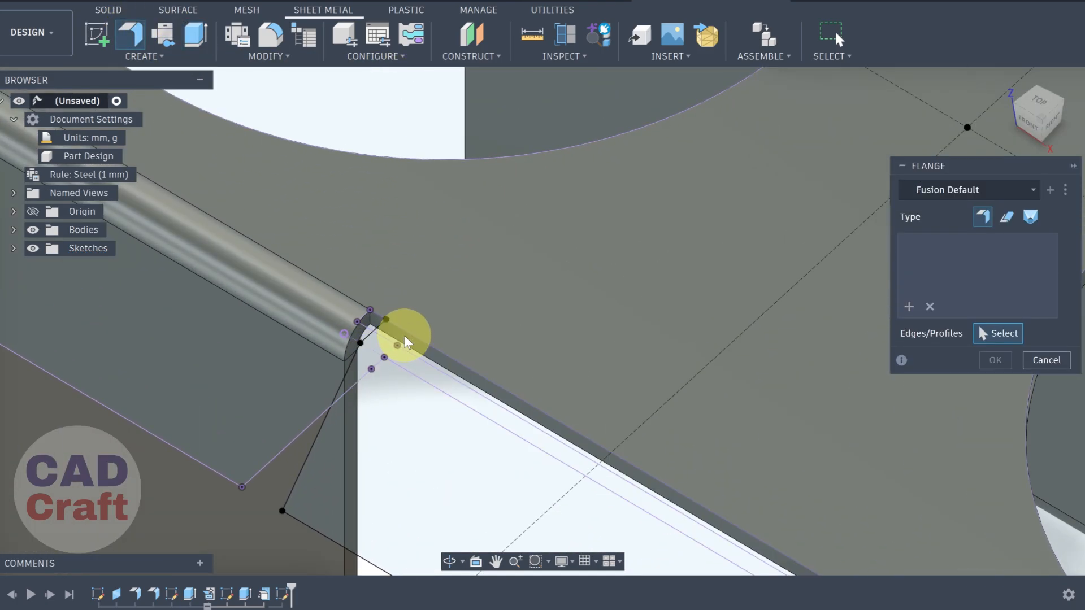
left_click(399, 339)
left_click(372, 373)
left_click(478, 295)
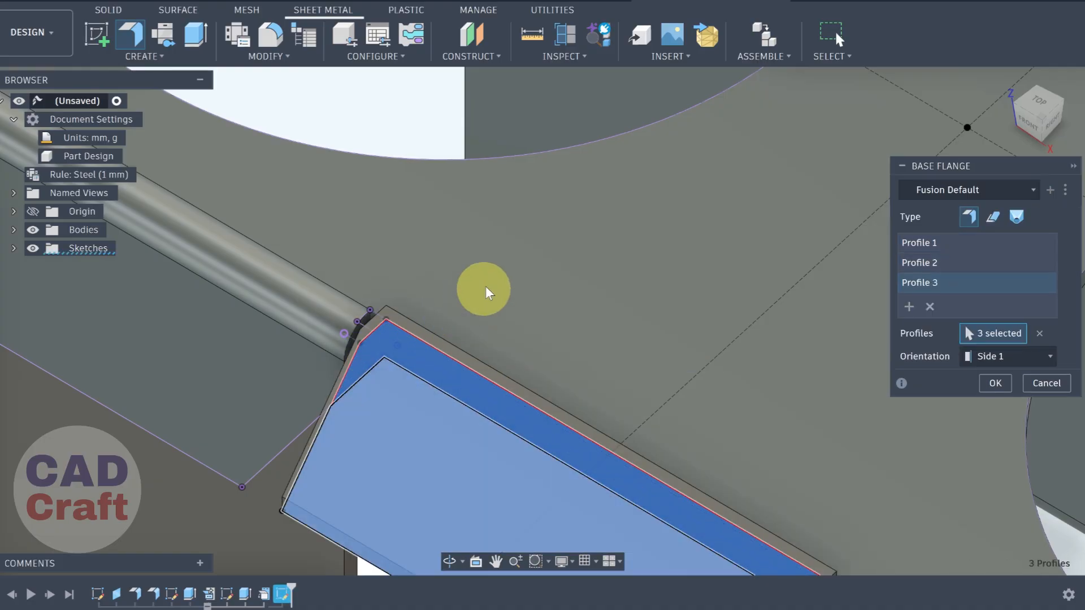
Step: Add the three profiles of the opposite rear tab to the base flange
scroll(494, 273, "down", 4)
middle_click_drag(751, 177, 555, 361)
scroll(587, 190, "up", 2)
scroll(576, 206, "up", 2)
left_click(546, 276)
left_click(550, 270)
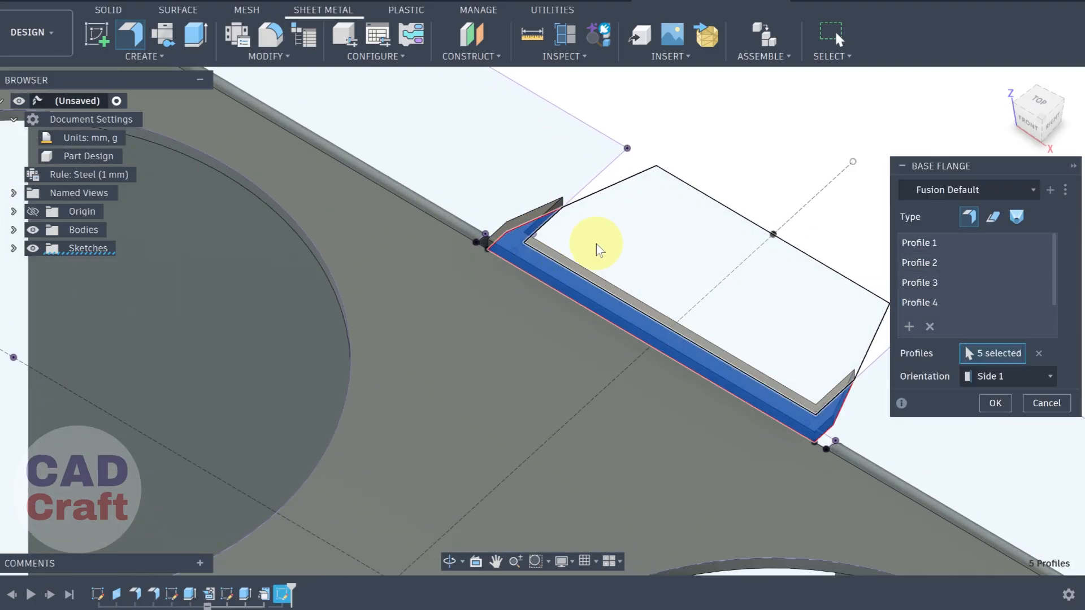
left_click(610, 236)
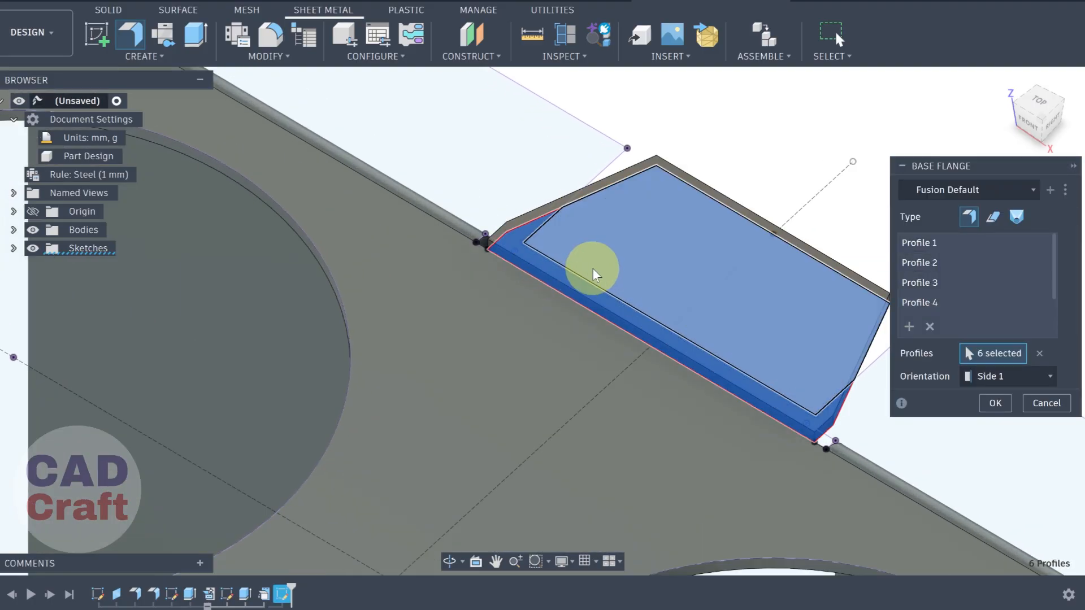
Step: Set the base flange orientation to Side 2 and create both tabs
middle_click_drag(583, 295, 503, 237, "shift")
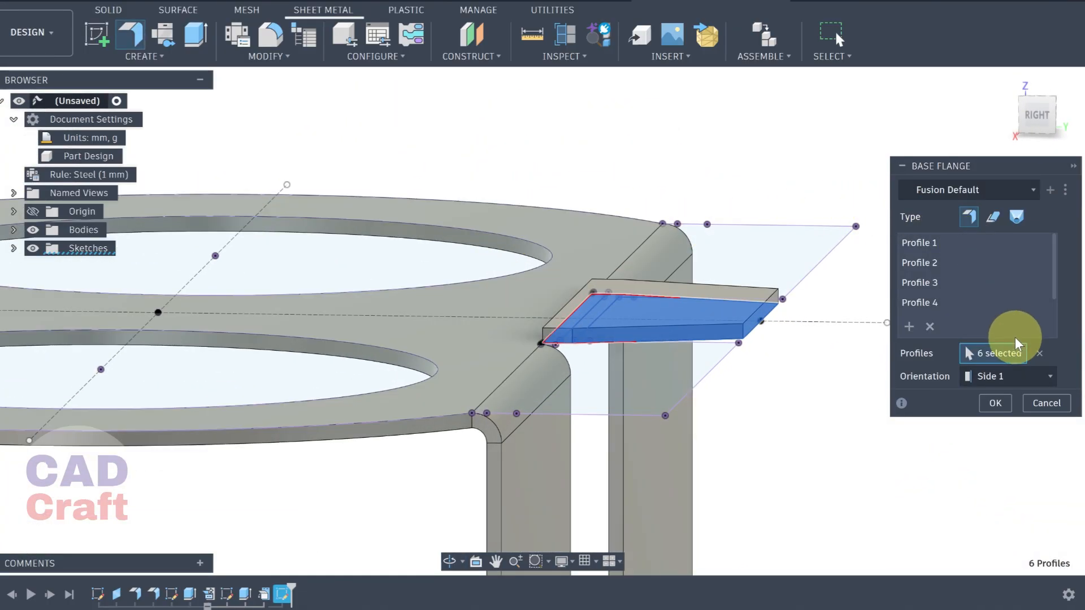
left_click(1038, 375)
left_click(1004, 412)
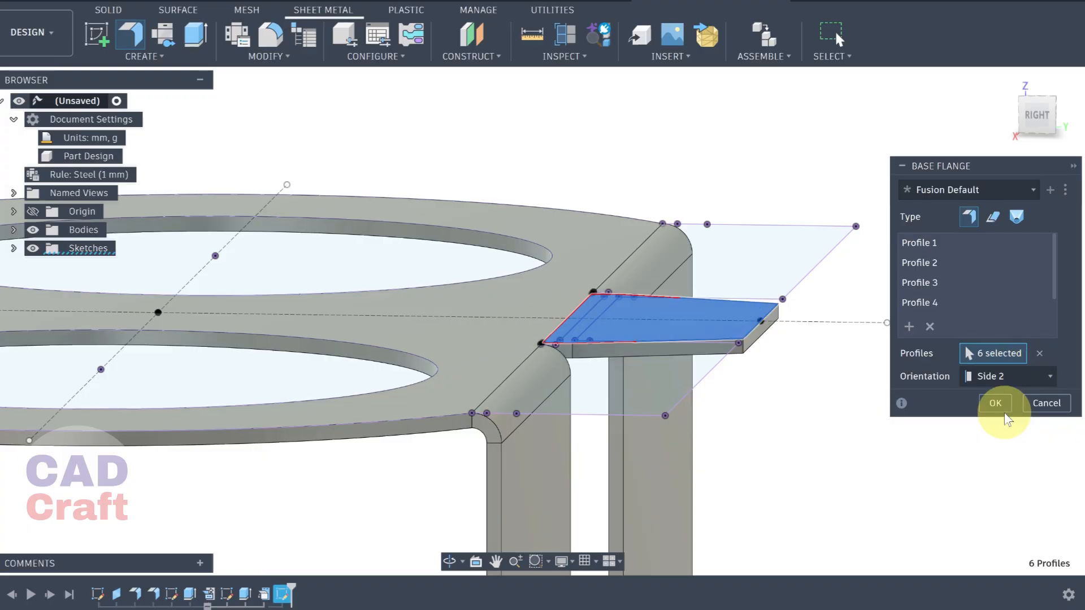
scroll(718, 324, "down", 4)
middle_click_drag(623, 365, 757, 280, "shift")
left_click(995, 402)
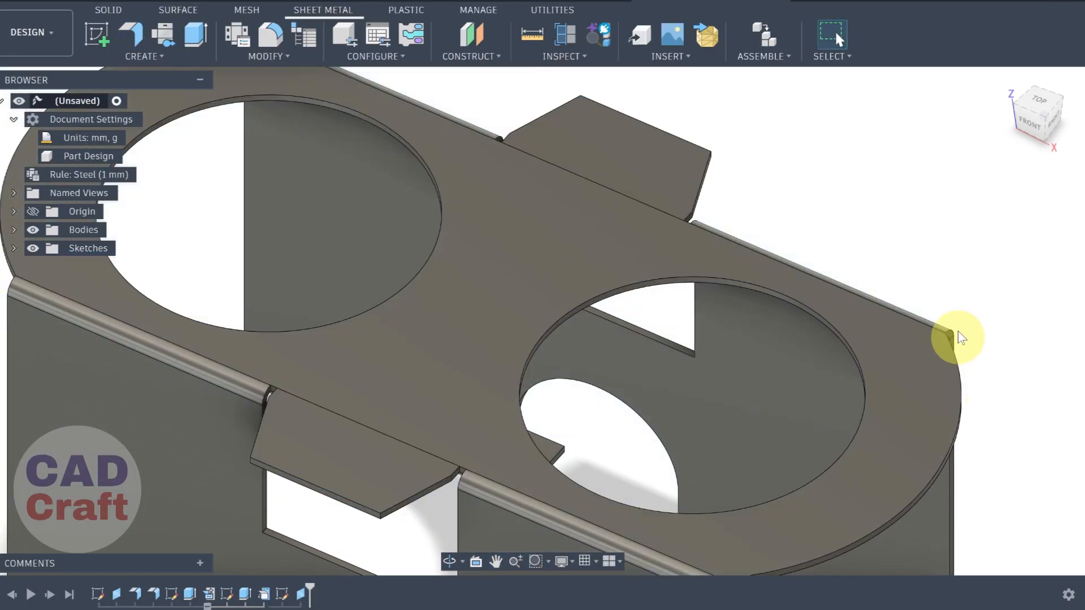
scroll(965, 347, "down", 3)
scroll(918, 222, "up", 3)
middle_click_drag(905, 221, 816, 256, "shift")
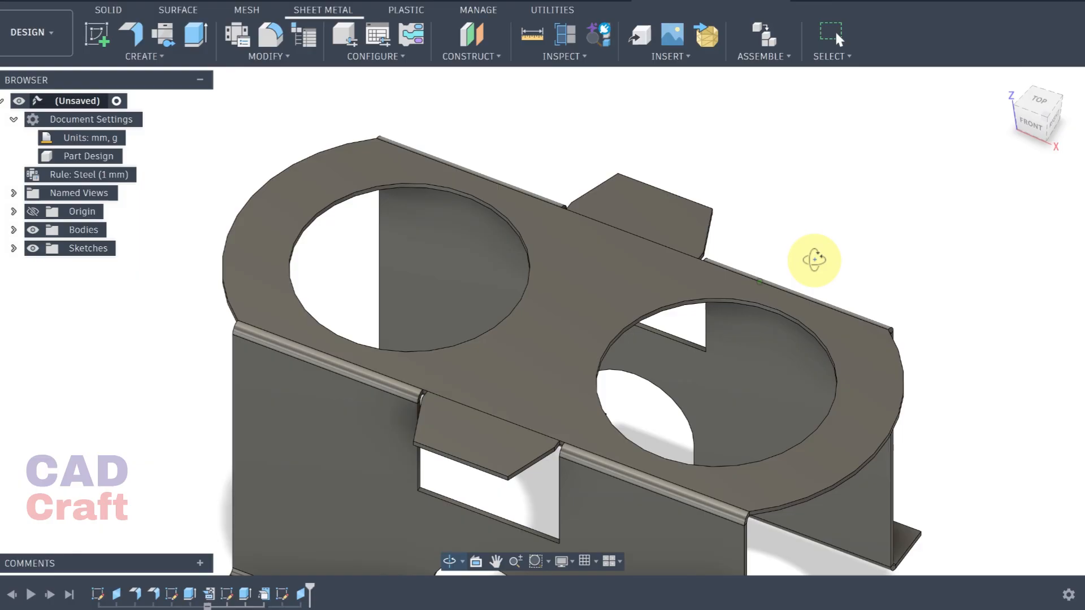
left_click(267, 56)
left_click(270, 73)
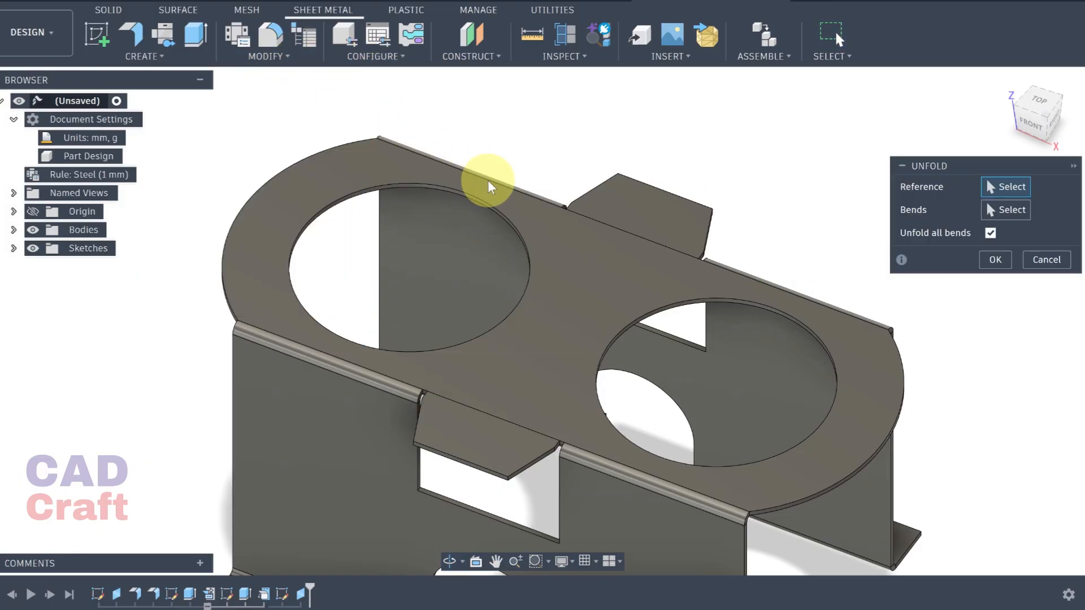
scroll(526, 359, "up", 3)
left_click(532, 356)
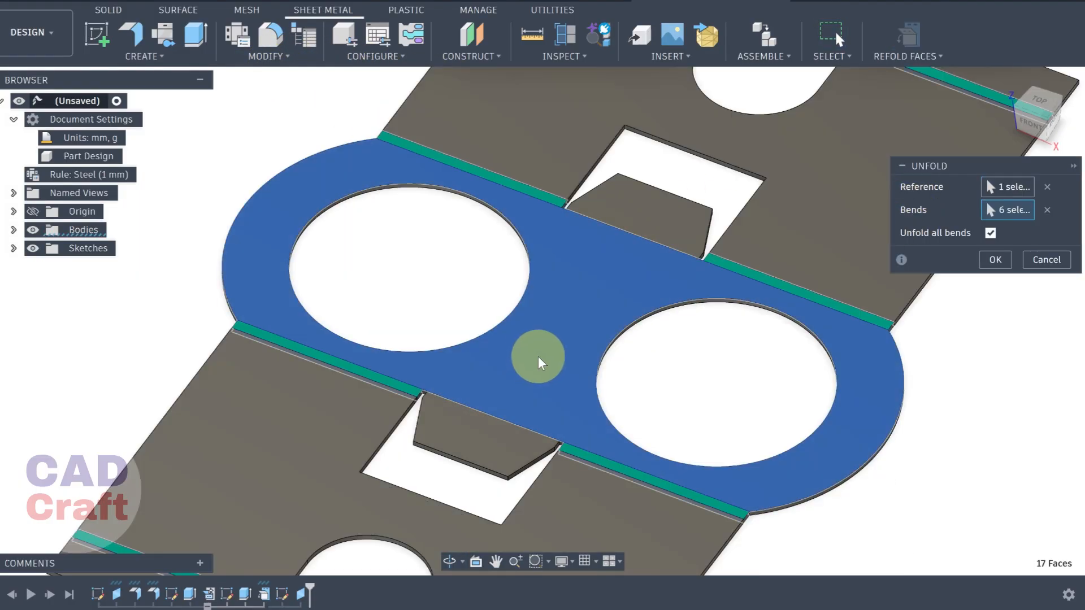
left_click(1046, 258)
scroll(784, 300, "down", 3)
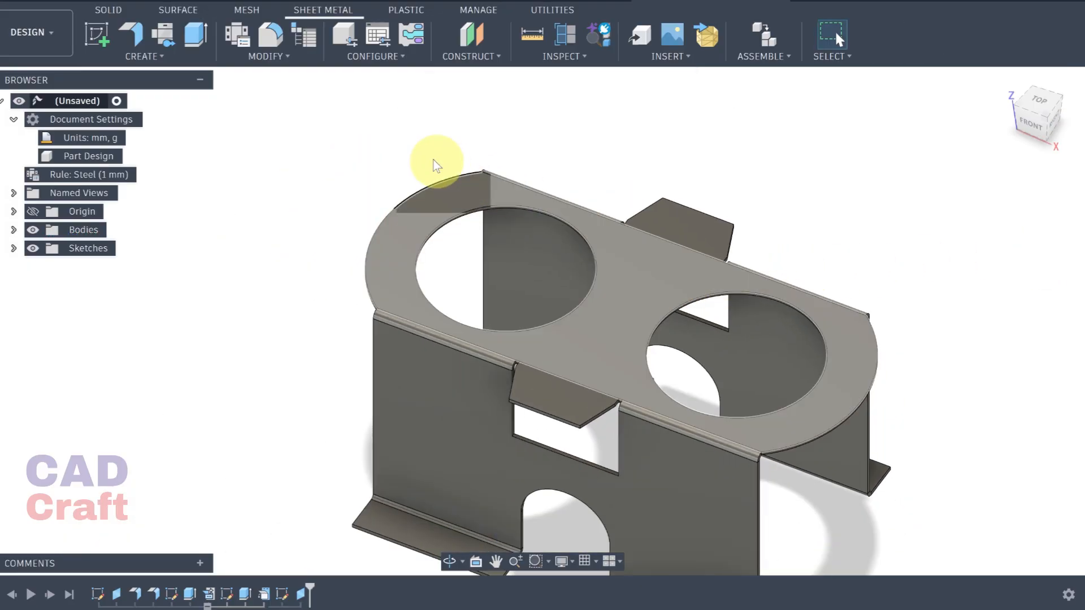
Step: Sketch horizontal and vertical midpoint construction lines through the origin on the holder's top face
left_click(96, 34)
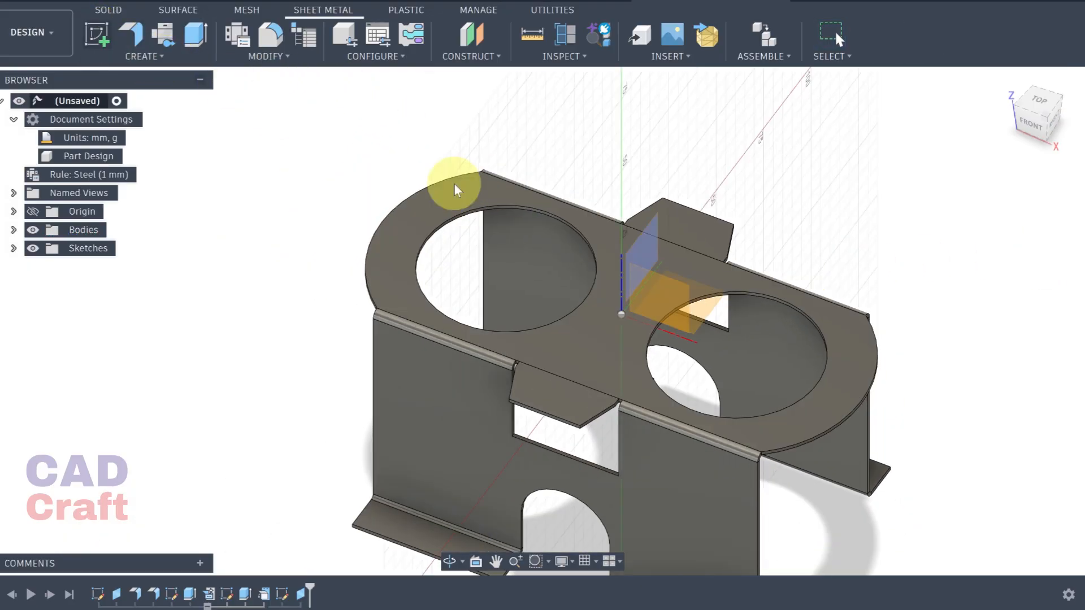
left_click(590, 332)
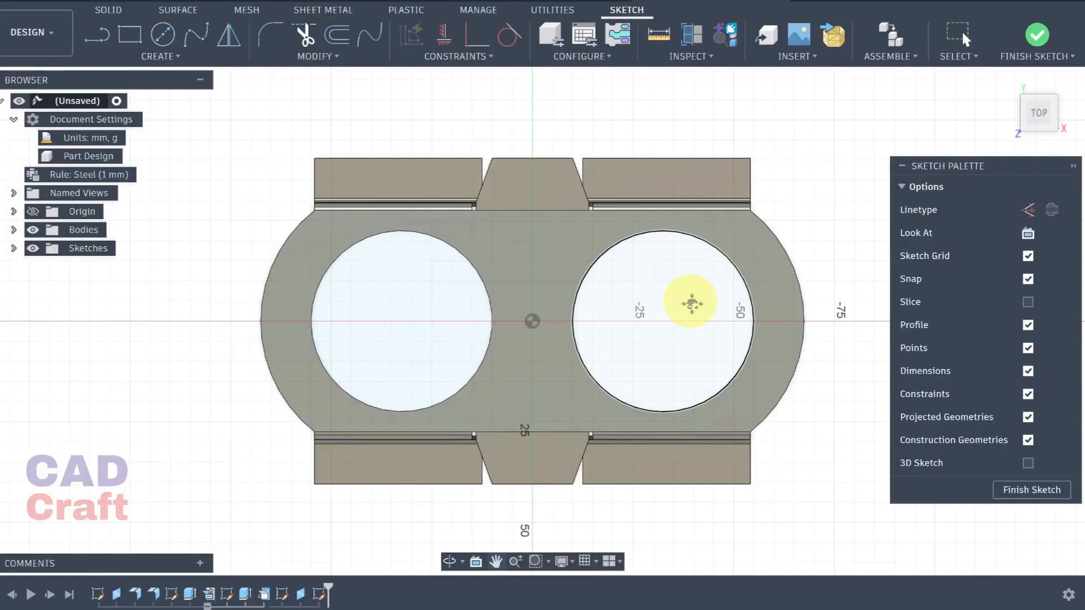
left_click(146, 55)
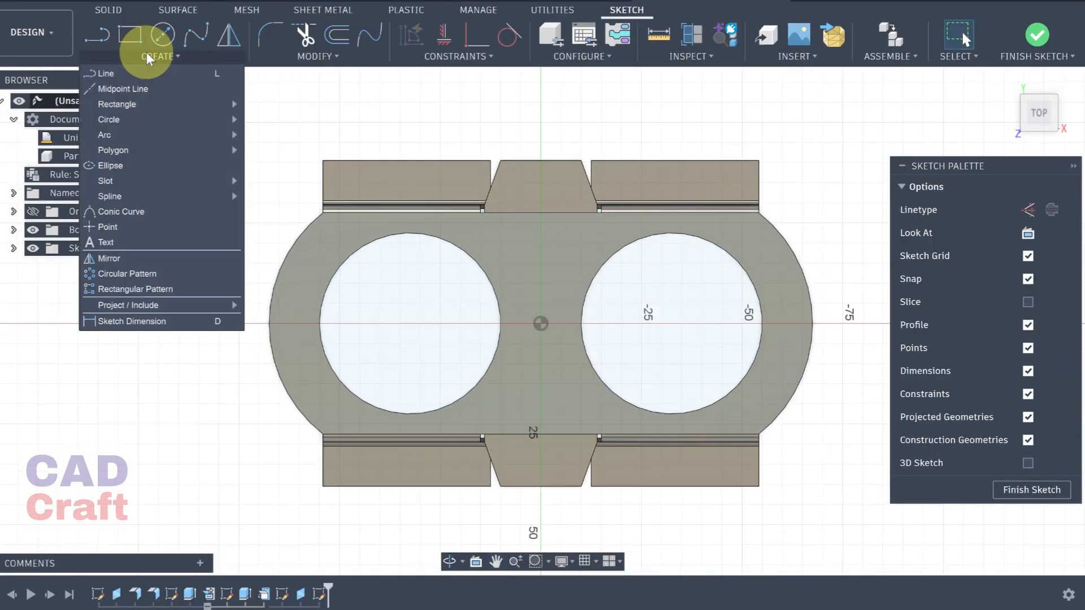
left_click(130, 90)
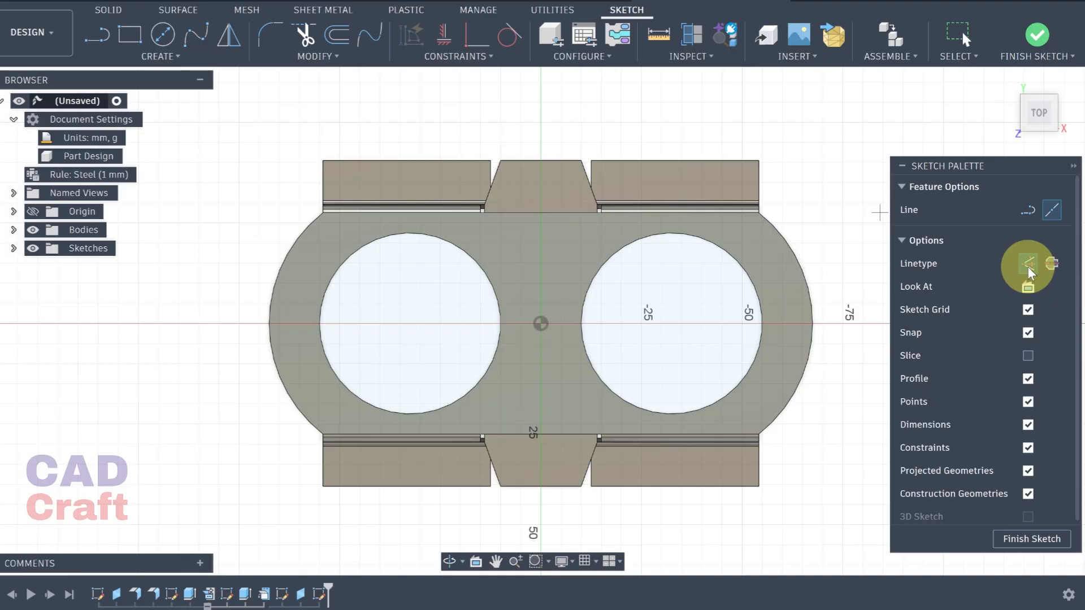
left_click(541, 323)
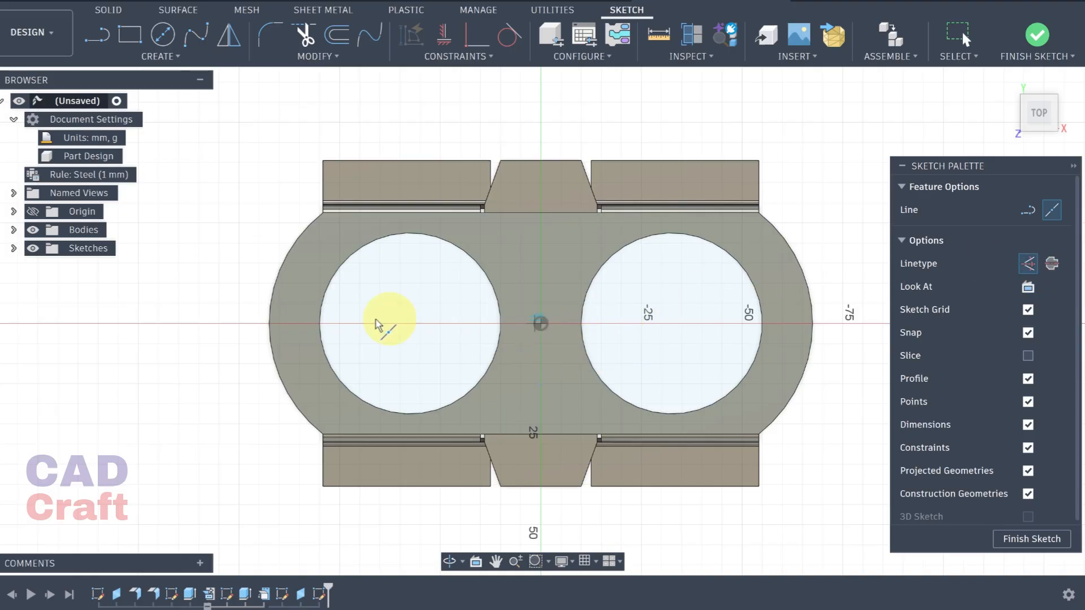
left_click(236, 323)
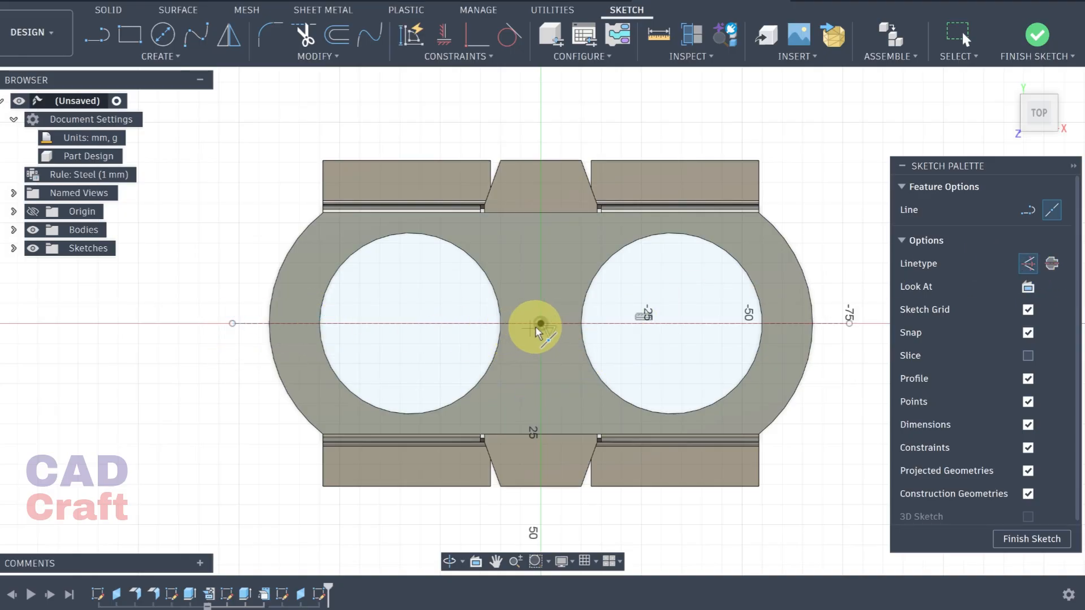
left_click_drag(547, 312, 540, 123)
Step: Draw a 15 mm solid-line circle on the front tab, centred on the vertical construction line
scroll(538, 452, "up", 4)
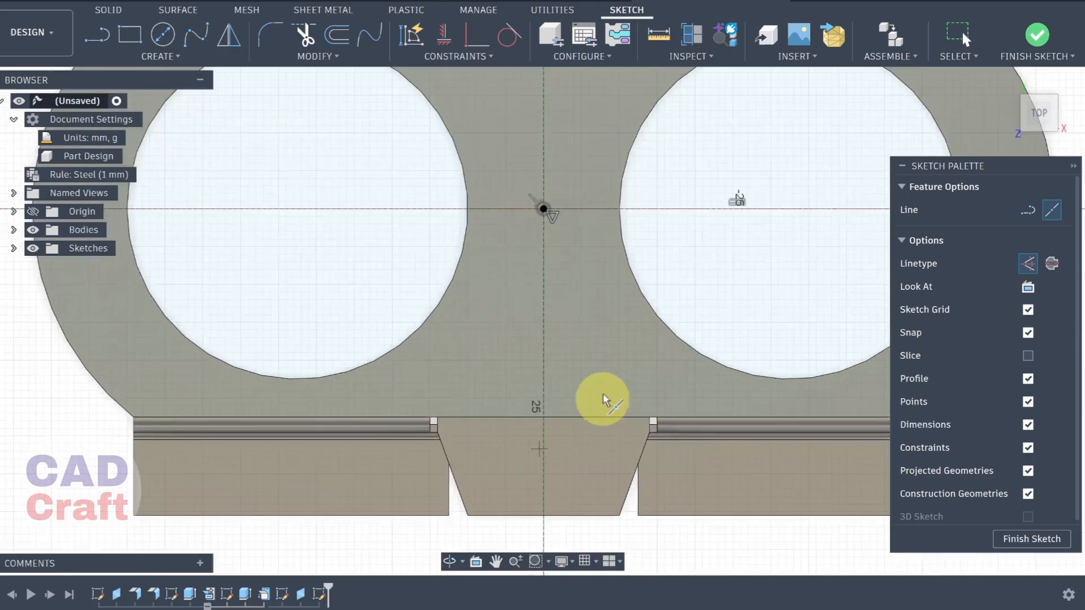
left_click(162, 34)
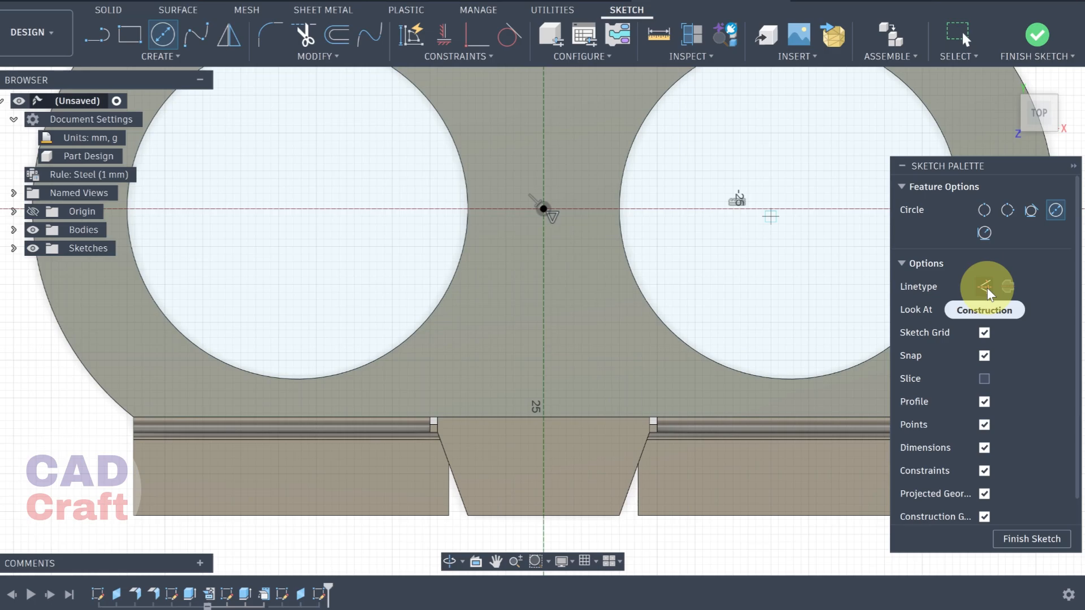
left_click(985, 288)
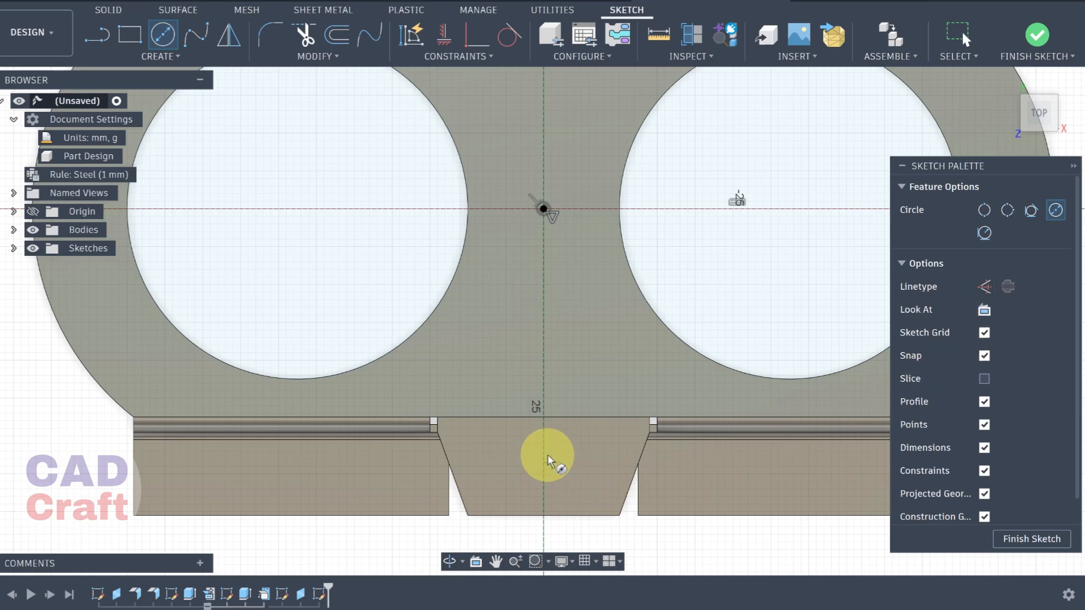
type("15")
key("Return")
key("Escape")
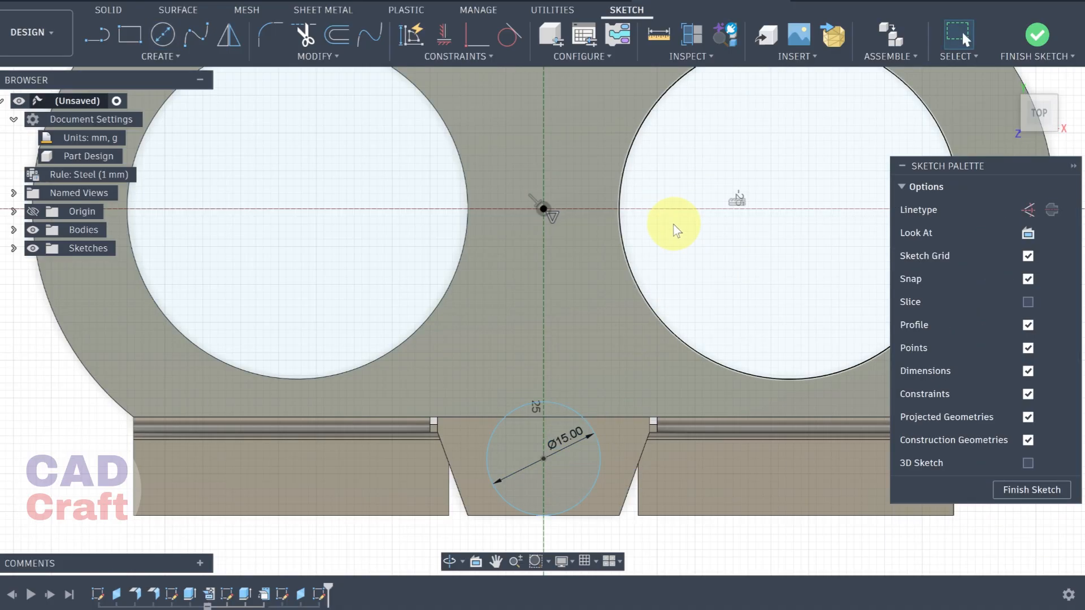
Step: Mirror the 15 mm circle across the horizontal construction line onto the rear tab
scroll(673, 223, "down", 3)
mouse_move(669, 242)
middle_mouse_down()
mouse_move(593, 344)
mouse_move(570, 343)
mouse_move(571, 331)
middle_mouse_up()
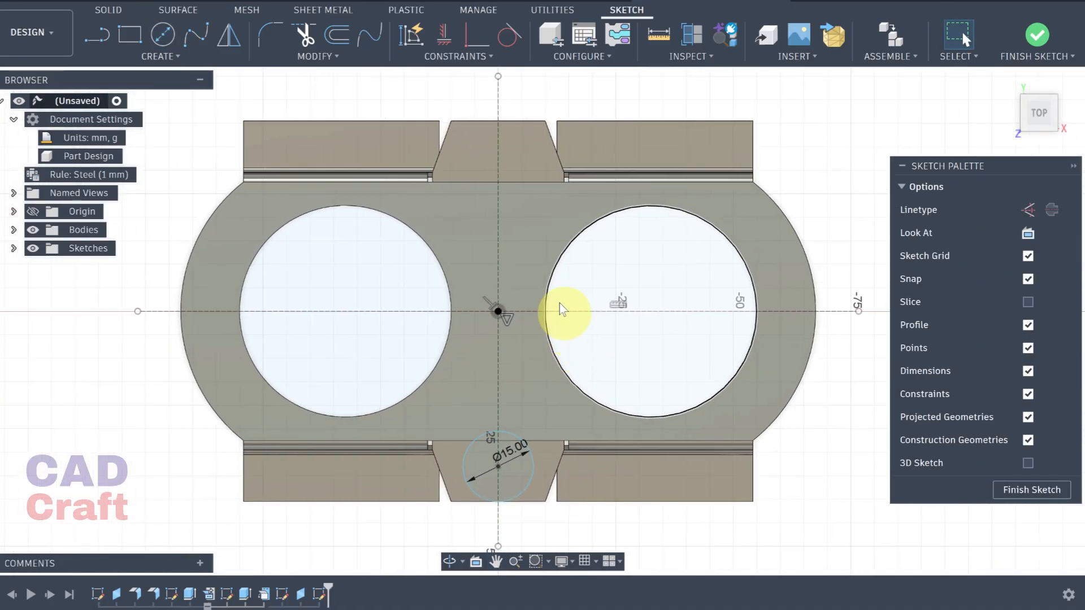
left_click(228, 35)
left_click(502, 432)
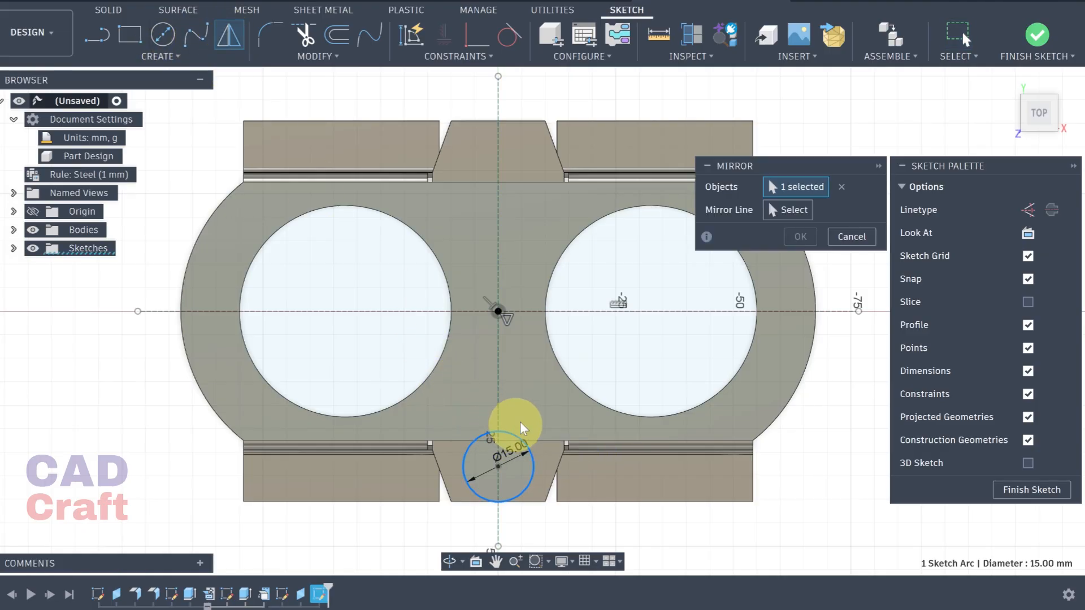
left_click(692, 311)
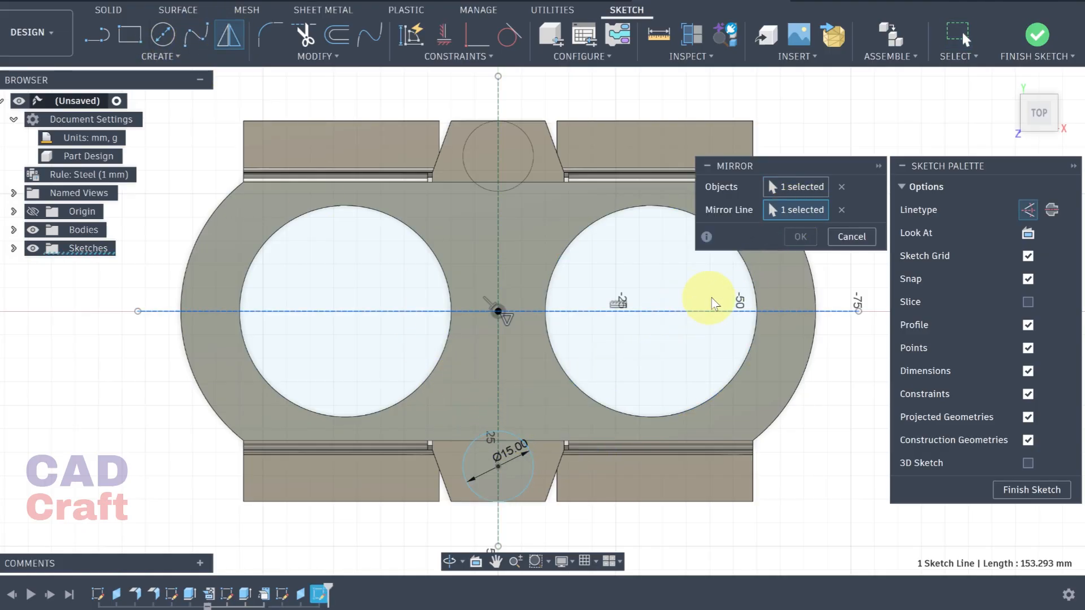
left_click(800, 237)
Step: Dimension the distance between the two circle centres as 56 mm and finish the sketch
left_click(161, 56)
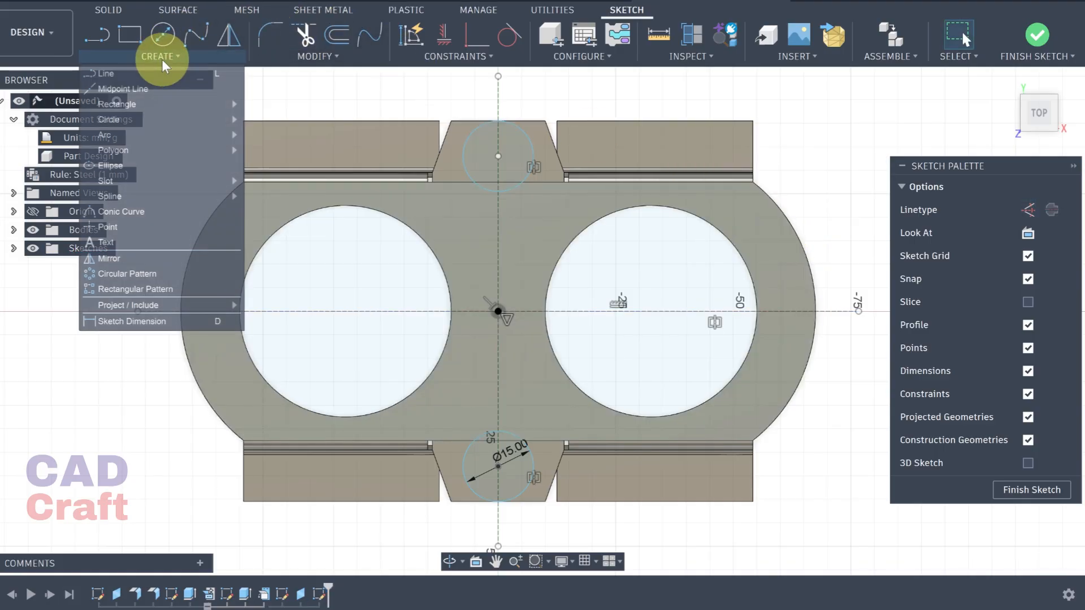
left_click(138, 321)
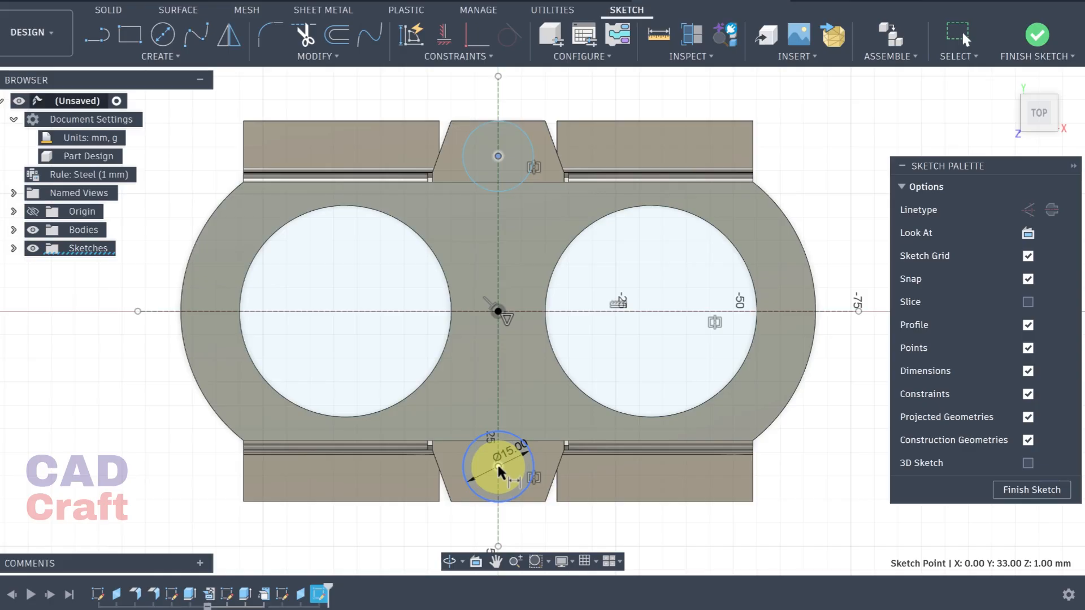
left_click(384, 278)
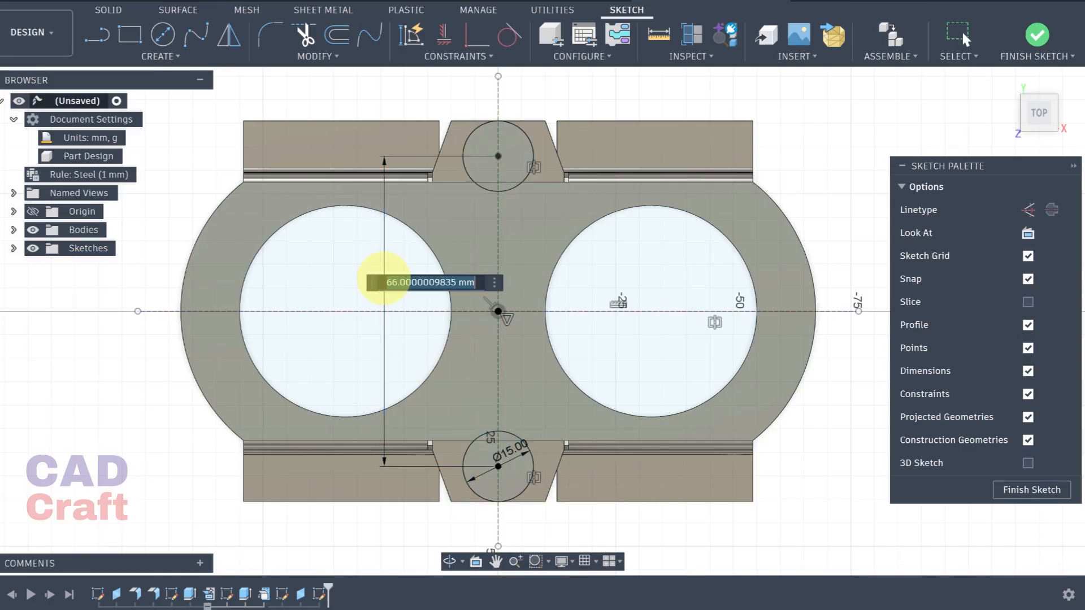
type("56")
key("Return")
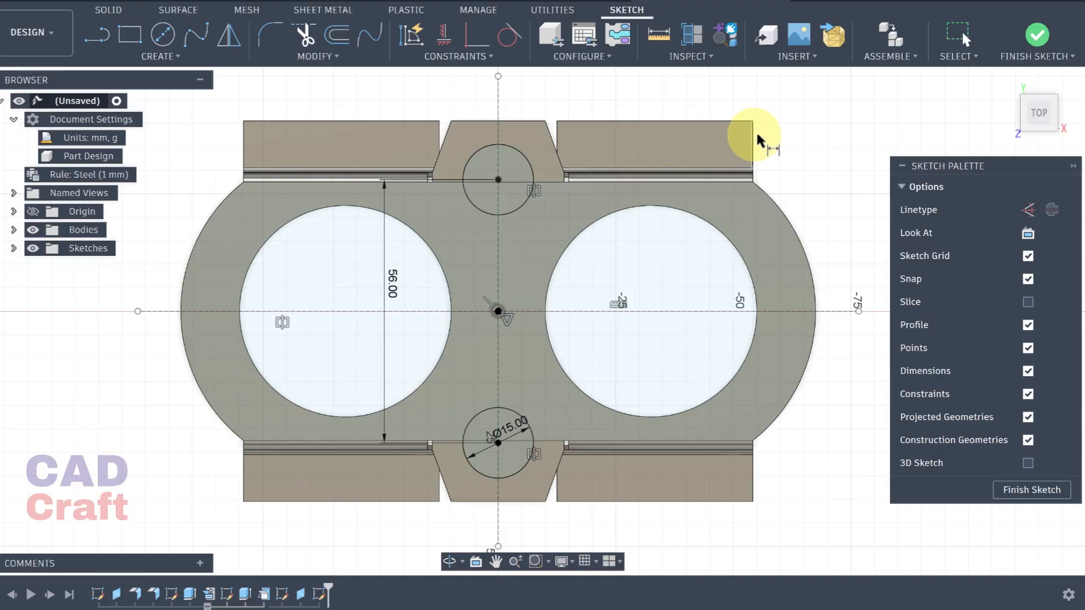
left_click(1038, 37)
Step: Extrude all four half-circle profiles in the Symmetric direction to cut round holes through both tabs
mouse_move(574, 339)
middle_mouse_down("shift")
mouse_move(545, 262)
mouse_move(492, 257)
middle_mouse_up("shift")
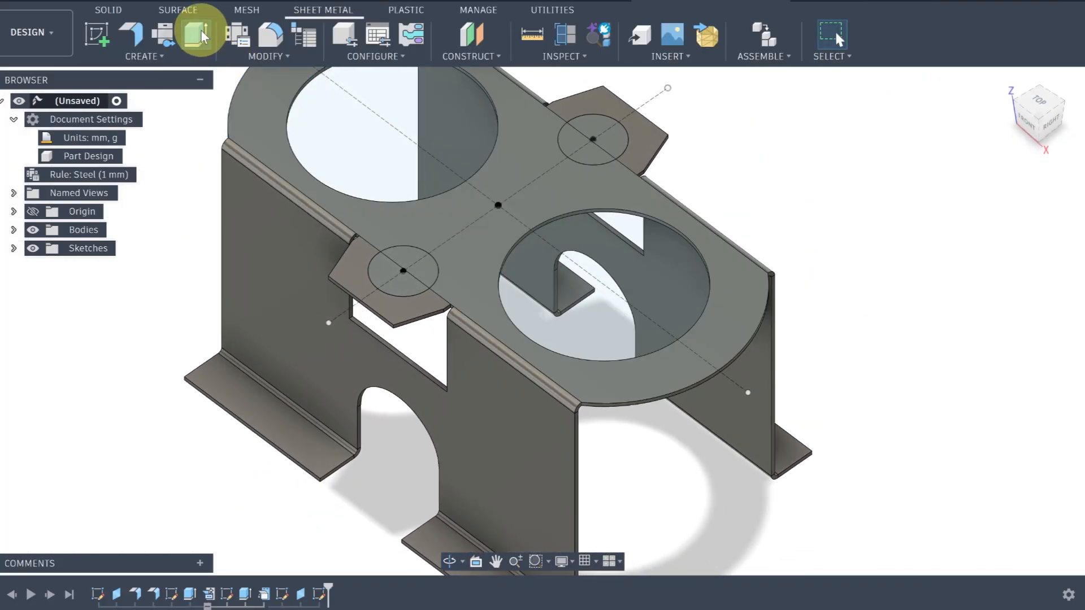
left_click(195, 34)
left_click(390, 276)
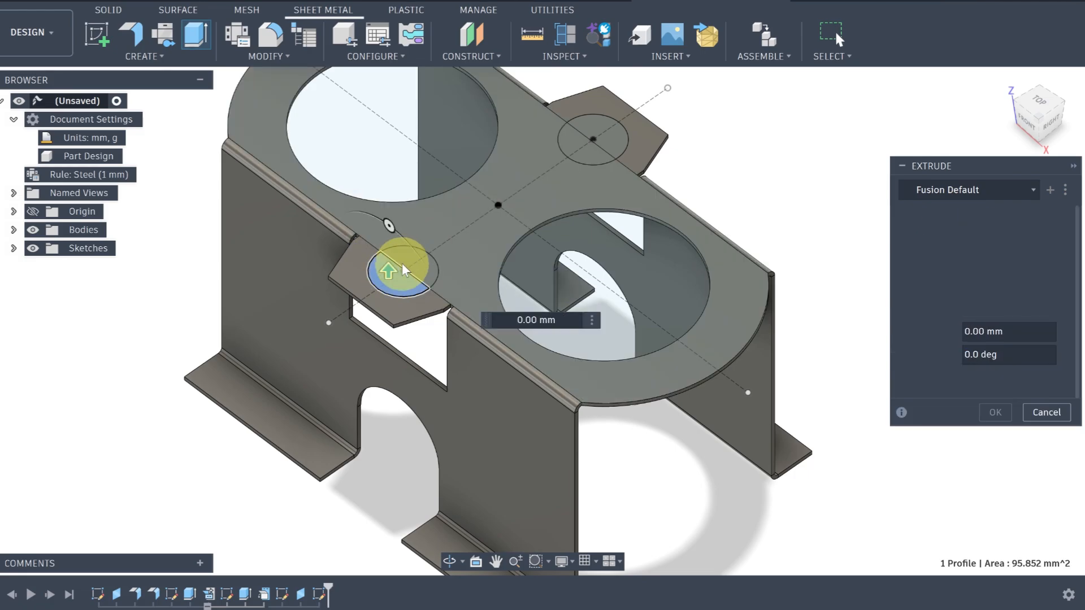
left_click(405, 256)
left_click(574, 149)
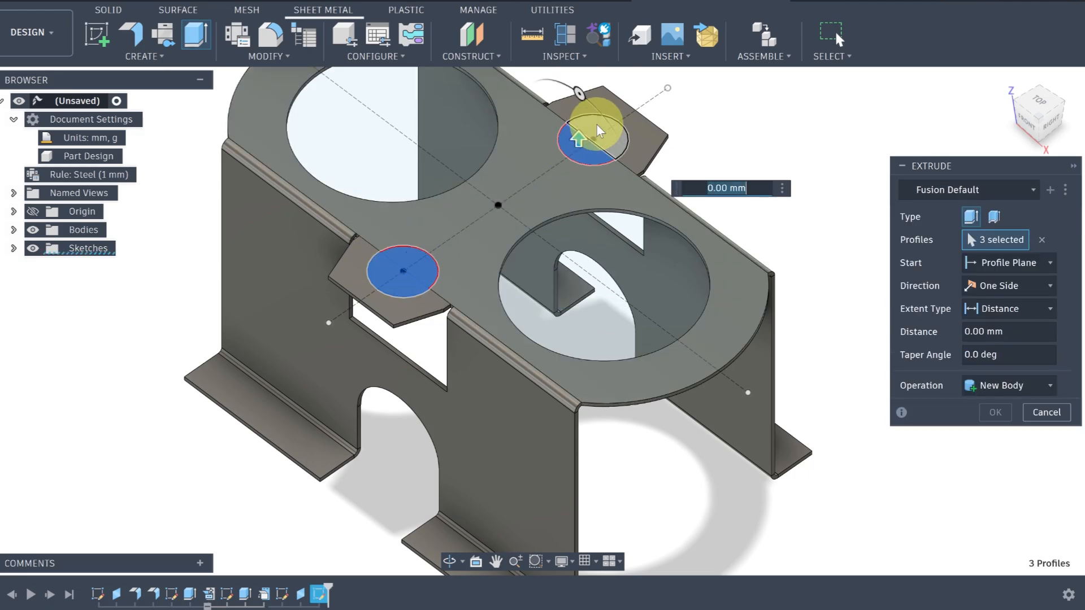
left_click(595, 124)
left_click(1004, 286)
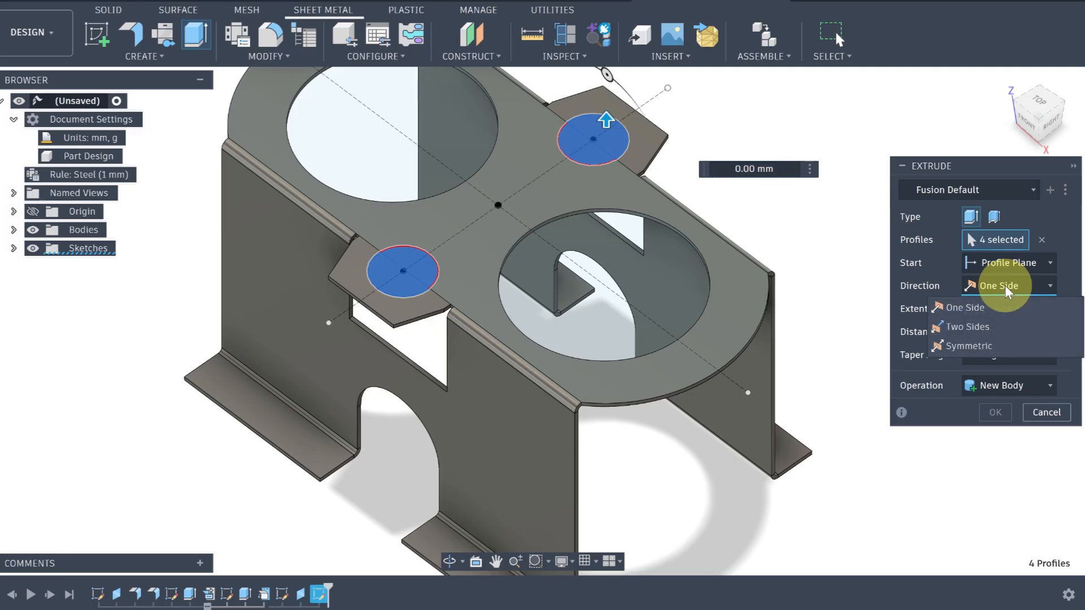
left_click(988, 343)
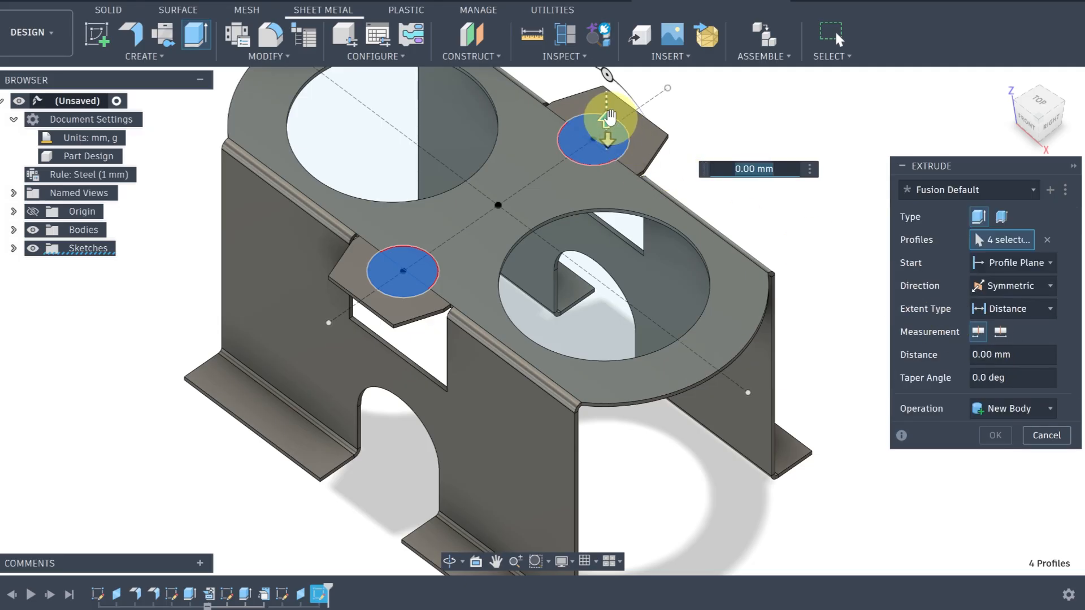
left_click_drag(608, 115, 603, 108)
middle_click_drag(623, 267, 610, 285, "shift")
left_click(994, 458)
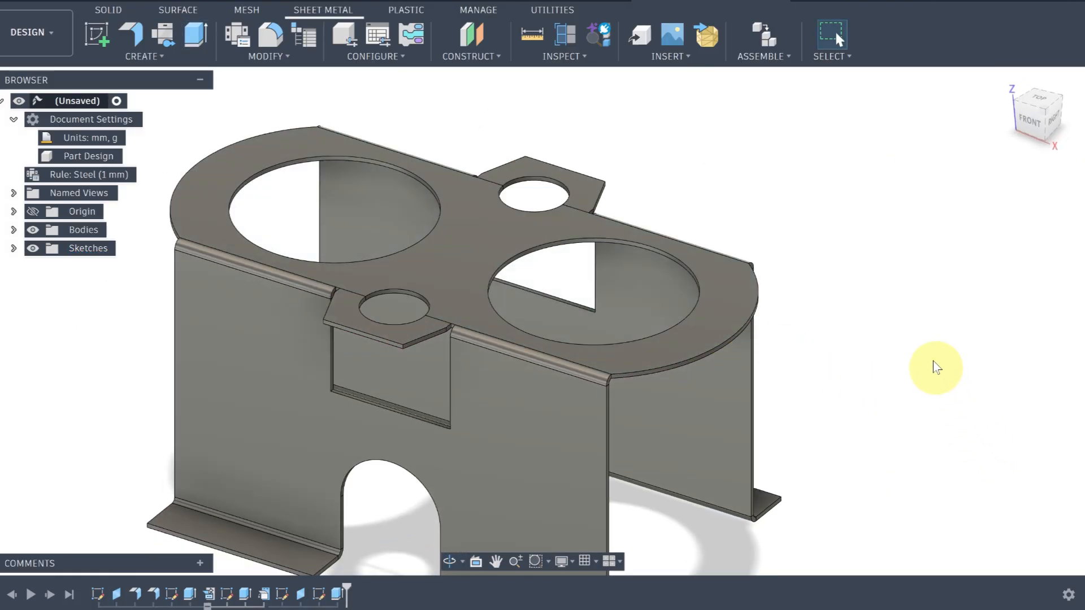
Step: Start a sketch on the rear-left foot flange face and draw vertical and horizontal midpoint construction lines through the origin
scroll(891, 324, "down", 2)
middle_click_drag(890, 323, 936, 241)
middle_click_drag(853, 265, 819, 329, "shift")
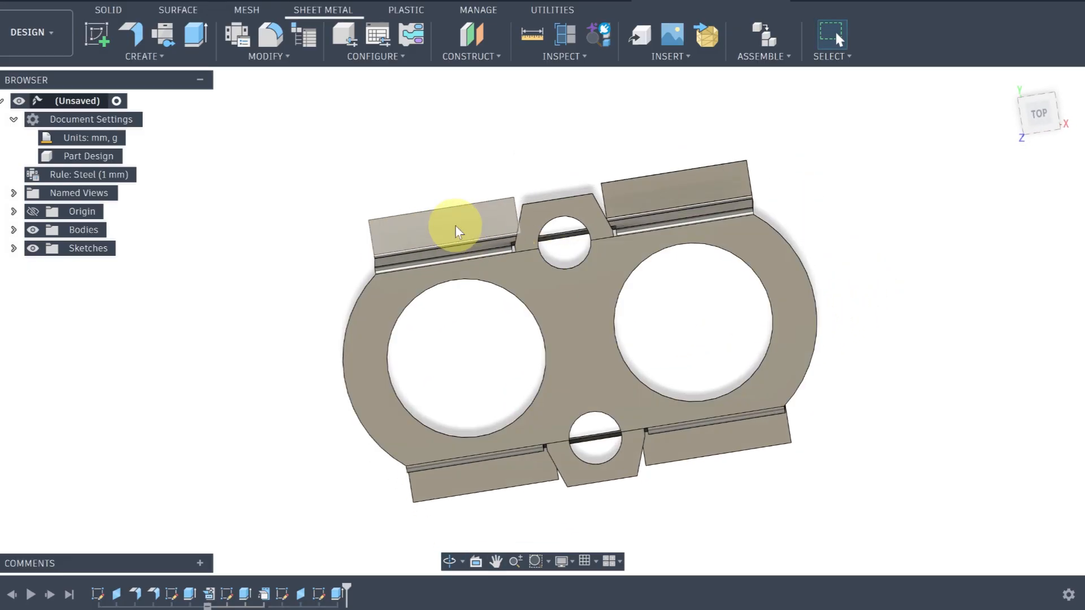
left_click(456, 226)
left_click(103, 35)
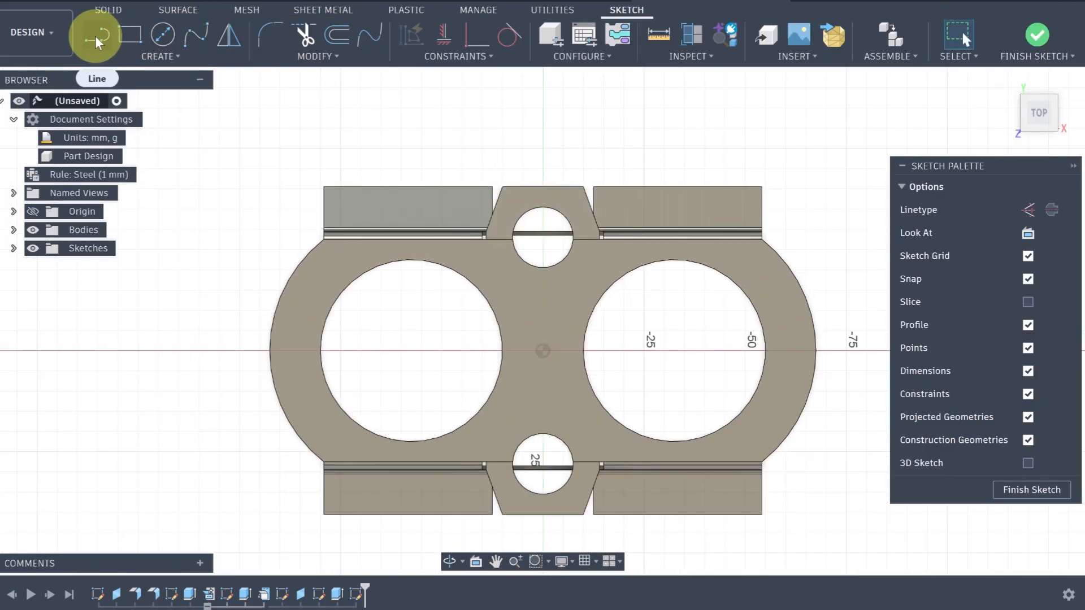
left_click(146, 55)
left_click(124, 89)
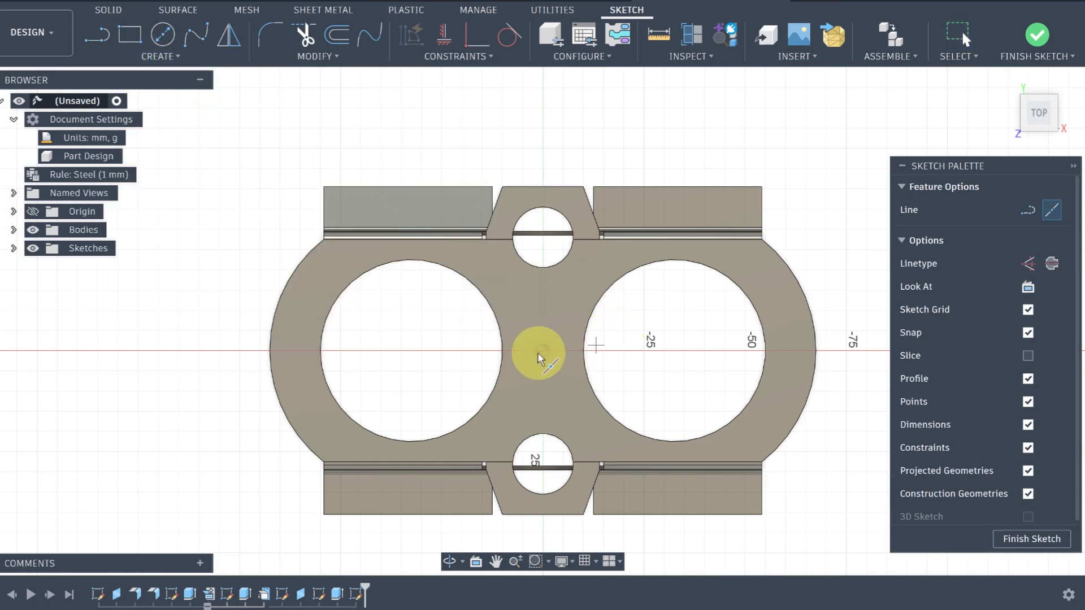
left_click(543, 352)
left_click(1031, 264)
left_click(543, 131)
left_click(546, 356)
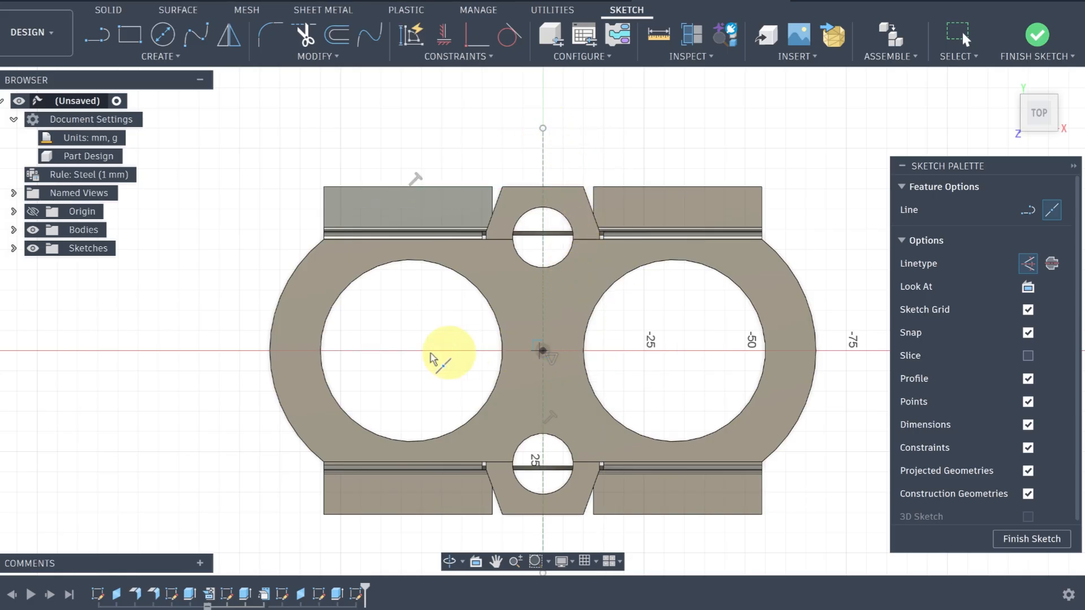
left_click(235, 352)
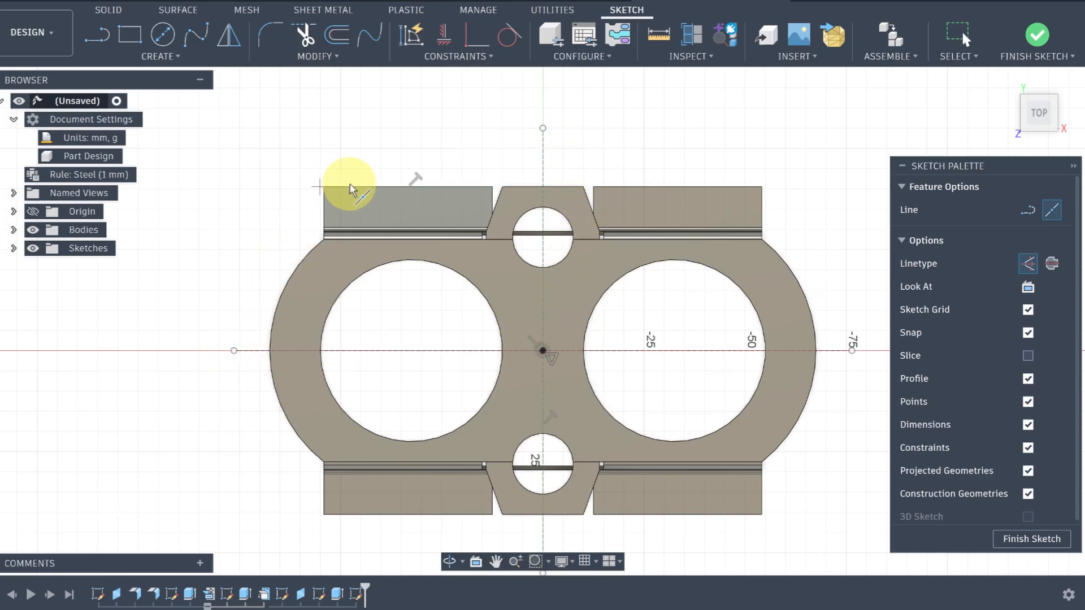
Step: Project the rear-left foot flange face into the sketch using the specified-entities selection filter and a projection link
scroll(376, 201, "up", 3)
middle_click_drag(483, 165, 484, 208)
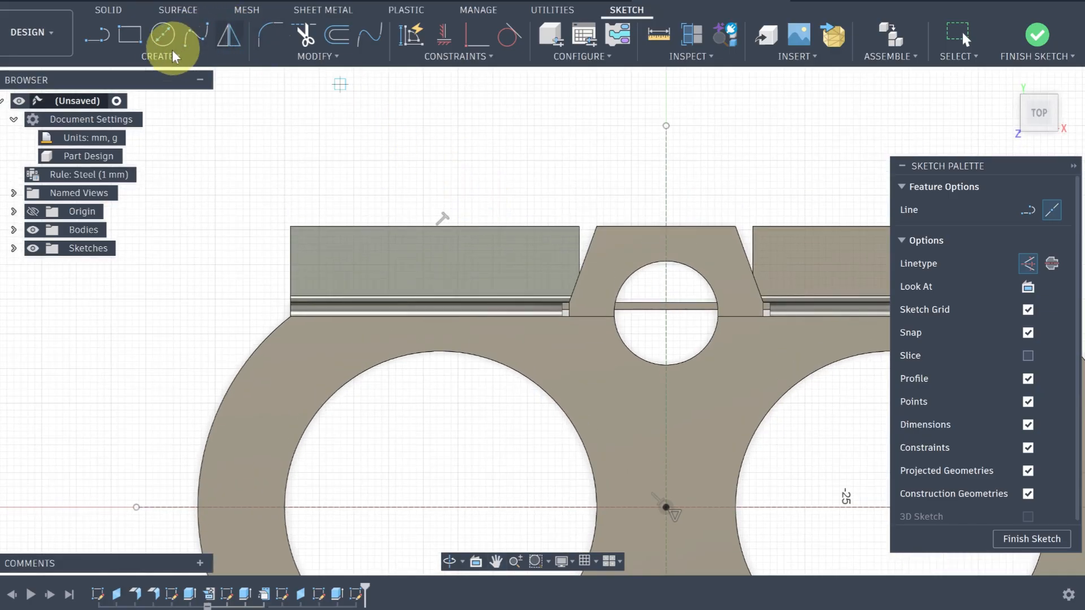
left_click(161, 56)
mouse_move(116, 308)
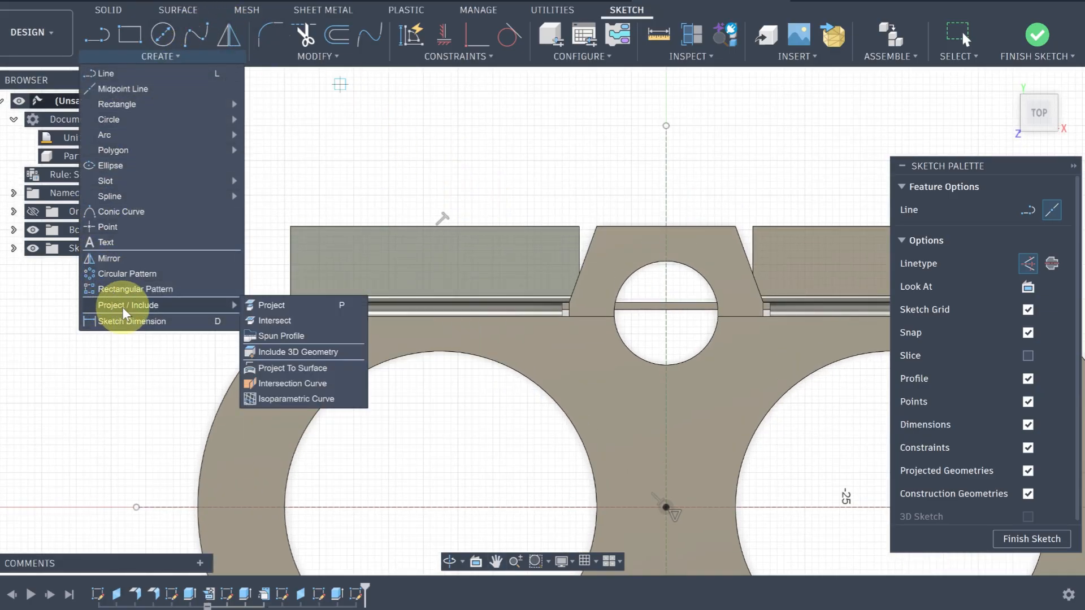
left_click(252, 305)
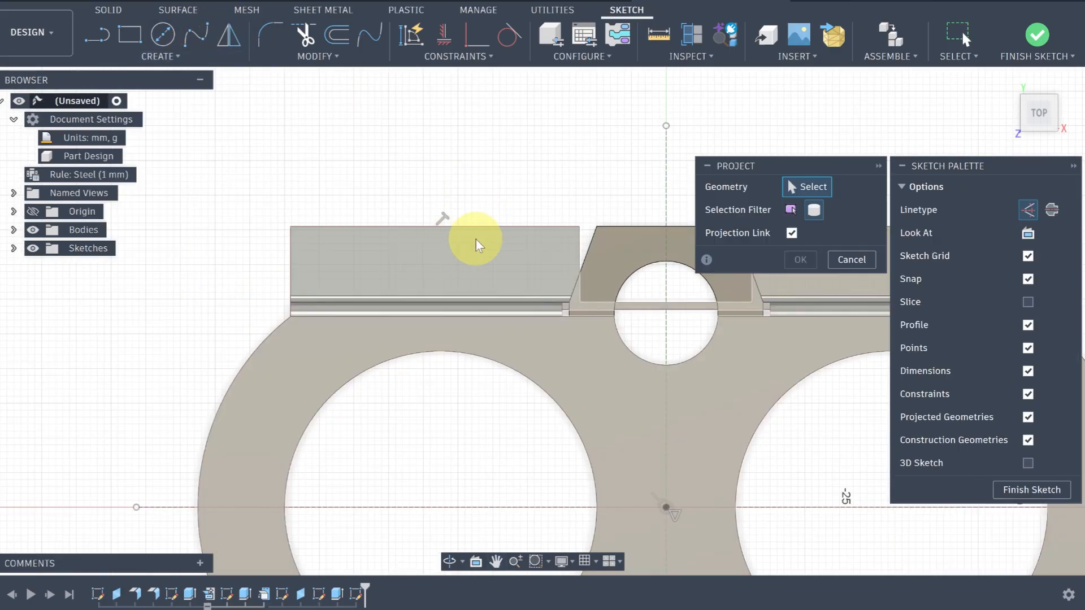
left_click(792, 209)
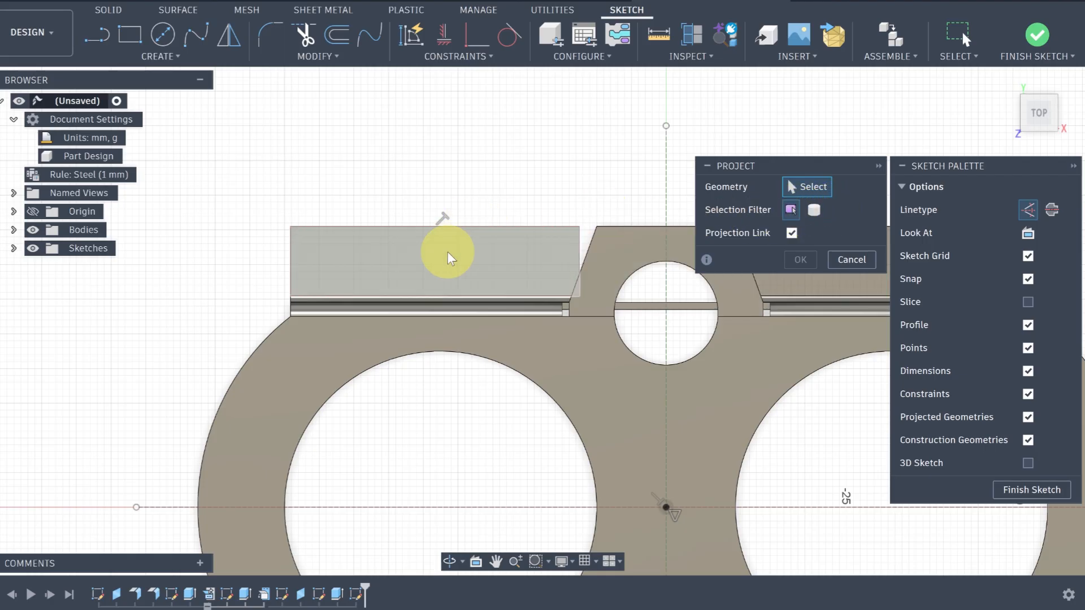
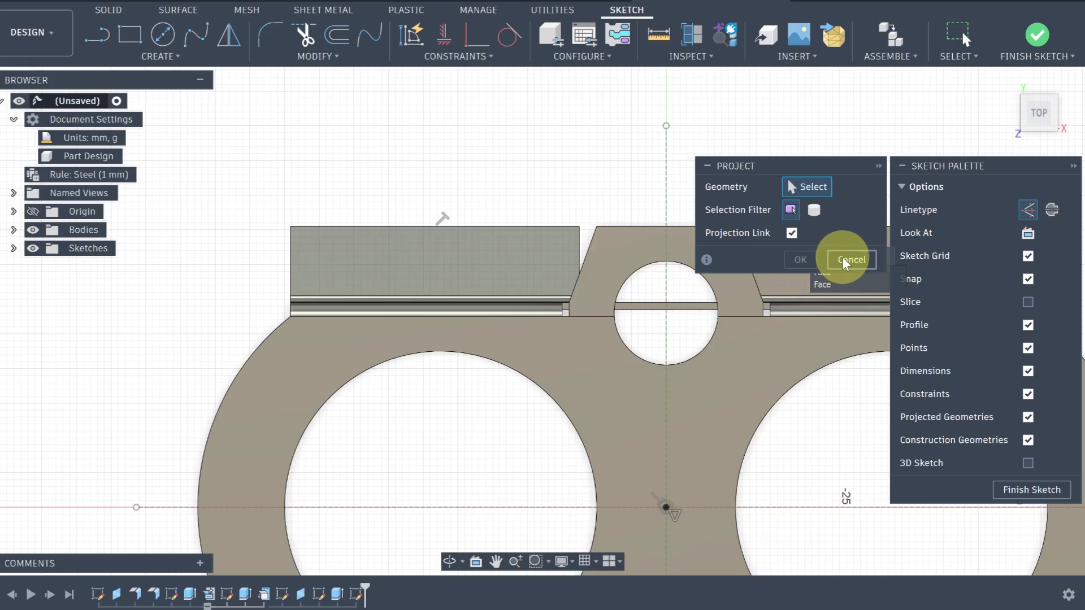
left_click(467, 239)
left_click(798, 260)
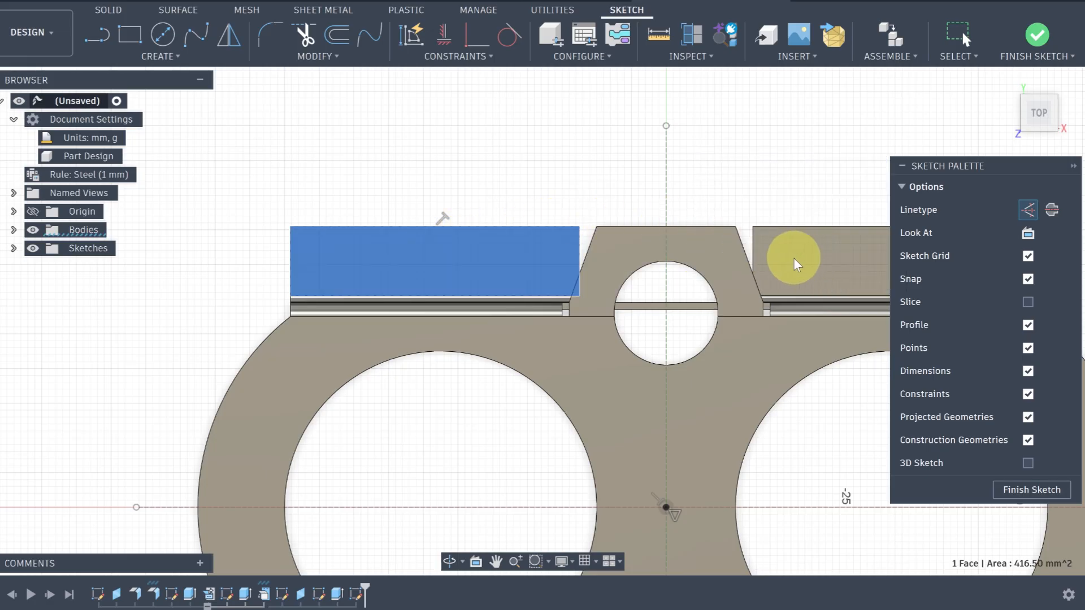
Step: Draw a 5 mm diameter circle near the middle of the projected rear-left foot flange face
scroll(388, 211, "up", 3)
mouse_move(436, 149)
middle_mouse_down()
mouse_move(387, 178)
mouse_move(284, 165)
middle_mouse_up()
scroll(379, 177, "down", 2)
left_click(173, 45)
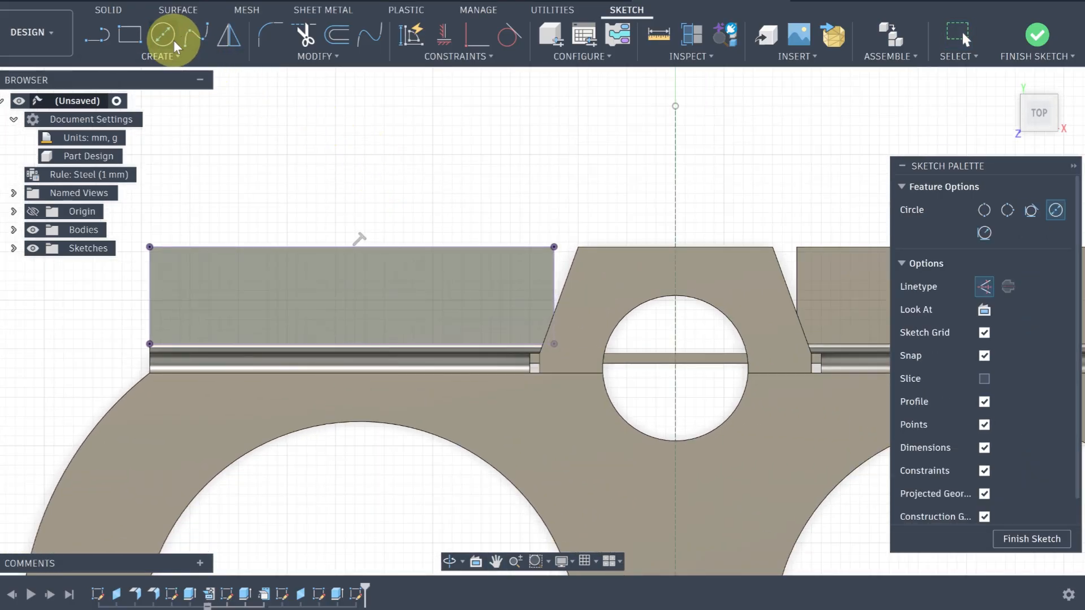
left_click_drag(360, 300, 383, 320)
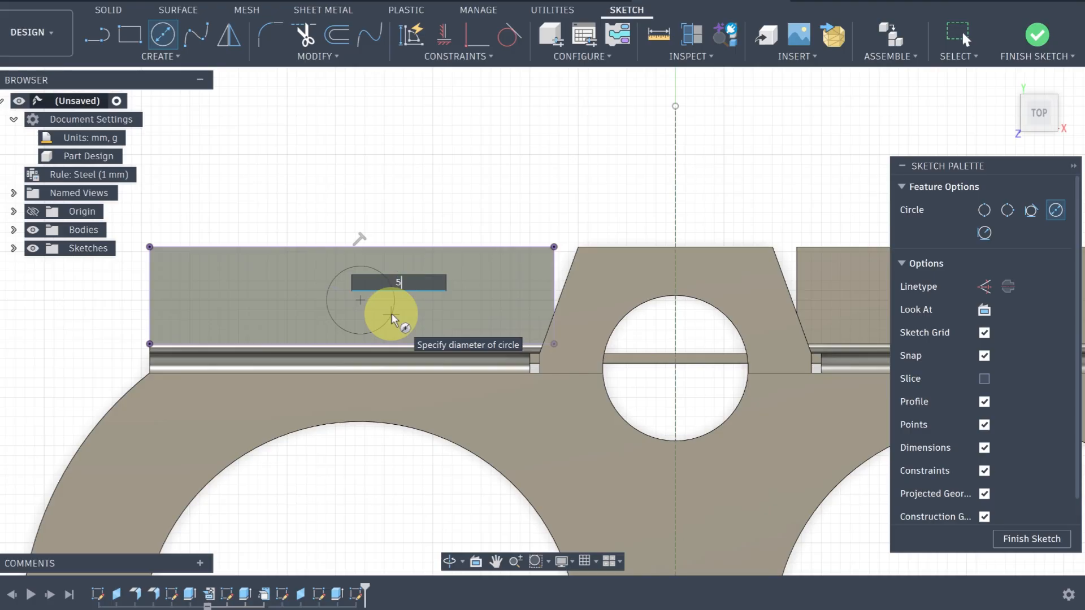
type("5")
key("Return")
key("Escape")
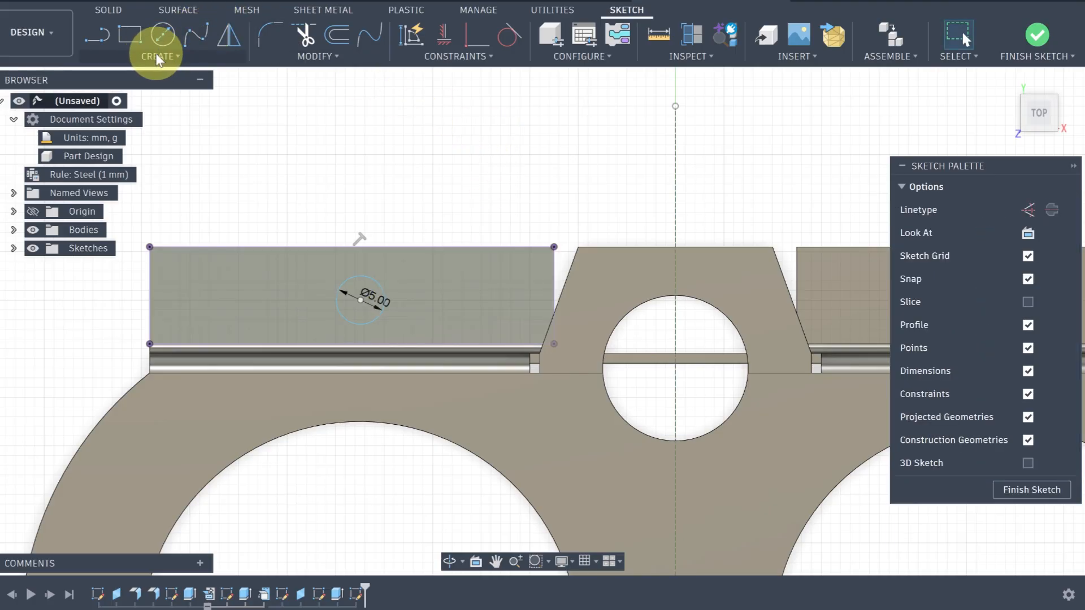
Step: Dimension the circle's centre 4.5 mm from the outer long edge of the rear-left foot flange
left_click(160, 59)
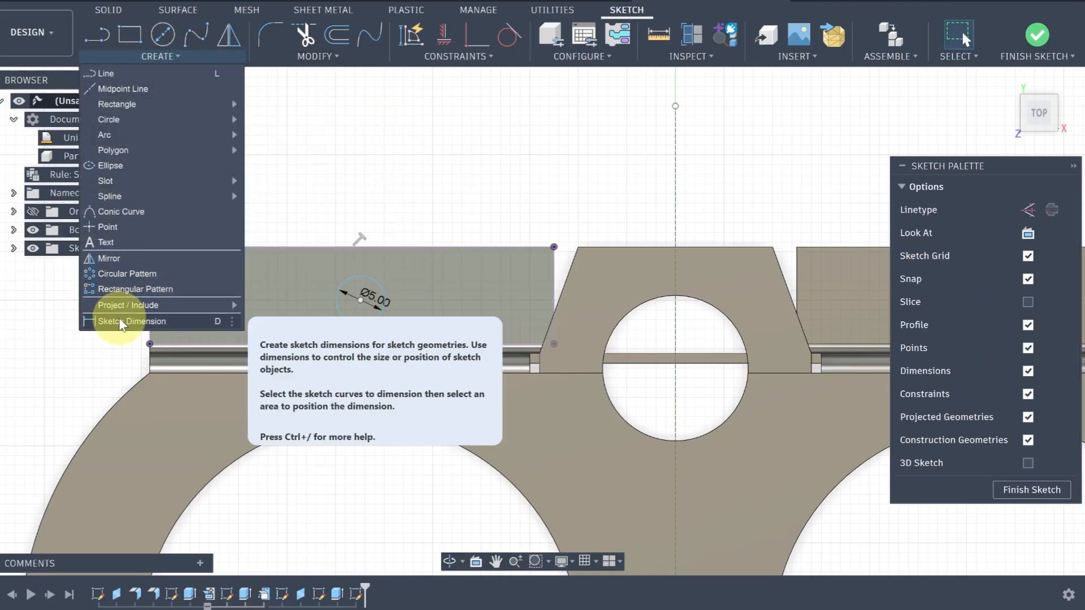
left_click(118, 314)
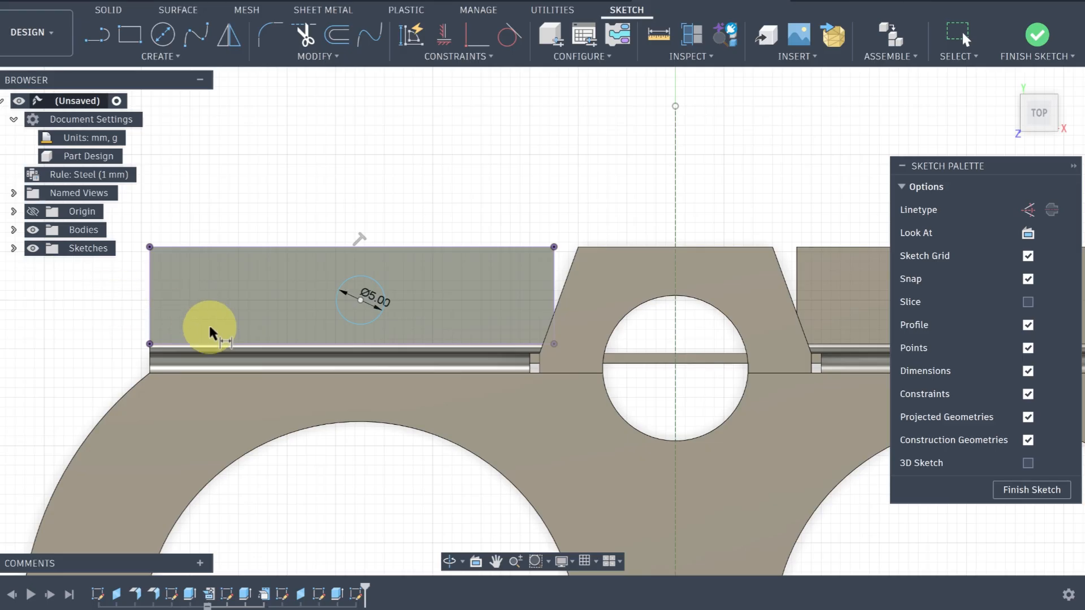
left_click(407, 261)
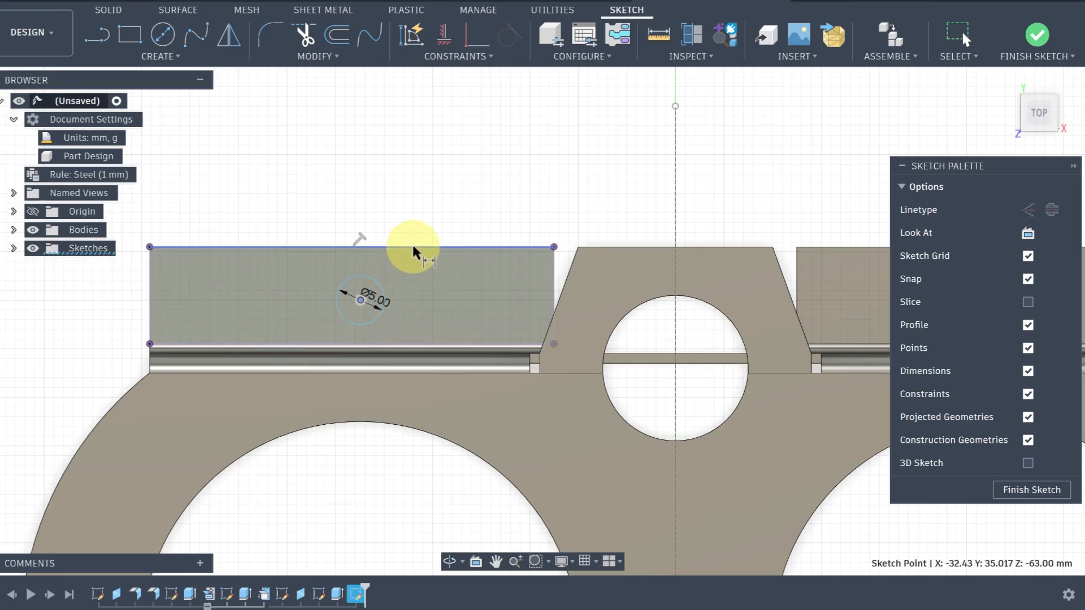
left_click(413, 248)
left_click(287, 186)
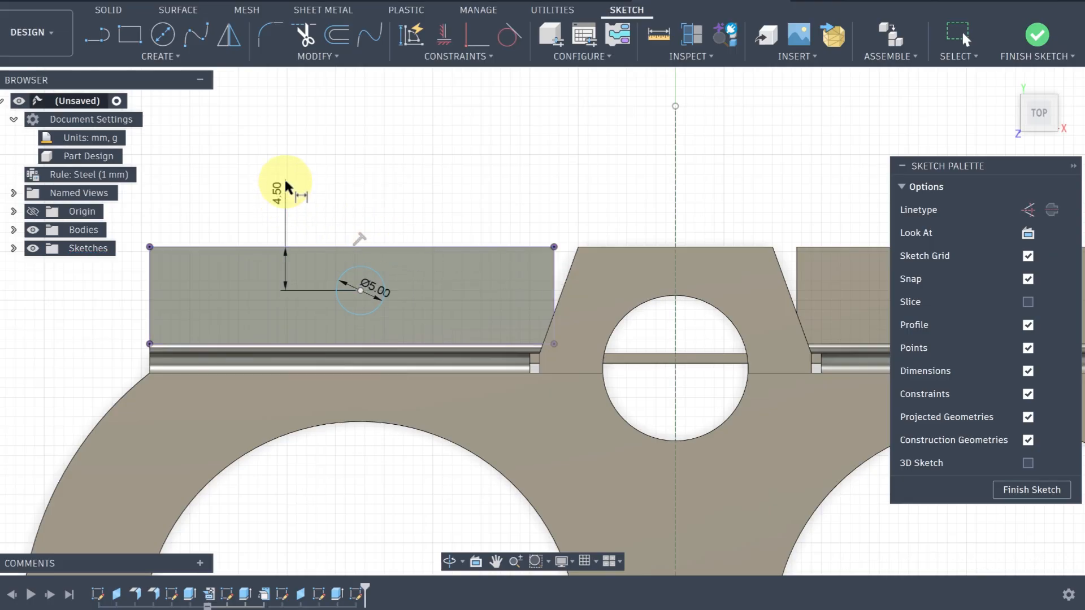
Step: Mirror the 5 mm circle about the vertical construction line onto the rear-right foot flange
scroll(585, 158, "down", 2)
middle_click_drag(587, 175, 392, 203)
left_click(229, 35)
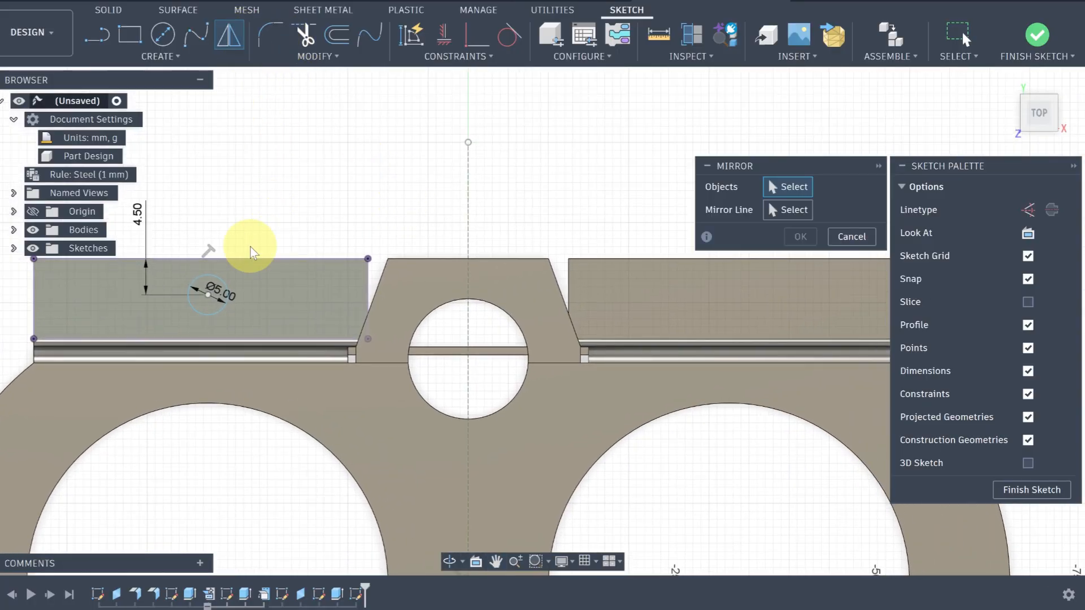
left_click(220, 282)
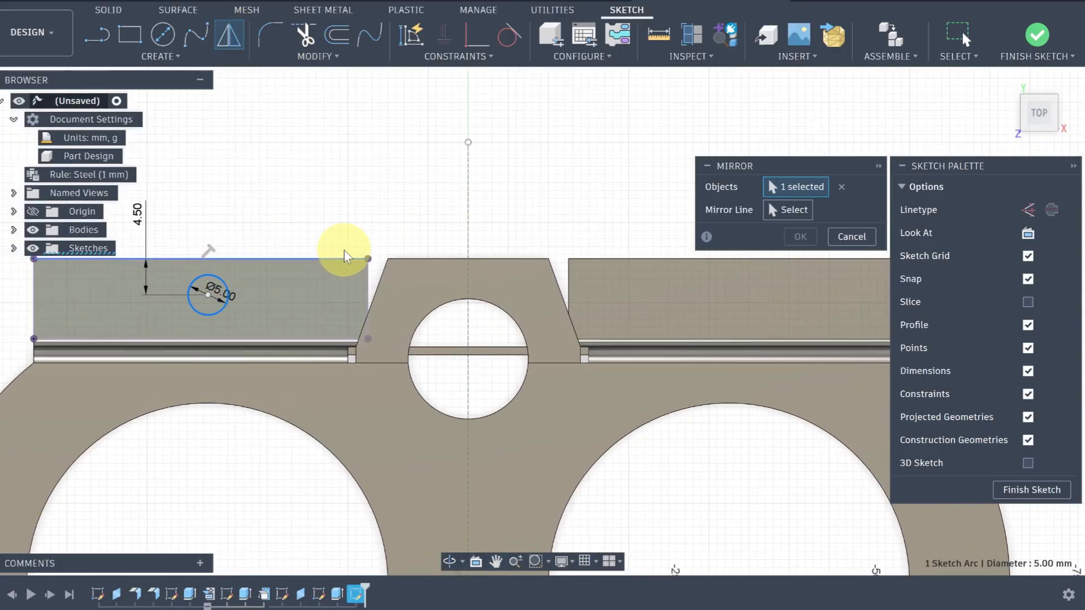
left_click(467, 227)
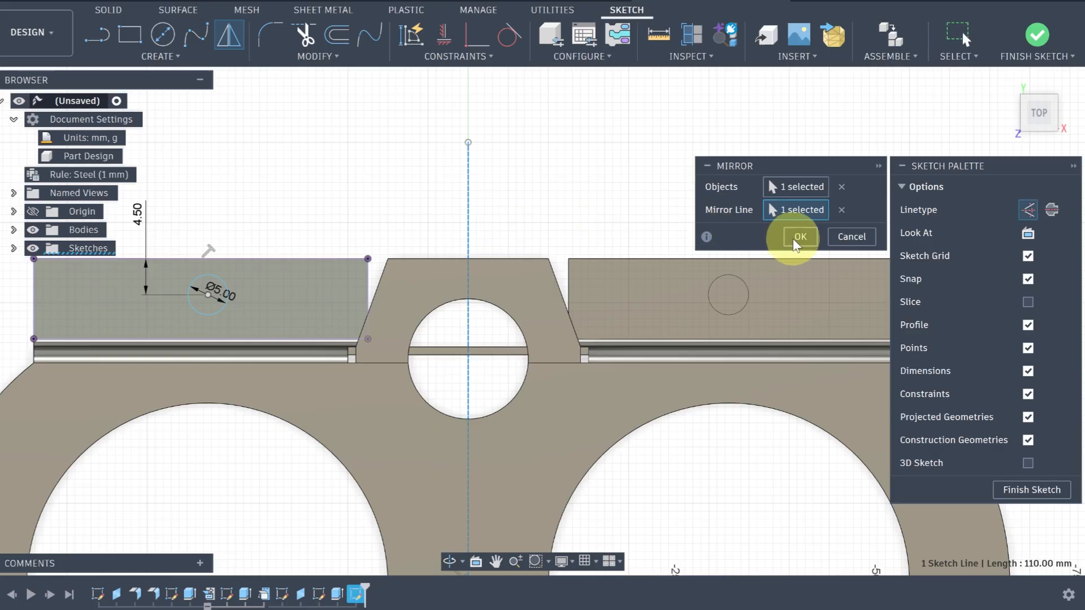
left_click(798, 238)
Step: Dimension the distance between the two rear flange circle centres as 62.5 mm
left_click(169, 57)
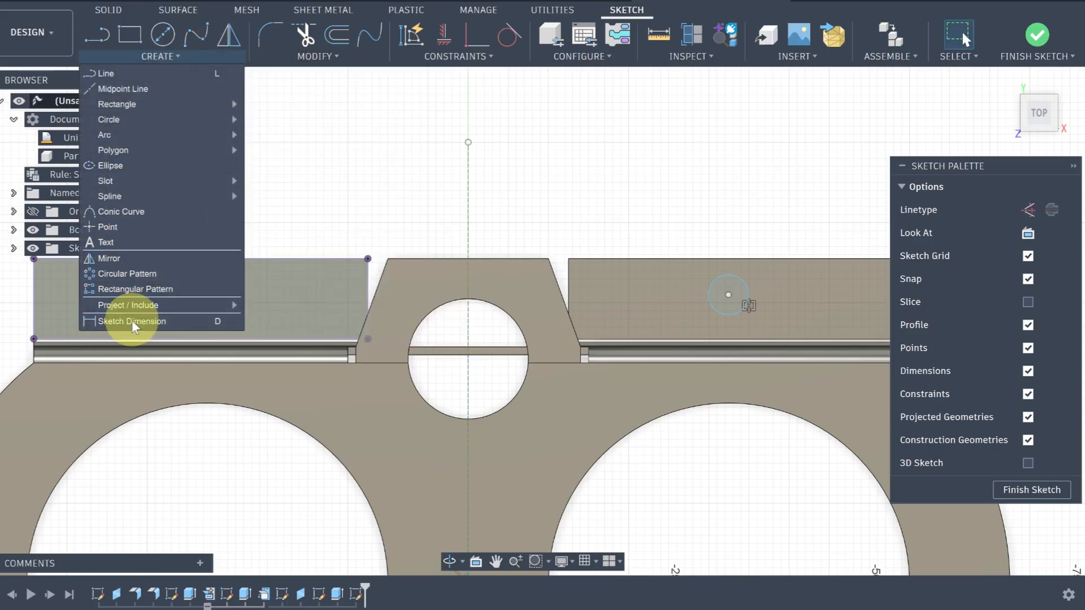
left_click(134, 315)
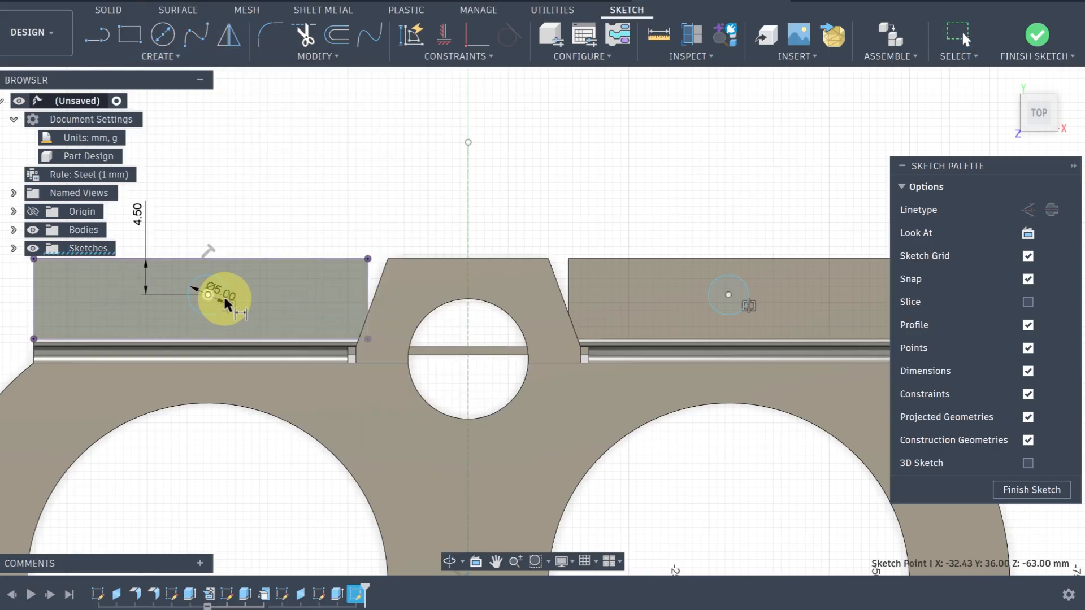
left_click(749, 306)
left_click(728, 295)
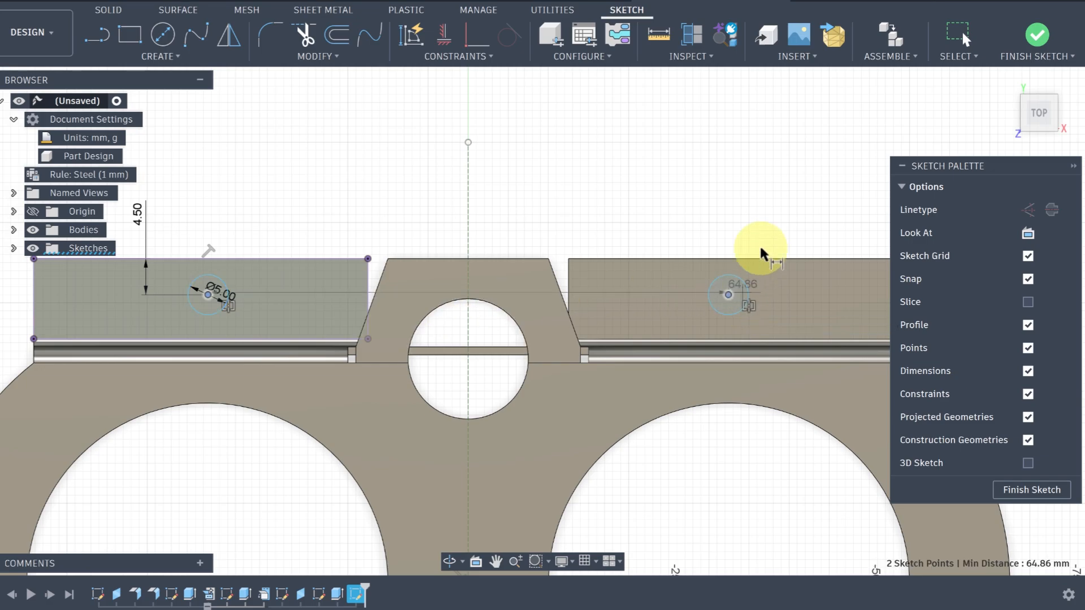
left_click(710, 190)
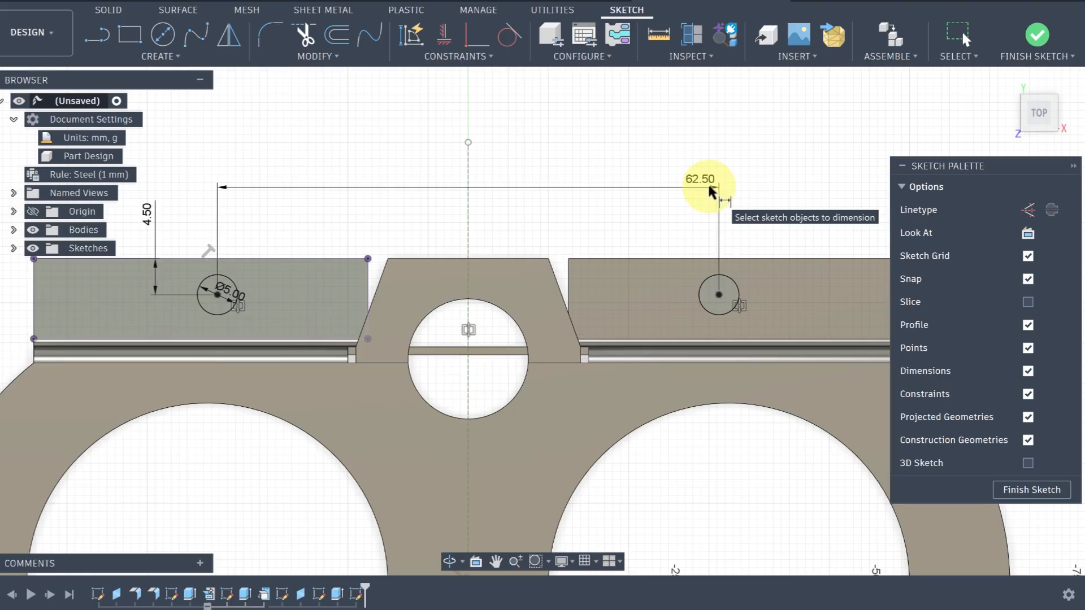
Step: Mirror both 5 mm circles about the horizontal construction line onto the front foot flanges and finish the sketch
scroll(686, 123, "down", 3)
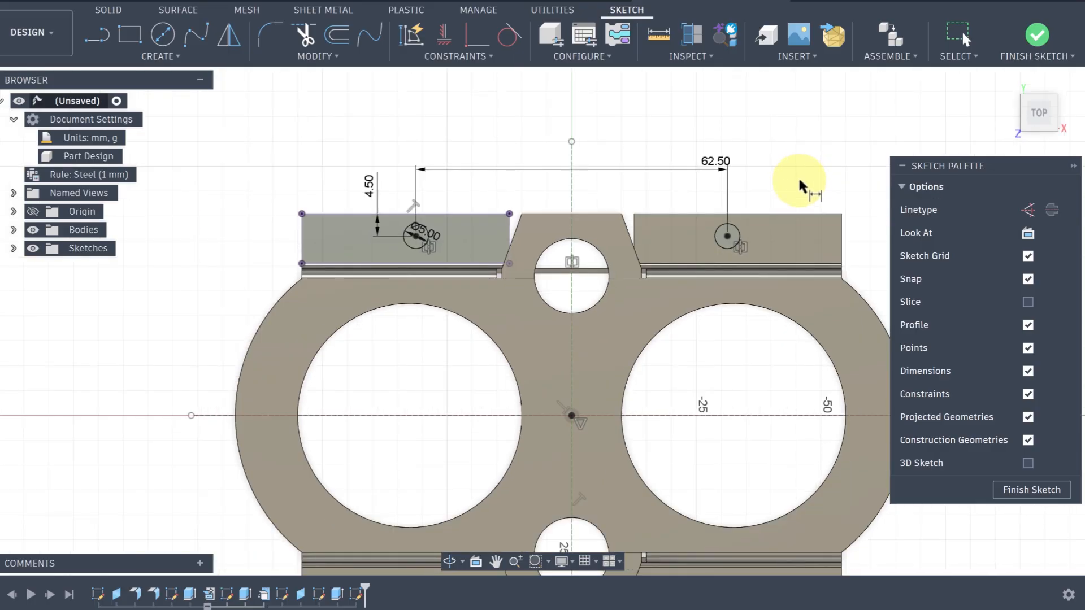
scroll(721, 157, "down", 2)
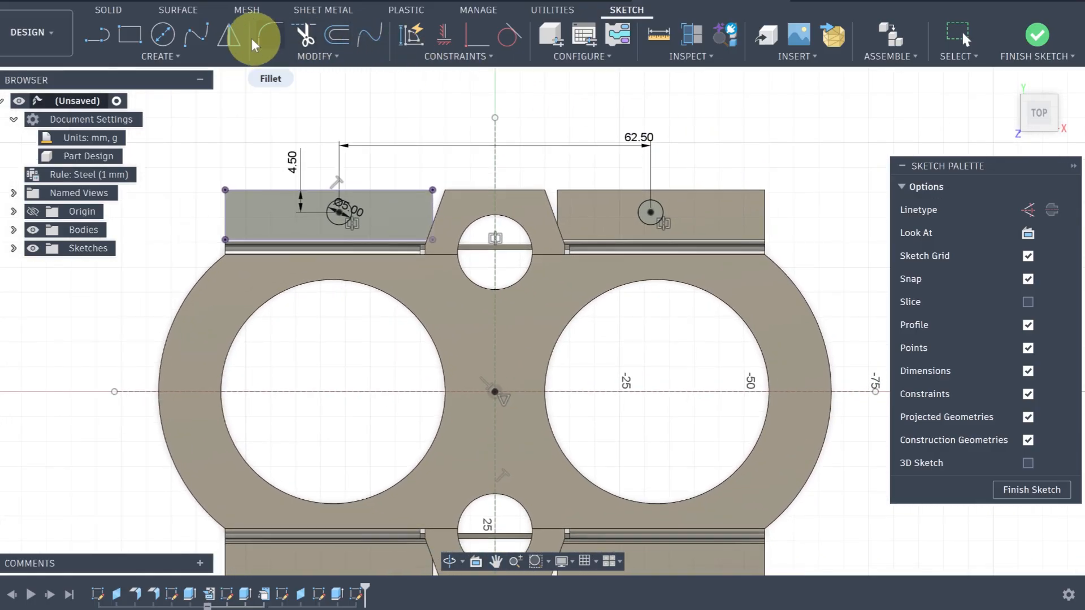
left_click(230, 35)
scroll(337, 237, "up", 3)
left_click(331, 245)
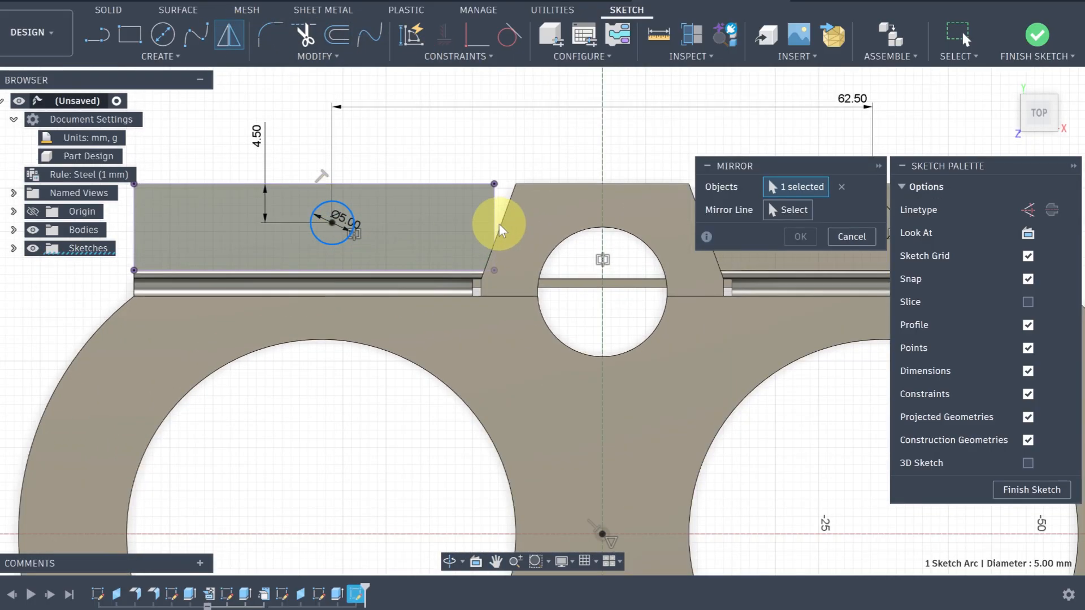
scroll(370, 242, "down", 2)
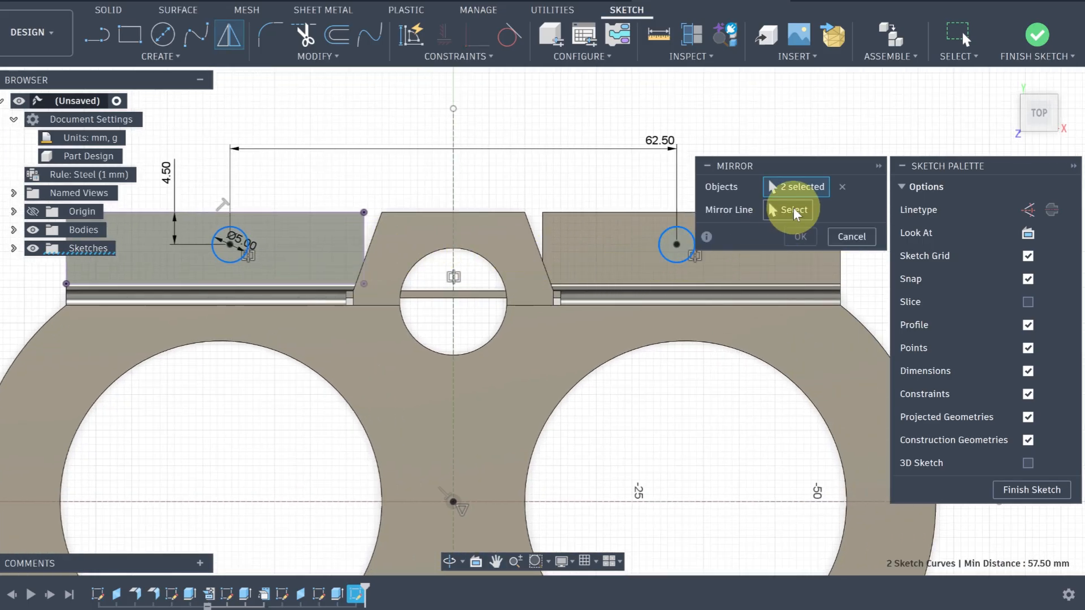
left_click(793, 210)
scroll(624, 359, "up", 2)
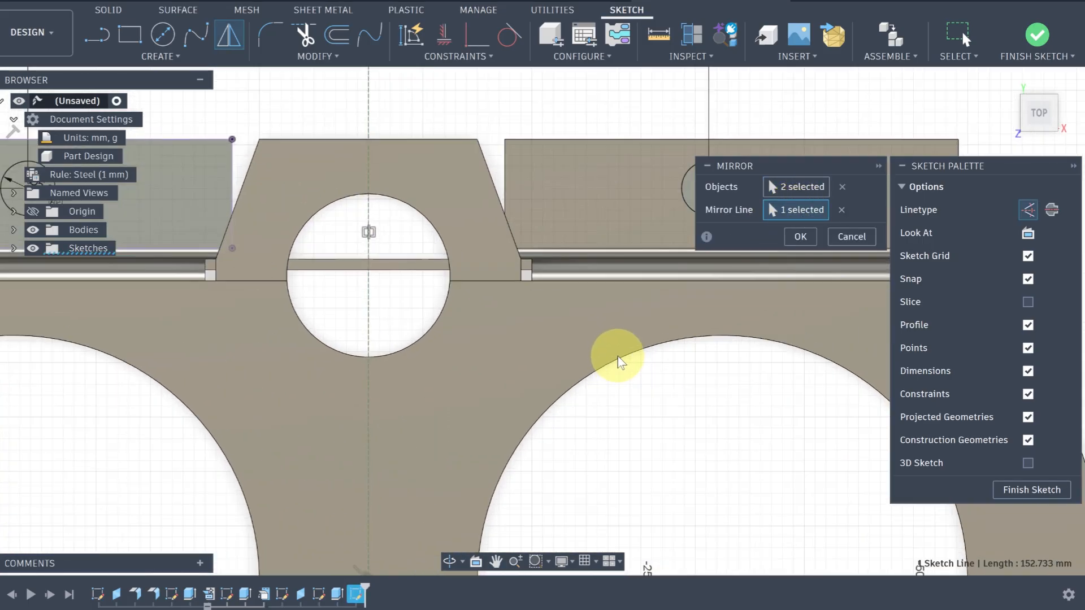
scroll(619, 370, "down", 5)
middle_click_drag(614, 376, 572, 248)
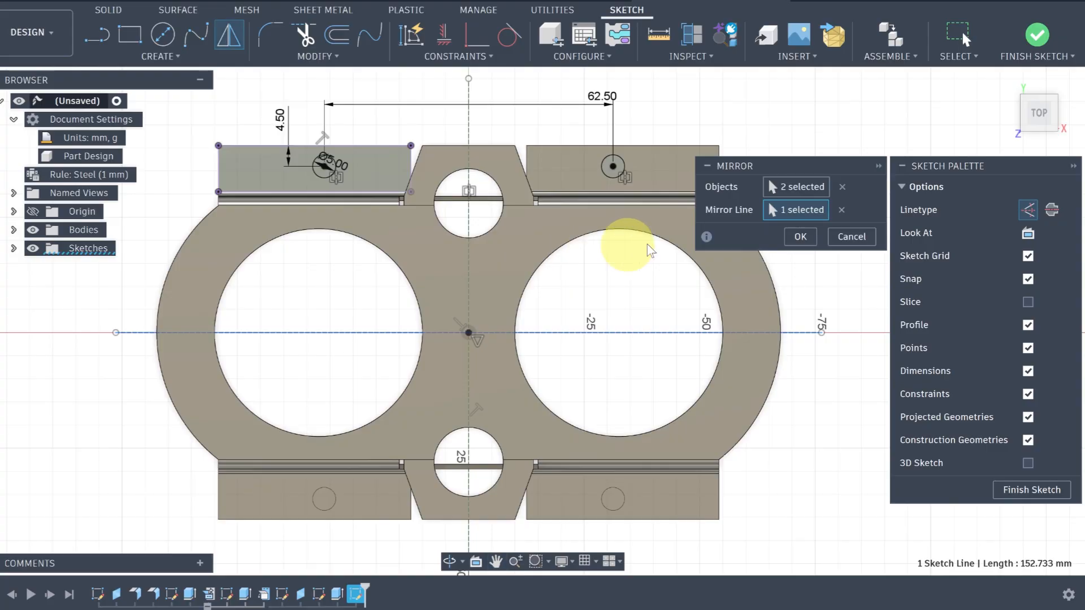
left_click(800, 236)
scroll(782, 257, "down", 1)
mouse_move(782, 257)
middle_mouse_down("shift")
mouse_move(727, 225)
mouse_move(654, 223)
mouse_move(751, 207)
middle_mouse_up("shift")
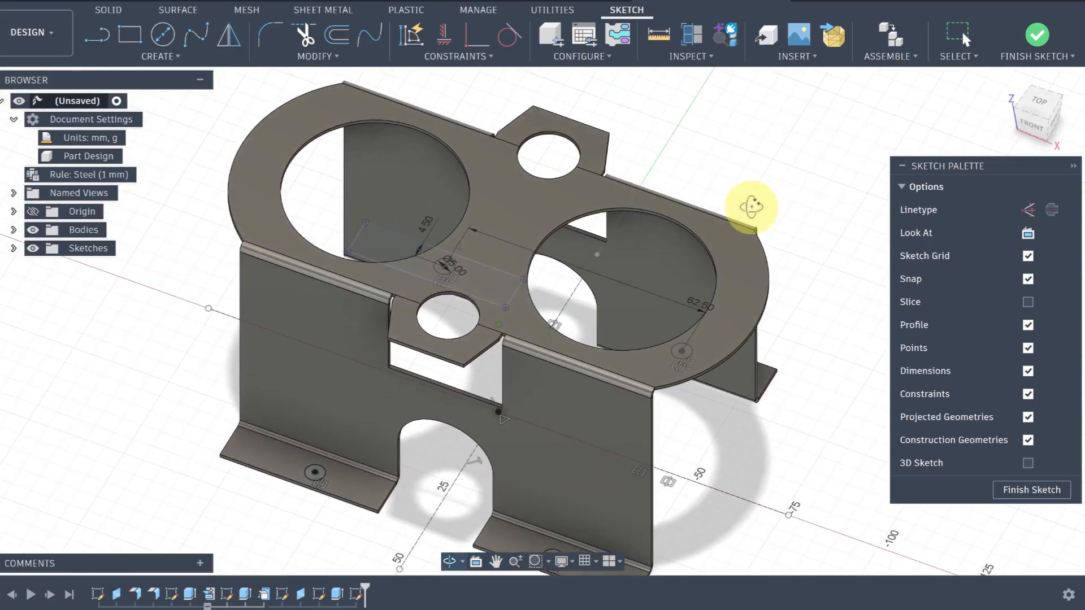
left_click(1026, 491)
Step: Extrude all four 5 mm circle profiles by -15 mm as a cut through the foot flanges
left_click(192, 45)
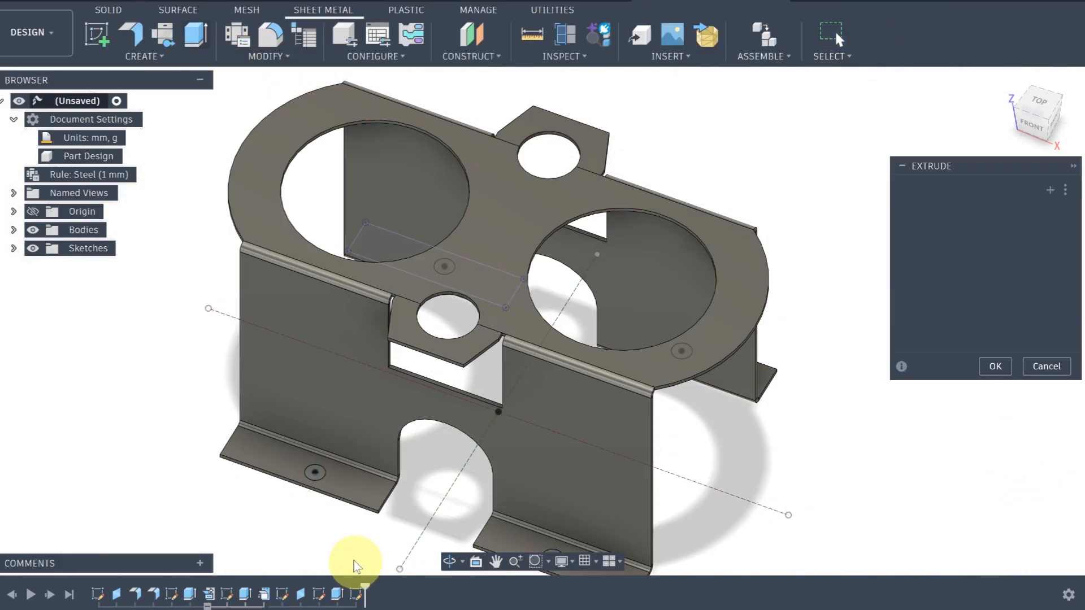
left_click(315, 470)
middle_click_drag(382, 400, 341, 370)
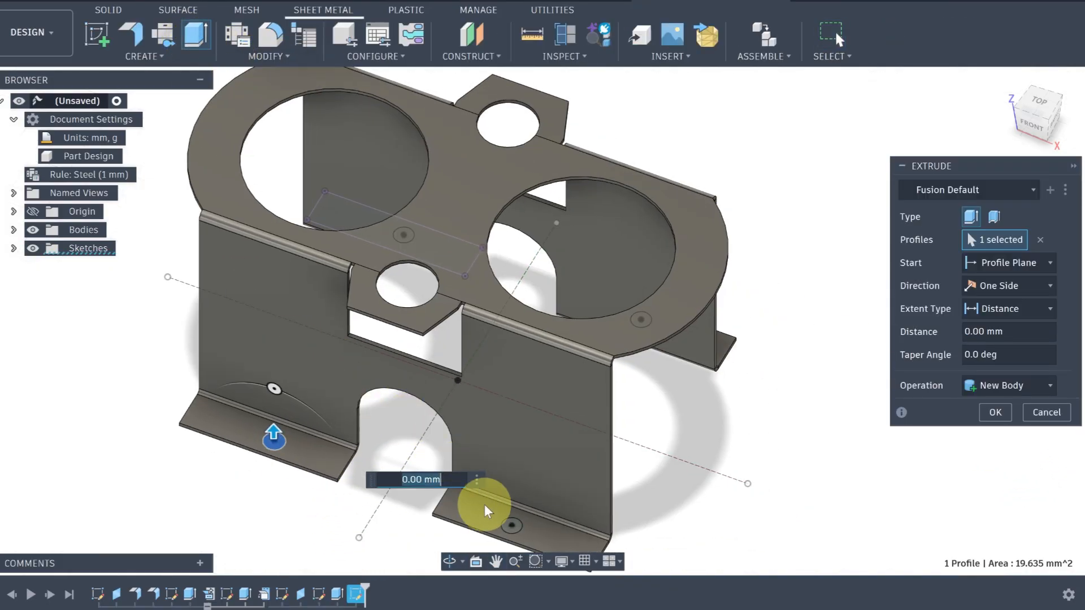
left_click(510, 520)
middle_click_drag(660, 406, 553, 386, "shift")
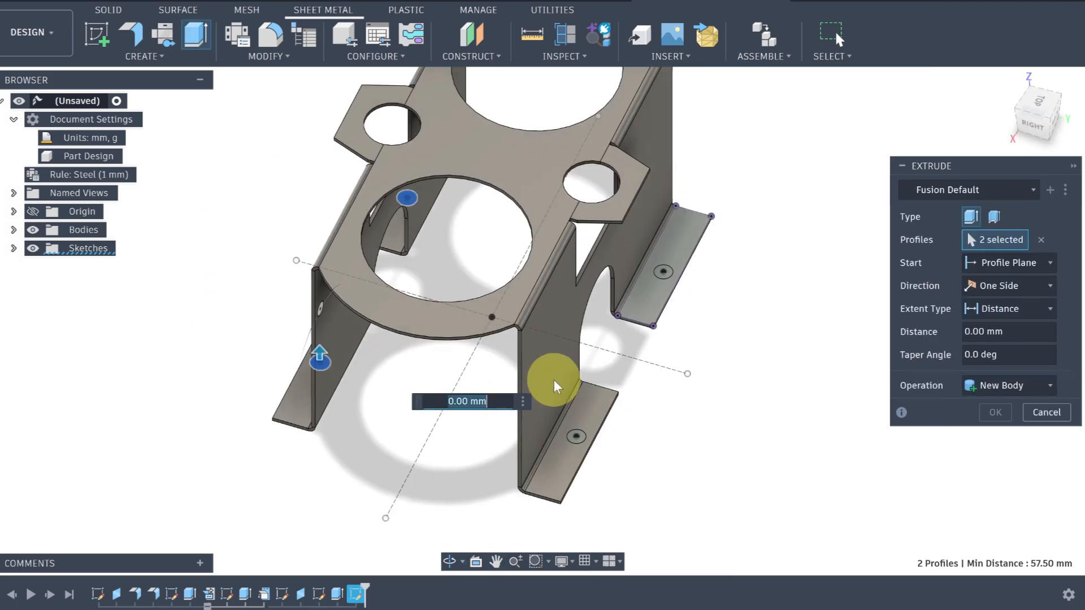
left_click(663, 273)
left_click(581, 439)
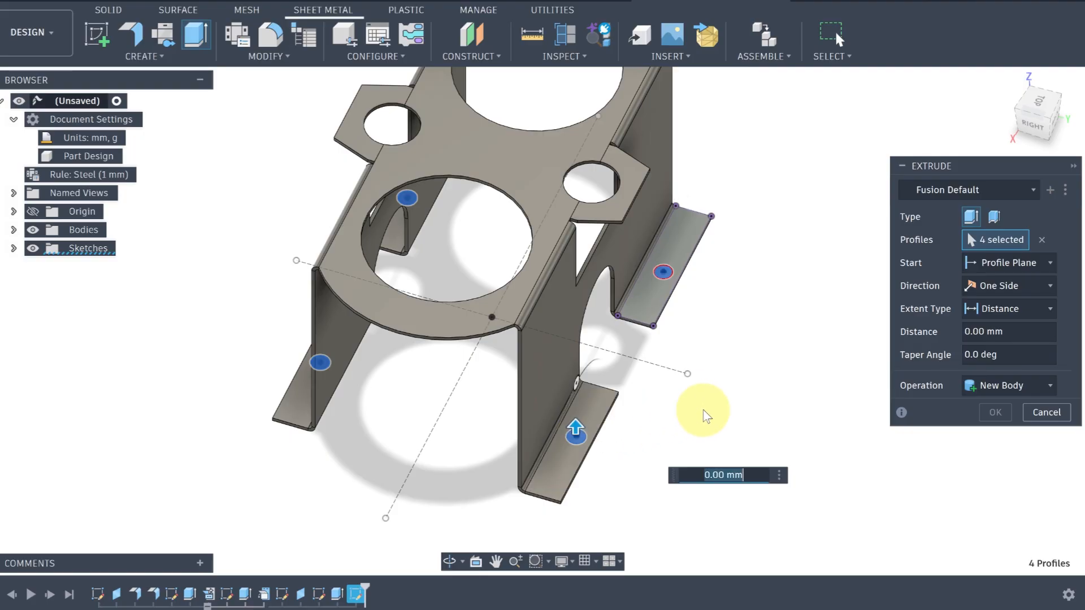
left_click_drag(571, 431, 591, 469)
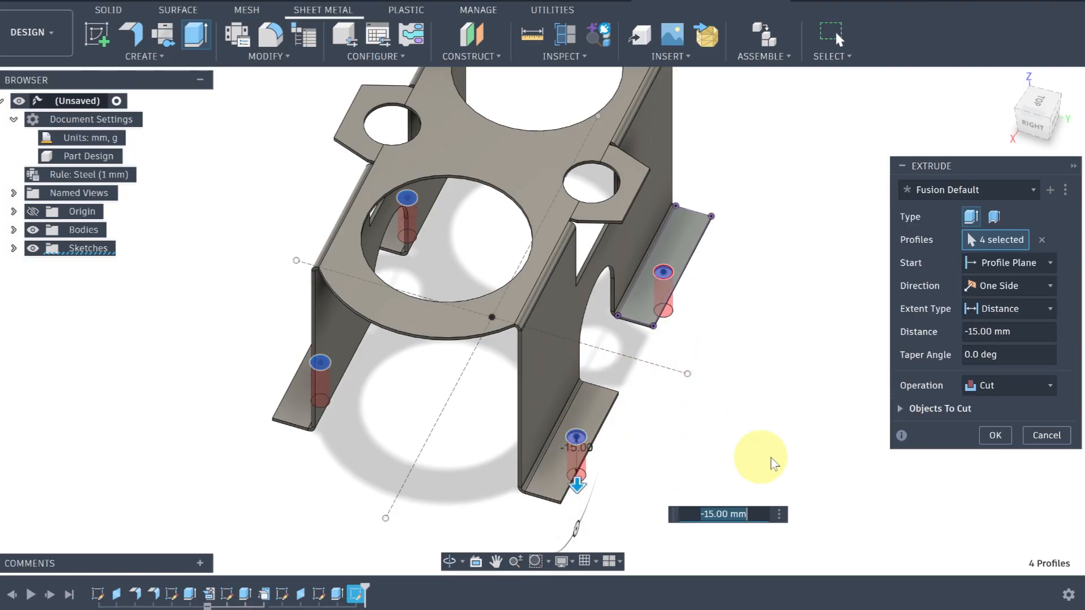
left_click(993, 435)
Step: Start an equal-distance chamfer and select the two outer corner edges of the front-left foot flange
middle_click_drag(746, 368, 899, 368, "shift")
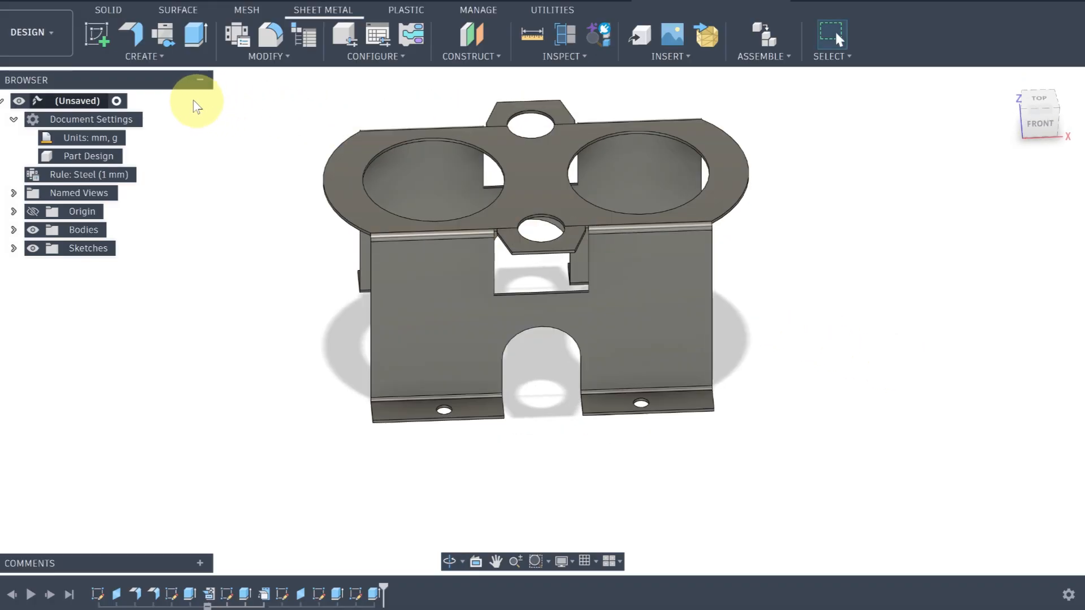
left_click(180, 59)
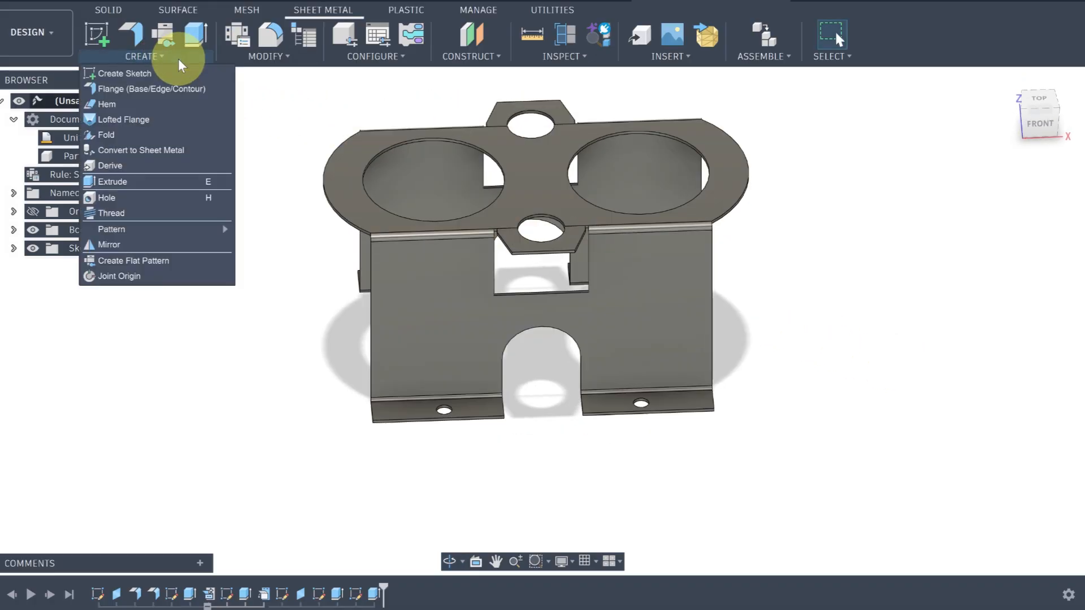
left_click(178, 59)
left_click(262, 58)
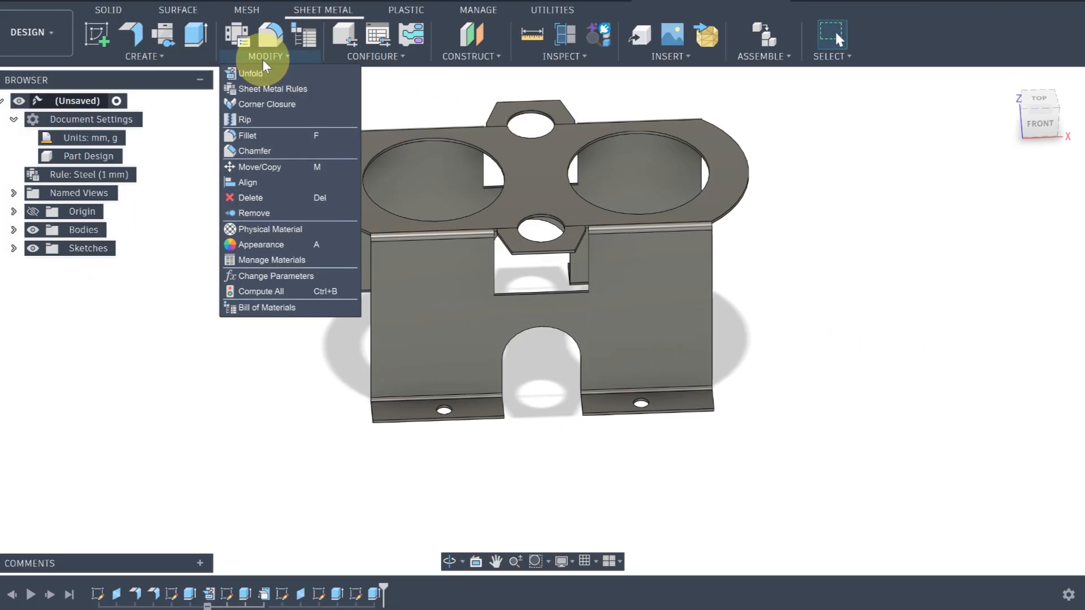
left_click(252, 151)
scroll(345, 443, "up", 5)
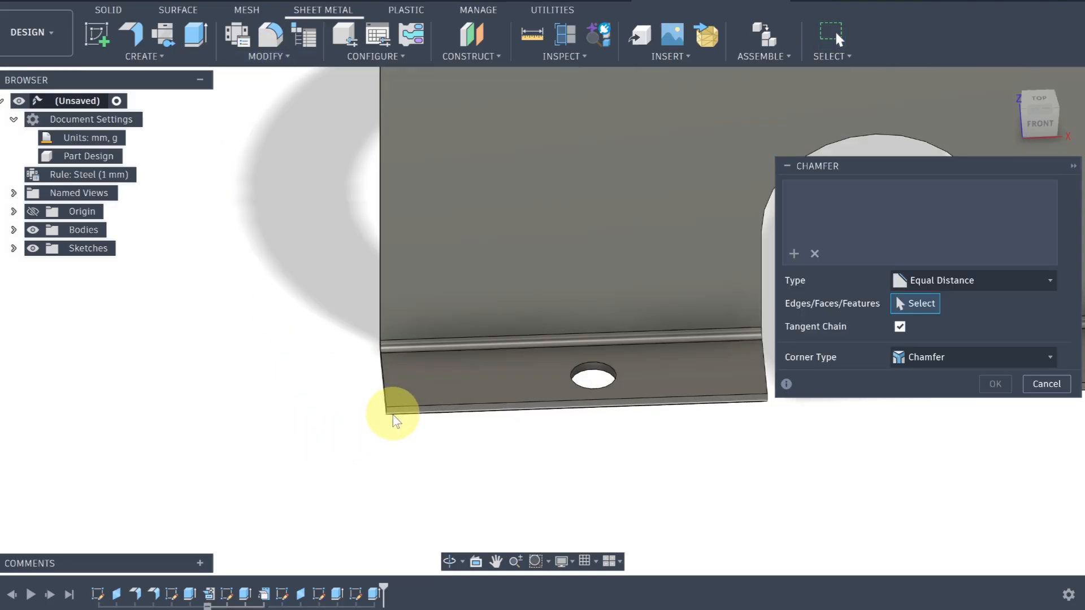
left_click(388, 416)
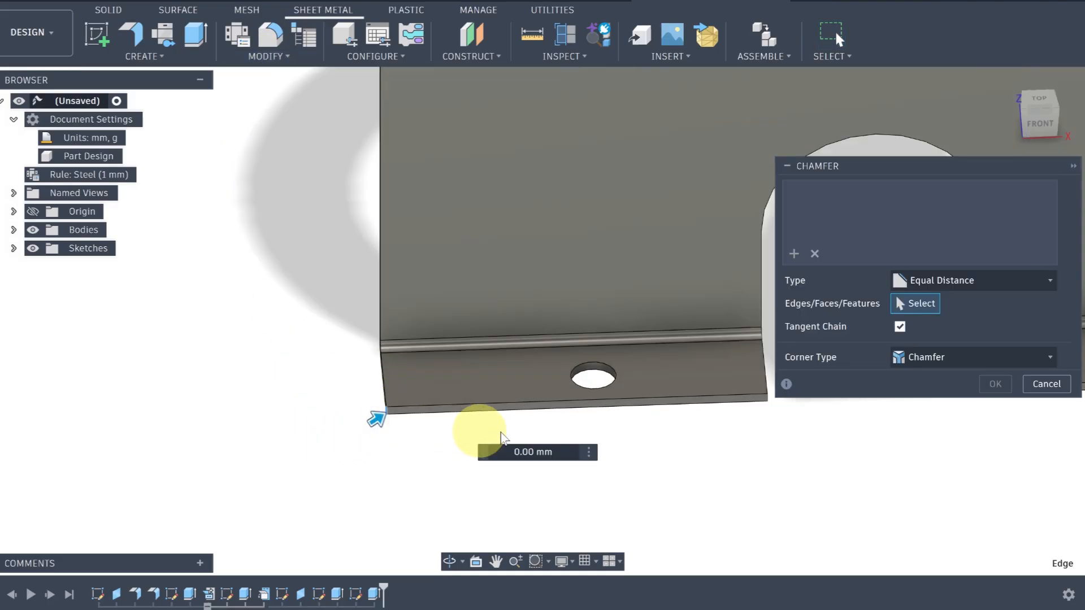
left_click(768, 402)
Step: Add the two outer corner edges of the front-right foot flange to the chamfer selection
scroll(769, 426, "down", 3)
middle_click_drag(769, 428, 449, 443)
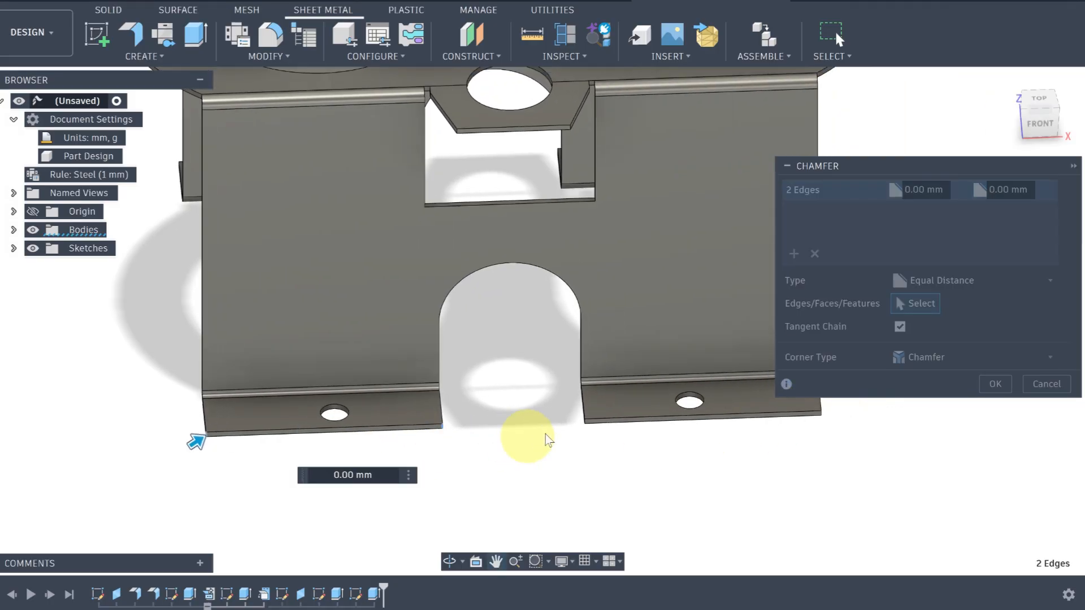
scroll(577, 419, "up", 1)
scroll(580, 413, "up", 2)
left_click(585, 416)
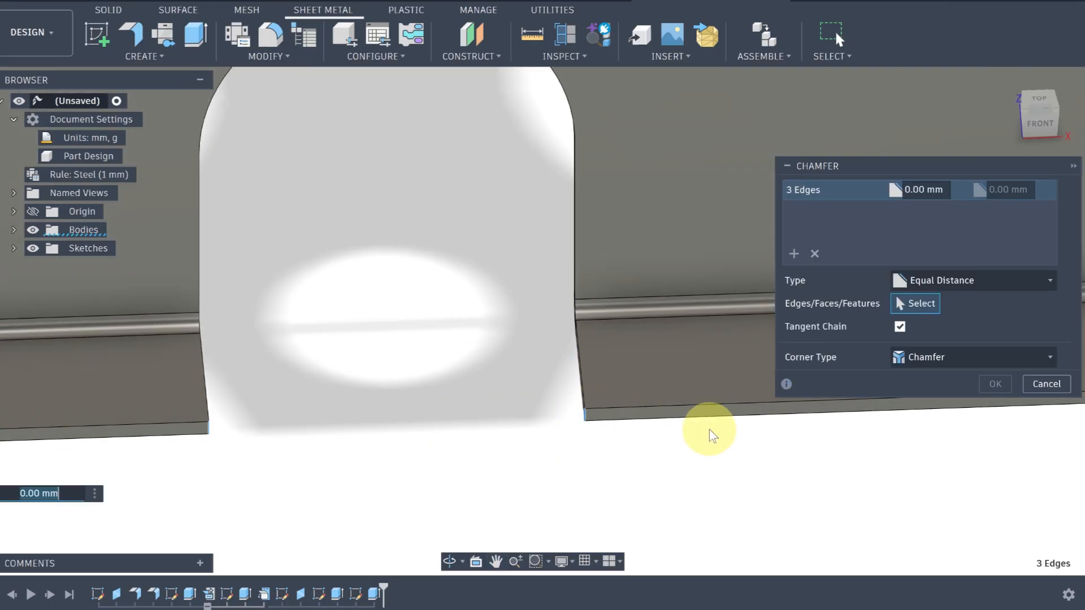
scroll(735, 432, "down", 2)
scroll(782, 432, "down", 1)
middle_click_drag(672, 452, 416, 471)
scroll(738, 415, "up", 3)
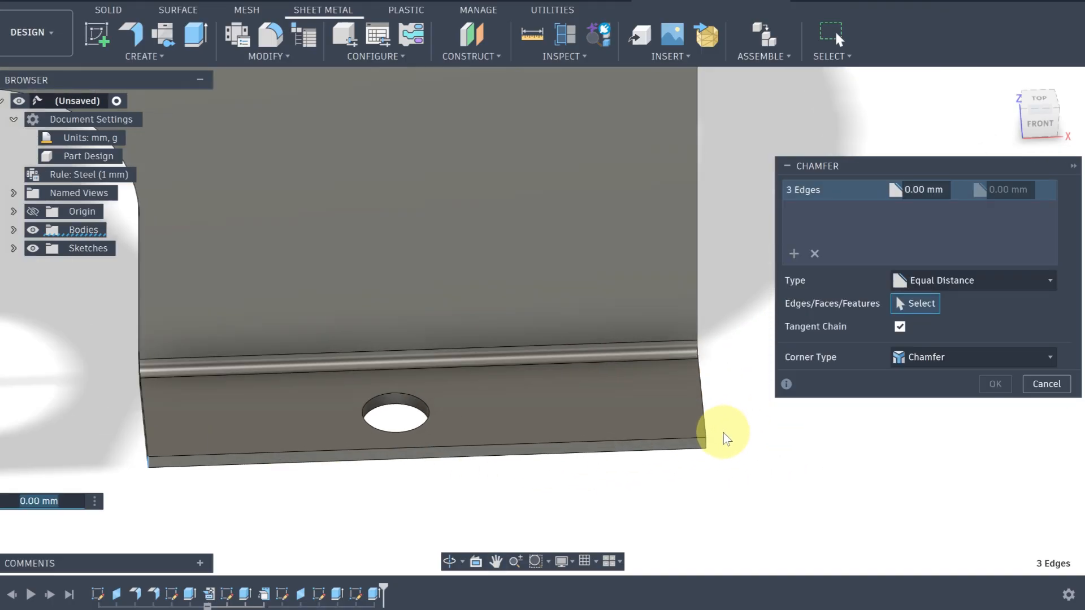
left_click(708, 446)
Step: Add the four outer corner edges of the two rear foot flanges and chamfer all selected edges by 3 mm
scroll(735, 400, "down", 3)
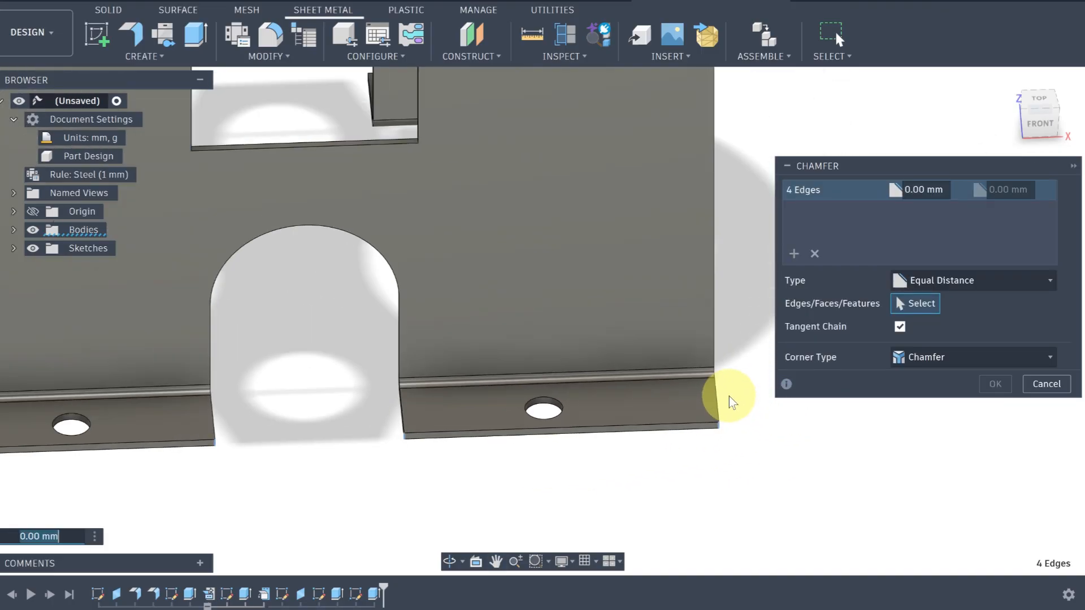
middle_click_drag(746, 407, 479, 390, "shift")
scroll(299, 379, "up", 5)
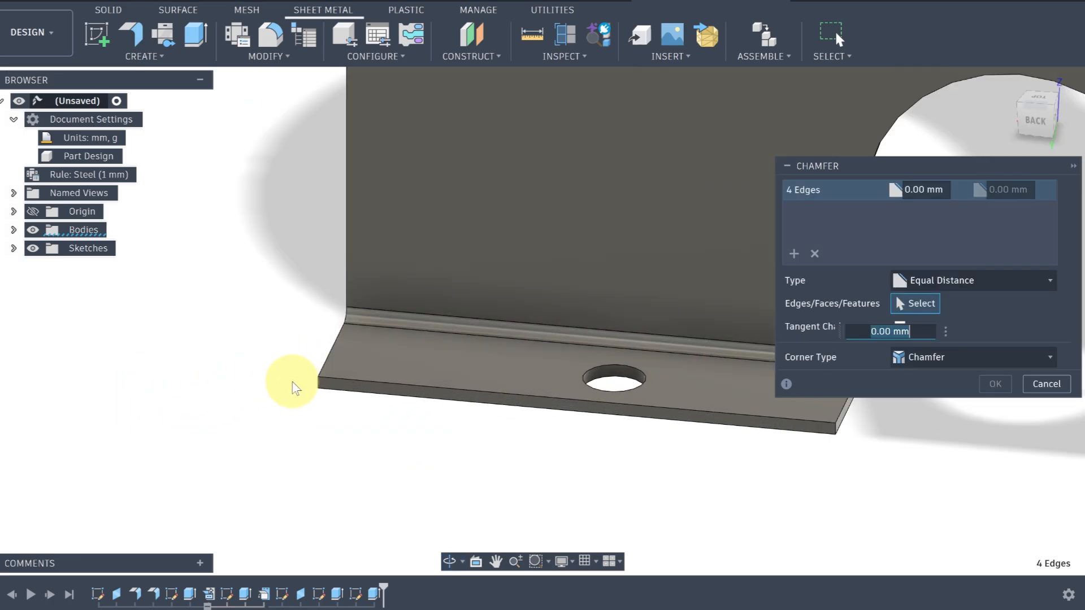
left_click(319, 387)
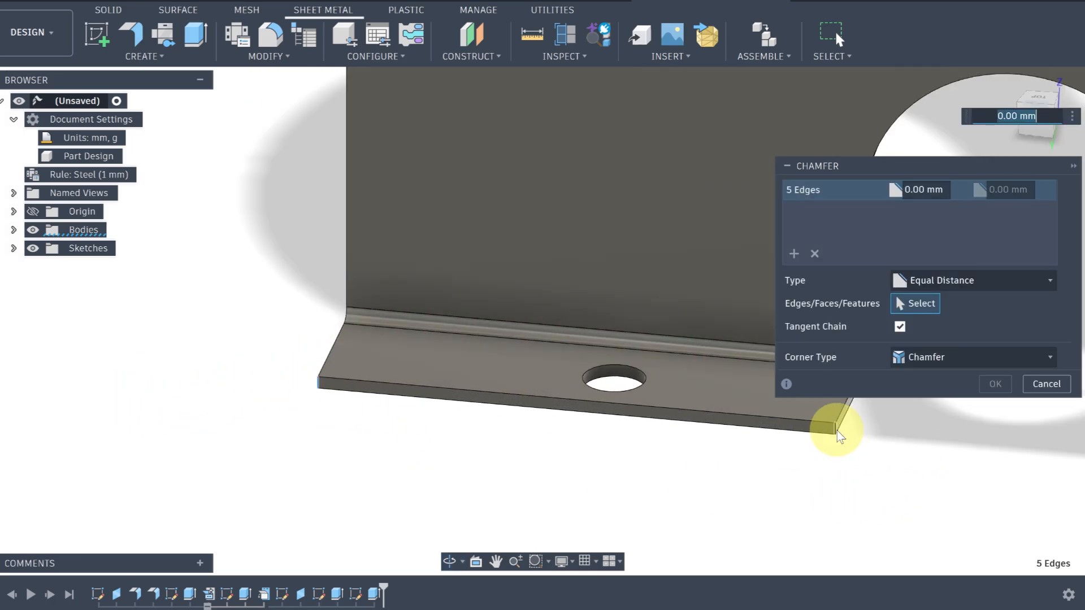
scroll(841, 449, "down", 8)
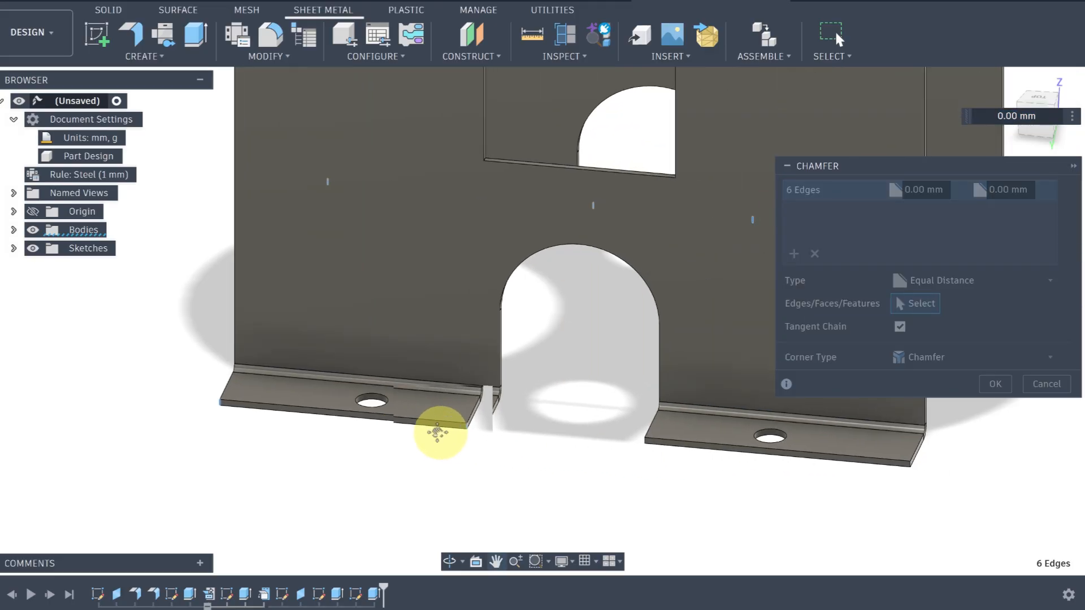
scroll(484, 417, "up", 4)
left_click(494, 431)
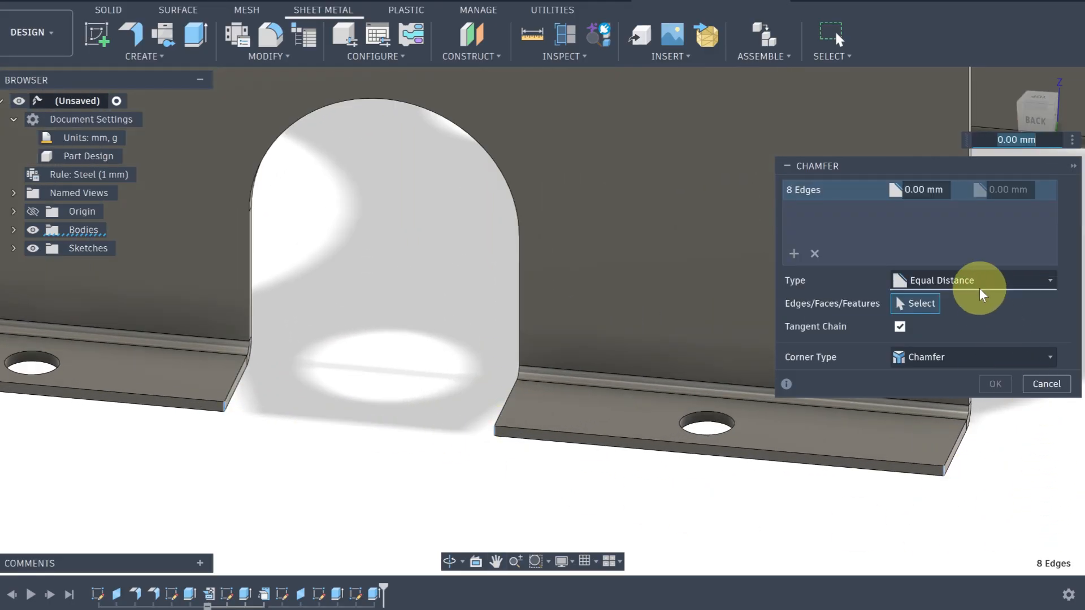
type("3")
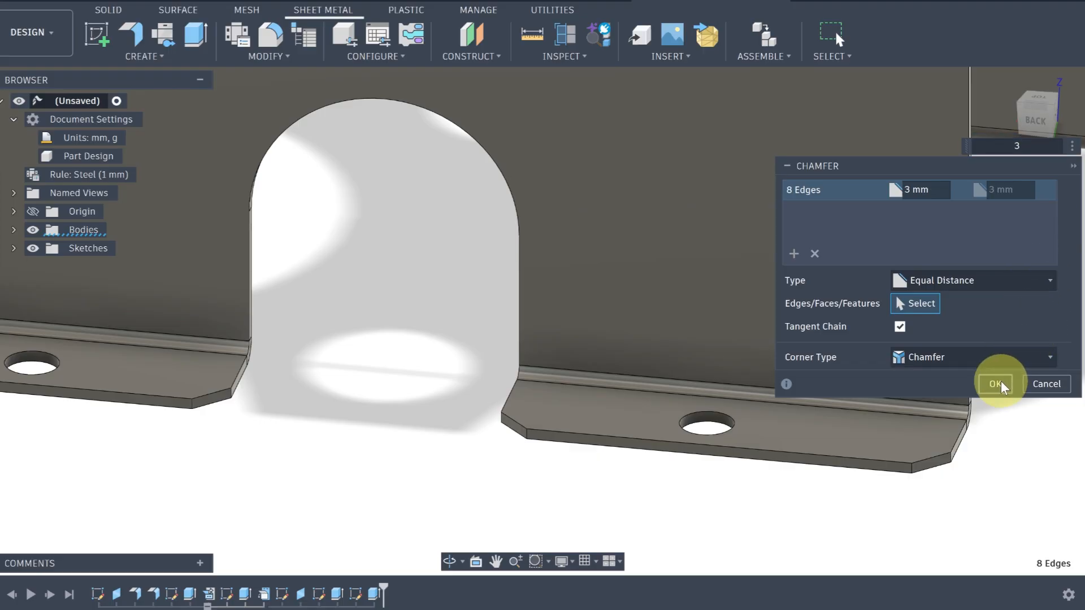
left_click(998, 383)
Step: Fillet the upper edge of the large hole at the left end of the top face with a 3 mm radius
scroll(917, 358, "down", 8)
middle_click_drag(877, 441, 489, 447, "shift")
scroll(791, 339, "down", 3)
middle_click_drag(792, 339, 776, 306, "shift")
middle_click_drag(649, 226, 647, 357)
scroll(487, 158, "up", 5)
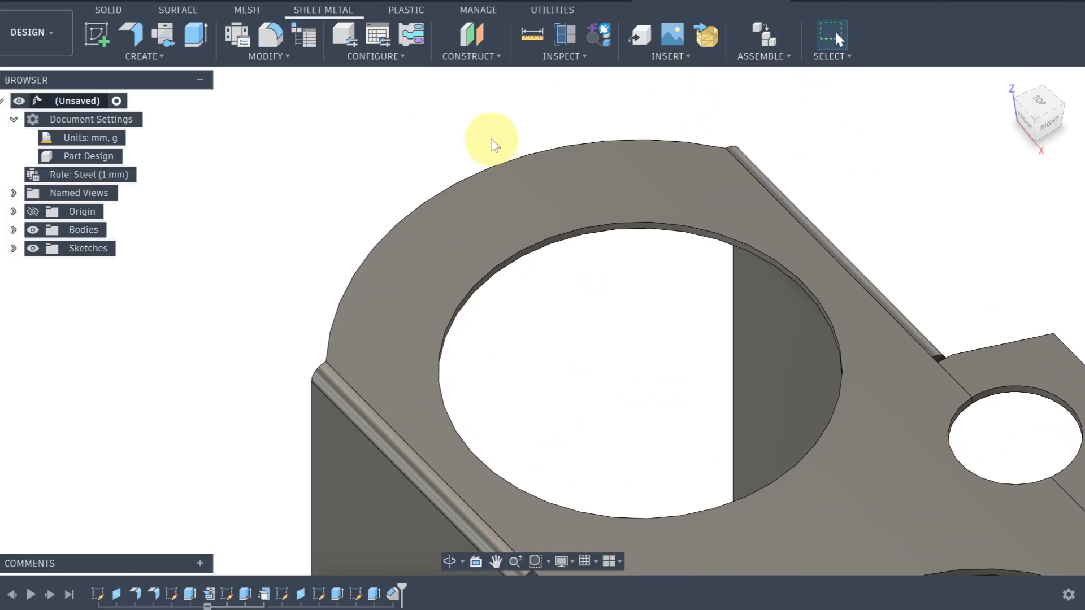
left_click(260, 62)
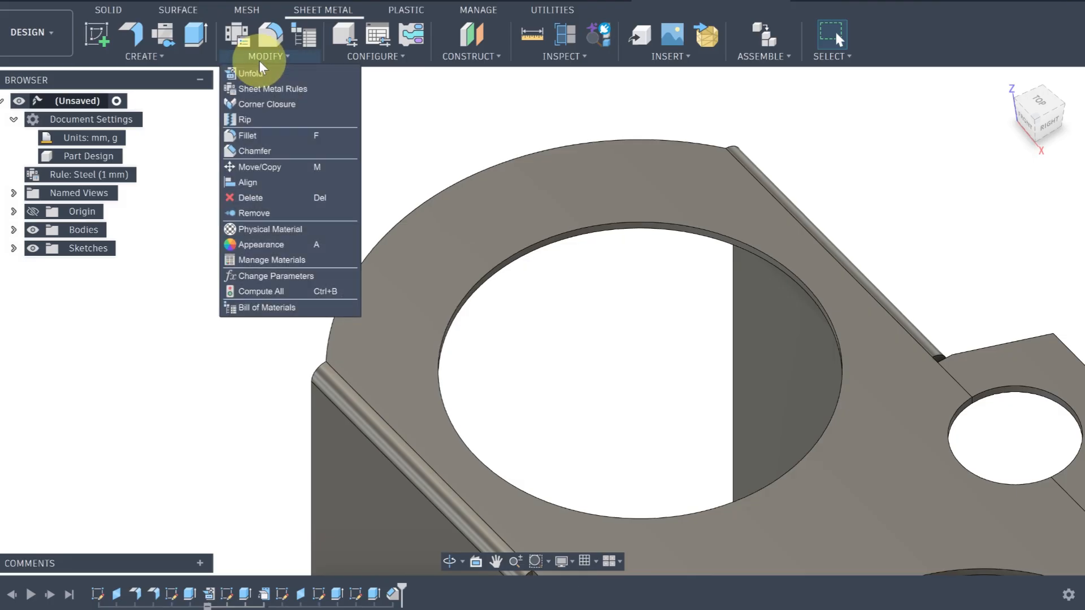
left_click(249, 137)
left_click(566, 231)
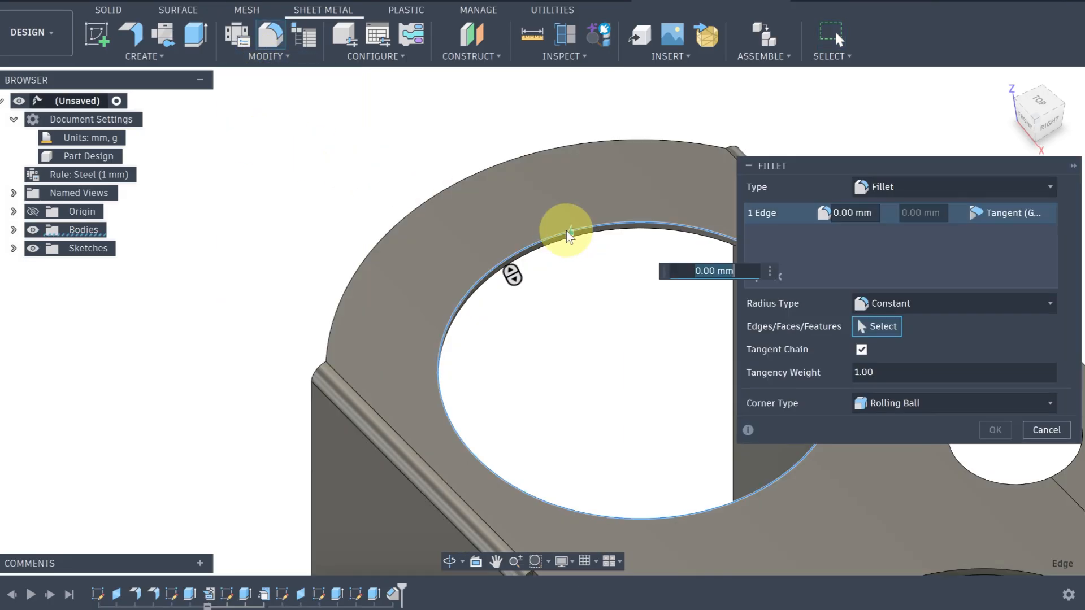
key("BackSpace")
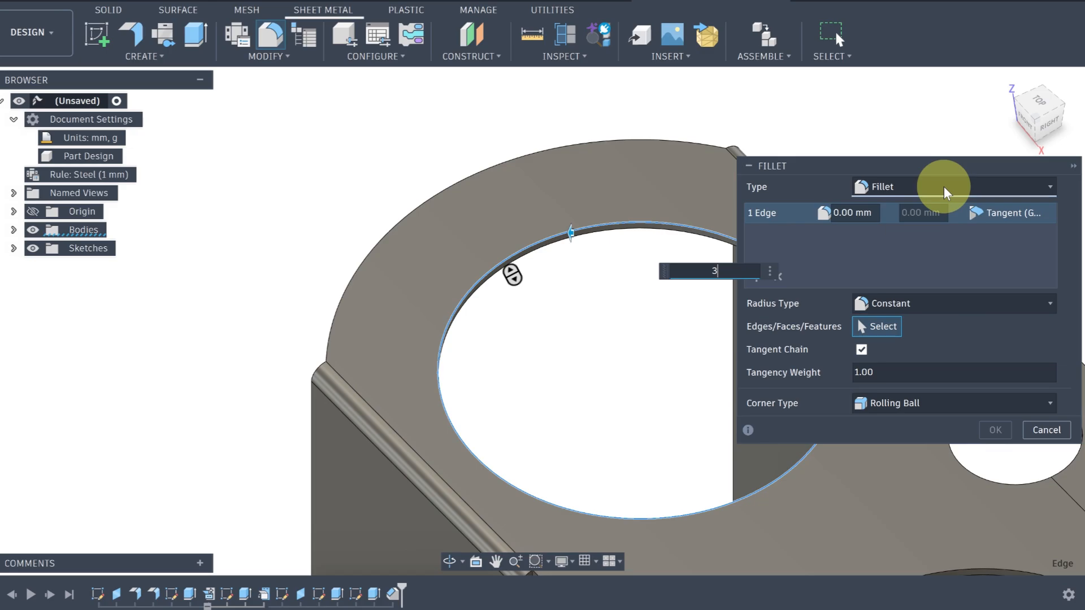
type("3")
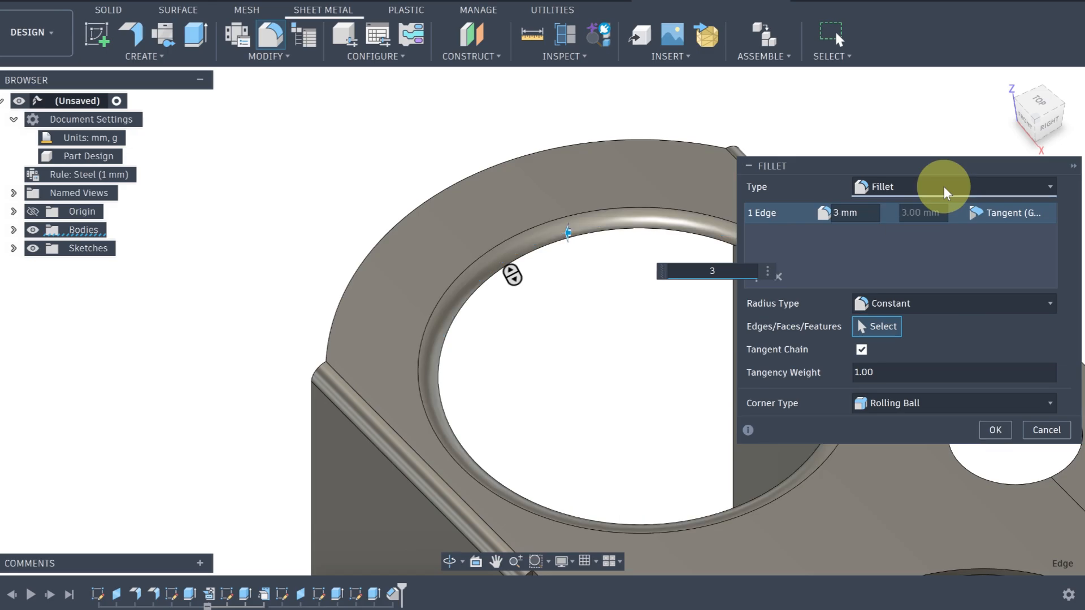
left_click(1008, 427)
Step: Fillet the upper edge of the second large hole in the top face with a 3 mm radius
scroll(1006, 319, "down", 3)
middle_click_drag(814, 266, 399, 136)
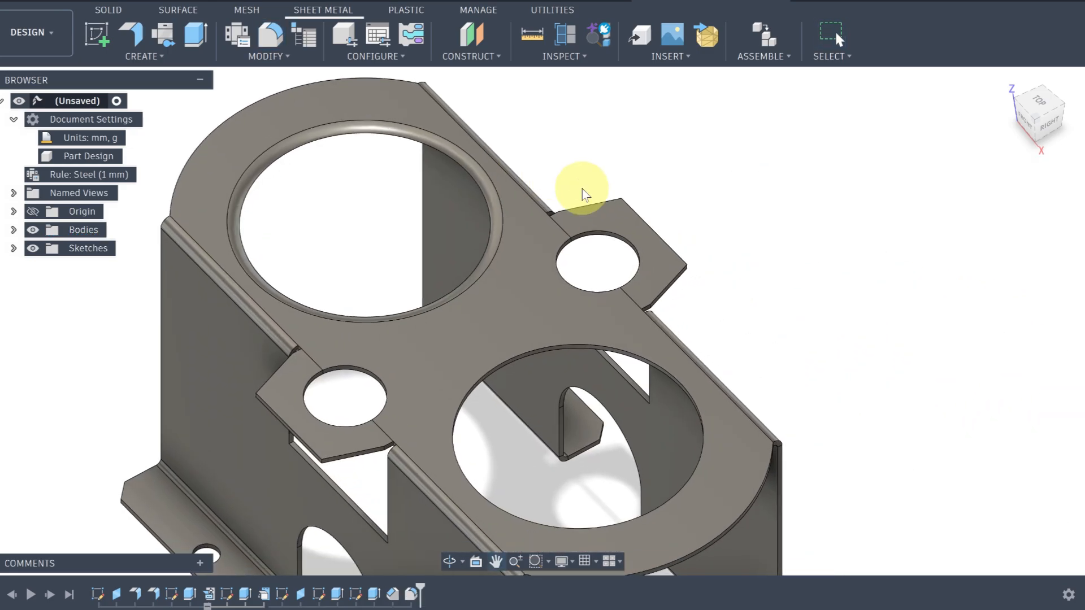
scroll(548, 361, "up", 2)
left_click(266, 56)
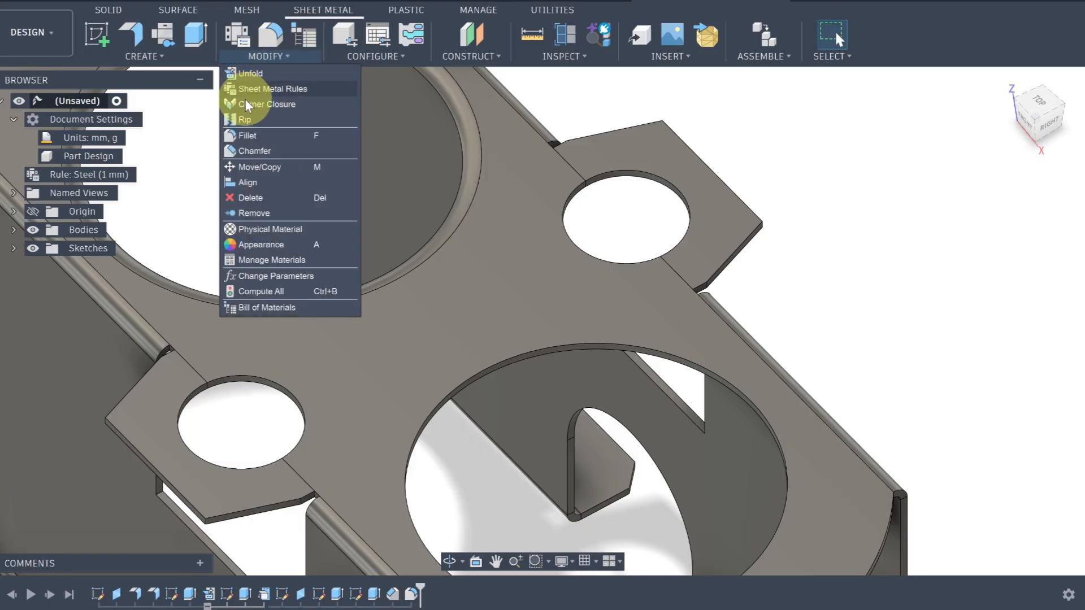
left_click(244, 136)
left_click(531, 348)
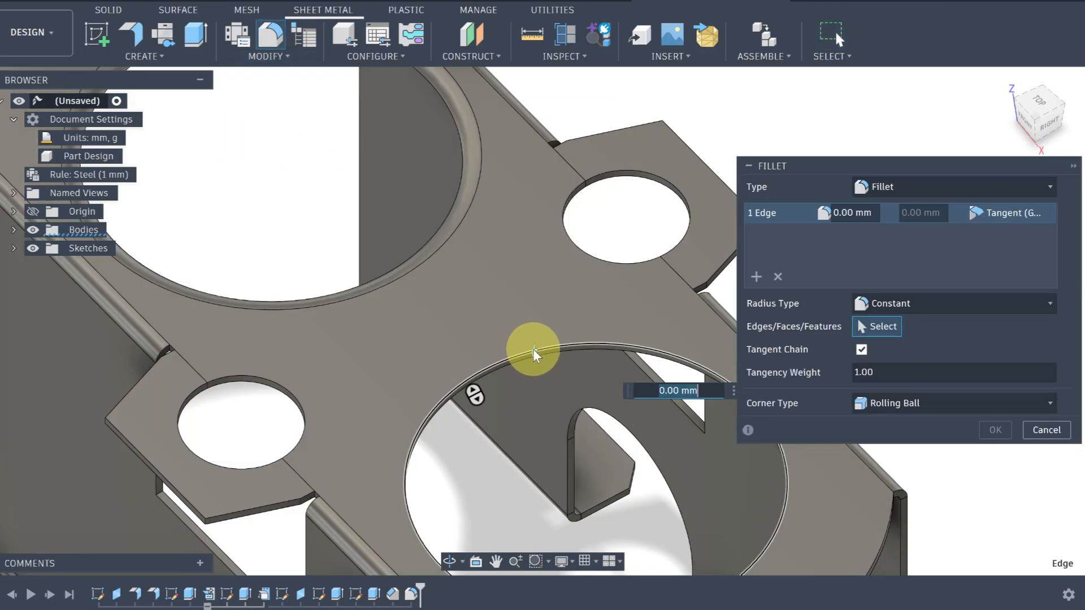
type("3")
key("Return")
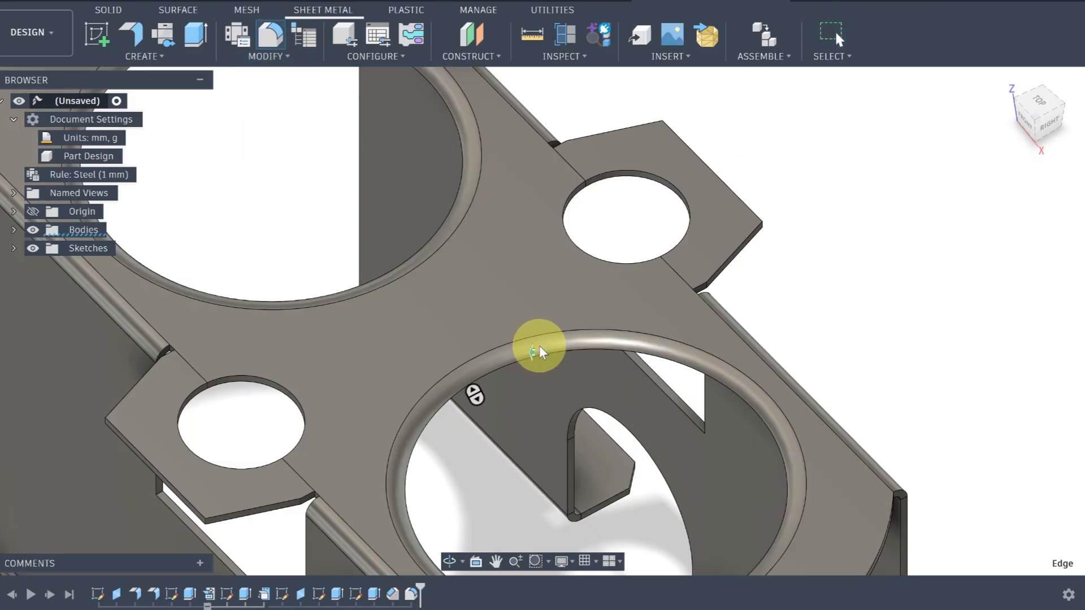
Step: Preview the unfolded part with all bends flattened about the top face, check it from above, and cancel the unfold
scroll(973, 245, "down", 5)
middle_click_drag(973, 245, 836, 416, "shift")
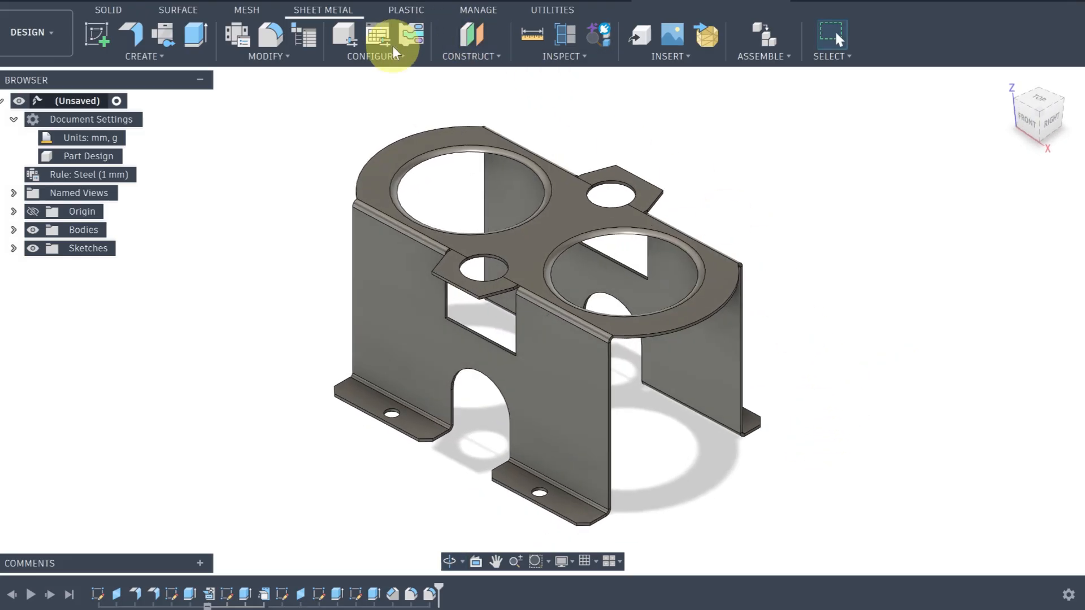
left_click(288, 57)
left_click(267, 70)
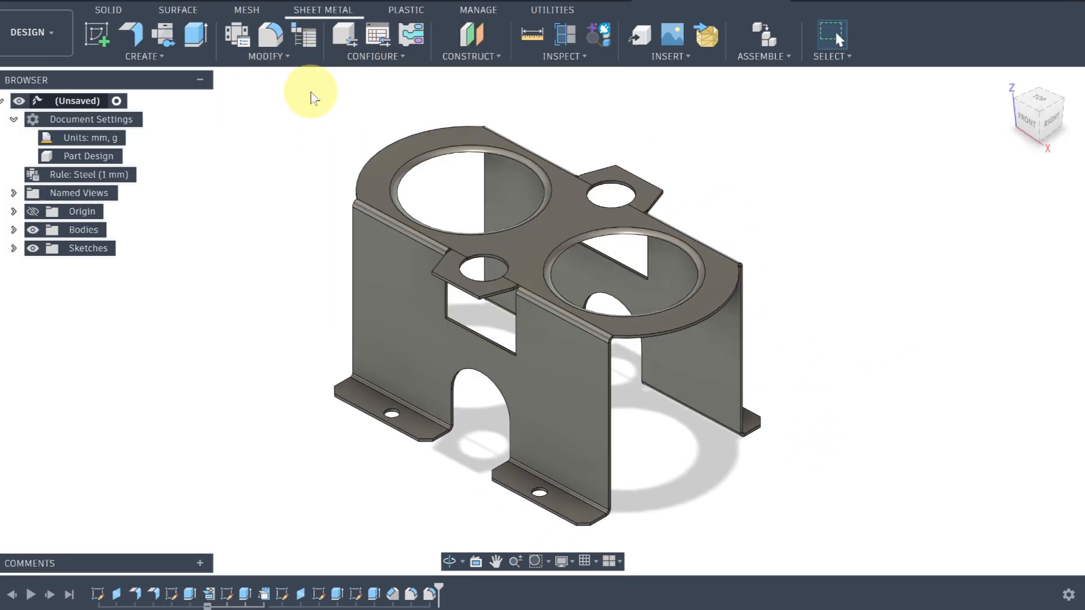
left_click(425, 144)
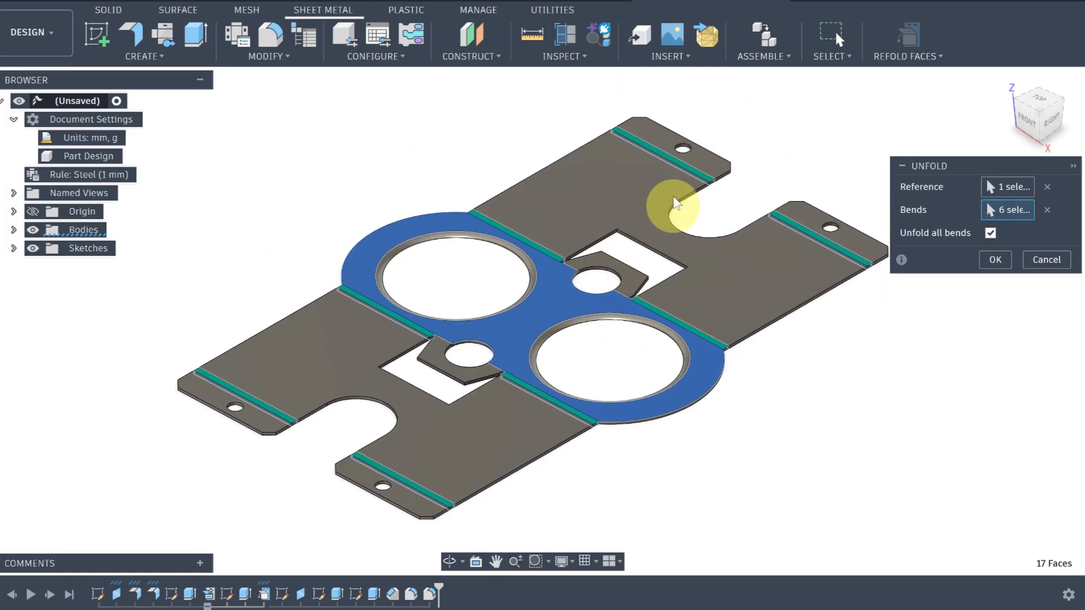
left_click(1036, 104)
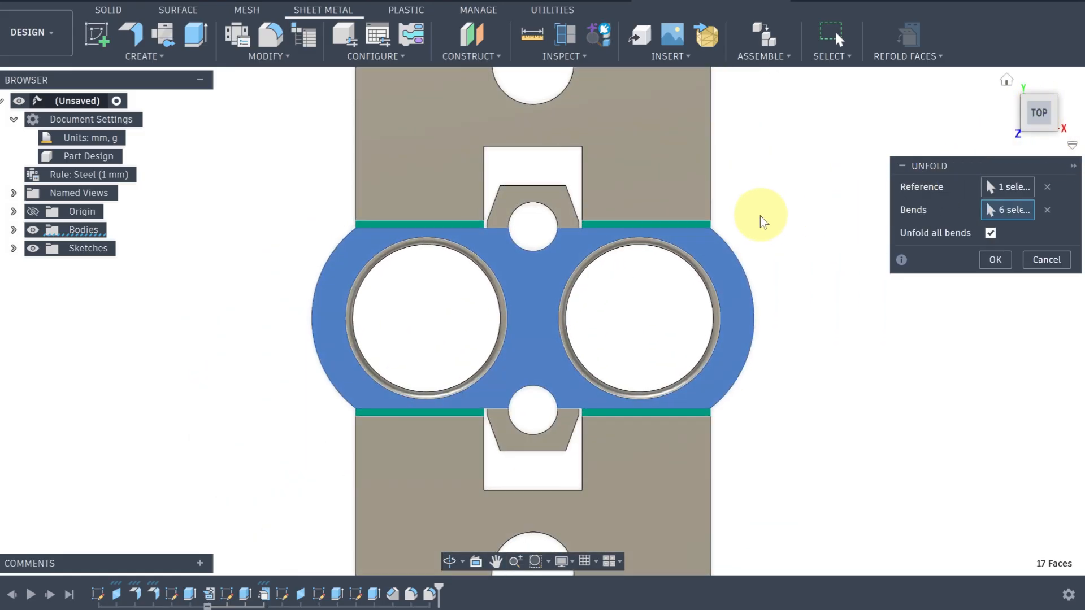
scroll(754, 235, "down", 2)
middle_click_drag(759, 239, 721, 244)
scroll(721, 244, "up", 3)
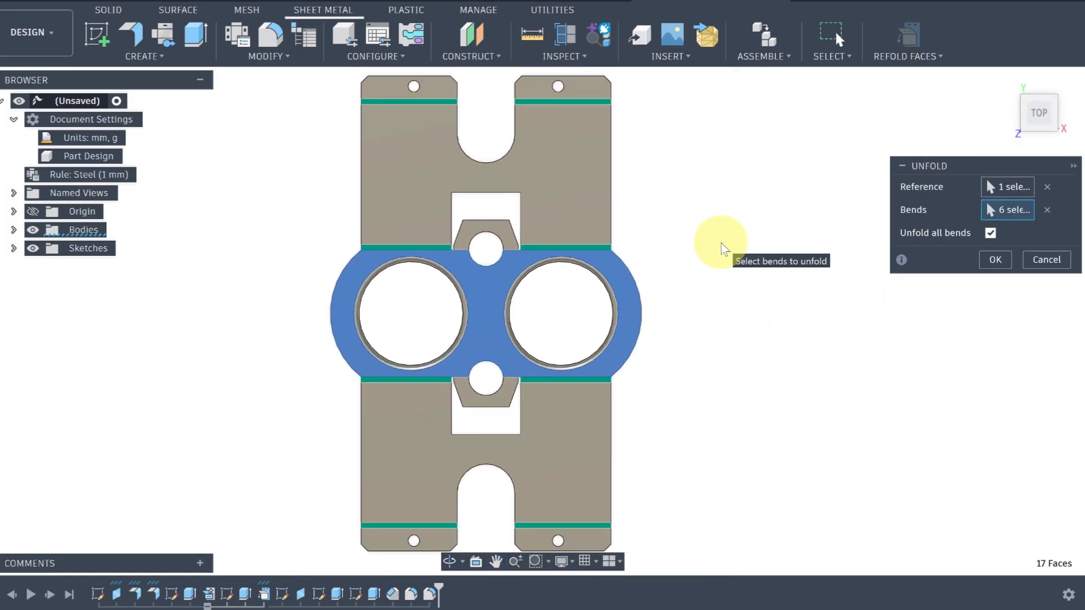
scroll(721, 244, "down", 1)
left_click(1047, 260)
Step: Start the Appearance command for bodies and browse the Fusion appearance library to the glossy paints
middle_click_drag(734, 259, 667, 188, "shift")
scroll(637, 222, "up", 3)
middle_click_drag(718, 229, 854, 214)
left_click(294, 61)
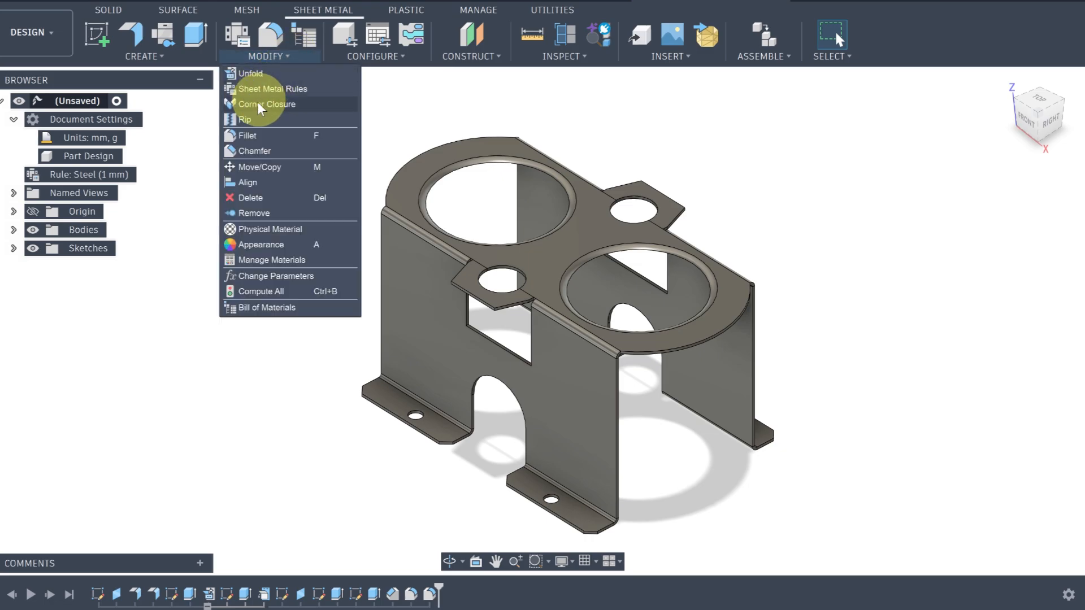
left_click(257, 245)
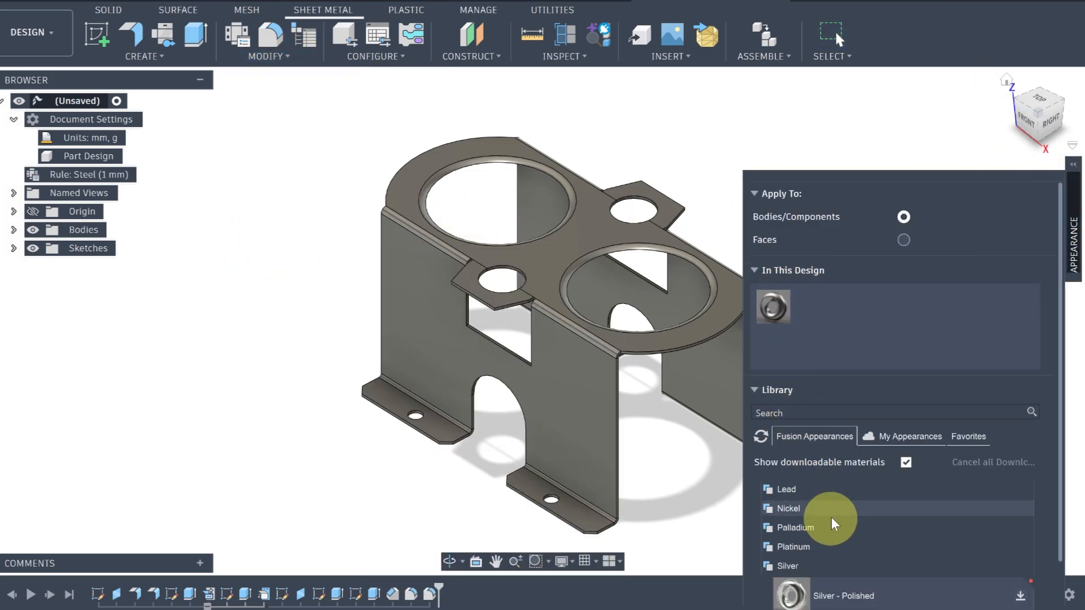
scroll(831, 519, "down", 2)
left_click(782, 494)
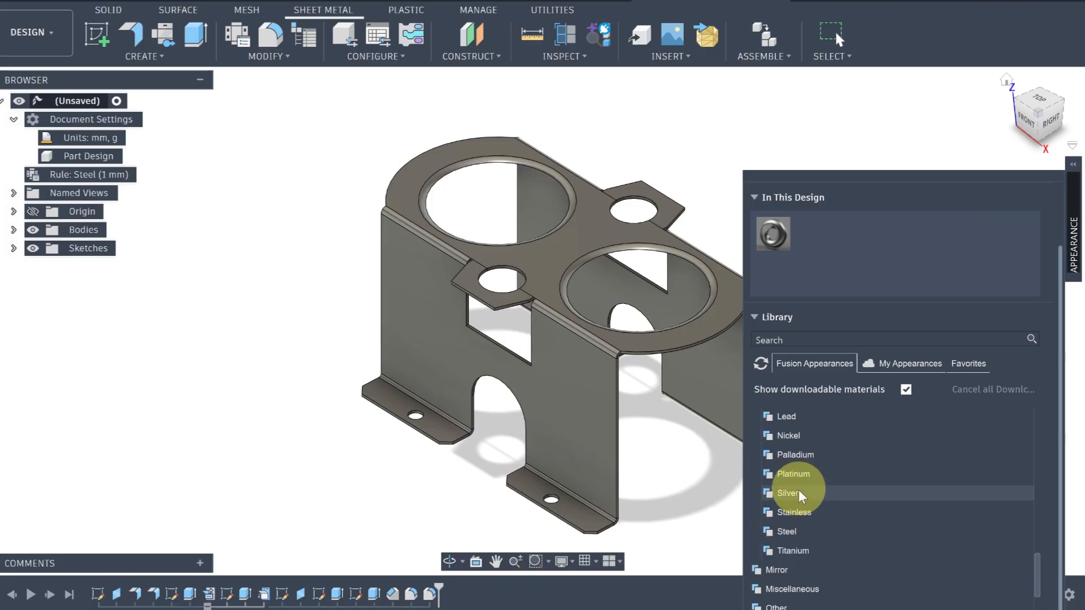
scroll(798, 489, "down", 3)
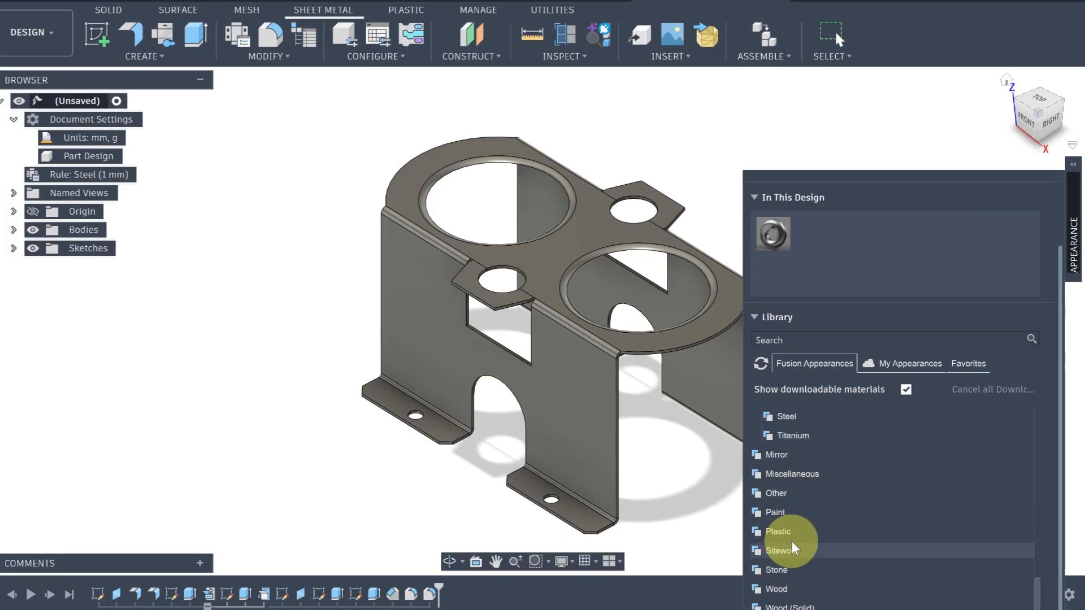
left_click(787, 513)
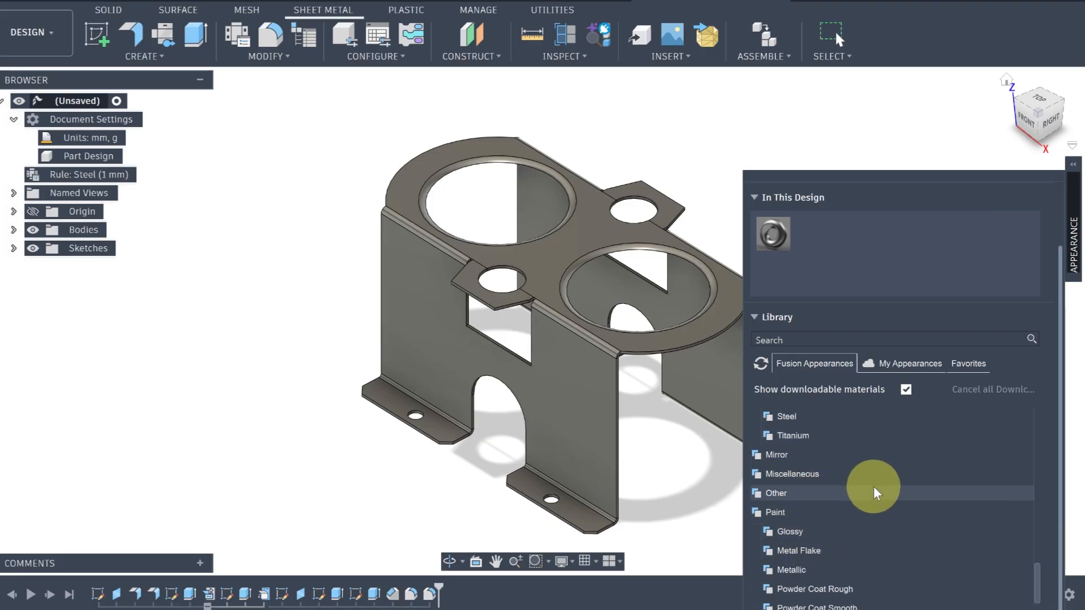
left_click(772, 534)
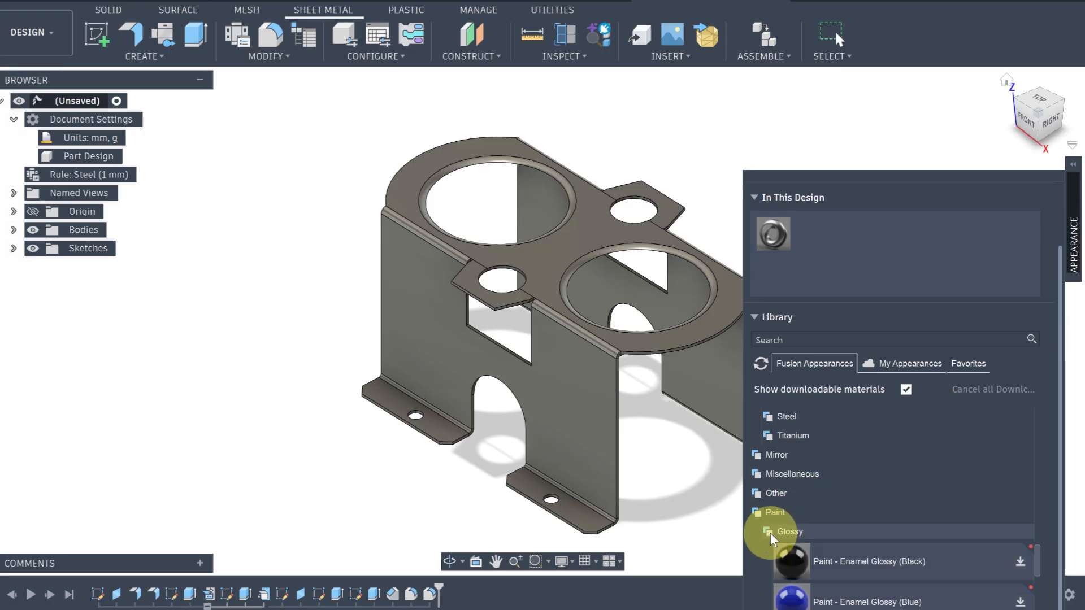
scroll(810, 479, "down", 3)
scroll(810, 479, "down", 3)
scroll(870, 504, "up", 3)
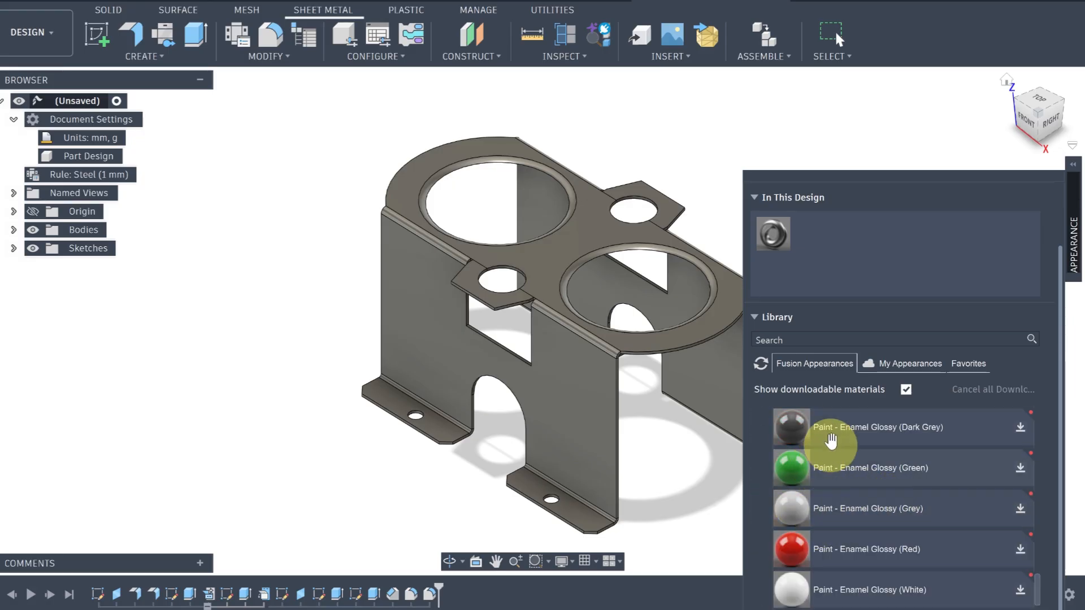
scroll(841, 463, "up", 2)
Step: Apply Paint - Enamel Glossy (Blue) to the main holder body and both tabs, and finish editing appearances
left_click_drag(842, 489, 643, 332)
left_click_drag(724, 368, 681, 214)
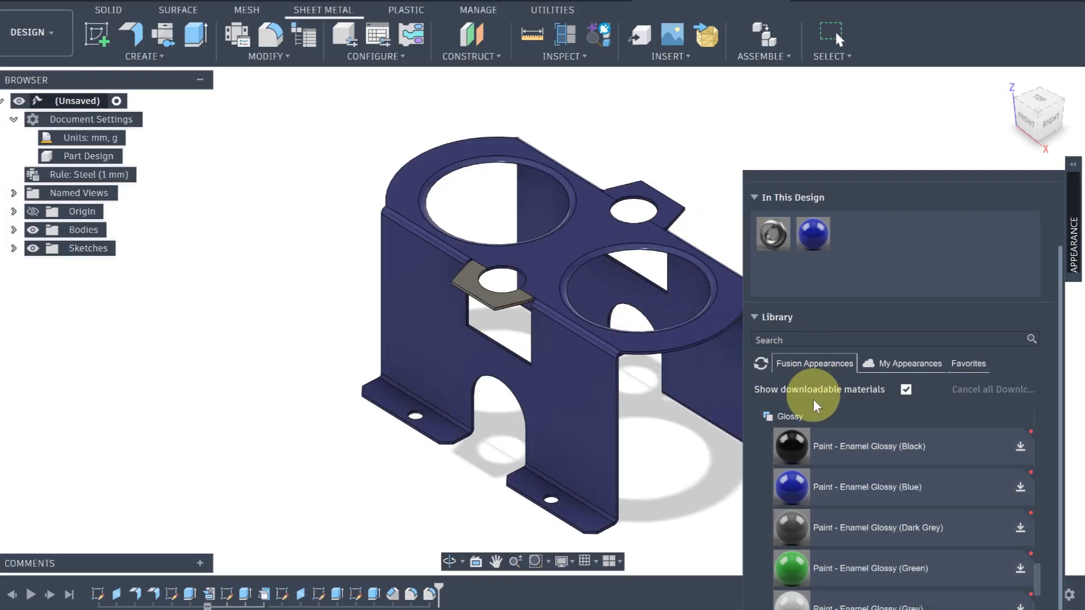
left_click_drag(828, 495, 525, 298)
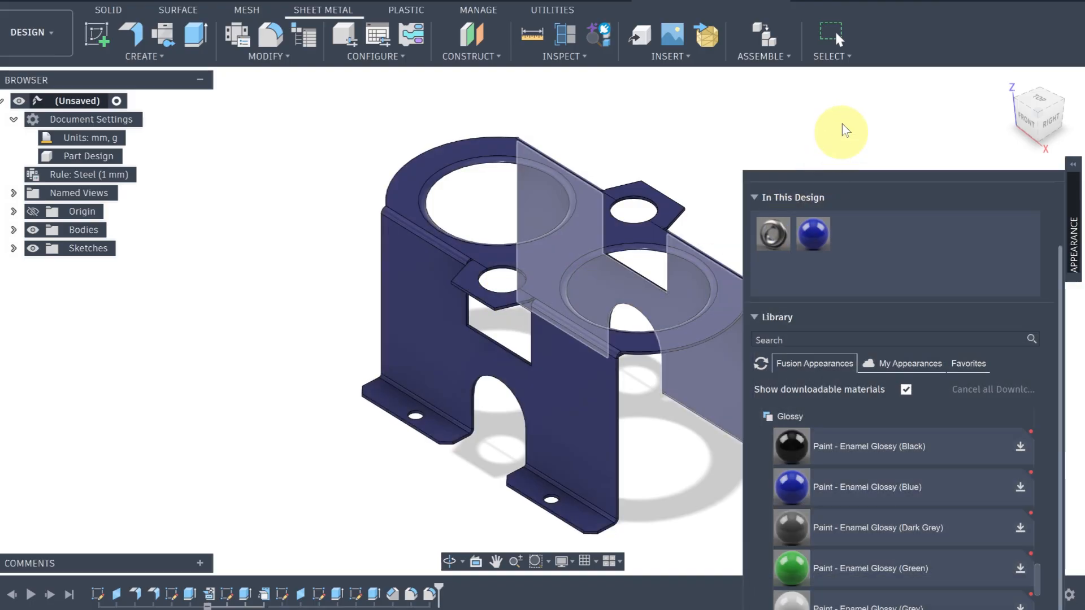
left_click(1075, 169)
left_click(1074, 171)
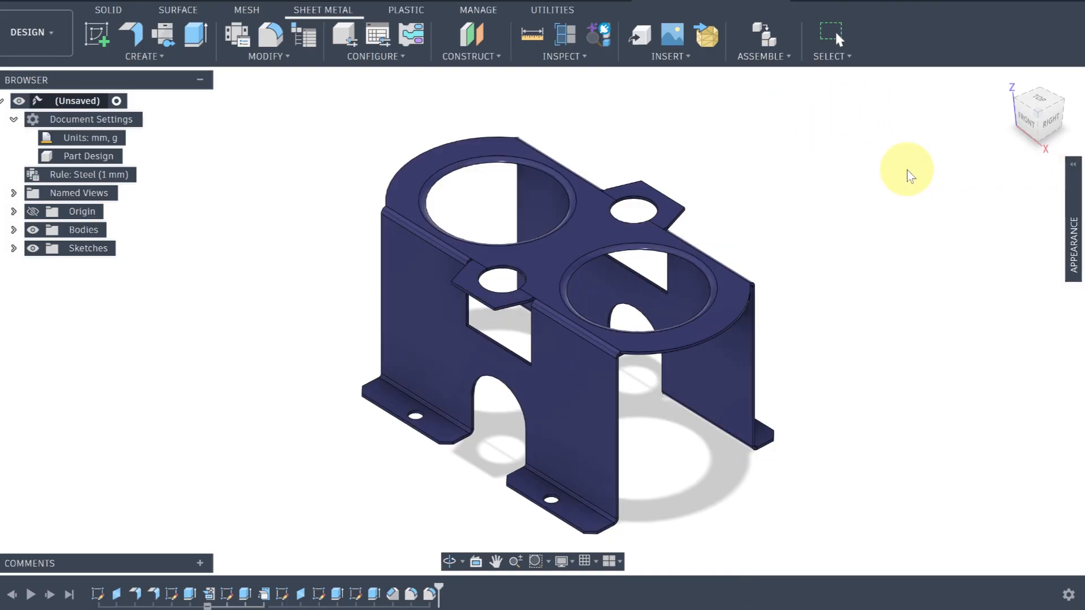
mouse_move(870, 204)
middle_mouse_down("shift")
mouse_move(913, 112)
mouse_move(889, 167)
mouse_move(802, 219)
mouse_move(795, 254)
mouse_move(816, 215)
mouse_move(901, 175)
mouse_move(1022, 164)
mouse_move(960, 235)
mouse_move(920, 181)
mouse_move(815, 224)
mouse_move(864, 194)
mouse_move(871, 205)
middle_mouse_up("shift")
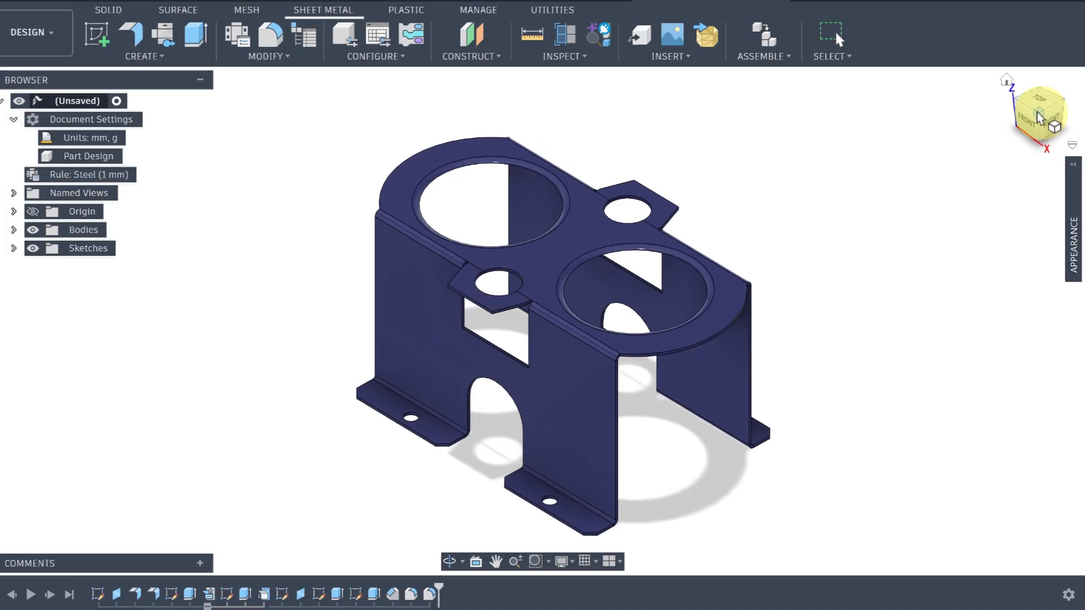
scroll(775, 199, "up", 4)
scroll(814, 203, "down", 2)
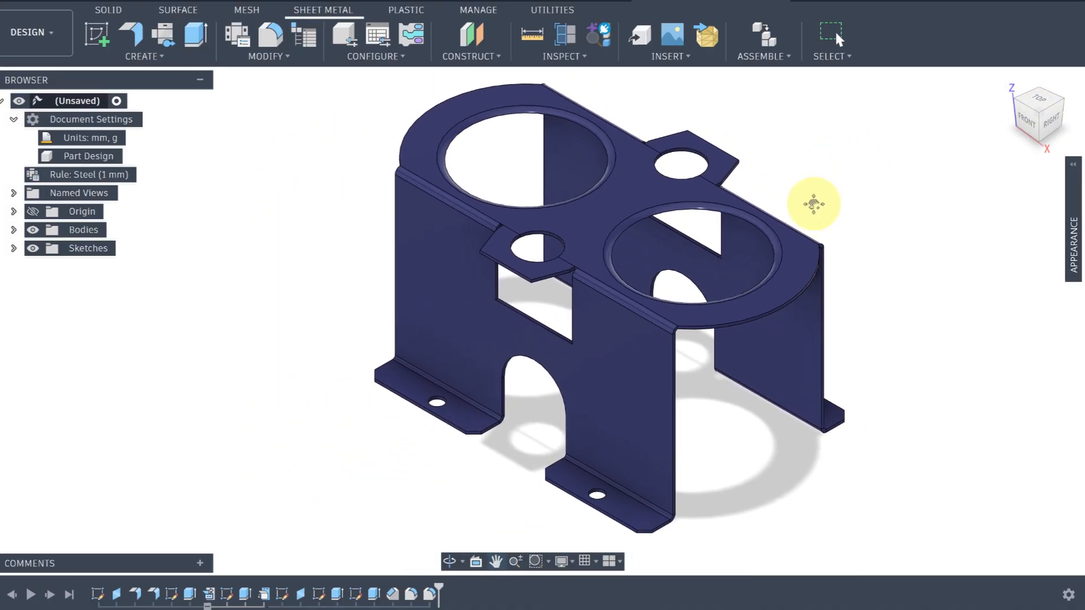